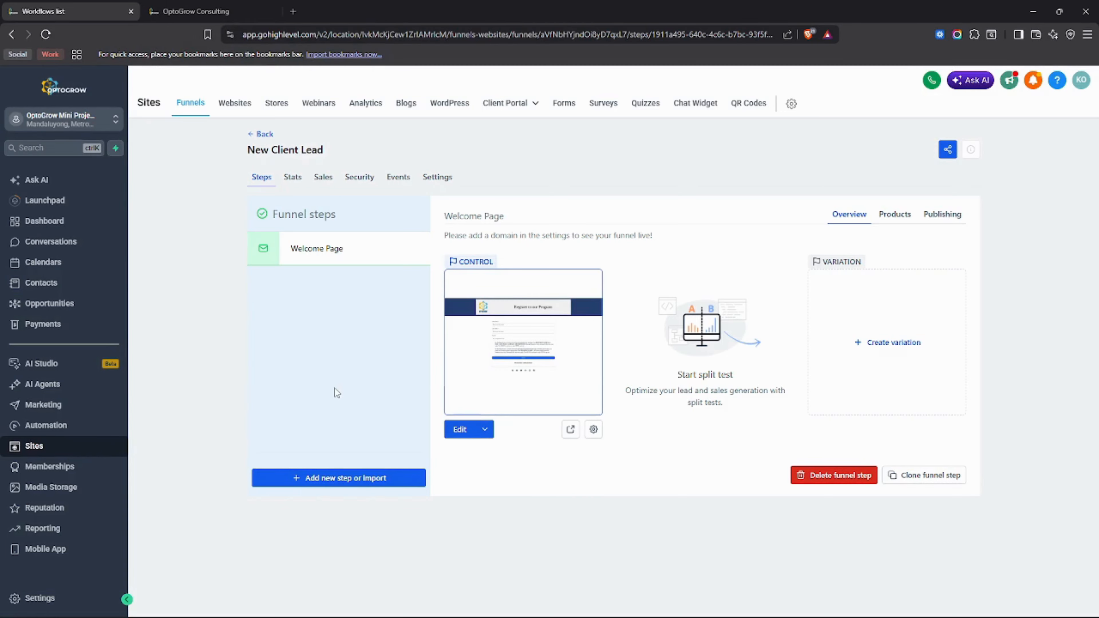
# Step: Open the Welcome Page with 'Edit in a new tab' and switch to that builder tab
pyautogui.hotkey('ctrl', 'Tab')
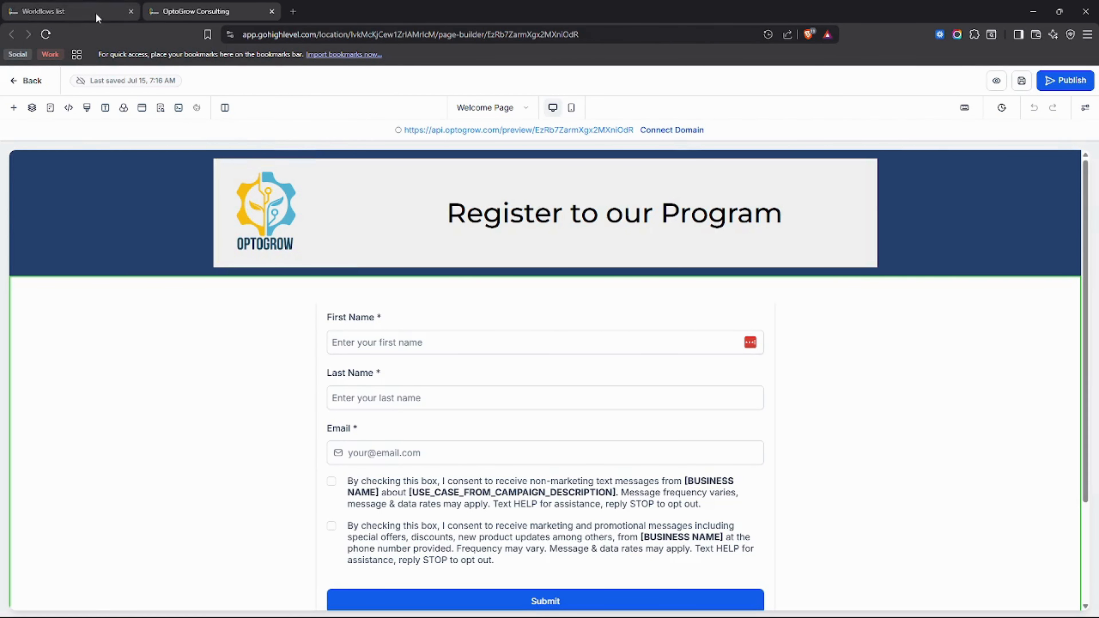
pyautogui.click(43, 11)
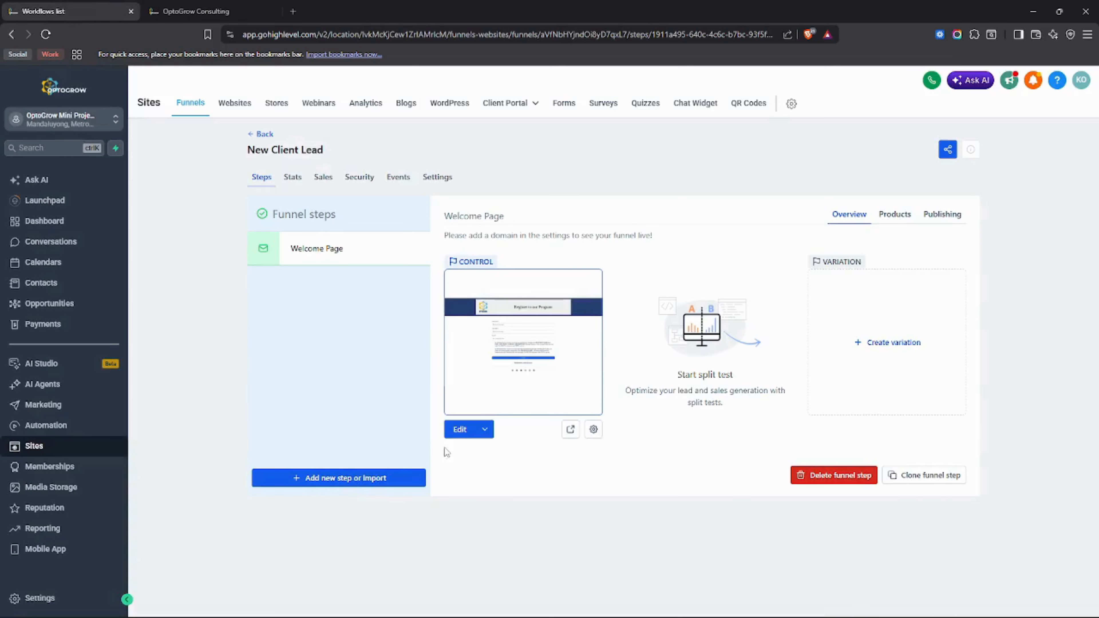
pyautogui.click(485, 438)
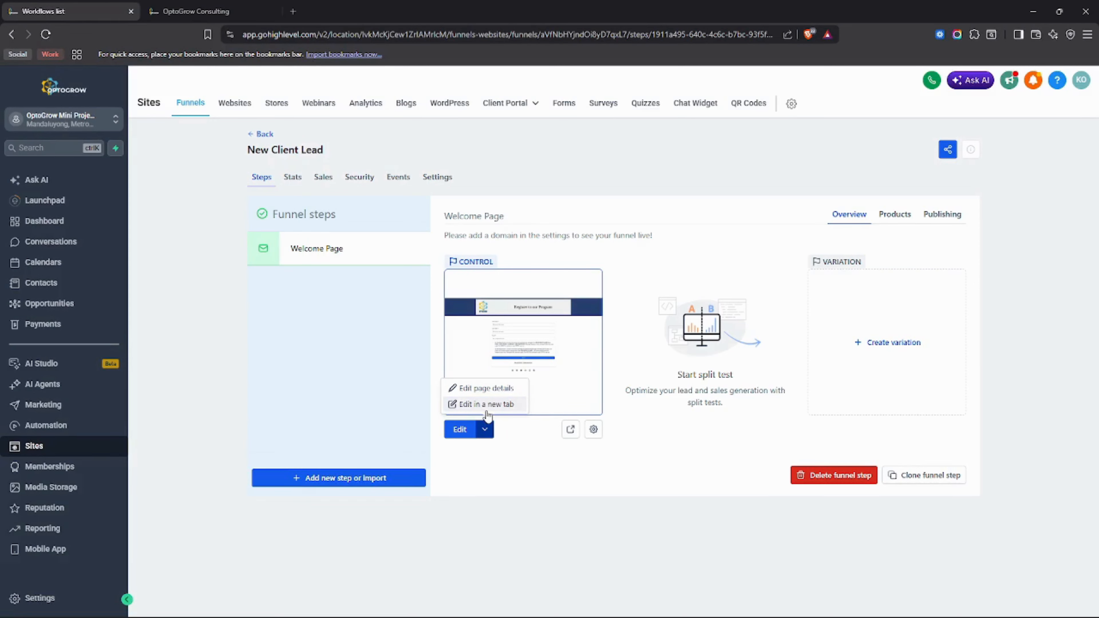
pyautogui.click(170, 6)
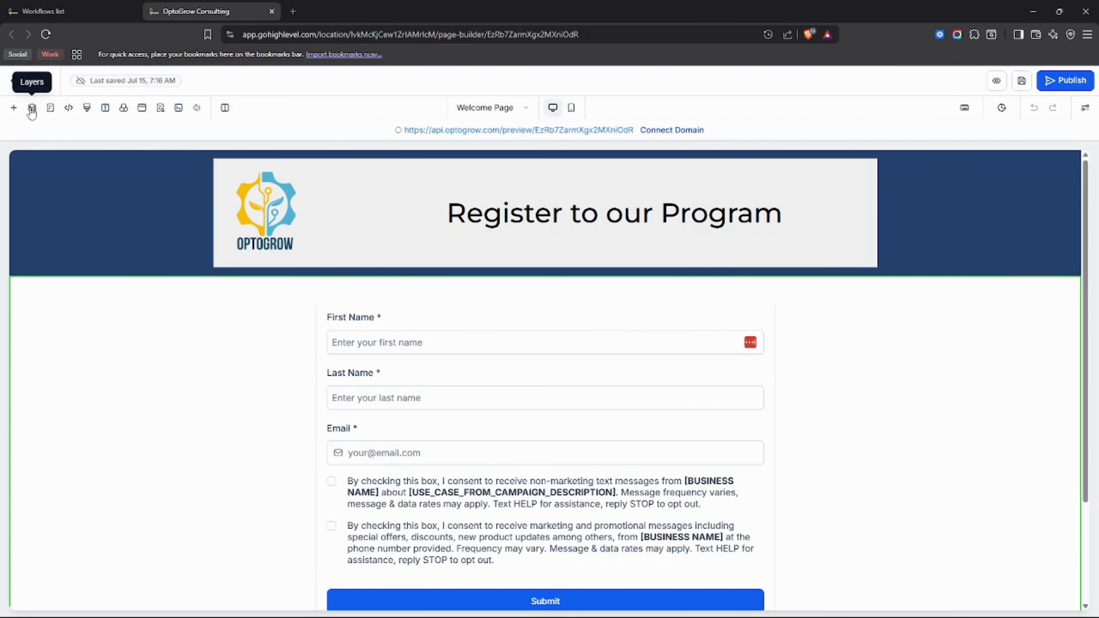
# Step: Browse the Partners and then the About prebuilt section templates in Add Elements
pyautogui.click(15, 108)
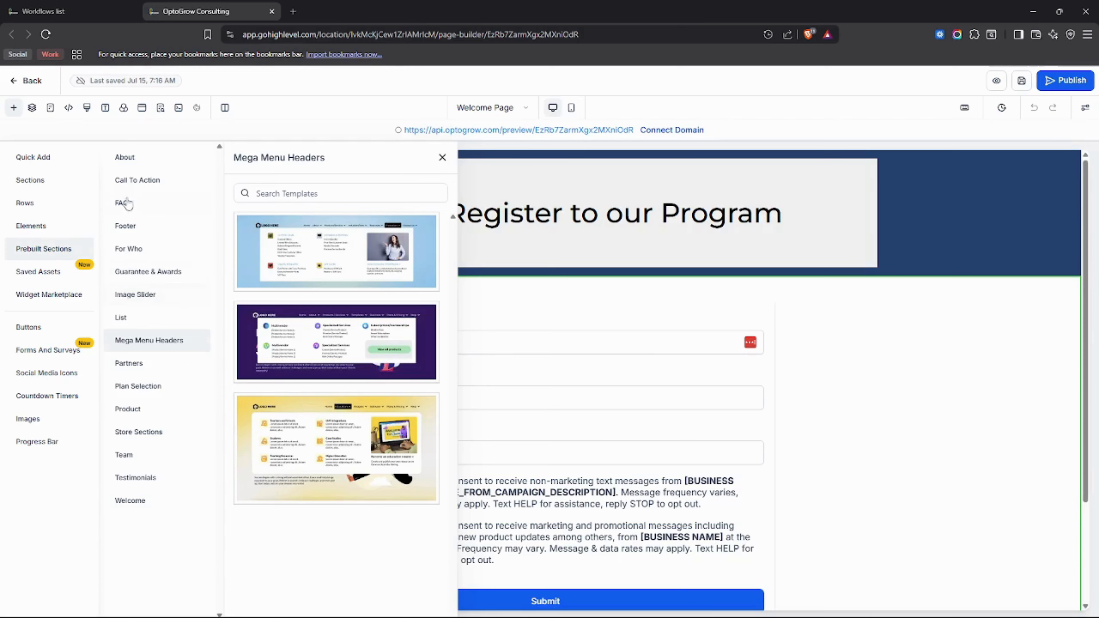
pyautogui.click(149, 366)
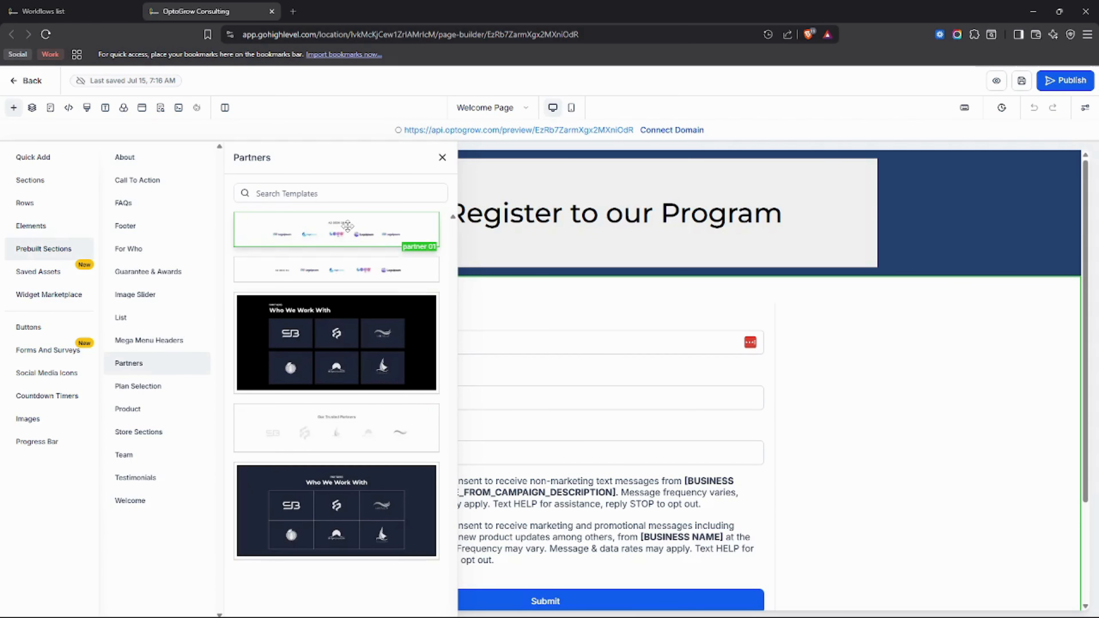
pyautogui.scroll(-3, 867, 429)
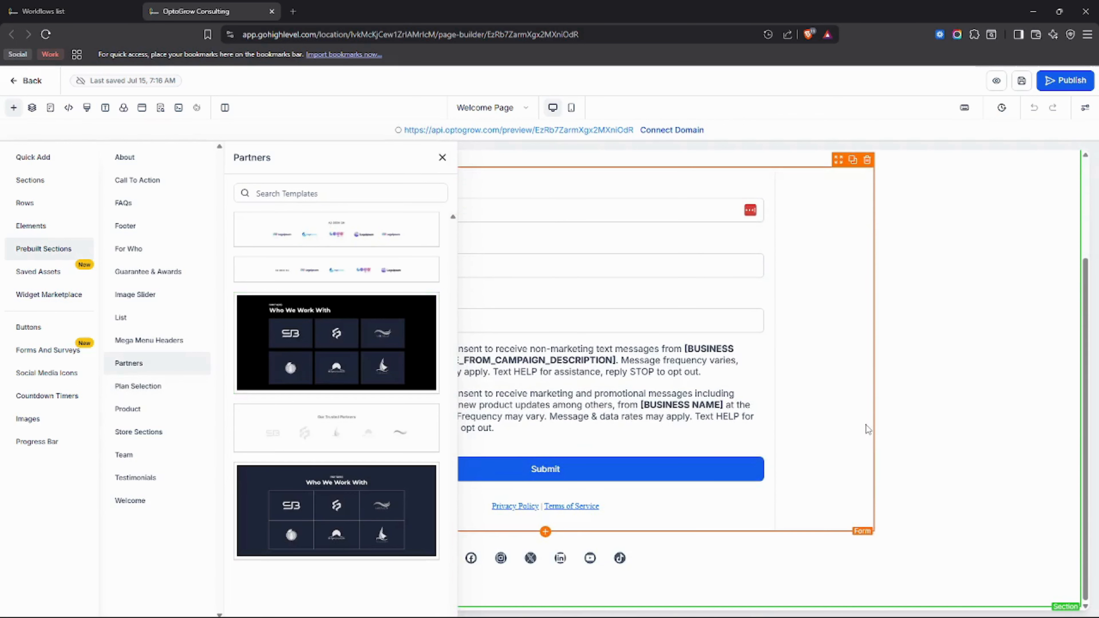
pyautogui.click(145, 164)
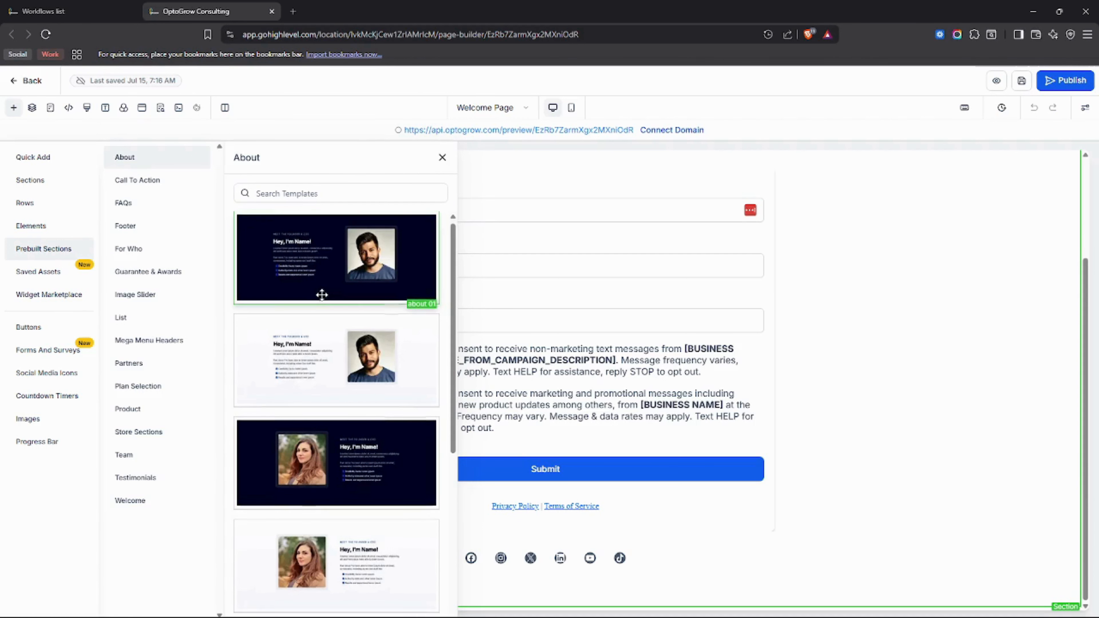
pyautogui.scroll(-5, 321, 299)
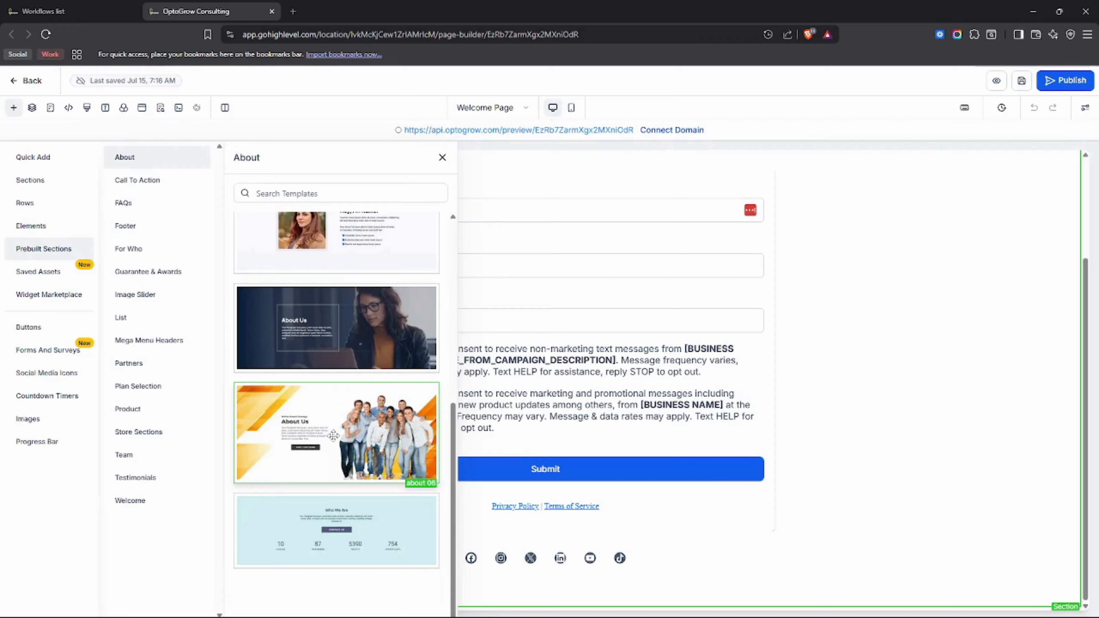
# Step: Drop the orange about 06 template below the registration form and close the template library
pyautogui.moveTo(334, 429); pyautogui.dragTo(692, 554)
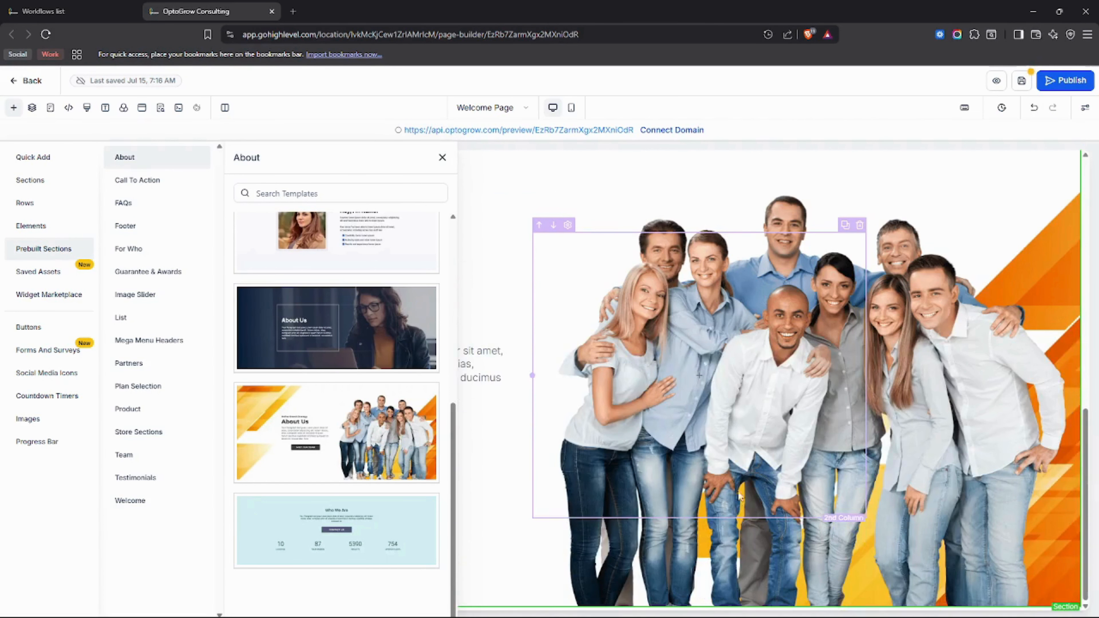
pyautogui.click(442, 157)
pyautogui.scroll(3, 530, 245)
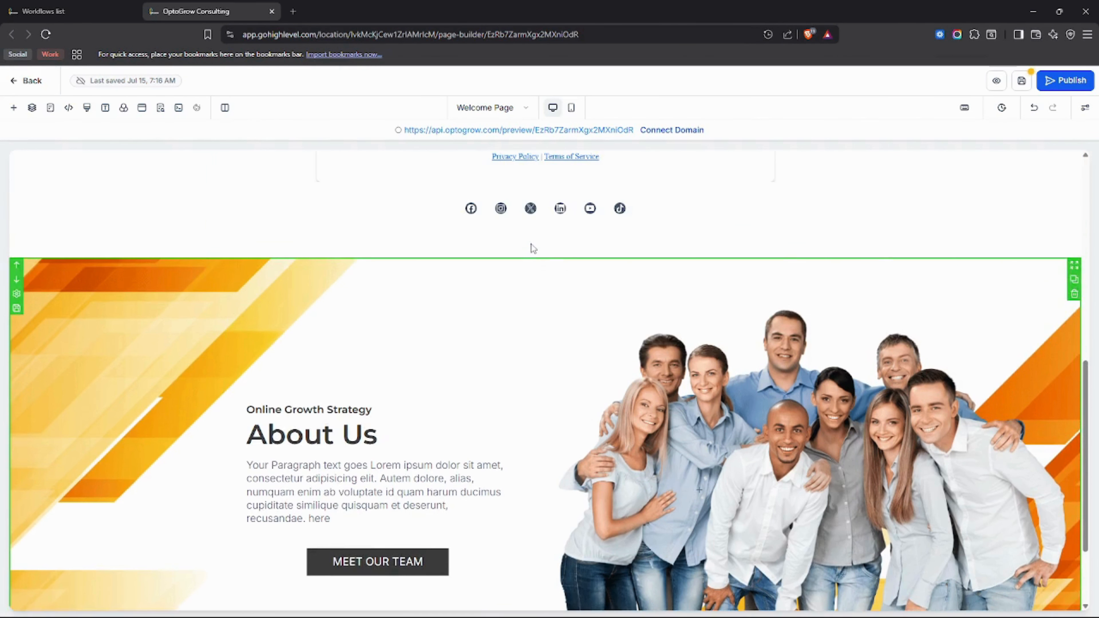
pyautogui.scroll(-3, 626, 484)
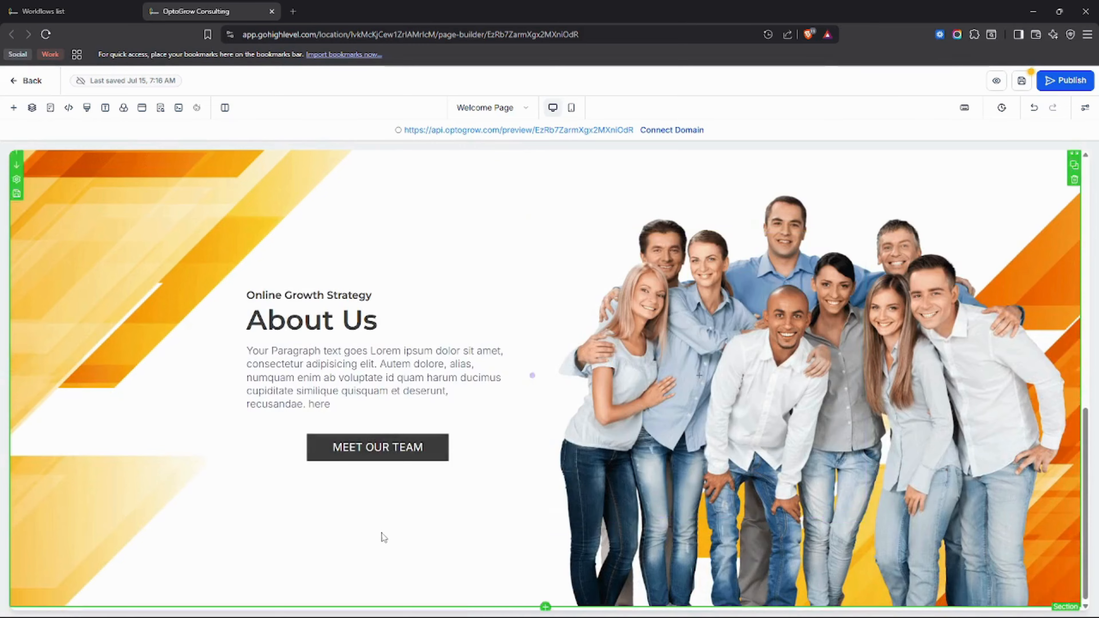
pyautogui.scroll(10, 335, 498)
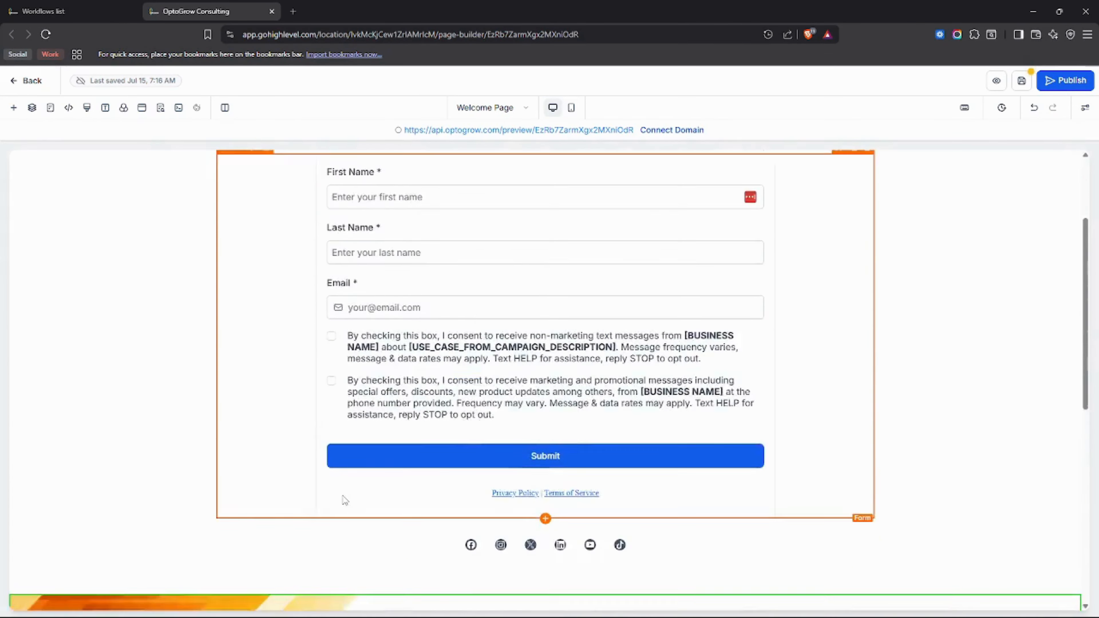
pyautogui.scroll(4, 343, 499)
pyautogui.scroll(-14, 344, 500)
pyautogui.scroll(4, 344, 500)
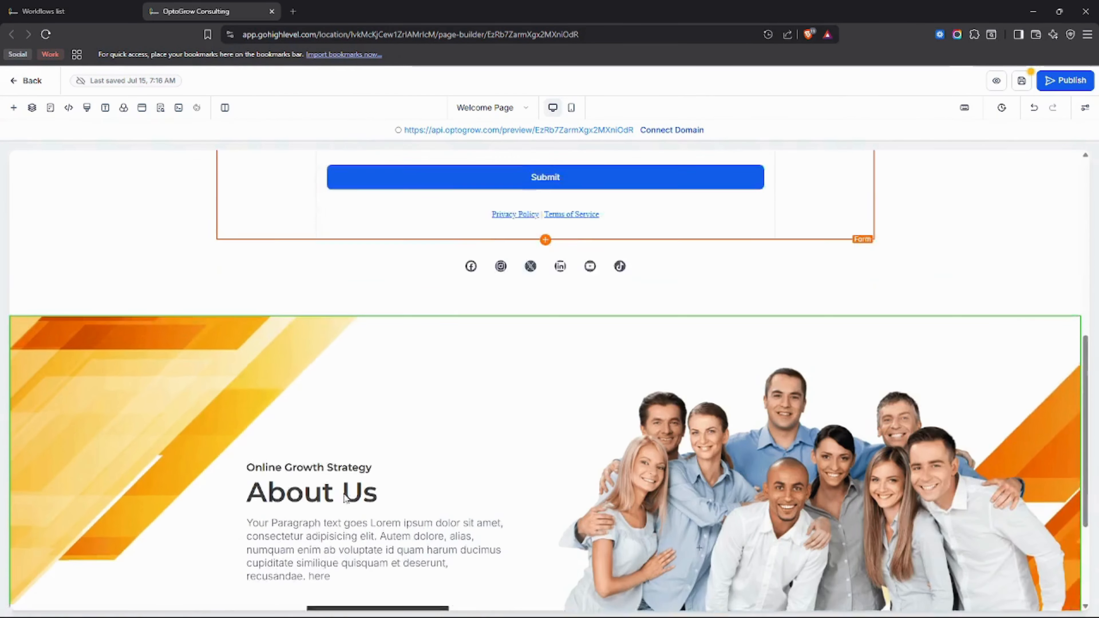
pyautogui.scroll(10, 344, 498)
pyautogui.scroll(-14, 345, 498)
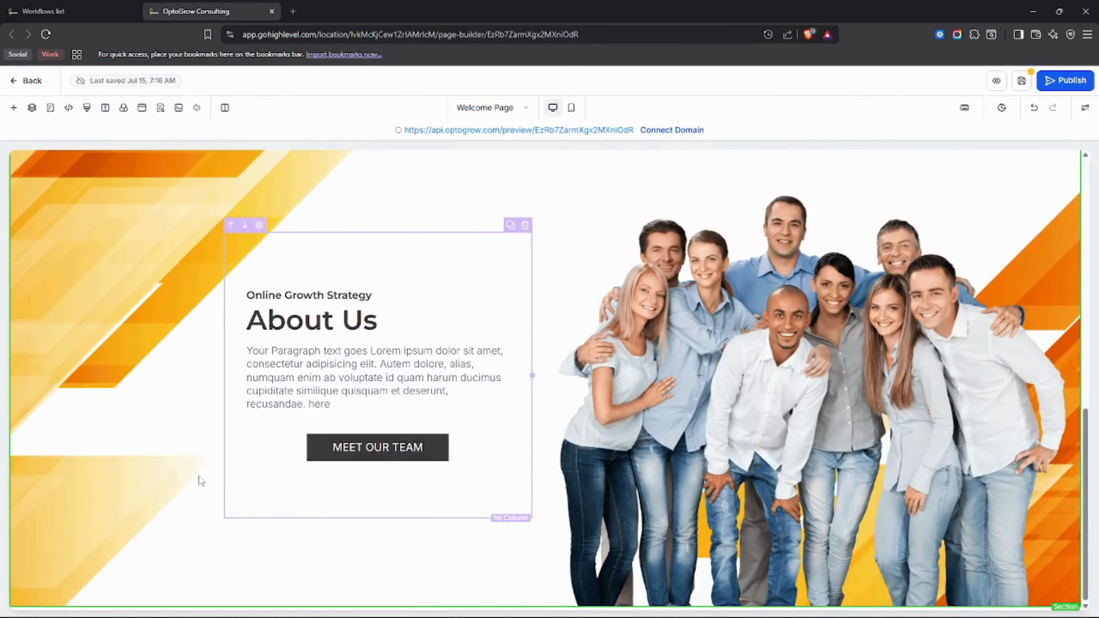
# Step: Clear the About Us section's Background Image URL in its Section settings
pyautogui.click(206, 276)
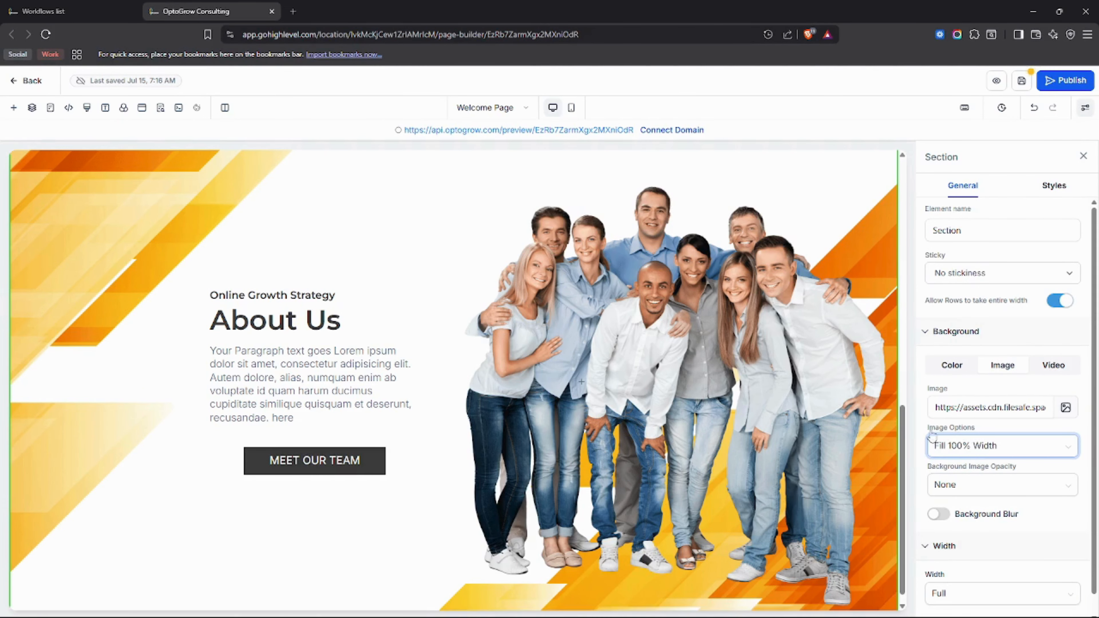
pyautogui.scroll(2, 47, 339)
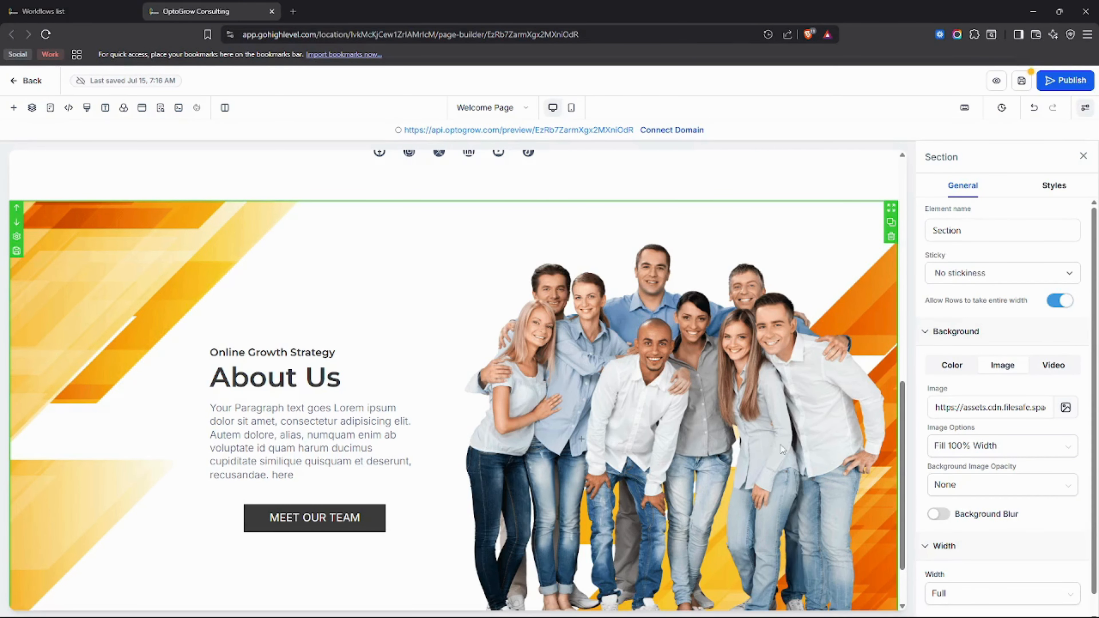
pyautogui.click(968, 407)
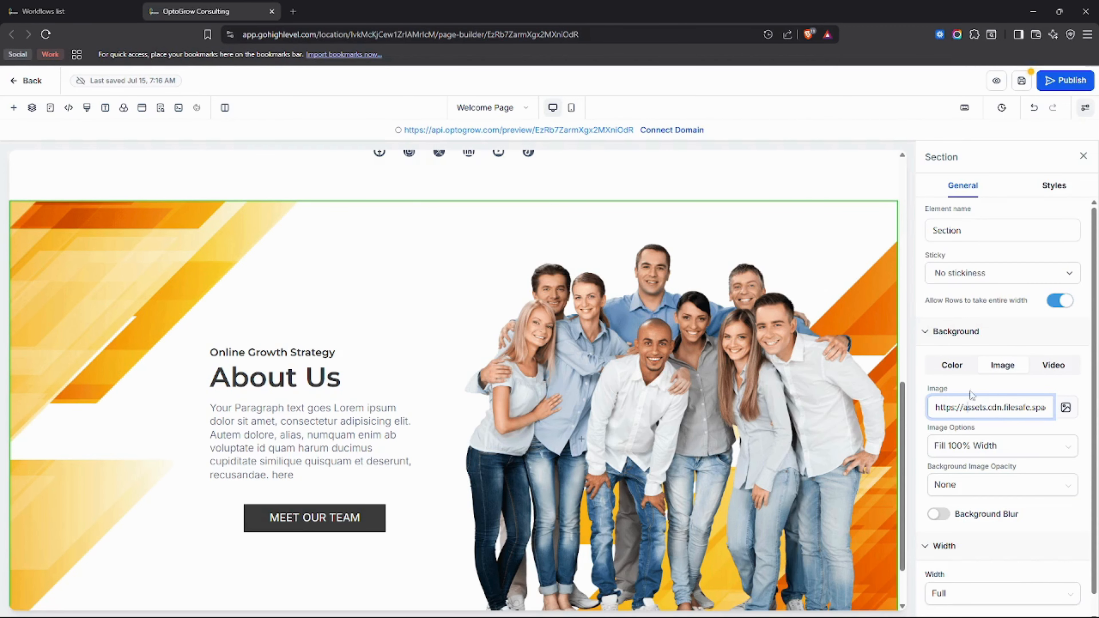
pyautogui.scroll(3, 821, 449)
pyautogui.scroll(-1, 822, 449)
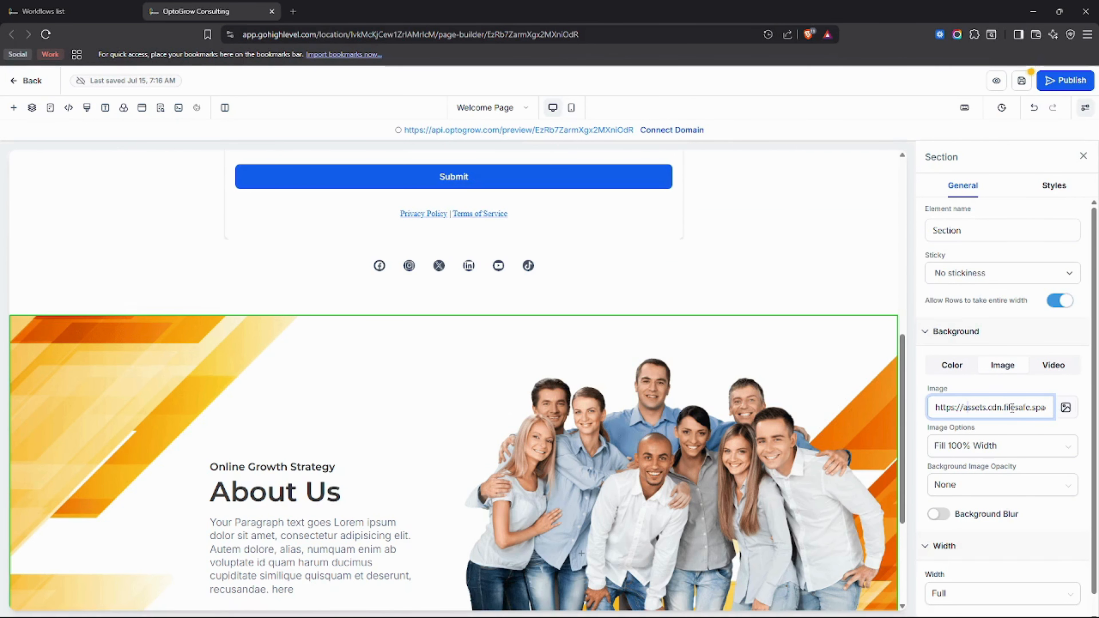
pyautogui.hotkey('ctrl', 'a')
pyautogui.press('BackSpace')
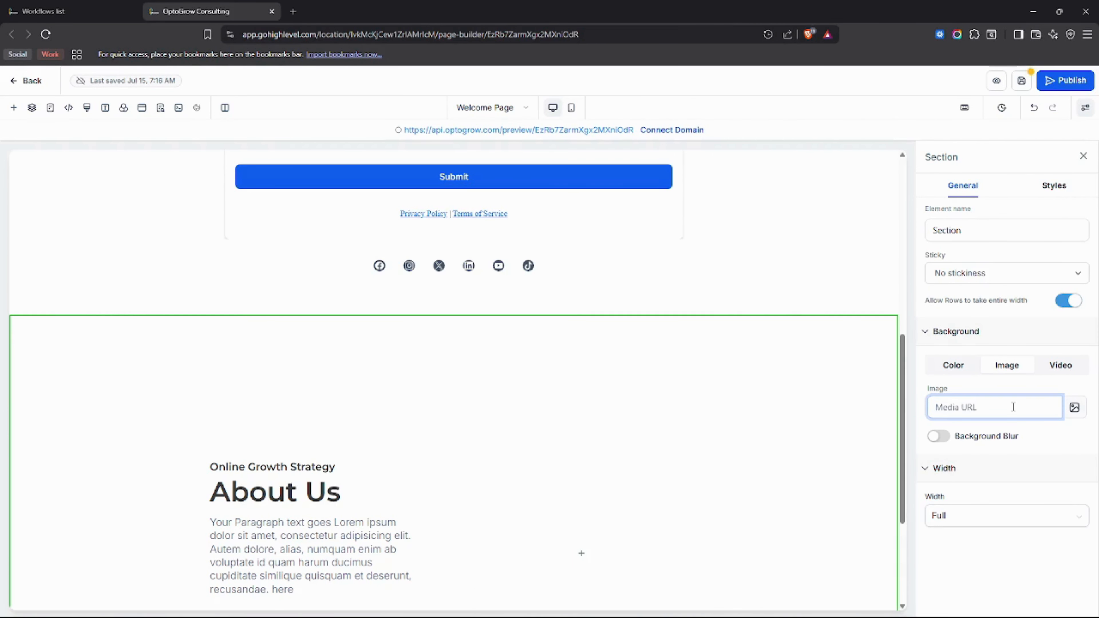
pyautogui.scroll(-4, 848, 456)
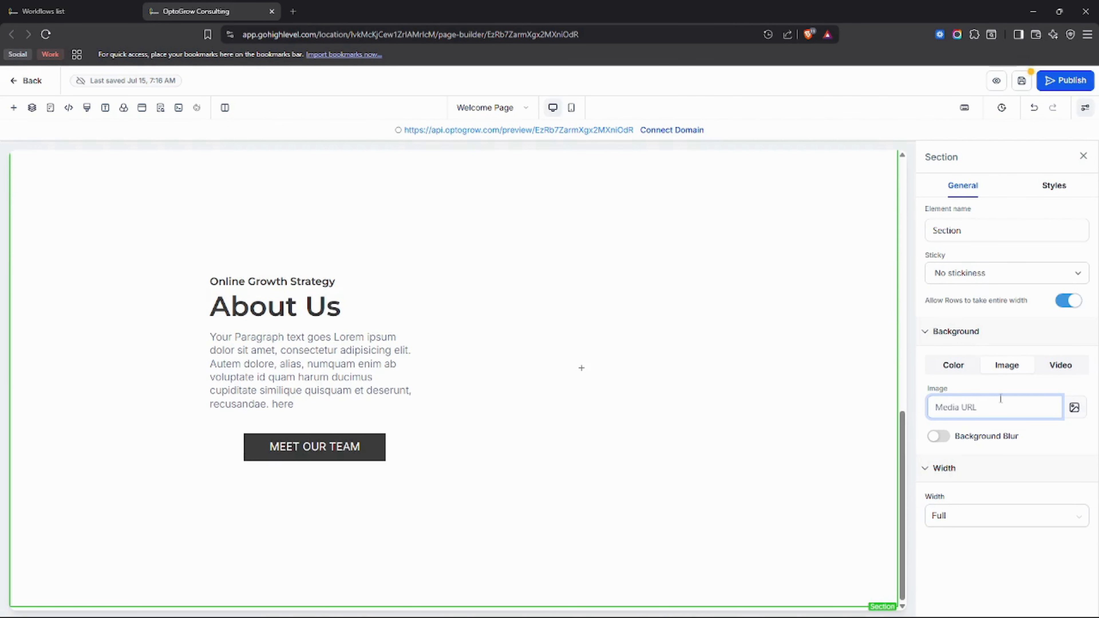
pyautogui.scroll(2, 822, 312)
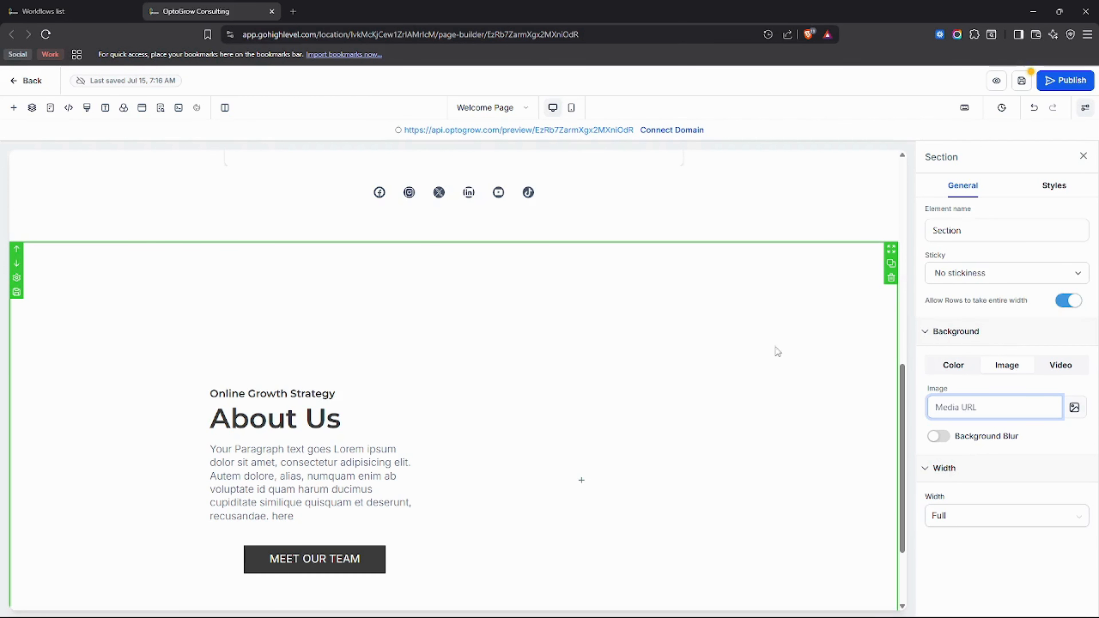
pyautogui.scroll(2, 471, 348)
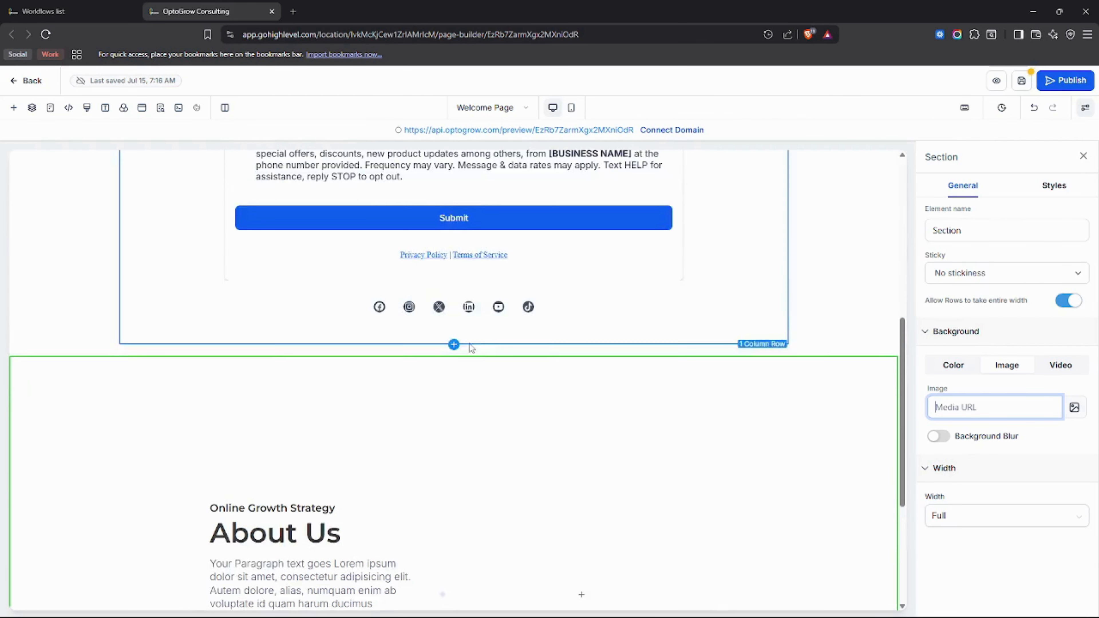
pyautogui.scroll(1, 470, 349)
pyautogui.scroll(-2, 658, 402)
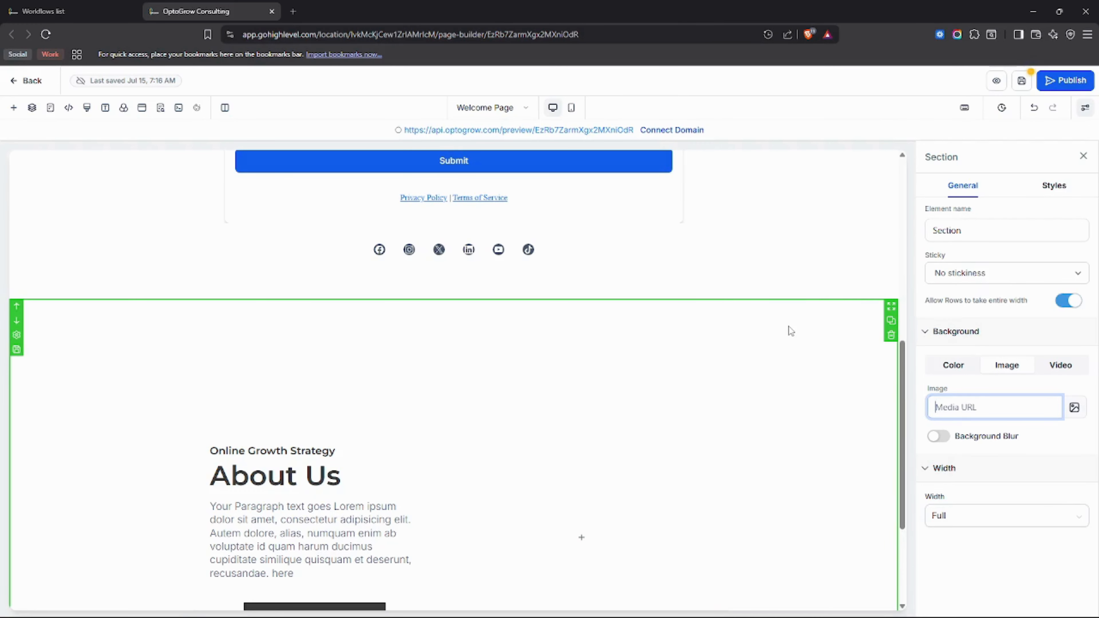
# Step: Delete the orange About Us section and add the dark About Us template with the laptop photo
pyautogui.click(891, 336)
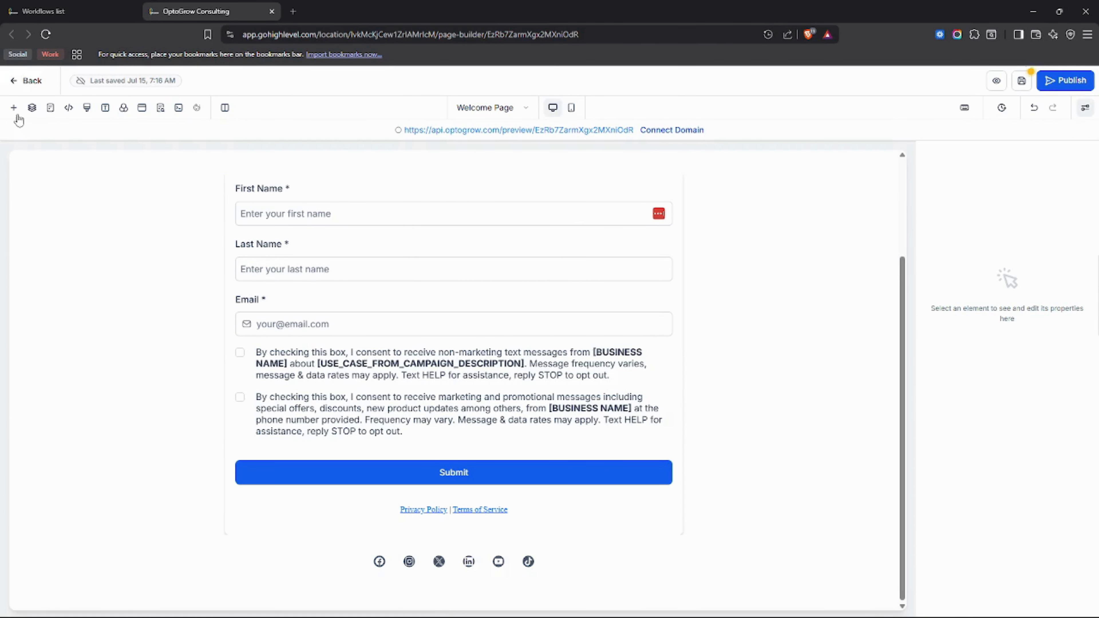
pyautogui.click(13, 111)
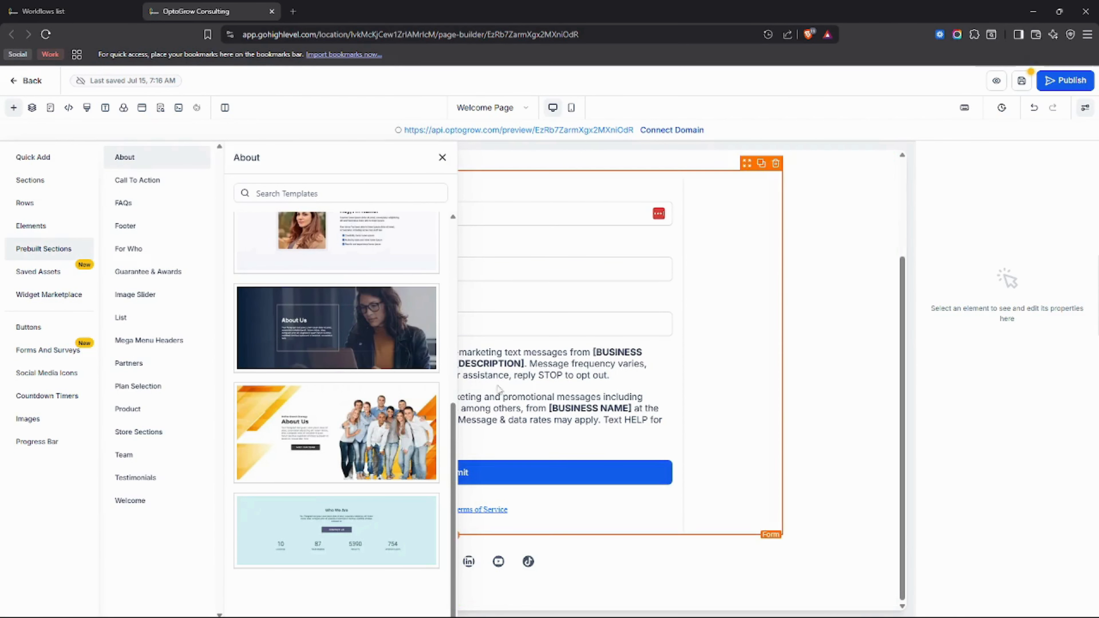
pyautogui.click(363, 323)
pyautogui.click(442, 159)
pyautogui.scroll(3, 632, 304)
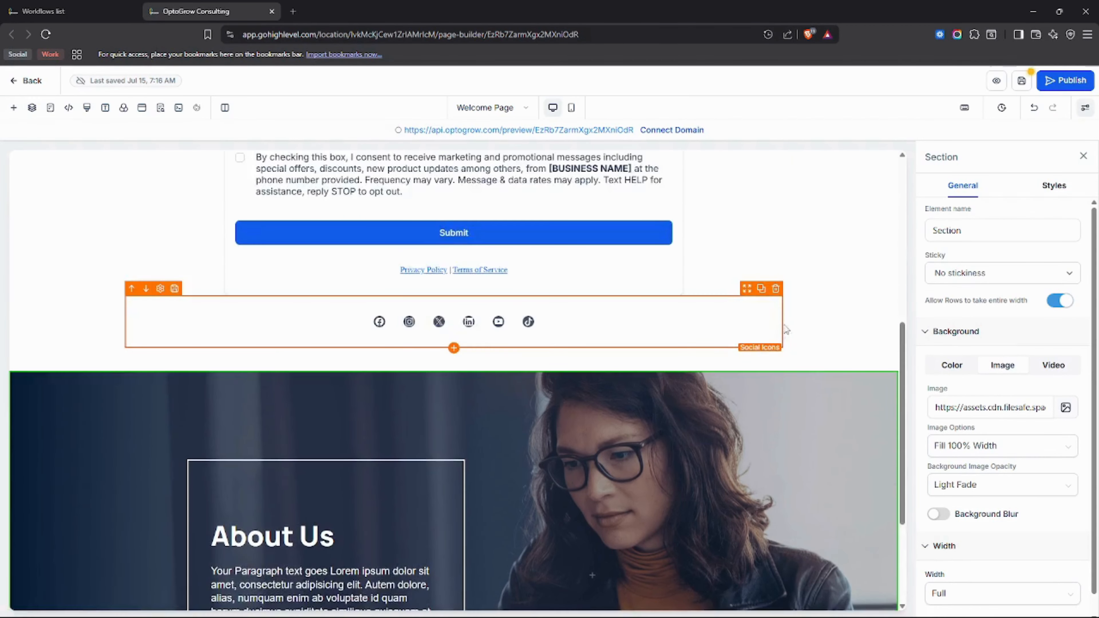
pyautogui.scroll(-3, 787, 331)
pyautogui.scroll(4, 742, 419)
pyautogui.scroll(-4, 742, 419)
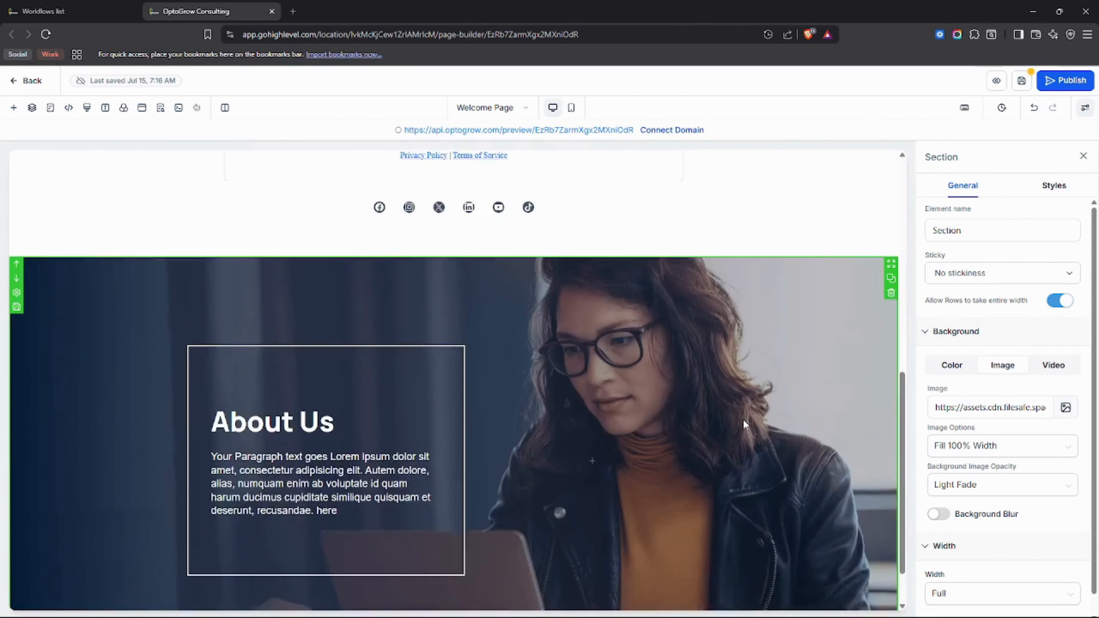
# Step: List the Welcome templates in Prebuilt Sections, after a brief look at Testimonials
pyautogui.click(13, 107)
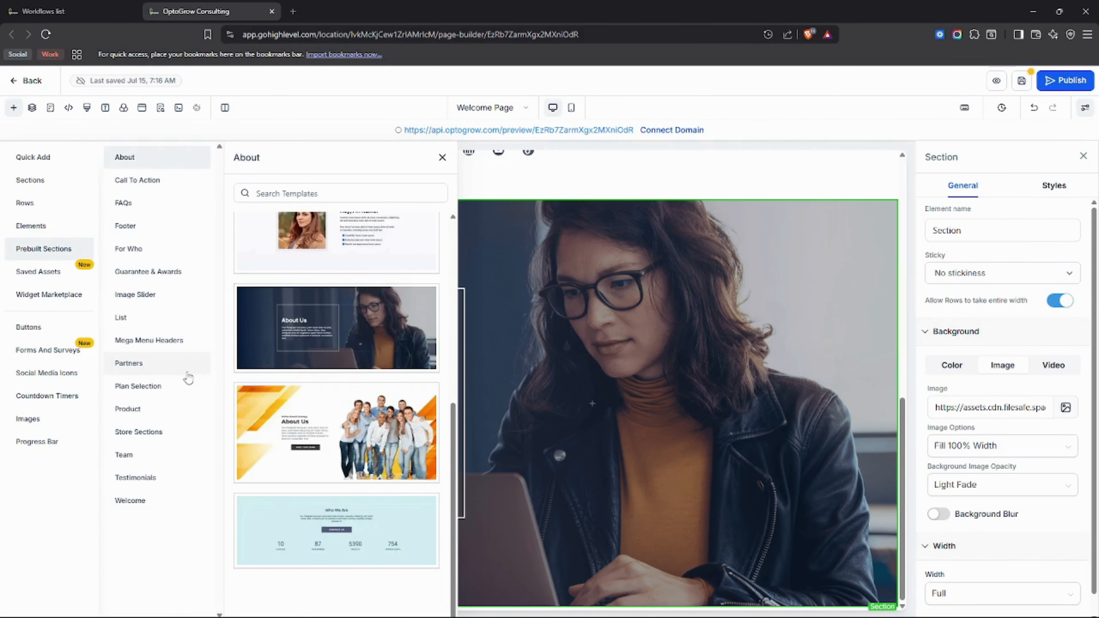
pyautogui.scroll(4, 606, 489)
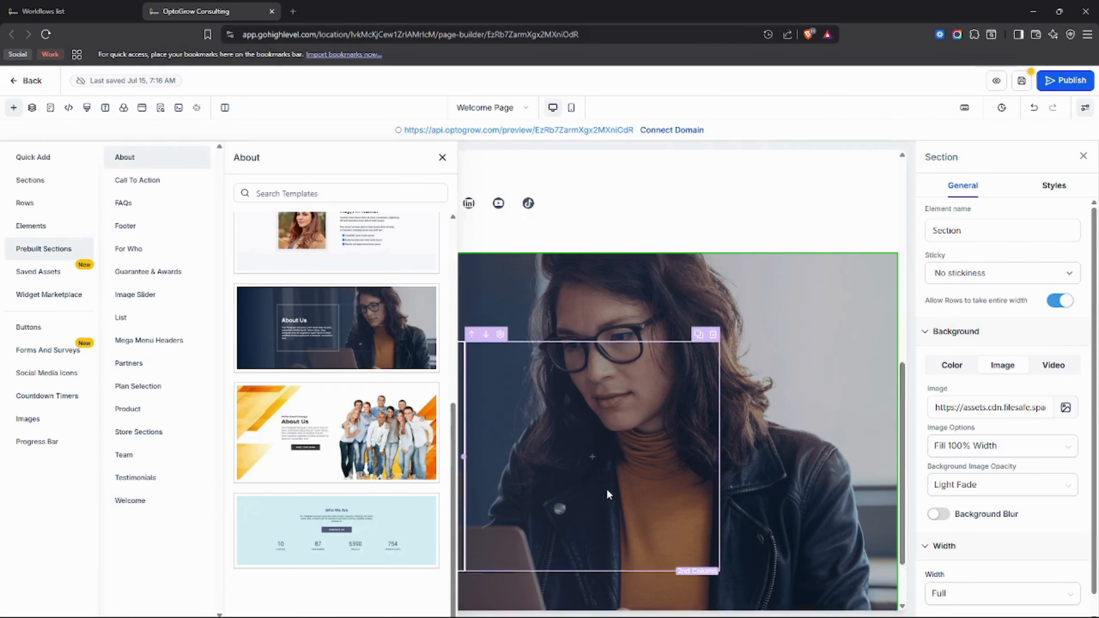
pyautogui.click(142, 500)
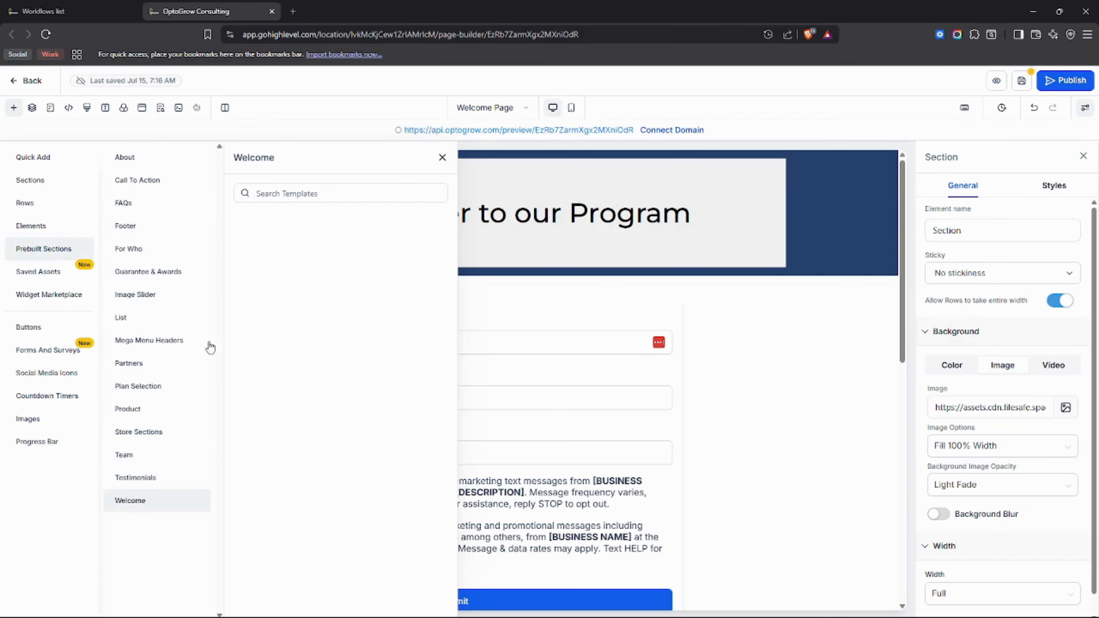
pyautogui.click(141, 484)
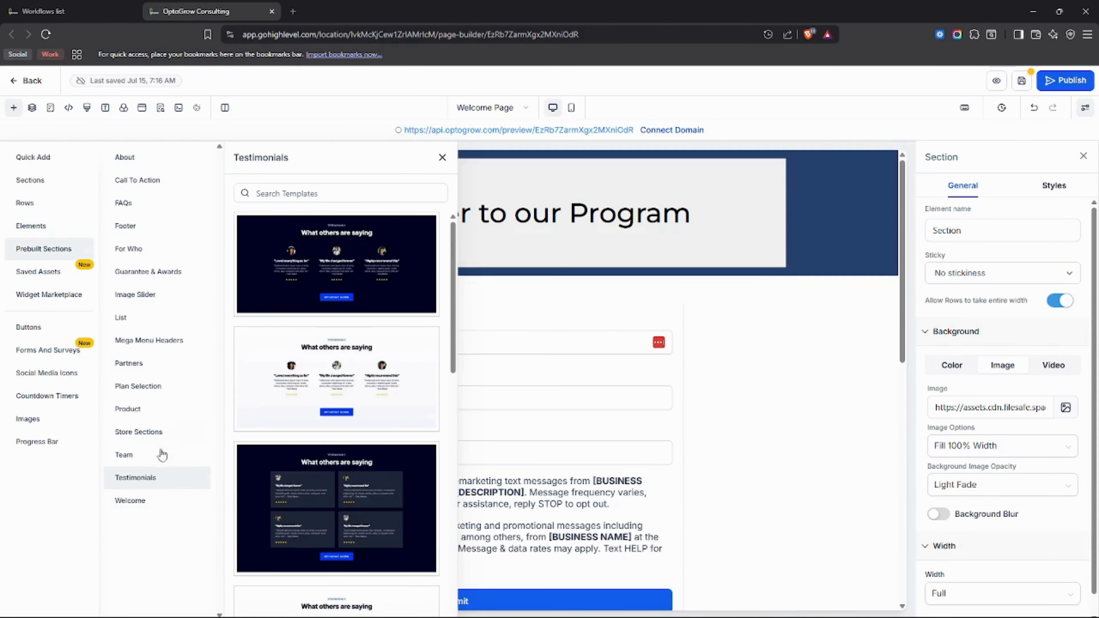
pyautogui.click(154, 515)
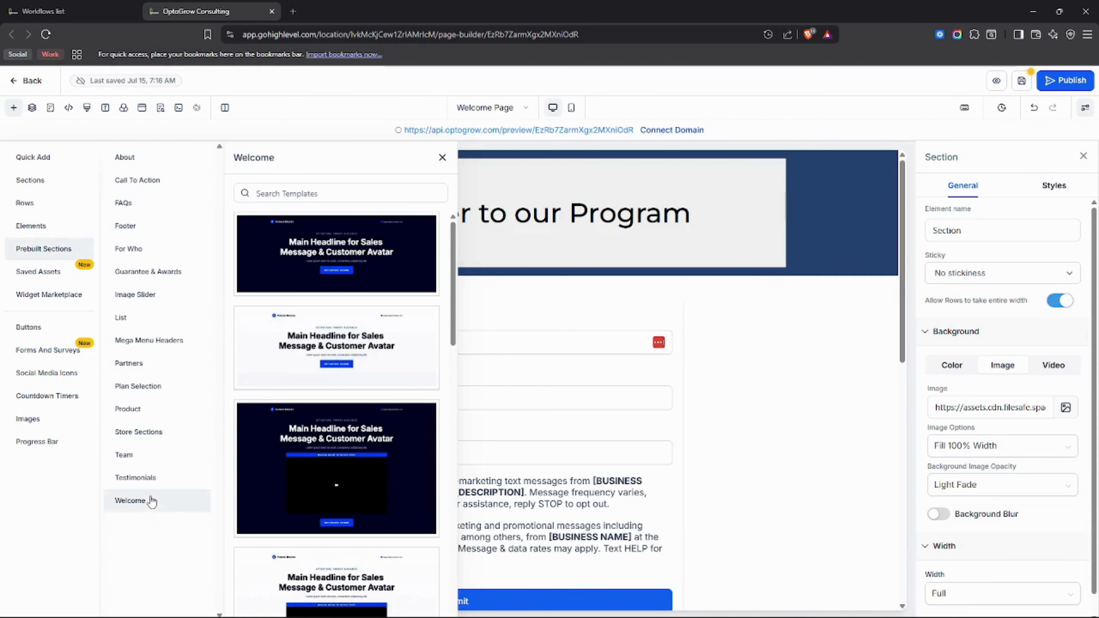
pyautogui.scroll(-4, 707, 409)
pyautogui.scroll(4, 707, 410)
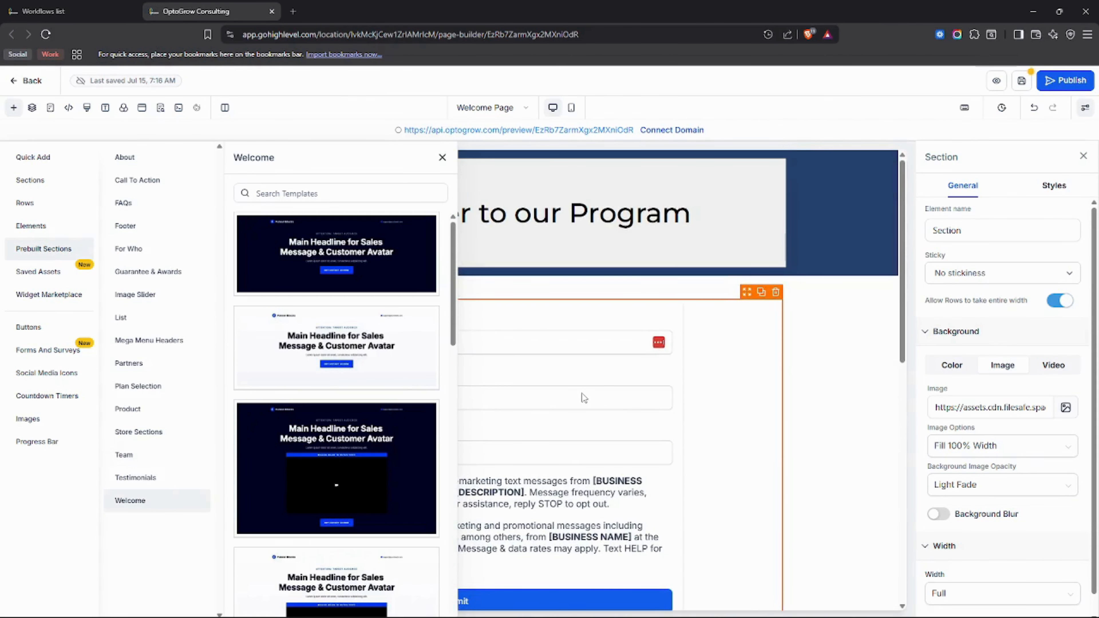
# Step: Insert the dark welcome 03 hero template onto the Welcome Page
pyautogui.moveTo(391, 273); pyautogui.dragTo(606, 293)
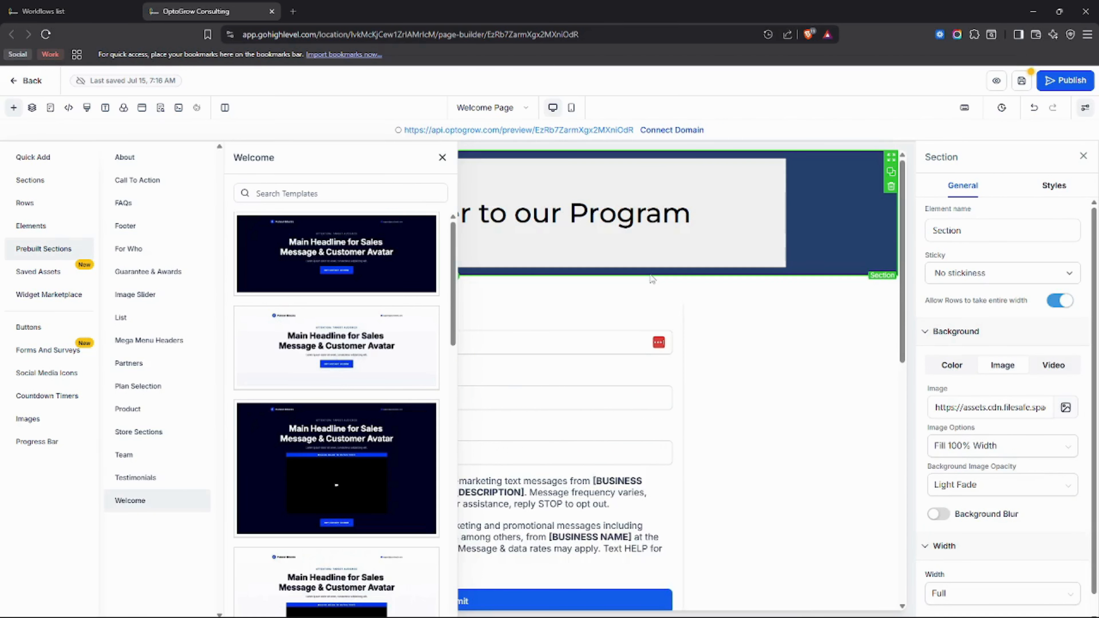
pyautogui.scroll(-12, 802, 297)
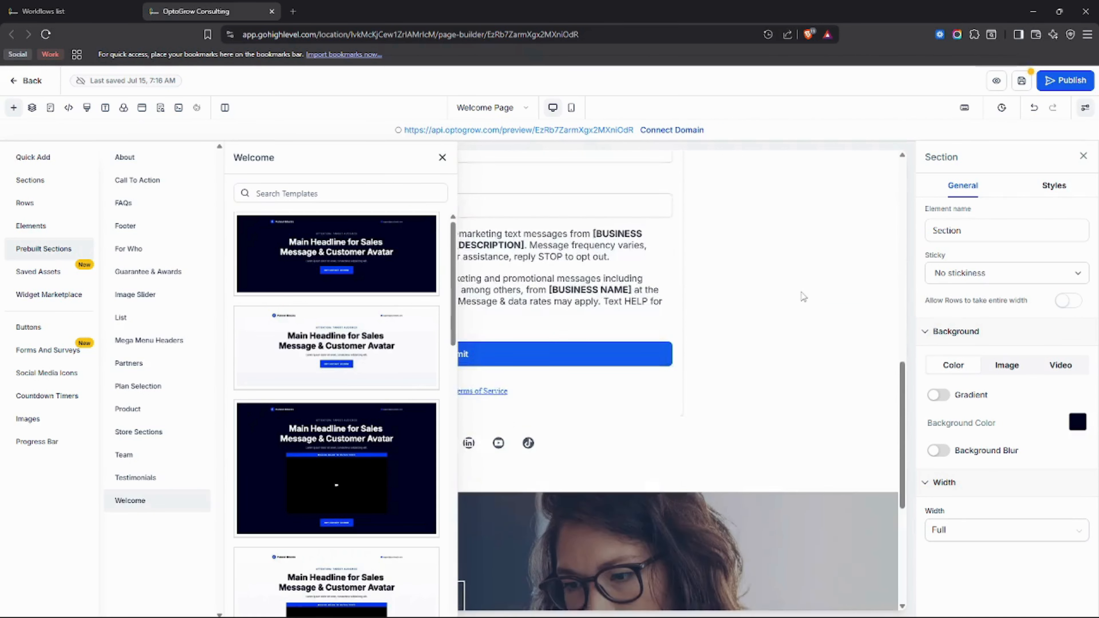
pyautogui.scroll(-6, 401, 384)
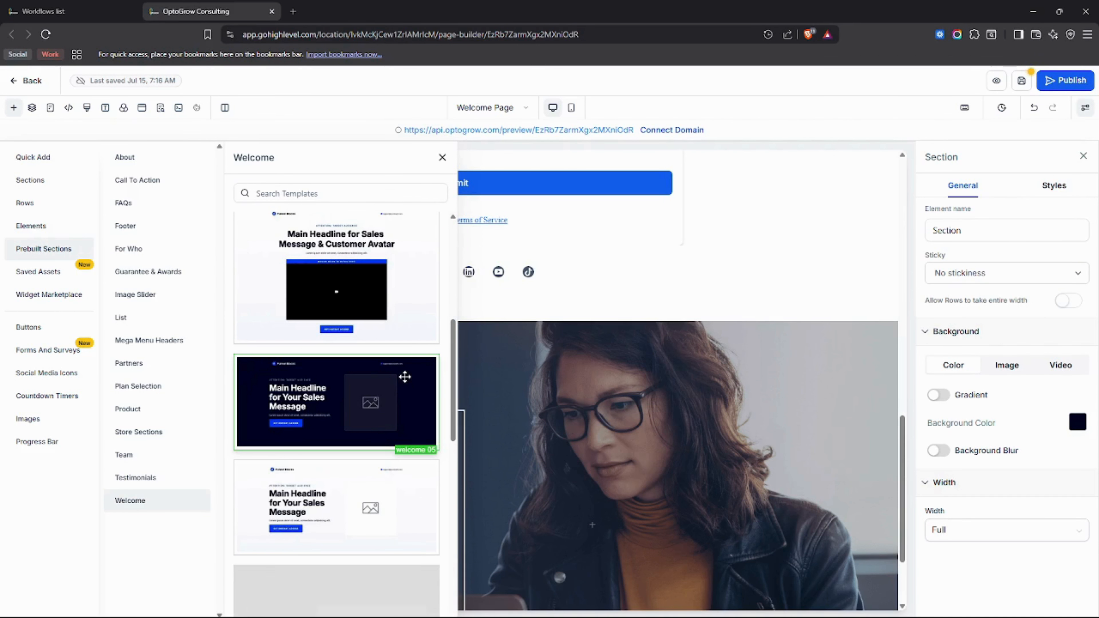
pyautogui.scroll(5, 405, 377)
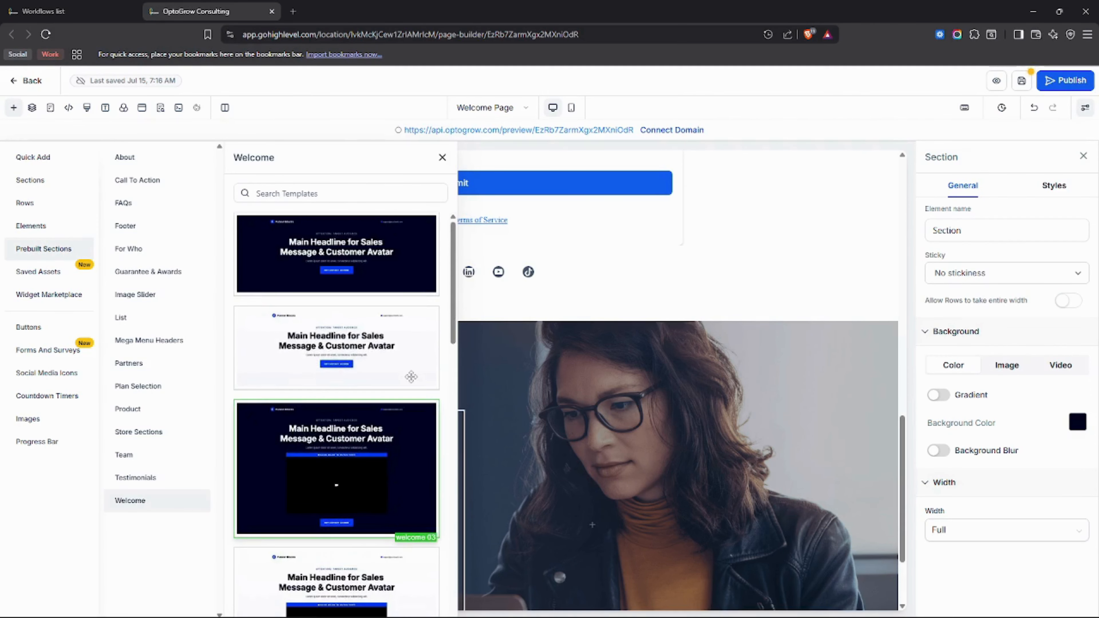
pyautogui.click(428, 446)
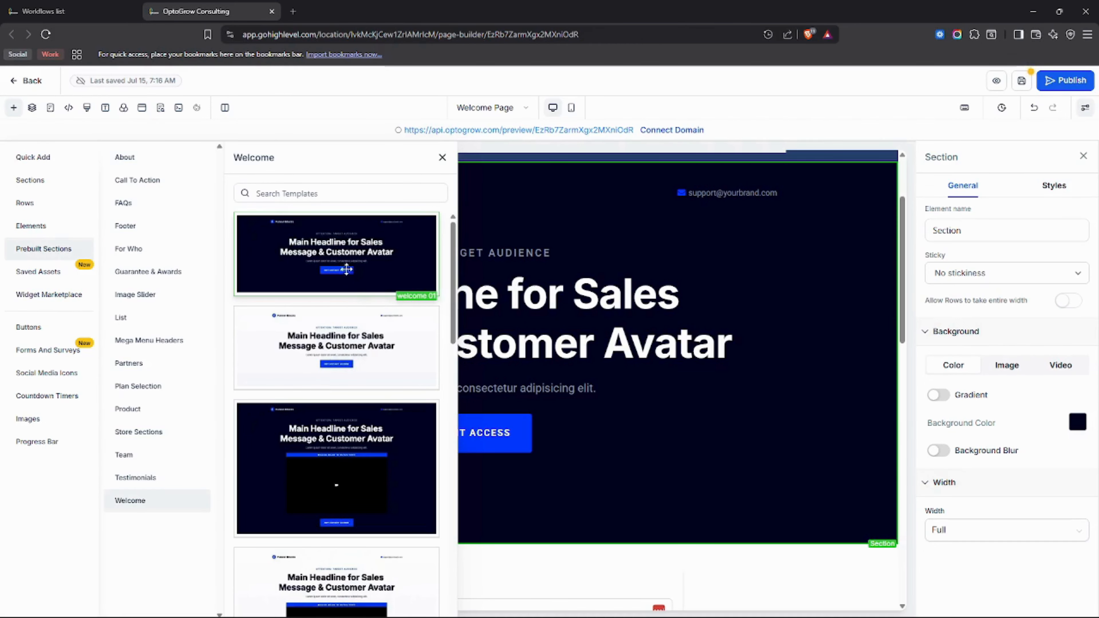
pyautogui.scroll(-3, 324, 347)
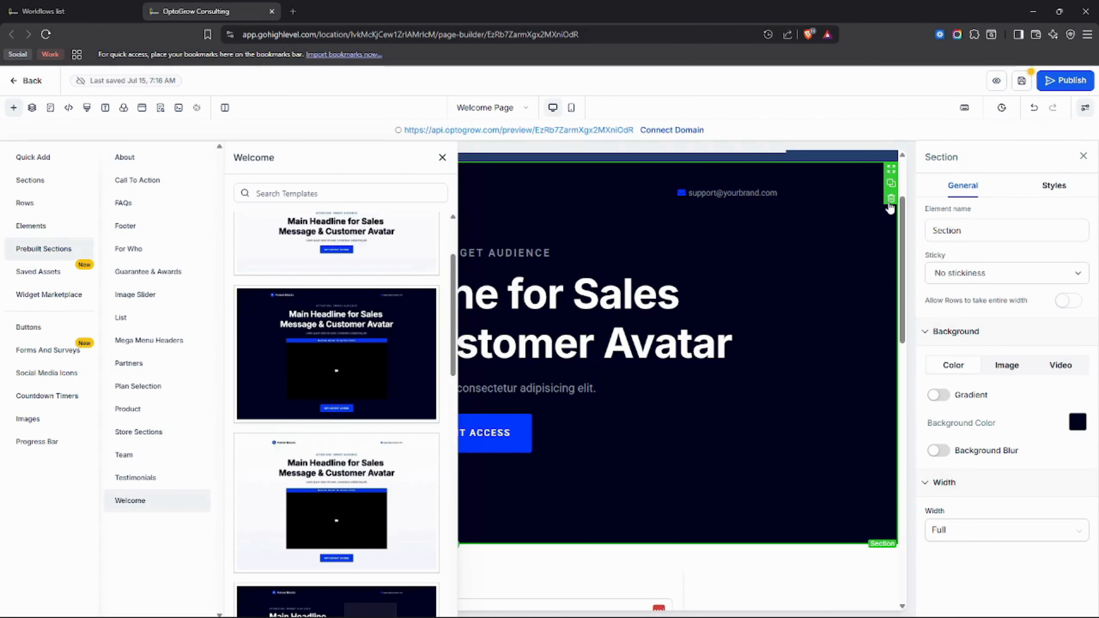
# Step: Delete the misplaced hero copy and drop welcome 03 directly under the header
pyautogui.click(890, 199)
pyautogui.moveTo(328, 364); pyautogui.dragTo(618, 222)
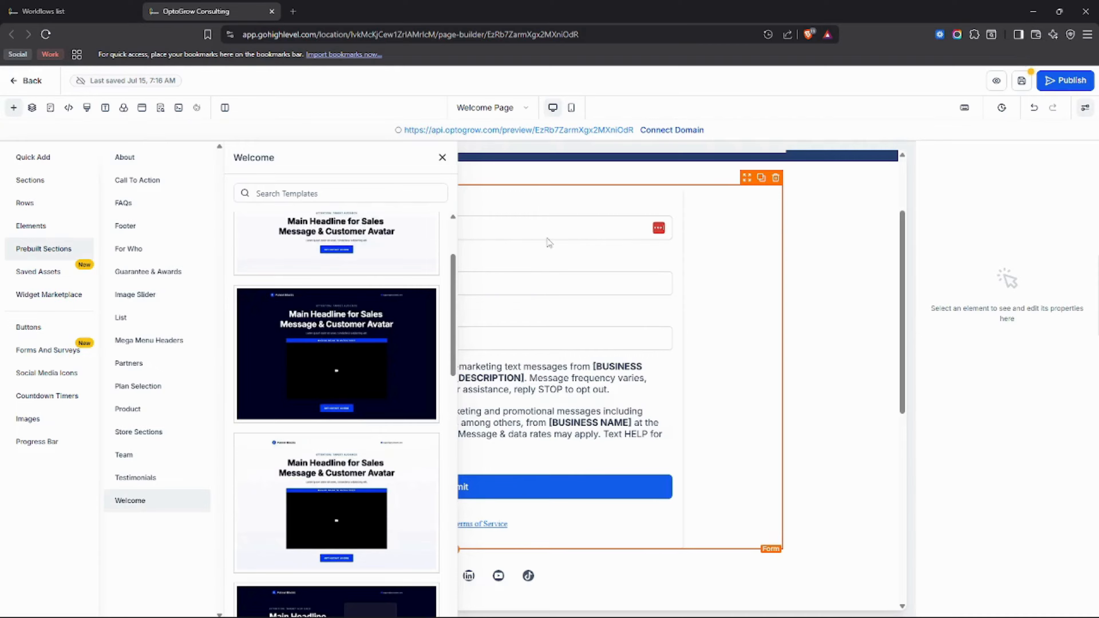
pyautogui.scroll(1, 611, 234)
pyautogui.scroll(-6, 618, 236)
pyautogui.scroll(3, 606, 243)
pyautogui.scroll(5, 587, 246)
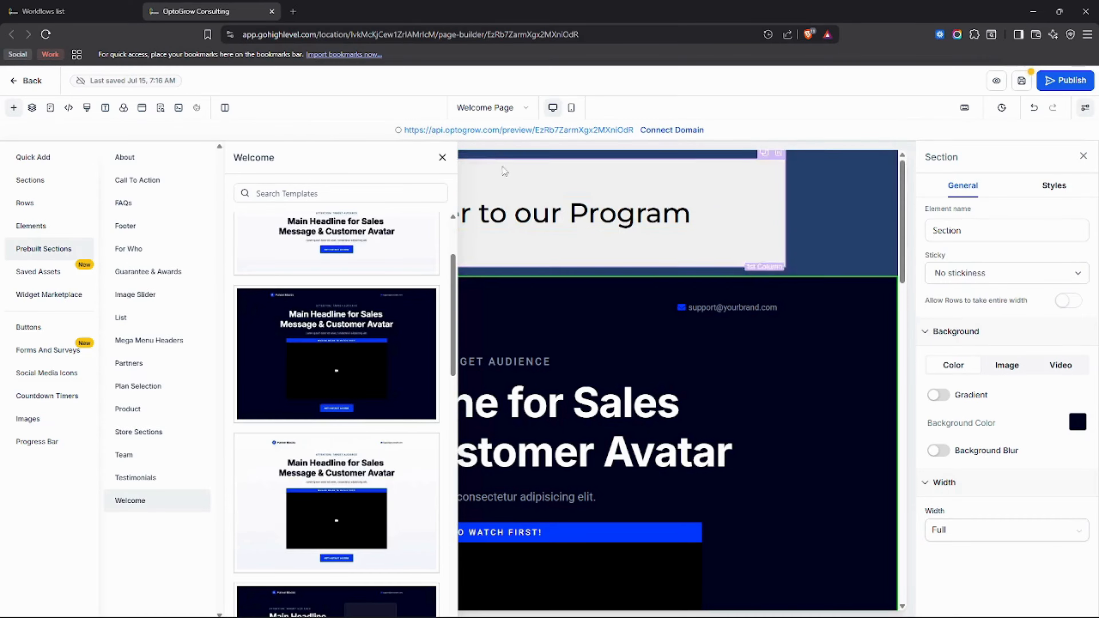
pyautogui.click(442, 157)
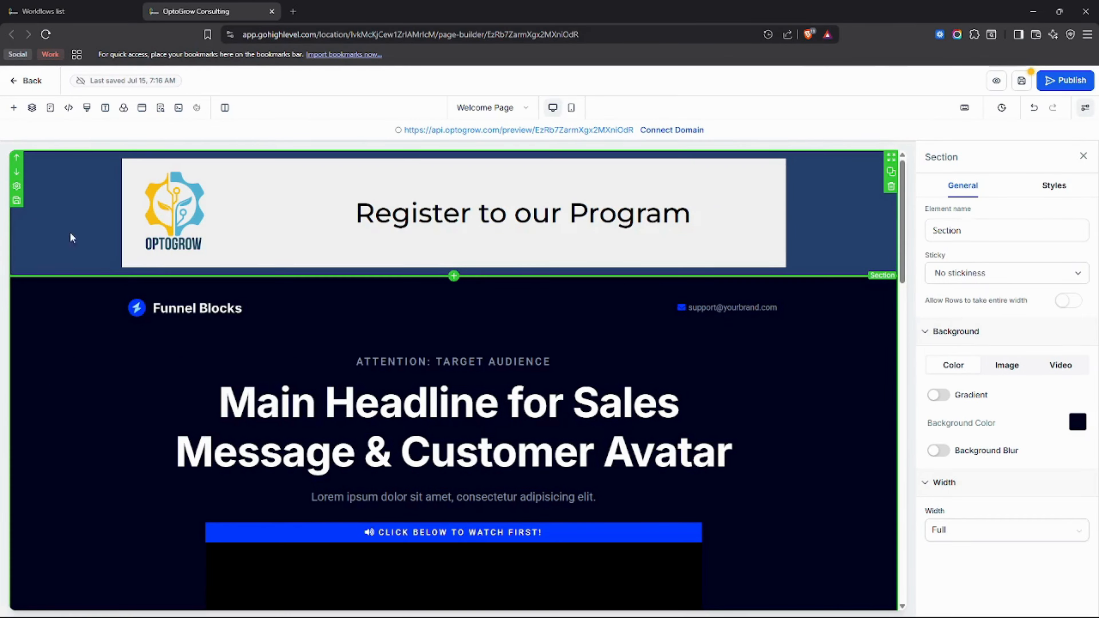
# Step: Try near-black #0c0c21 and a grey-blue header background, settling on #0c0c21
pyautogui.scroll(-8, 444, 393)
pyautogui.scroll(8, 603, 457)
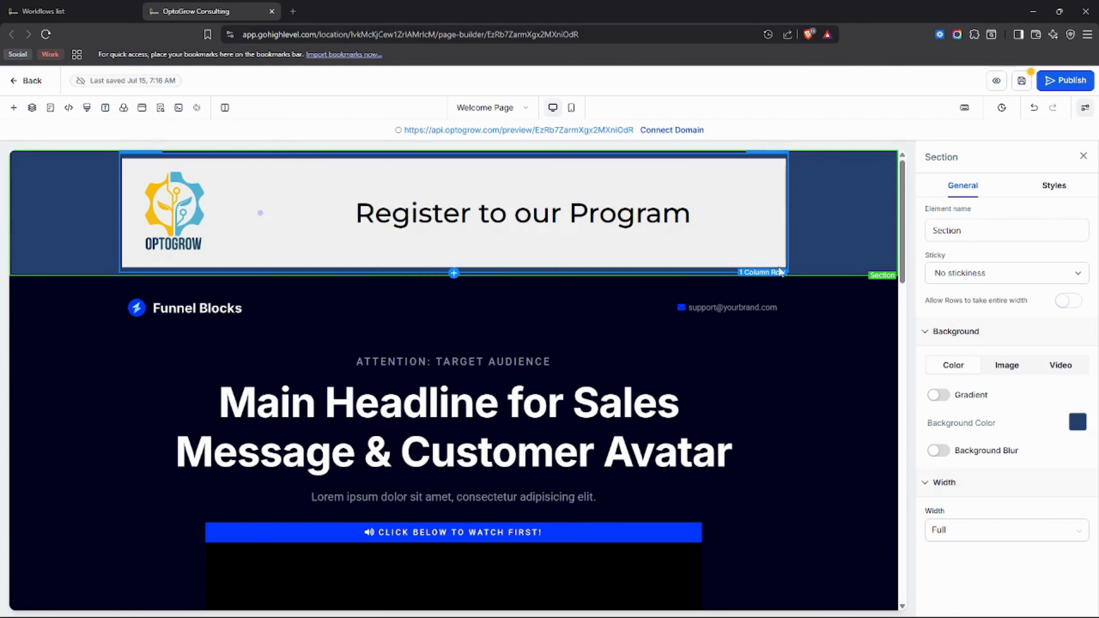
pyautogui.click(1078, 423)
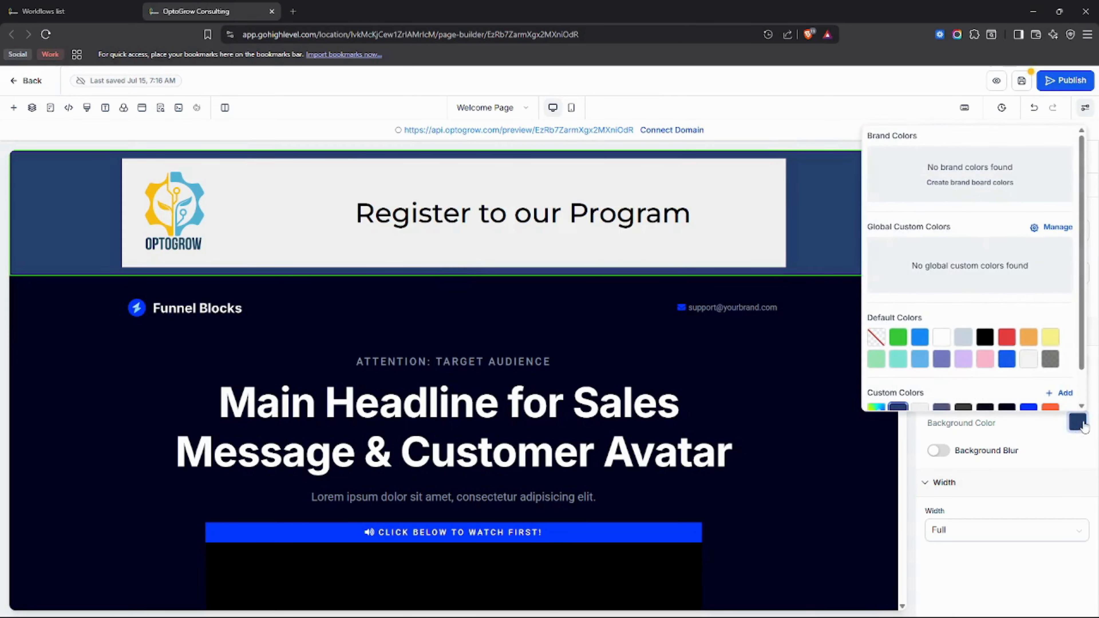
pyautogui.click(1078, 424)
pyautogui.click(1077, 425)
pyautogui.scroll(-1, 1017, 316)
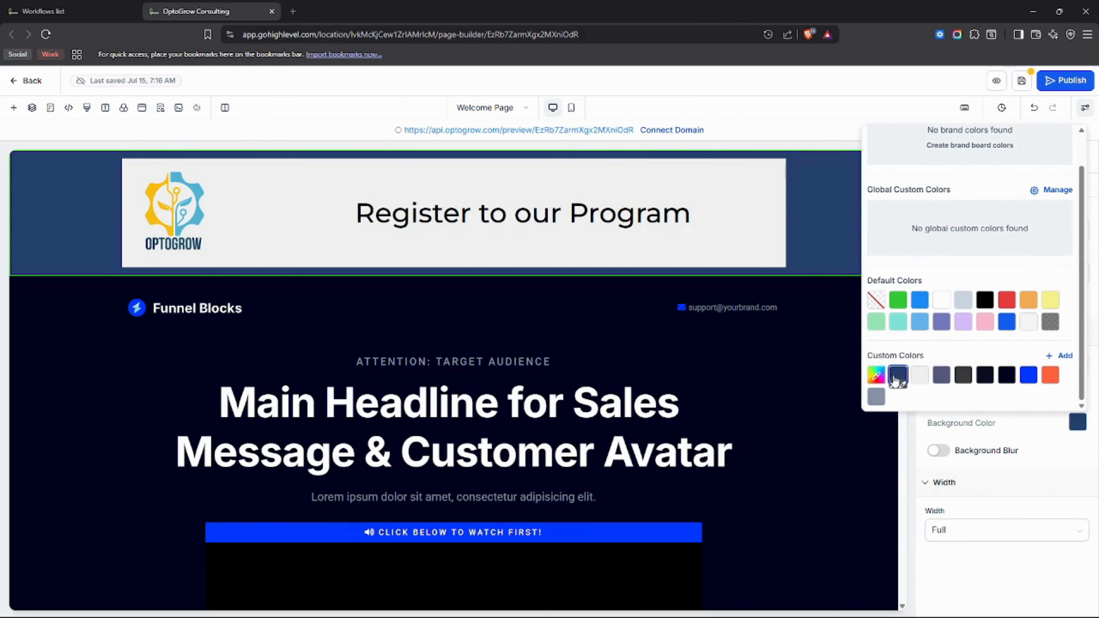
pyautogui.click(985, 380)
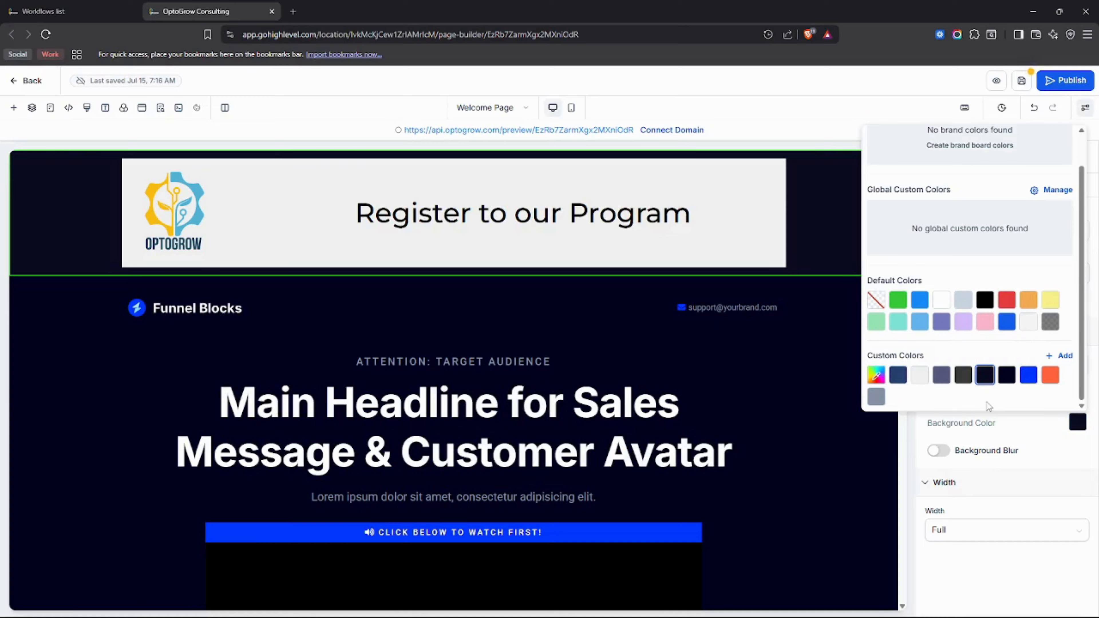
pyautogui.click(875, 397)
pyautogui.click(985, 380)
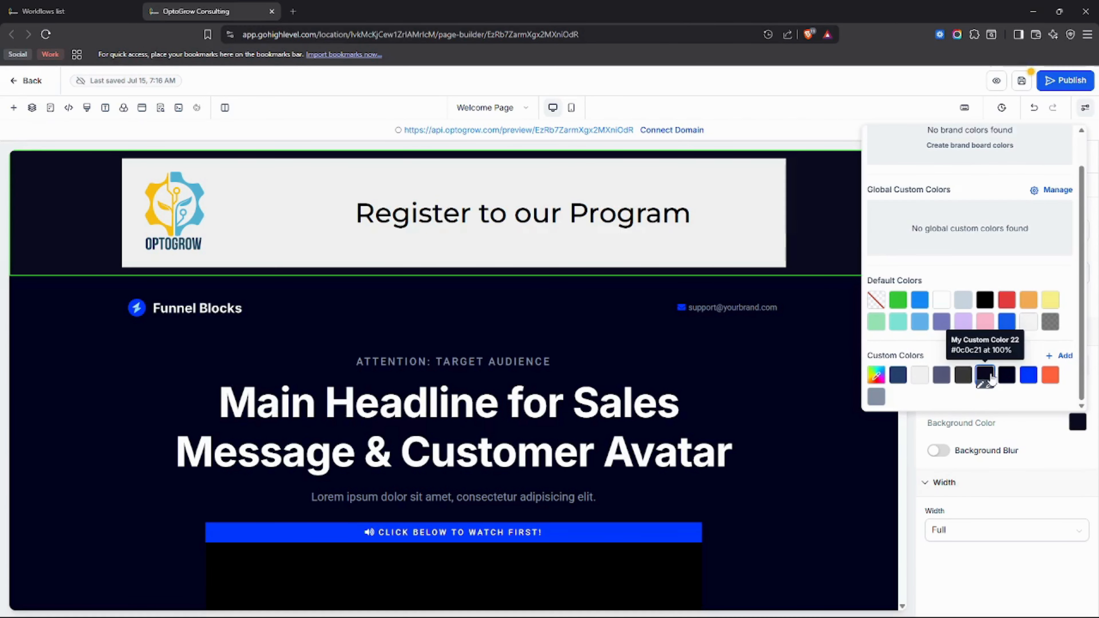
pyautogui.click(855, 348)
# Step: Select the whole header section and apply the hero's eyedropped navy #000321 as a custom colour
pyautogui.click(752, 243)
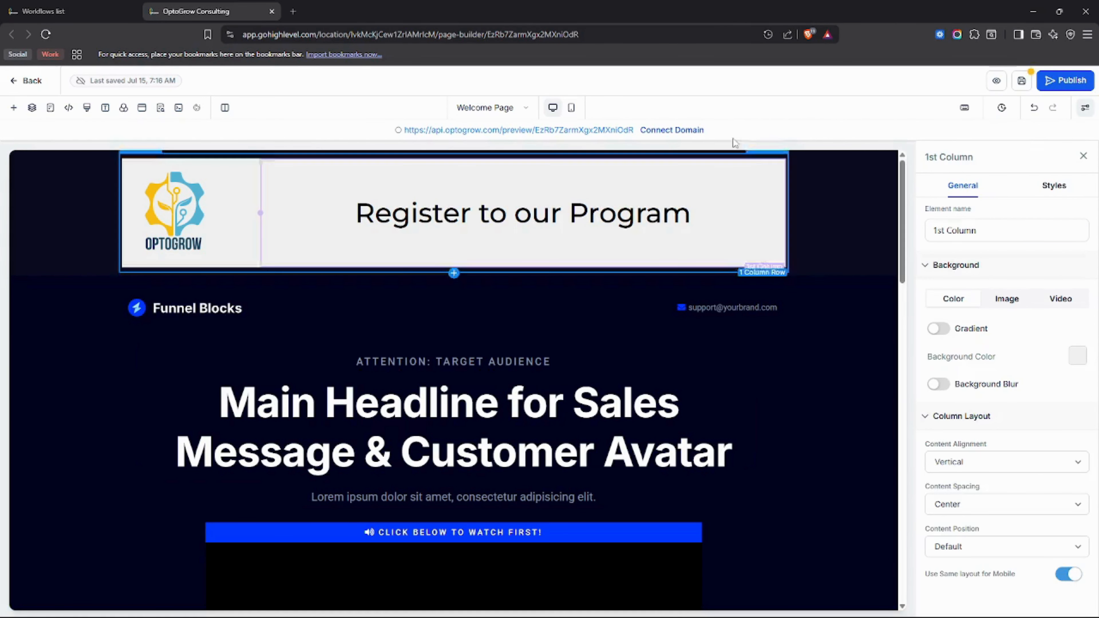
pyautogui.click(874, 243)
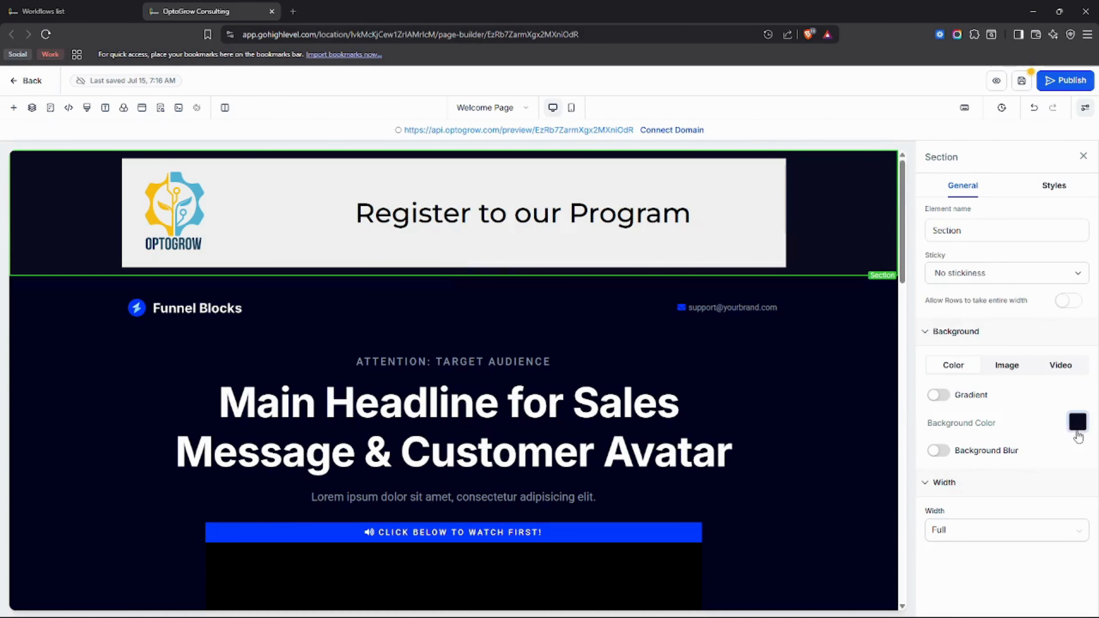
pyautogui.click(1076, 422)
pyautogui.scroll(-1, 1064, 368)
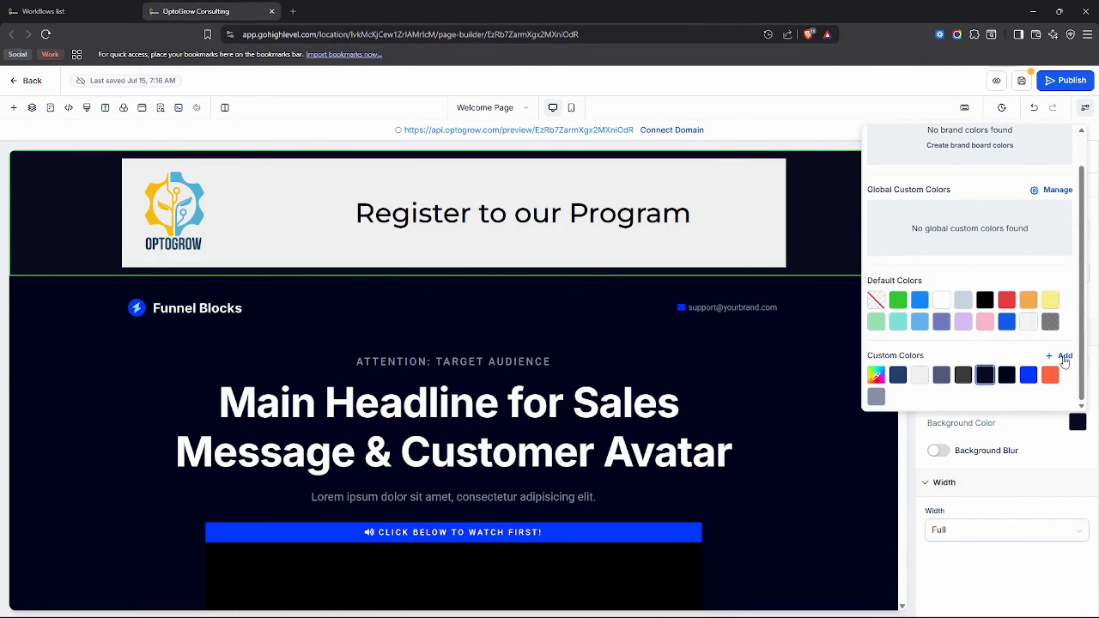
pyautogui.click(1064, 356)
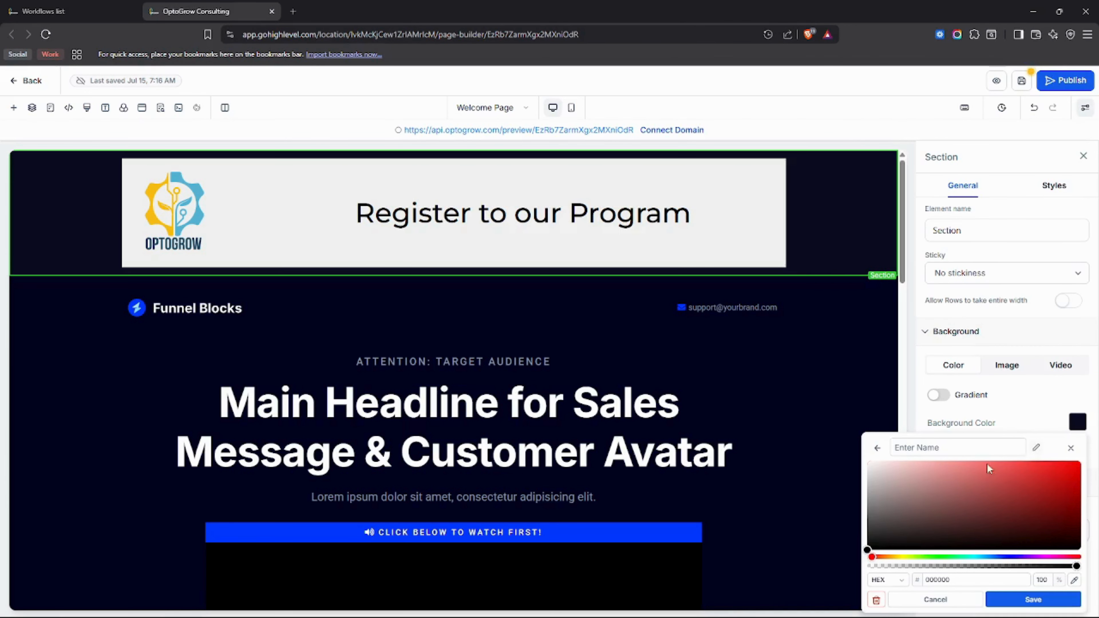
pyautogui.click(1073, 580)
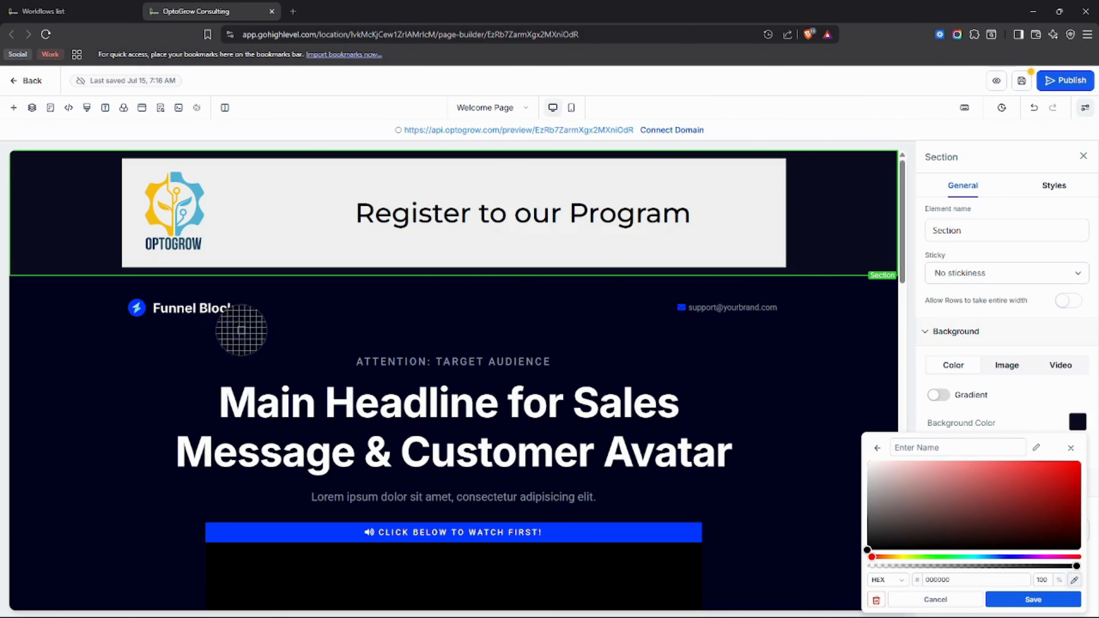
pyautogui.click(64, 279)
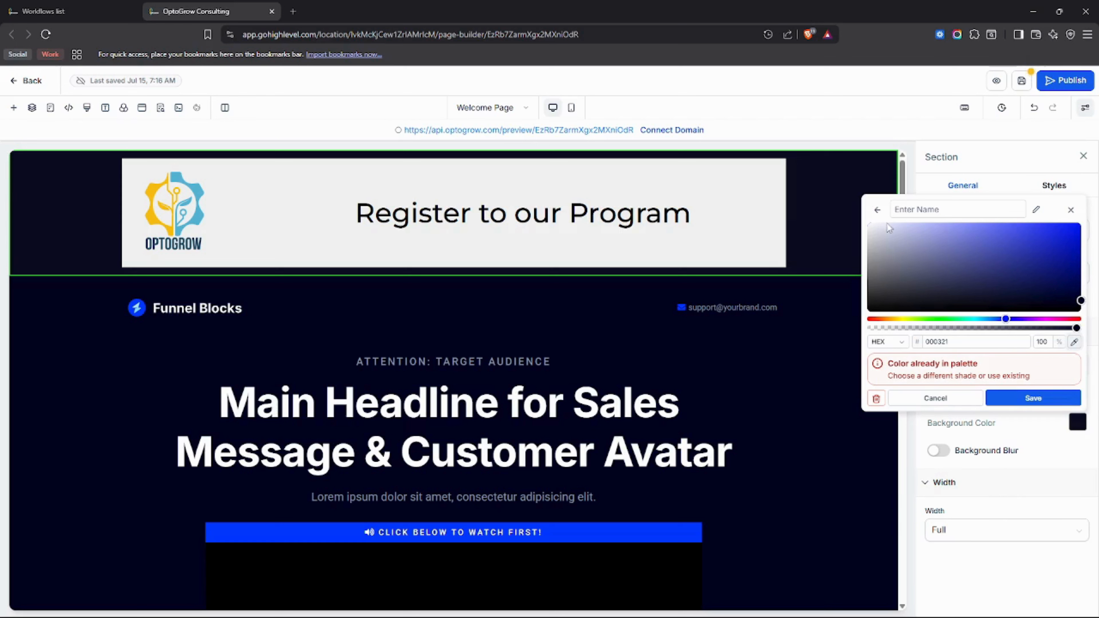
pyautogui.click(875, 210)
pyautogui.scroll(-1, 1006, 376)
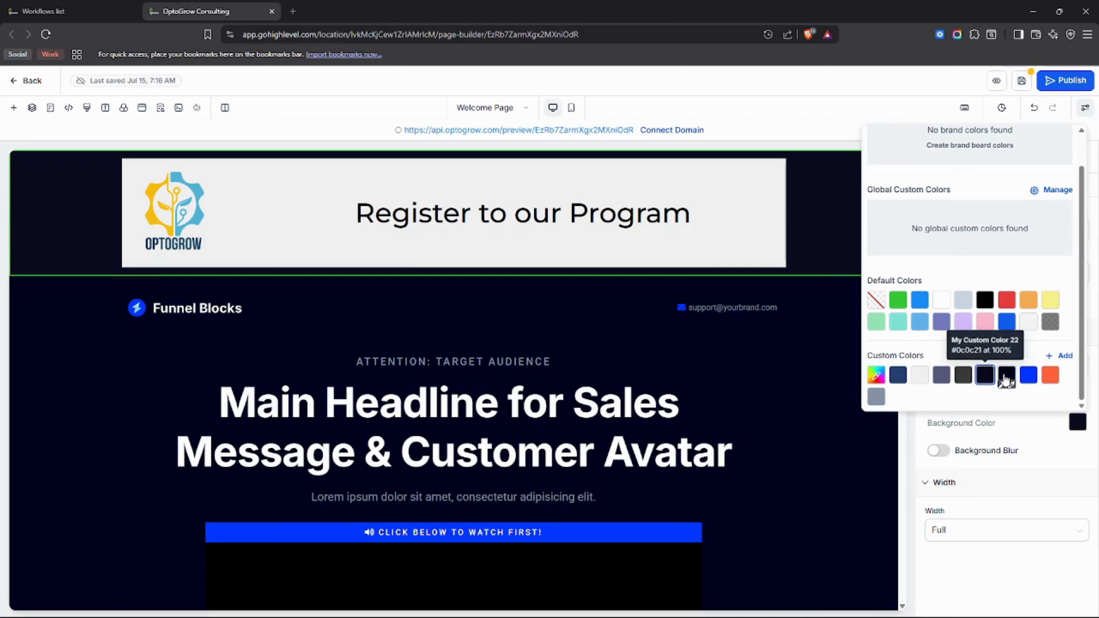
pyautogui.click(1005, 376)
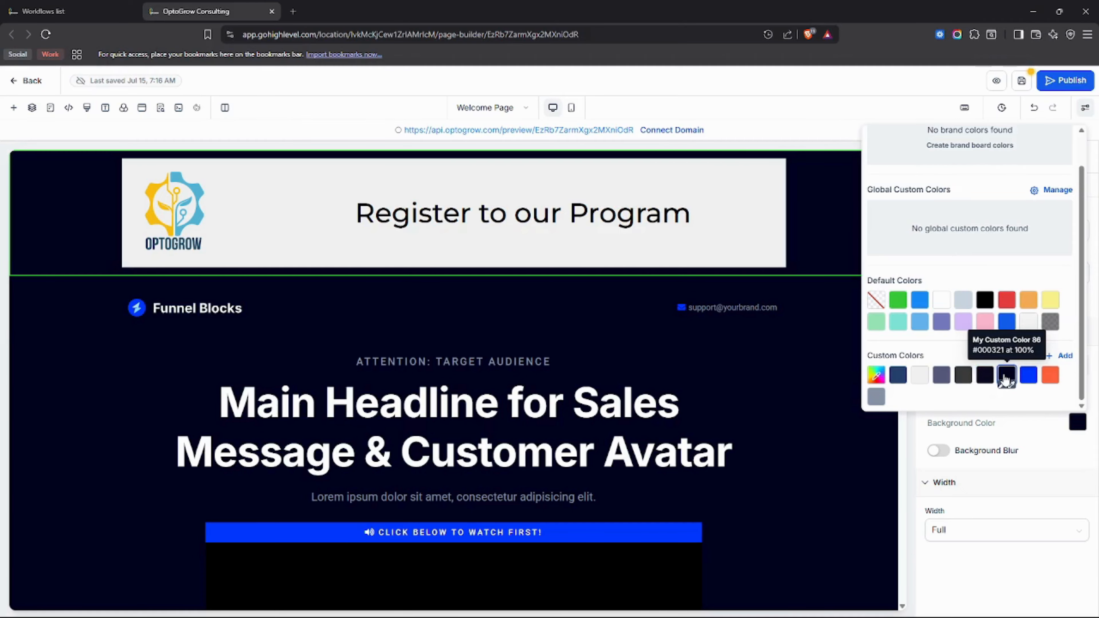
pyautogui.click(741, 226)
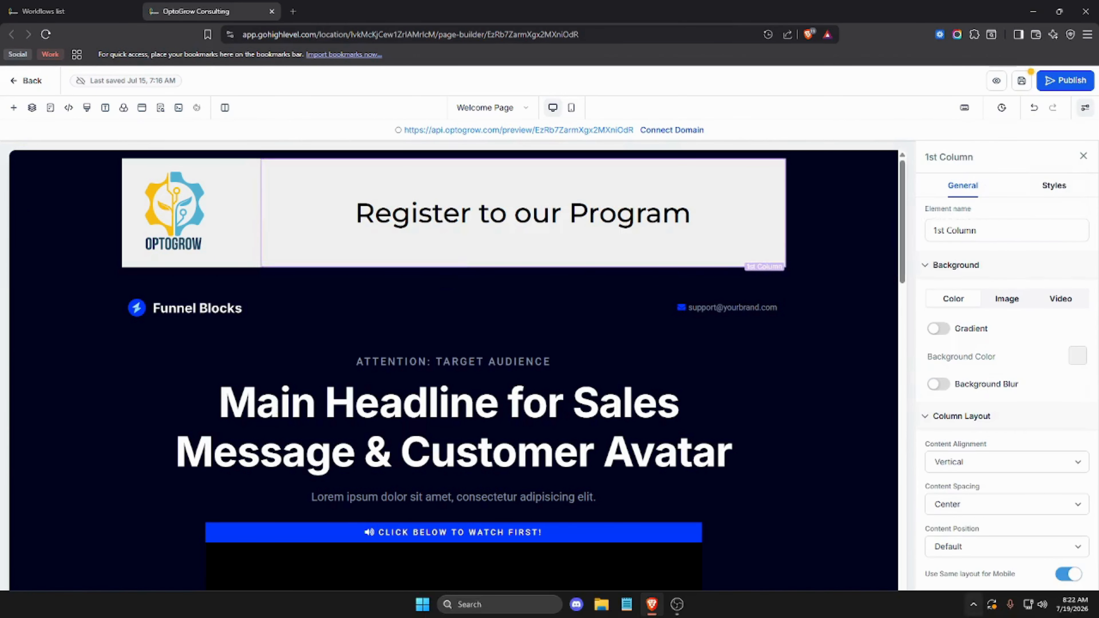
# Step: Show the Pages panel, listing the Welcome Page as the funnel's only step
pyautogui.scroll(-1, 521, 469)
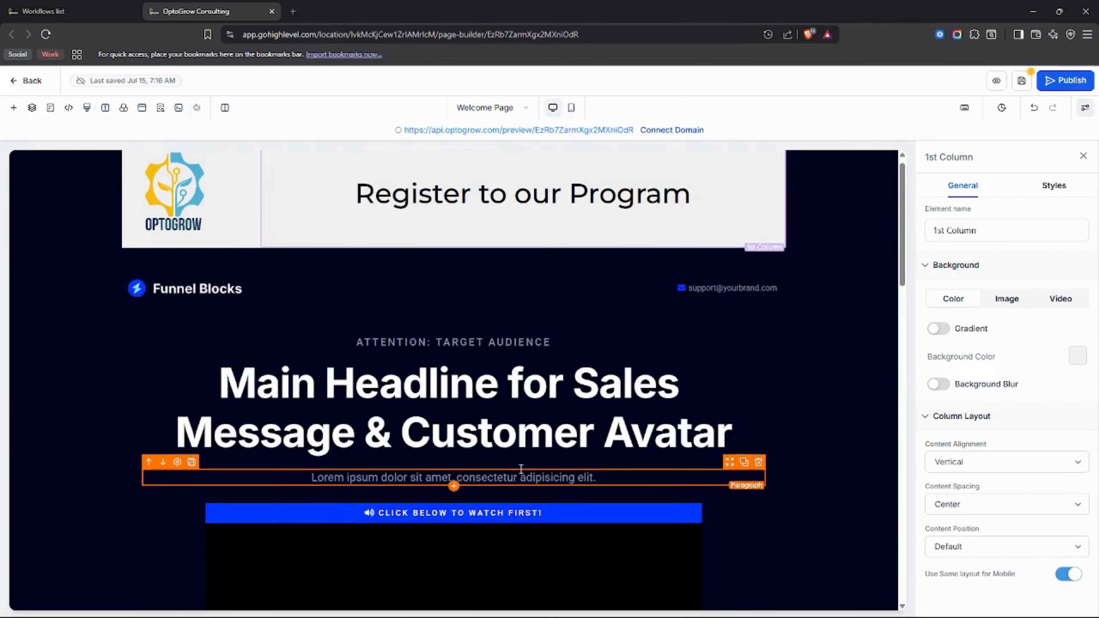
pyautogui.scroll(-3, 521, 468)
pyautogui.scroll(3, 700, 373)
pyautogui.scroll(-15, 700, 373)
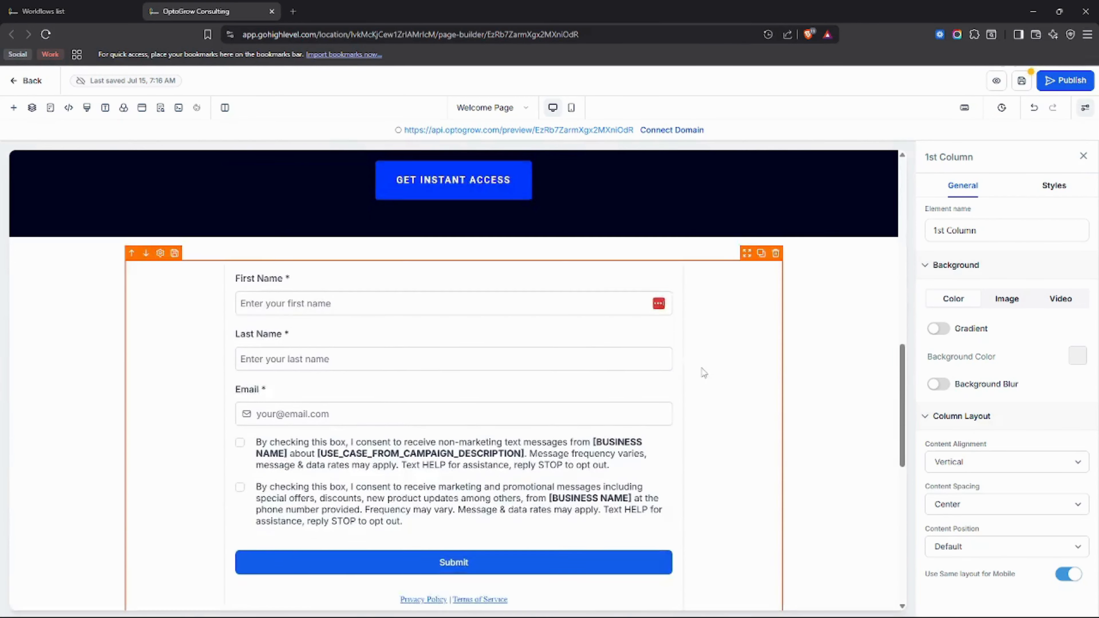
pyautogui.scroll(-10, 709, 361)
pyautogui.click(13, 107)
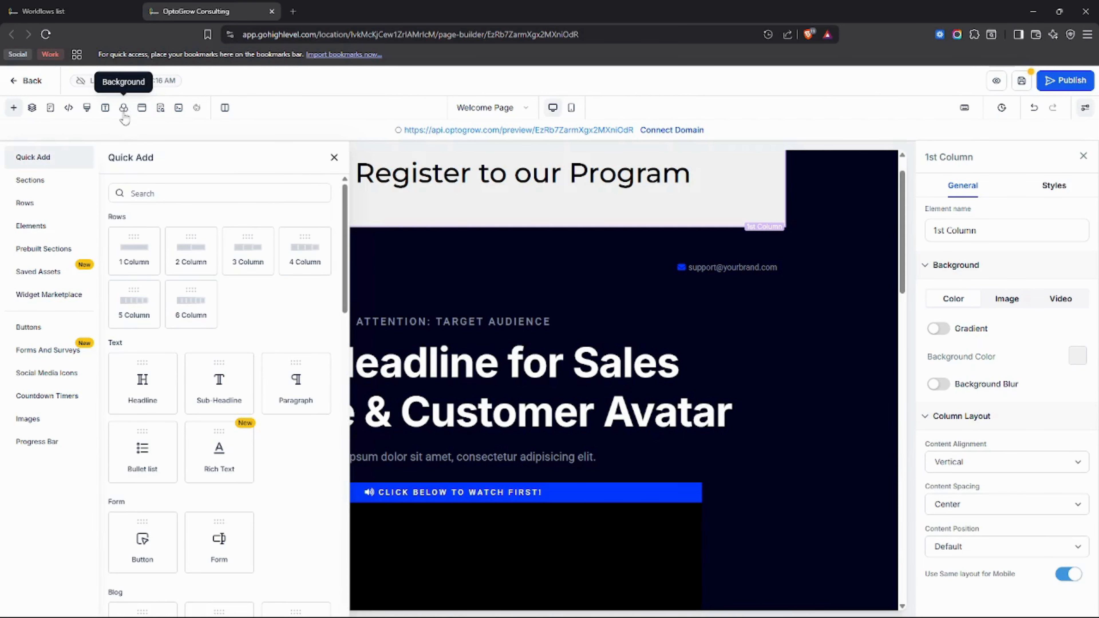
pyautogui.click(50, 108)
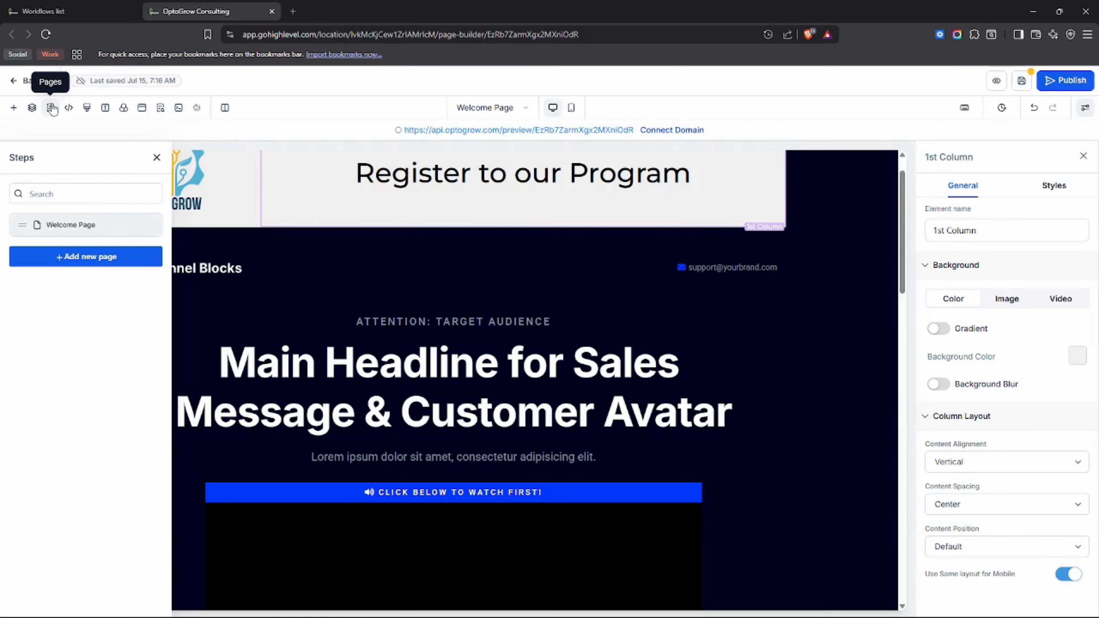
# Step: Create a funnel page named 'Thank You Page' and select it in the Steps list
pyautogui.click(101, 257)
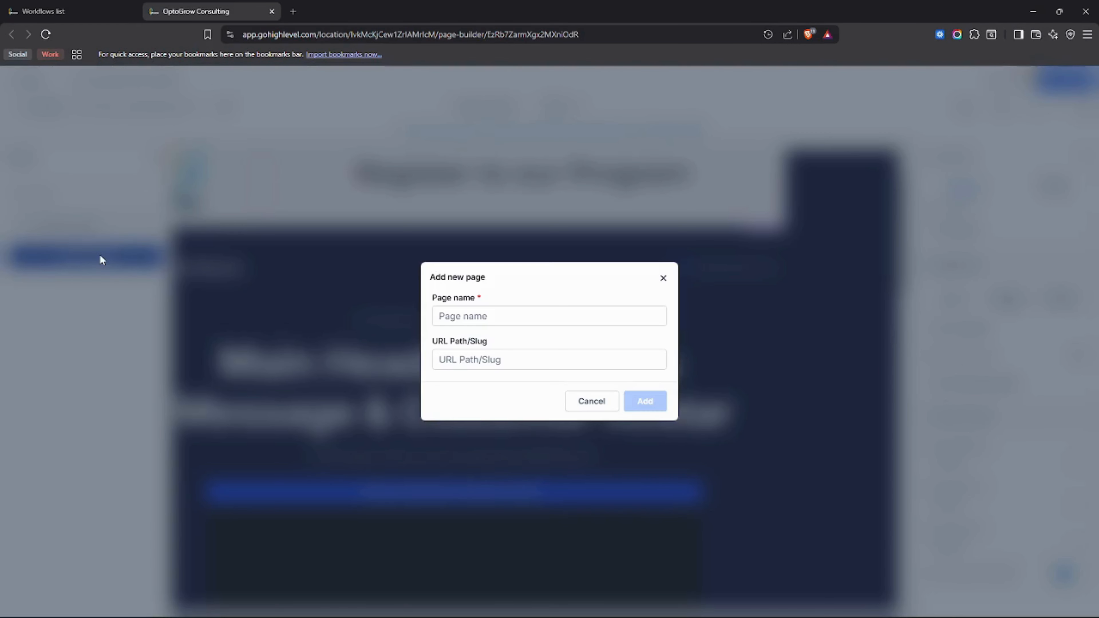
pyautogui.click(469, 313)
pyautogui.write('Thank You Page')
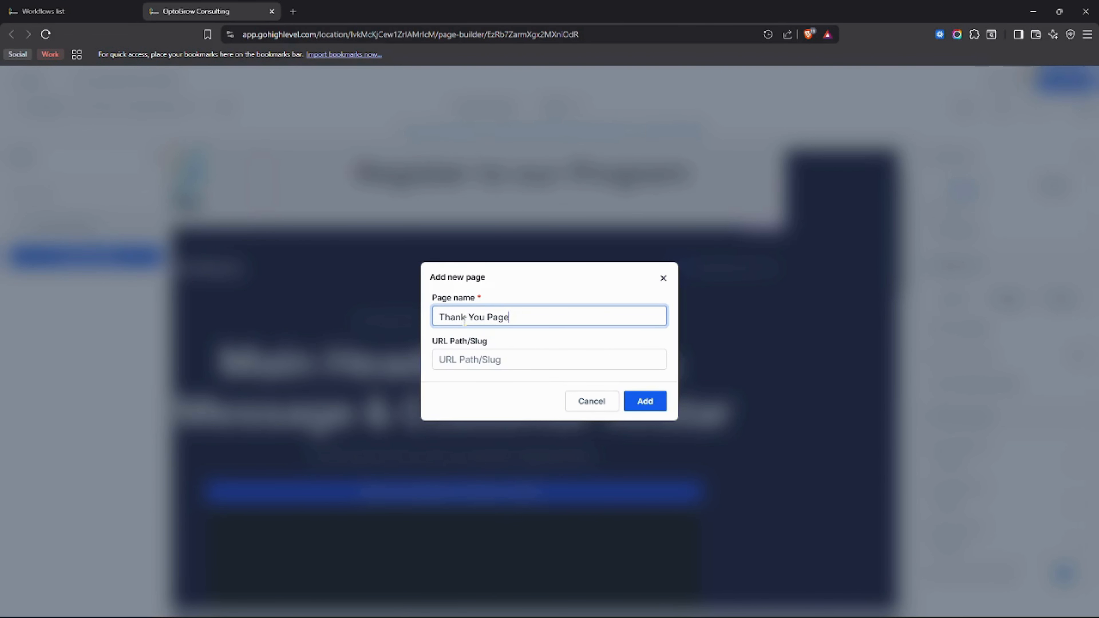
pyautogui.click(472, 362)
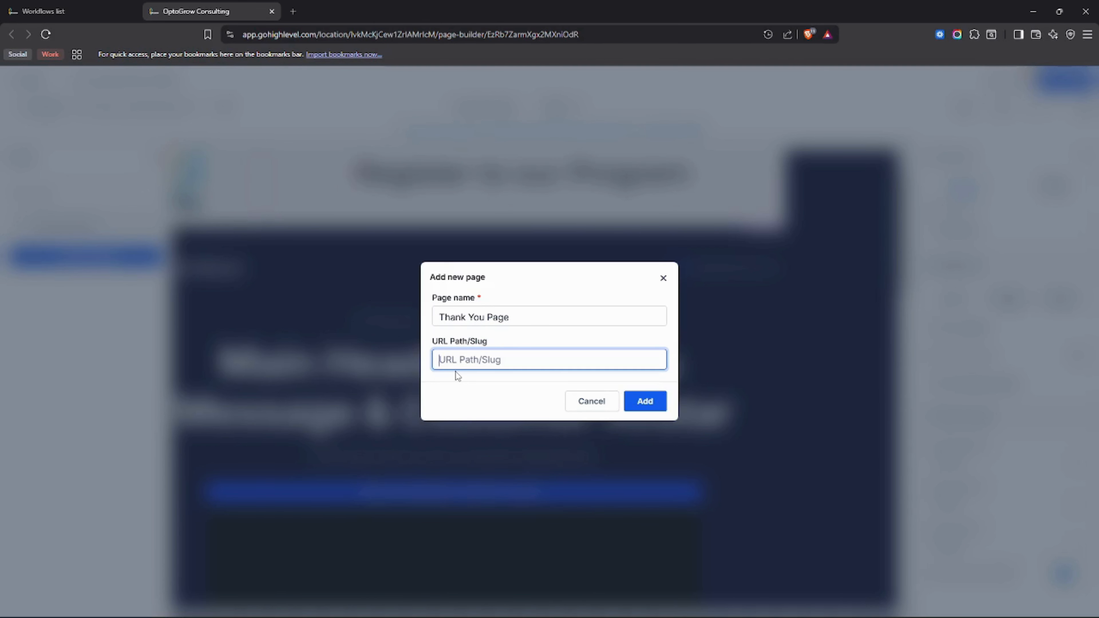
pyautogui.click(648, 402)
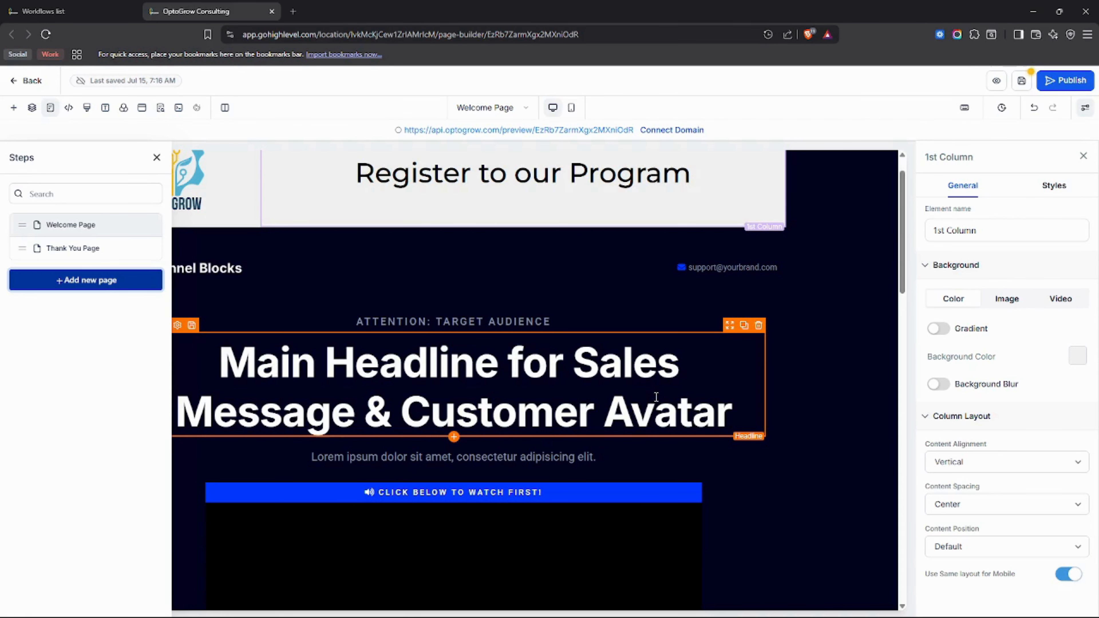
pyautogui.click(100, 248)
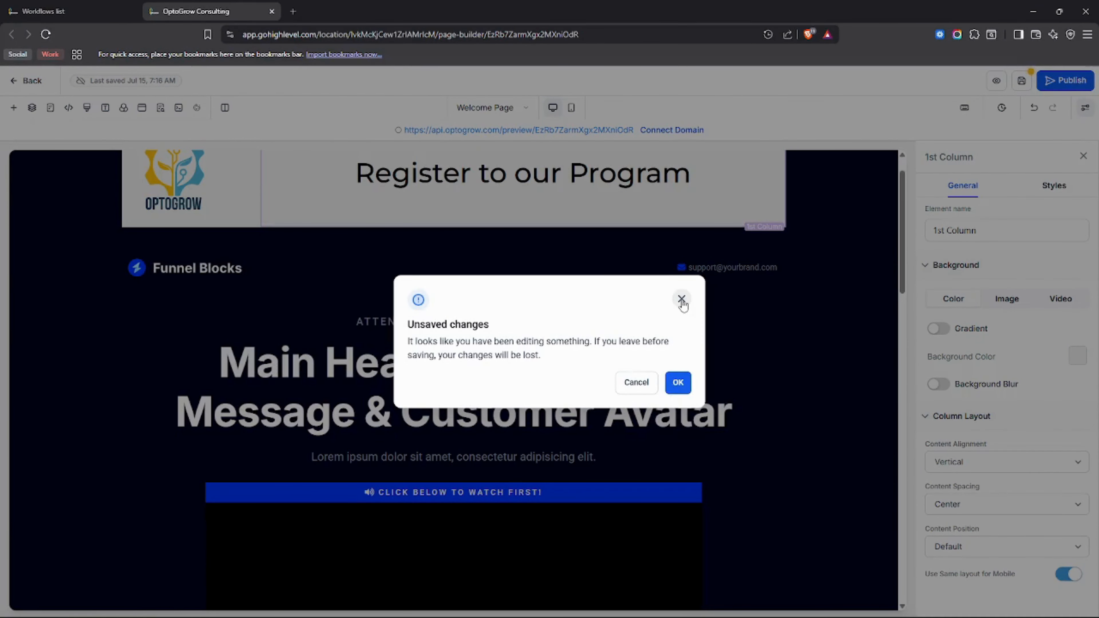
# Step: Dismiss the unsaved-changes warning and expand then collapse the Popup layer in the Layers tree
pyautogui.click(681, 301)
pyautogui.click(31, 107)
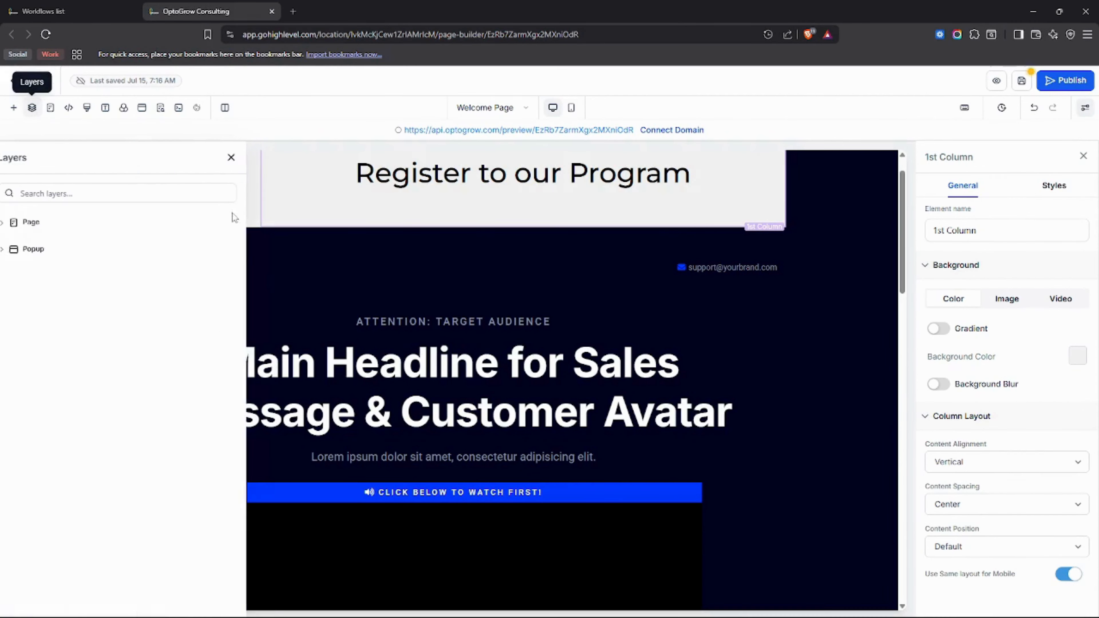
pyautogui.click(137, 250)
pyautogui.click(62, 248)
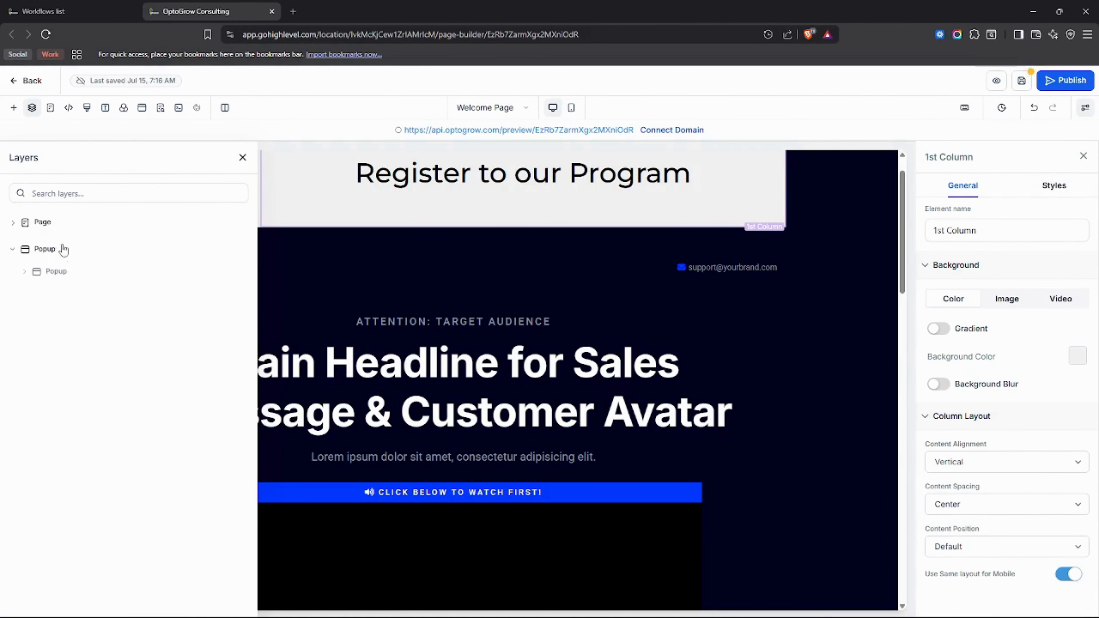
# Step: Glance at the funnel pages list, then save the Welcome Page changes
pyautogui.click(50, 107)
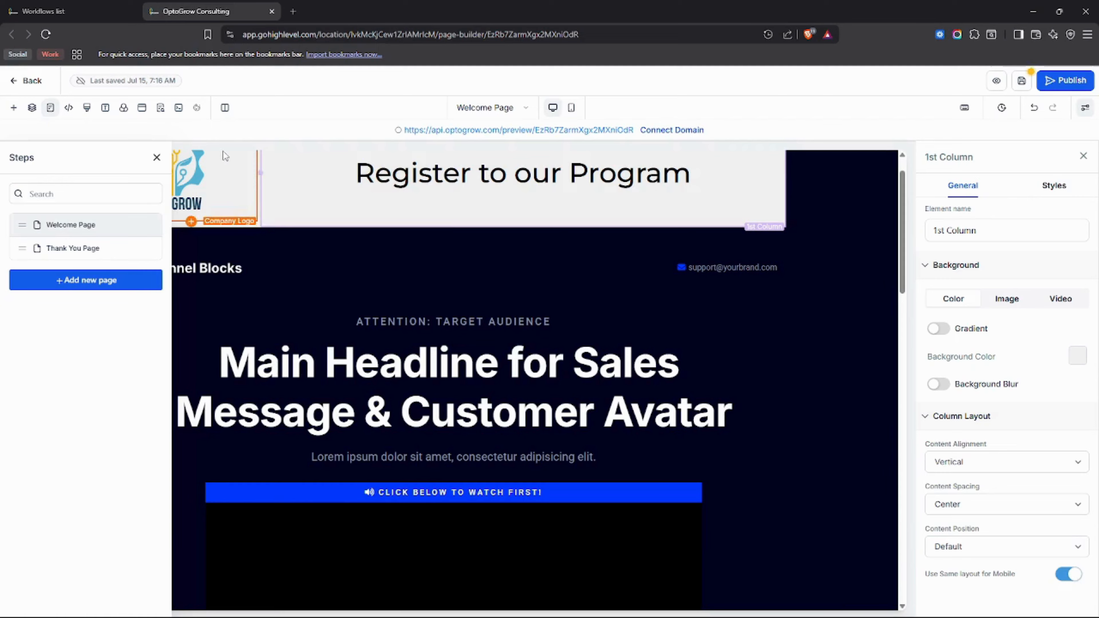
pyautogui.click(157, 157)
pyautogui.scroll(1, 525, 372)
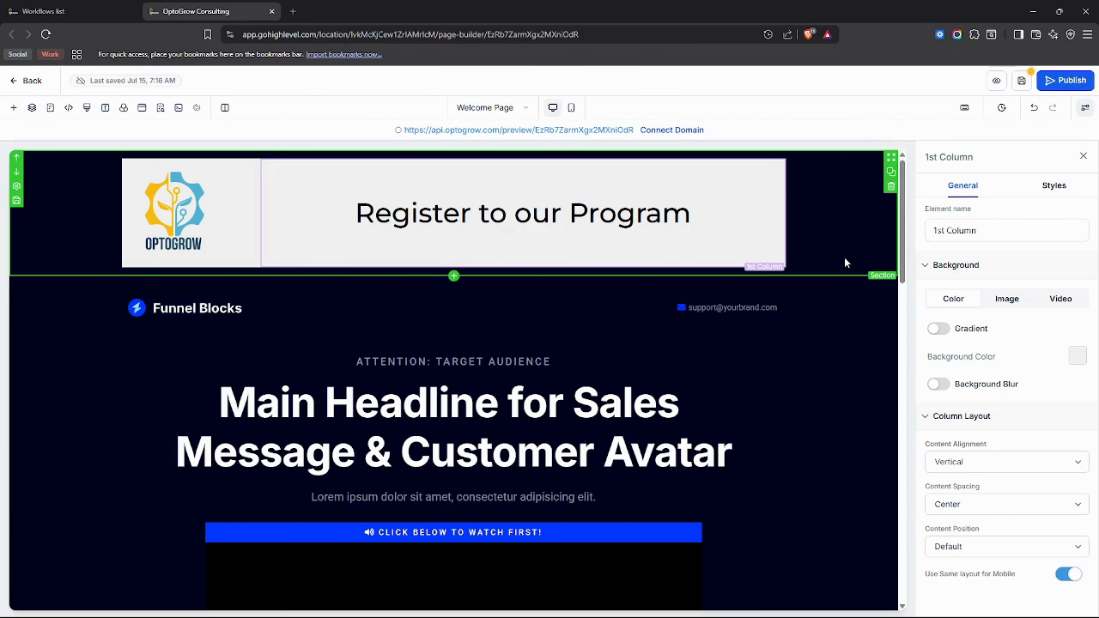
pyautogui.click(1022, 81)
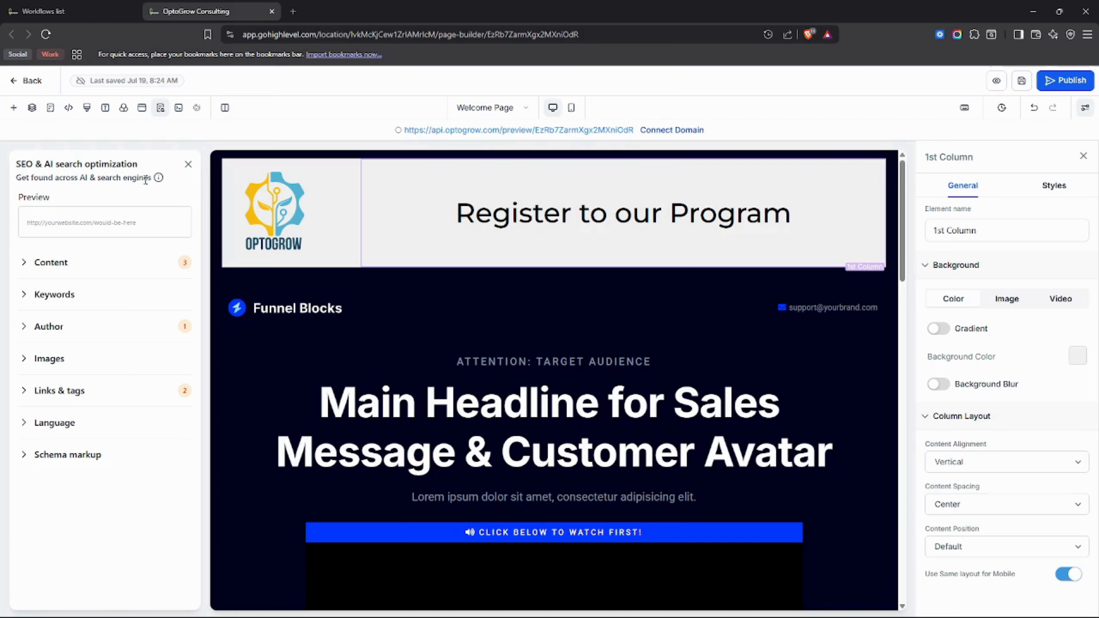
# Step: Expand the SEO title and description settings and review them
pyautogui.click(71, 264)
pyautogui.scroll(-2, 69, 353)
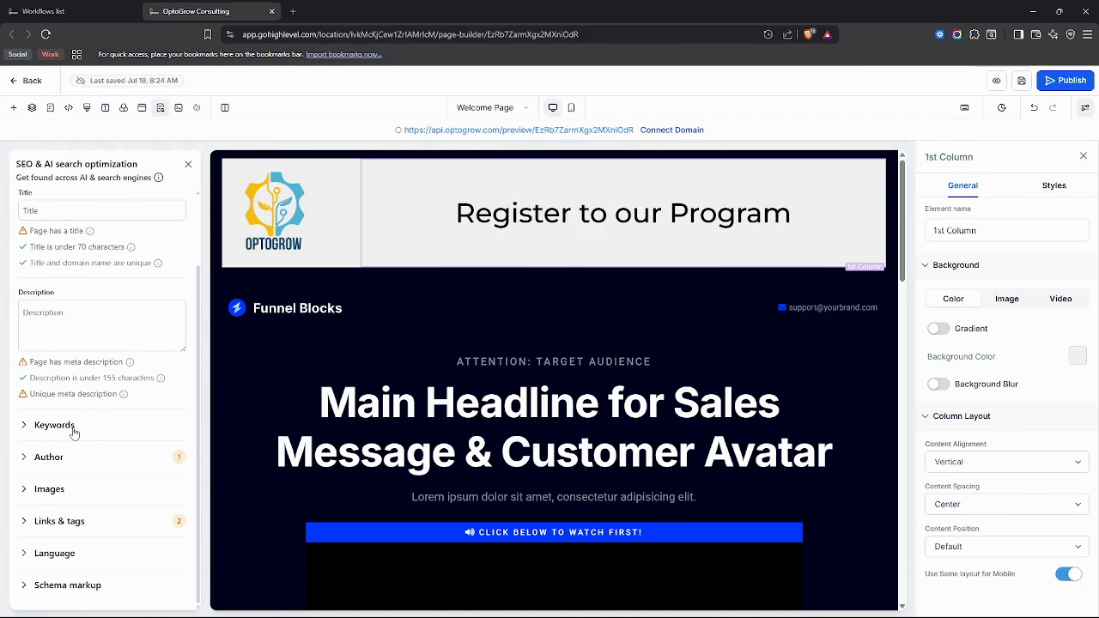
pyautogui.scroll(2, 54, 429)
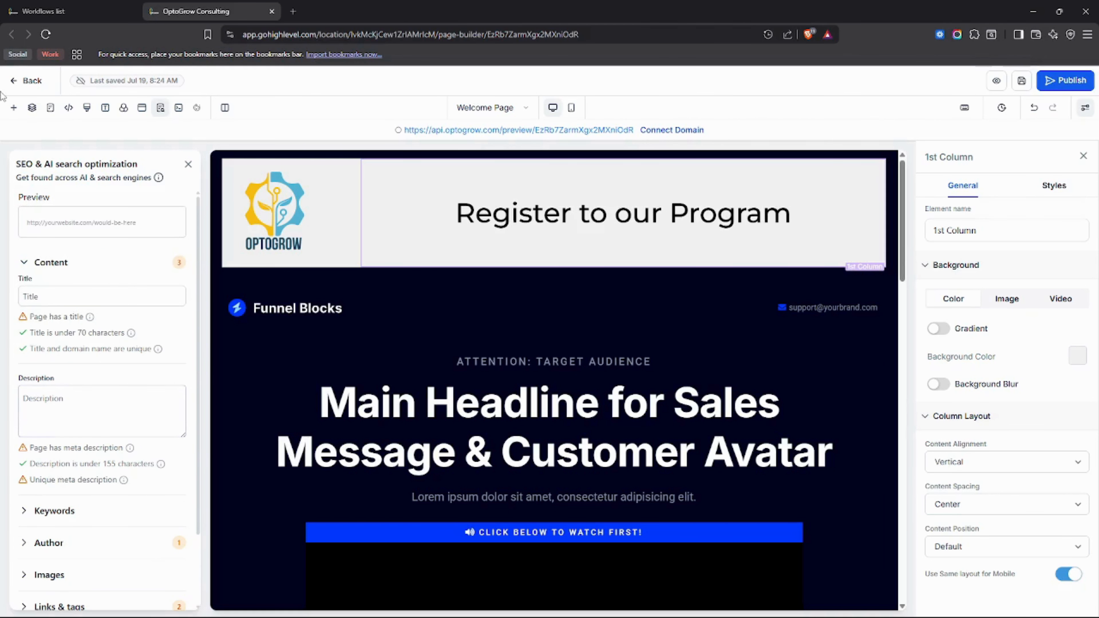
pyautogui.scroll(-2, 92, 215)
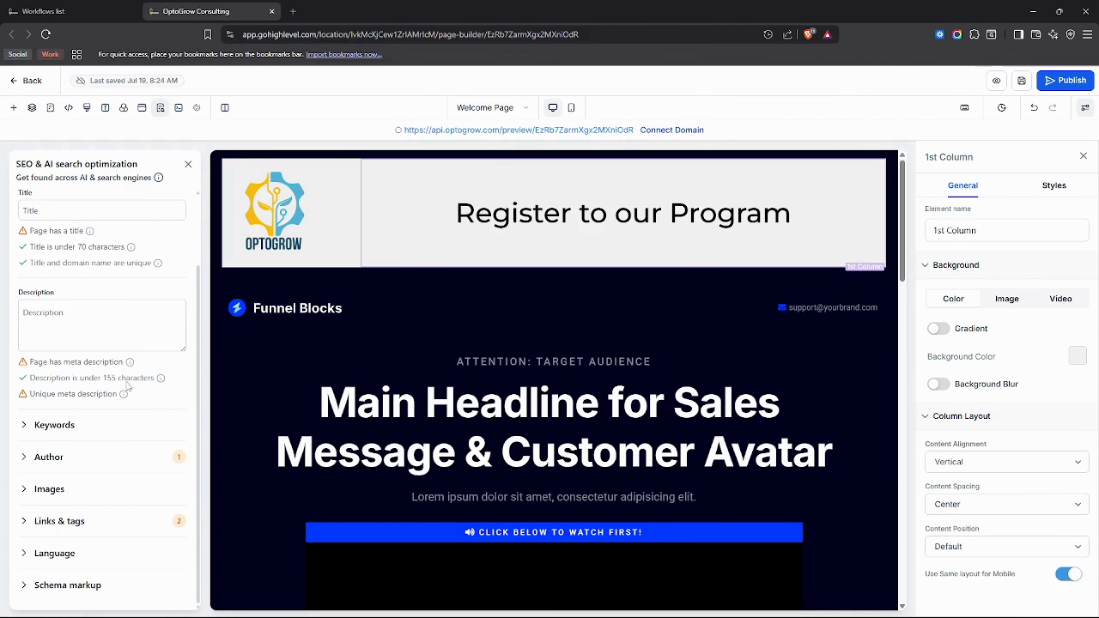
pyautogui.scroll(2, 66, 428)
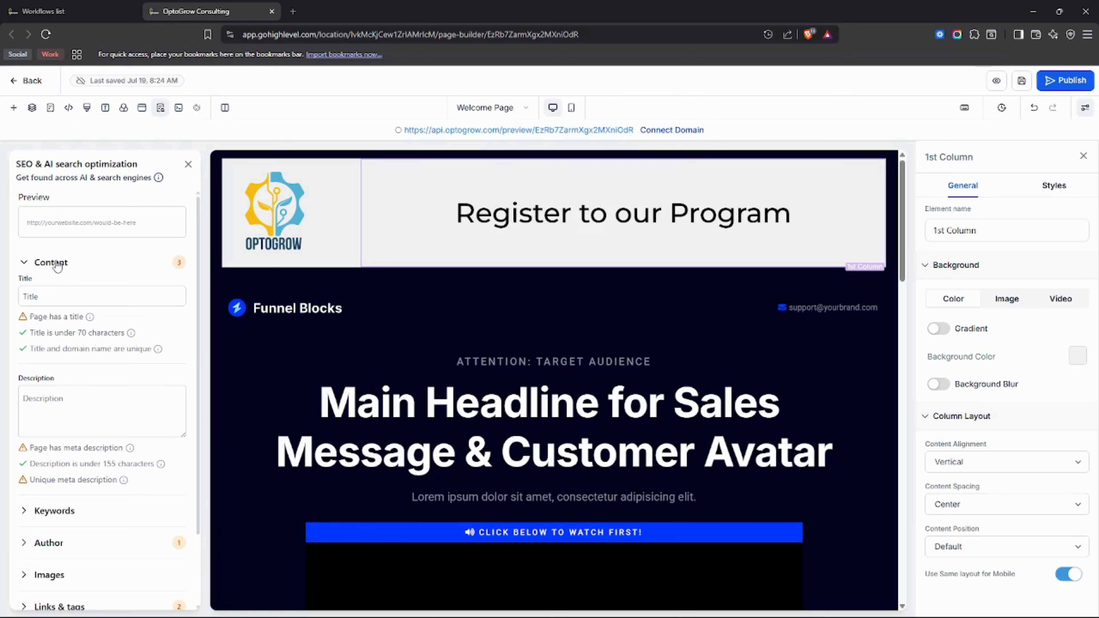
pyautogui.scroll(-2, 61, 291)
# Step: Expand the Keywords, Author and Images sections of the SEO panel
pyautogui.click(60, 427)
pyautogui.scroll(-2, 88, 414)
pyautogui.click(50, 460)
pyautogui.scroll(-1, 78, 448)
pyautogui.scroll(-1, 79, 448)
pyautogui.click(62, 495)
pyautogui.scroll(-1, 86, 502)
# Step: Expand the Links & tags, Language and Schema markup sections
pyautogui.click(88, 522)
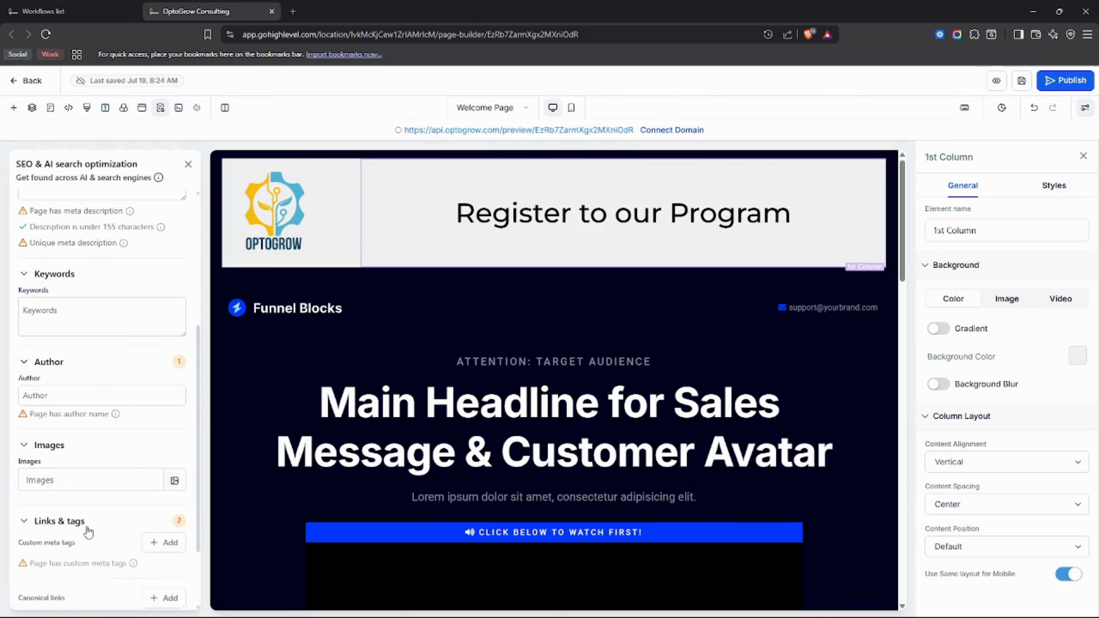
pyautogui.scroll(-2, 95, 517)
pyautogui.click(37, 562)
pyautogui.scroll(-1, 65, 574)
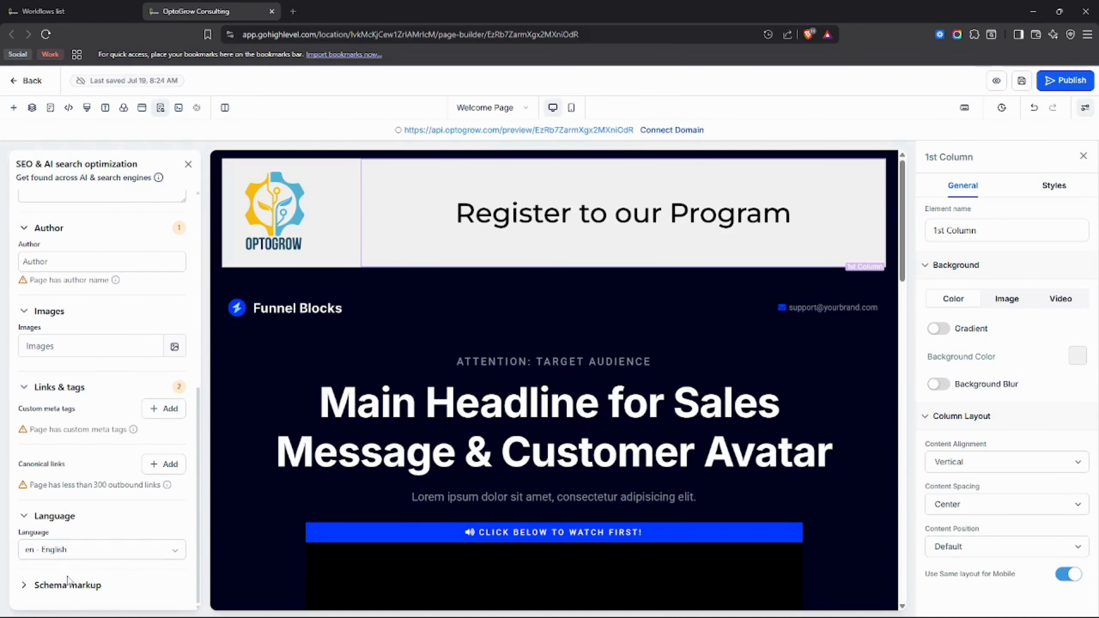
pyautogui.click(80, 597)
pyautogui.scroll(-3, 91, 563)
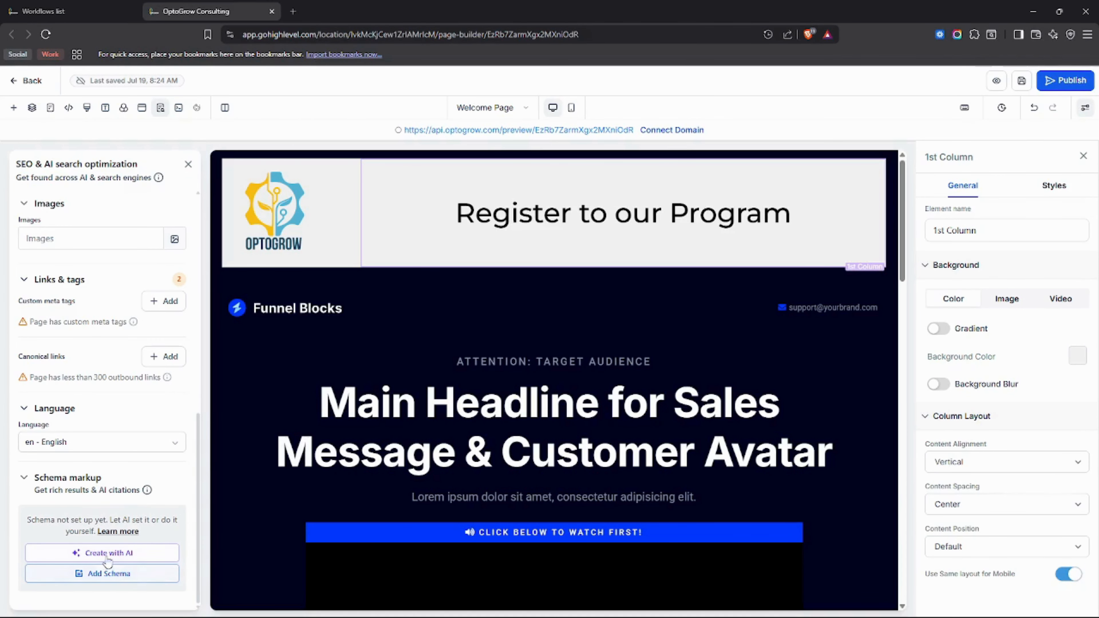
# Step: Start Create with AI schema generation, stop it, and close the Schema Markup AI panel
pyautogui.click(122, 555)
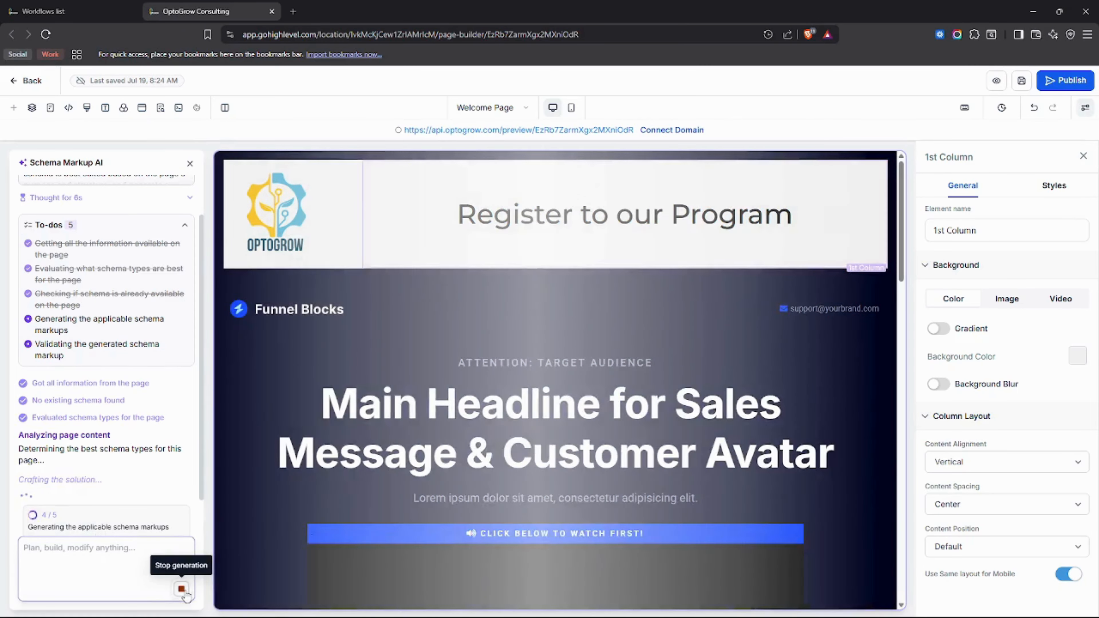
pyautogui.click(182, 590)
pyautogui.click(190, 165)
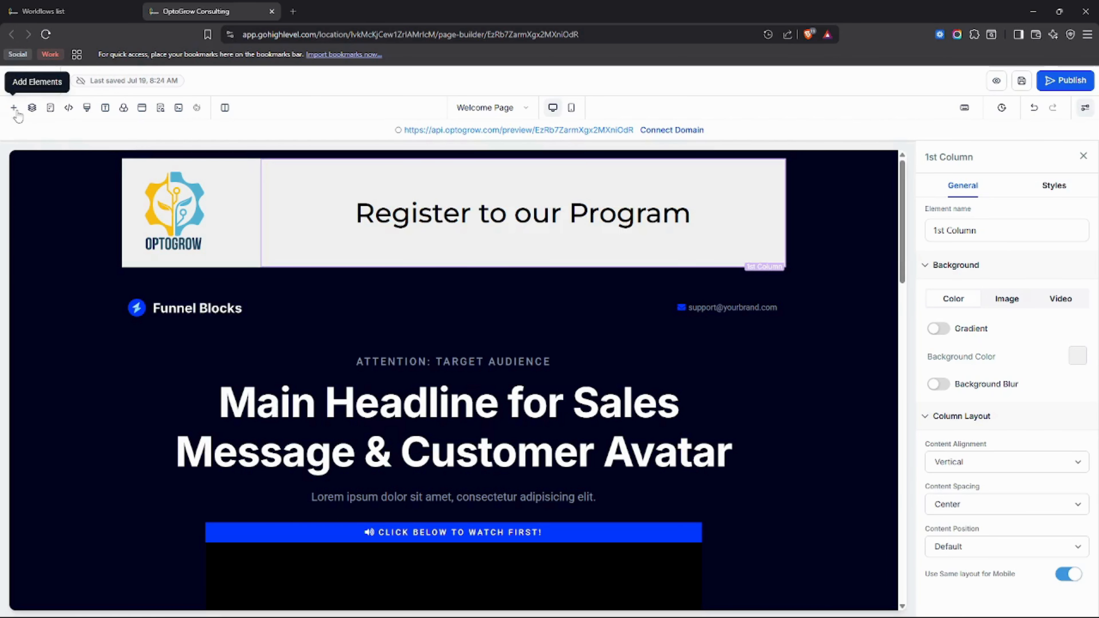
# Step: Leave the Welcome Page's SEO settings, switch to the Thank You Page, and show its SEO settings
pyautogui.click(160, 111)
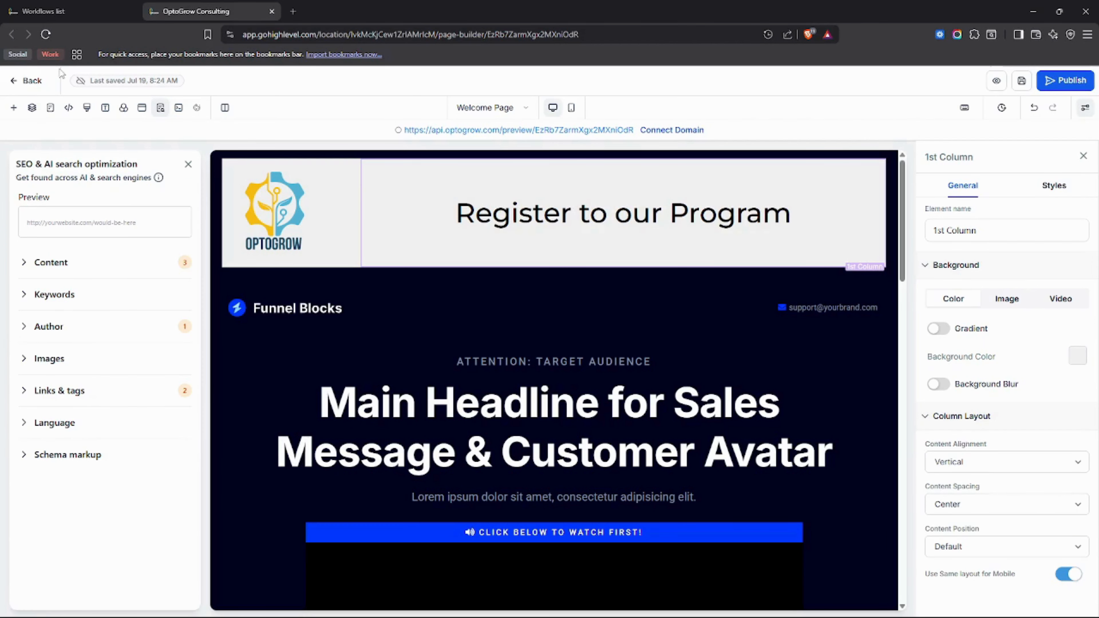
pyautogui.click(188, 164)
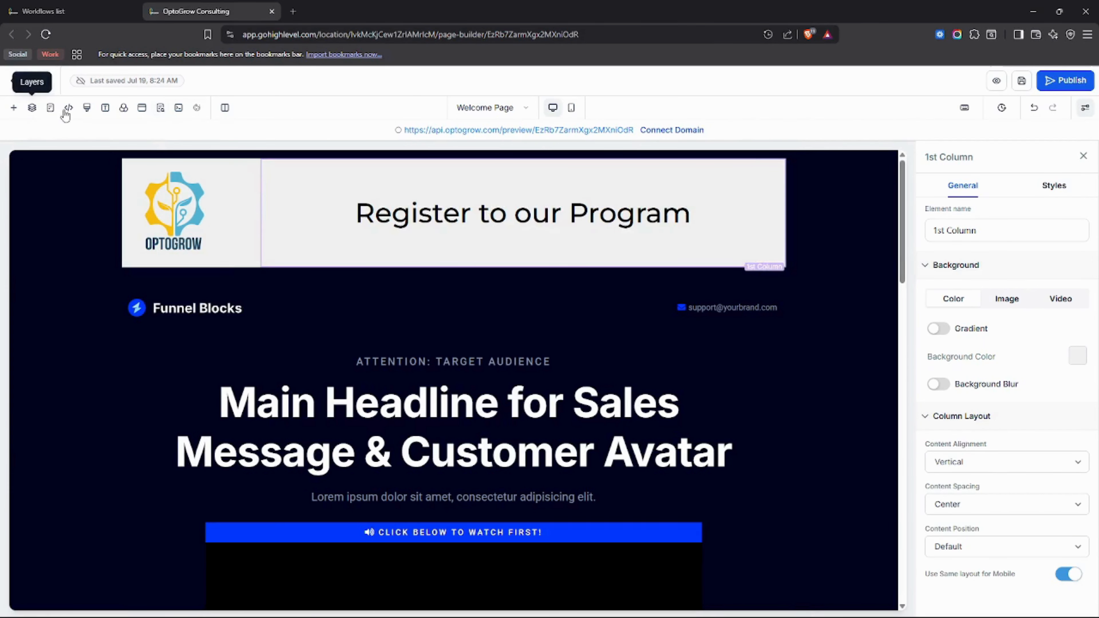
pyautogui.click(51, 109)
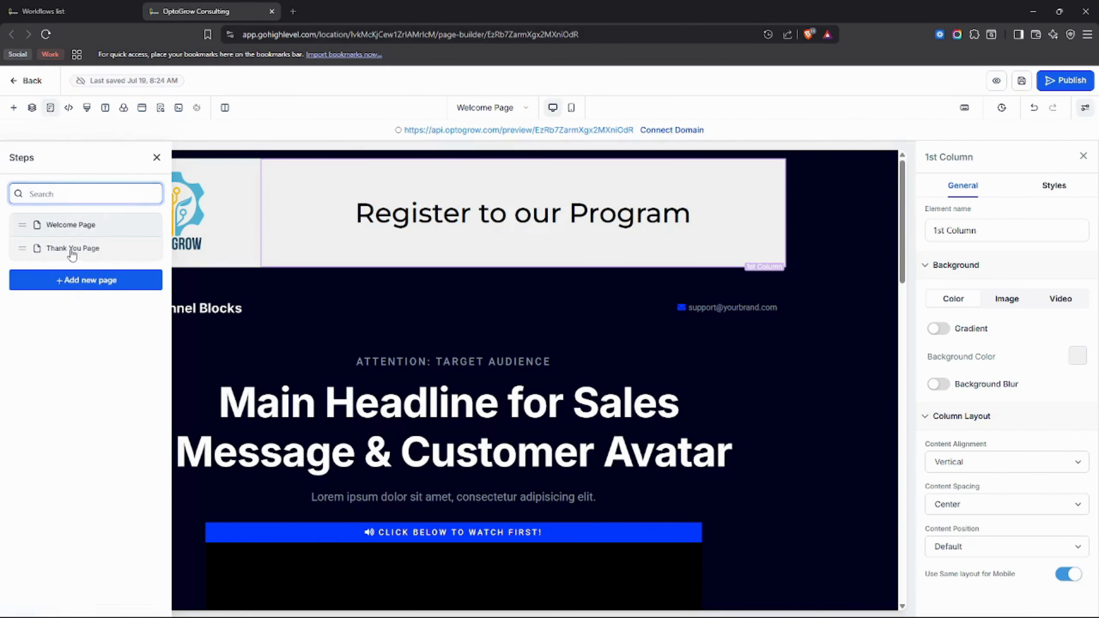
pyautogui.click(72, 253)
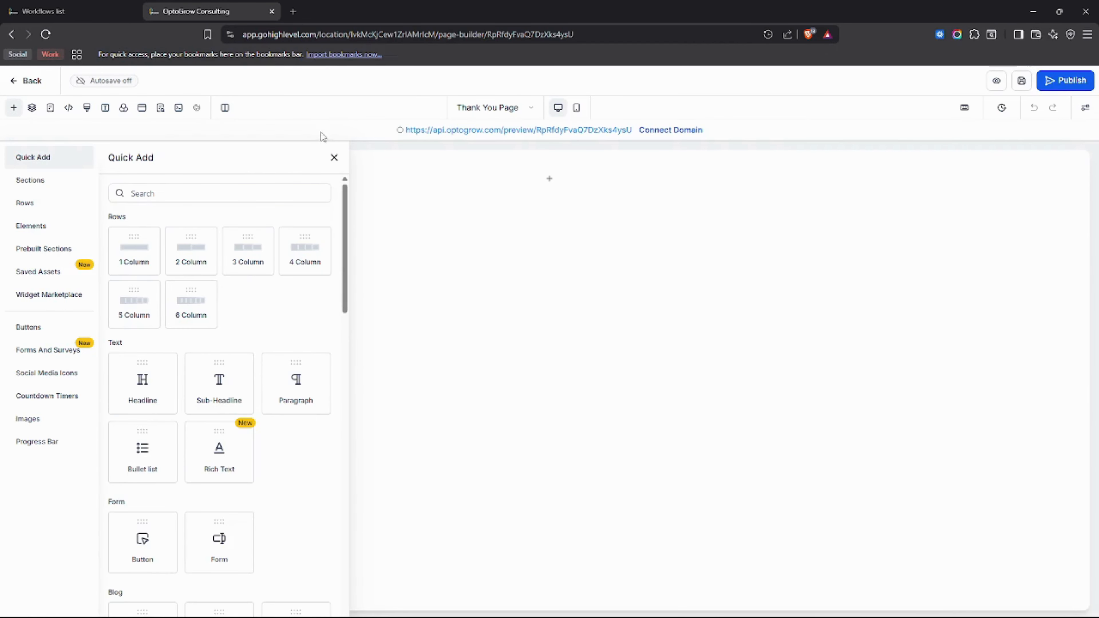
pyautogui.click(160, 107)
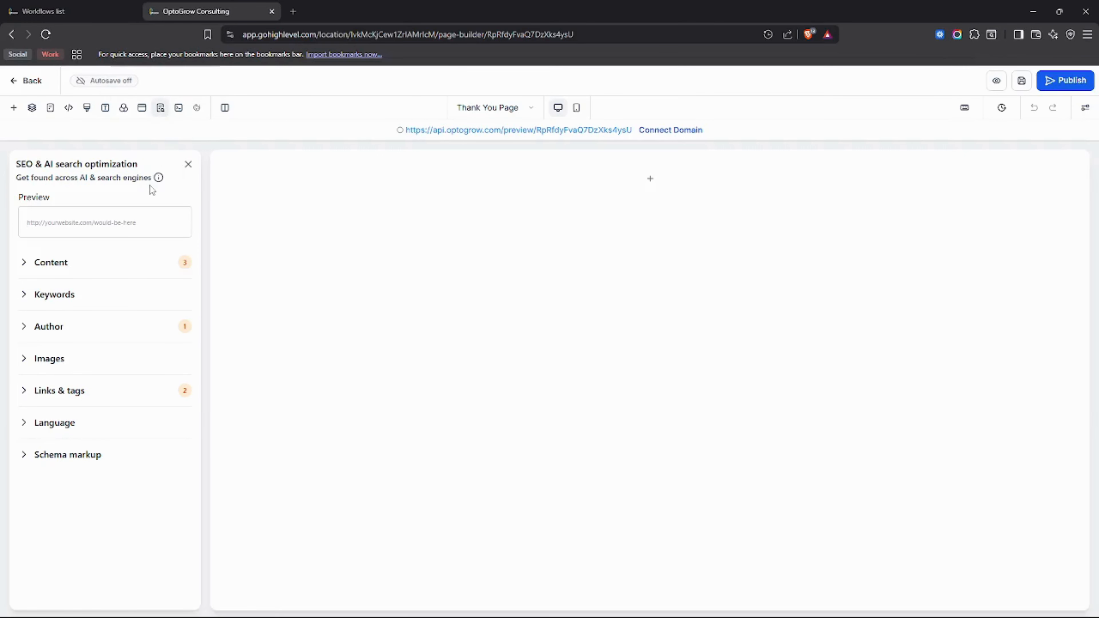
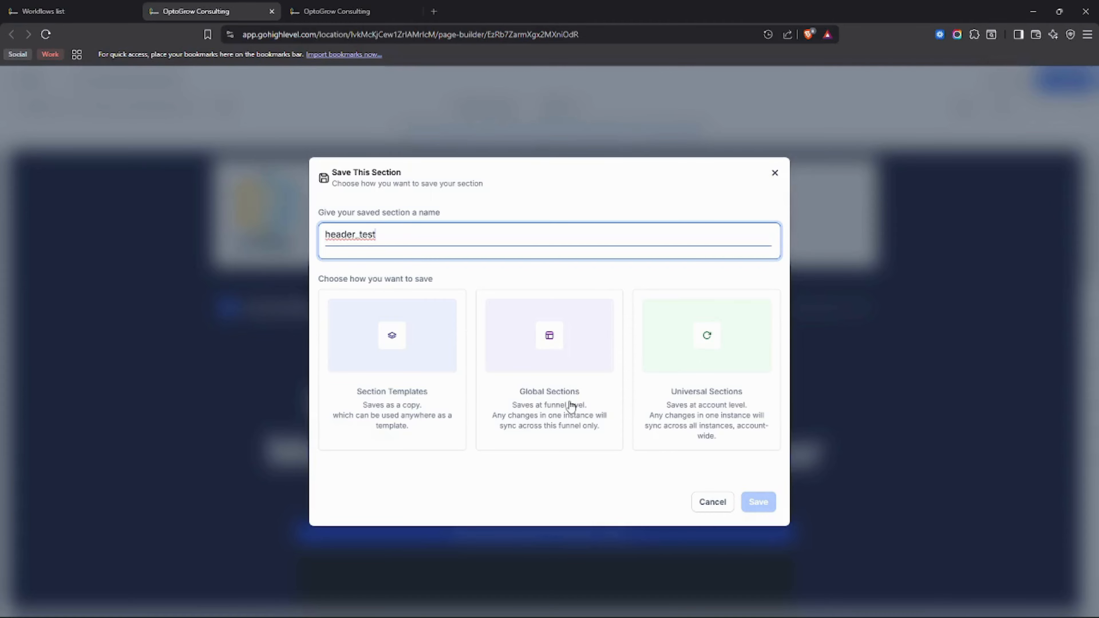
# Step: Choose Global Sections and save the header banner as header_test
pyautogui.click(524, 356)
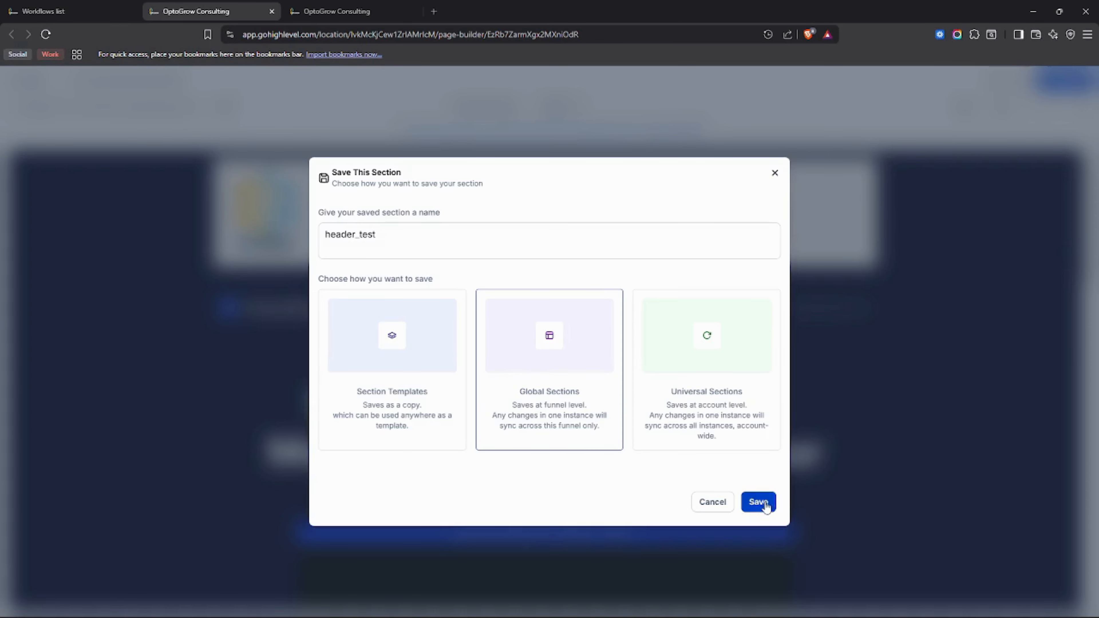
pyautogui.click(762, 506)
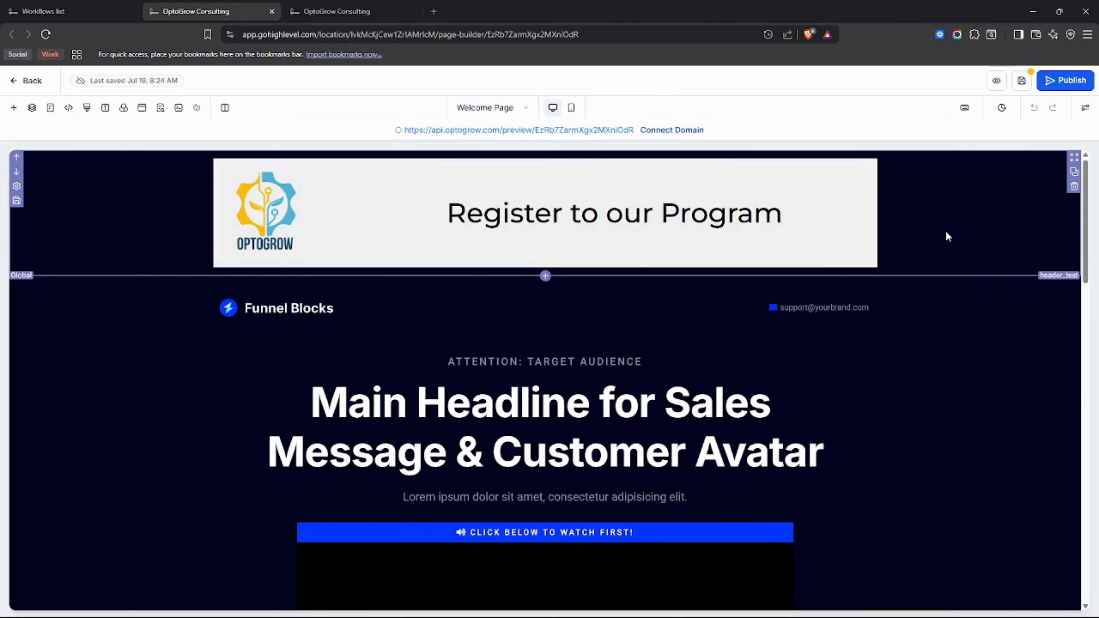
# Step: Save the Welcome Page and reload the Thank You Page builder
pyautogui.click(1021, 86)
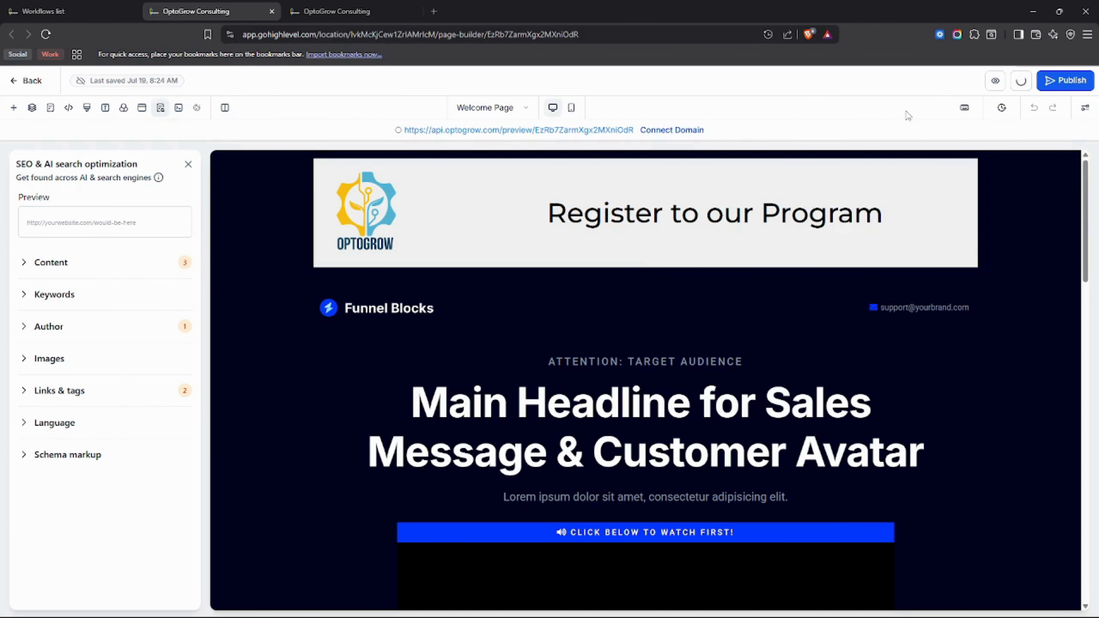
pyautogui.click(349, 14)
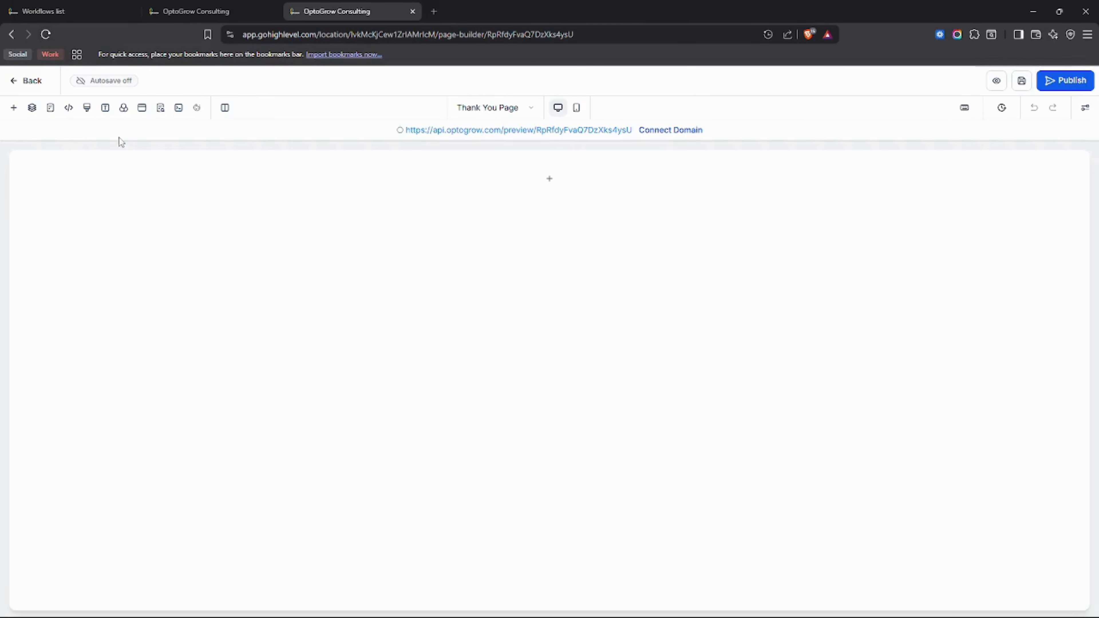
pyautogui.click(45, 34)
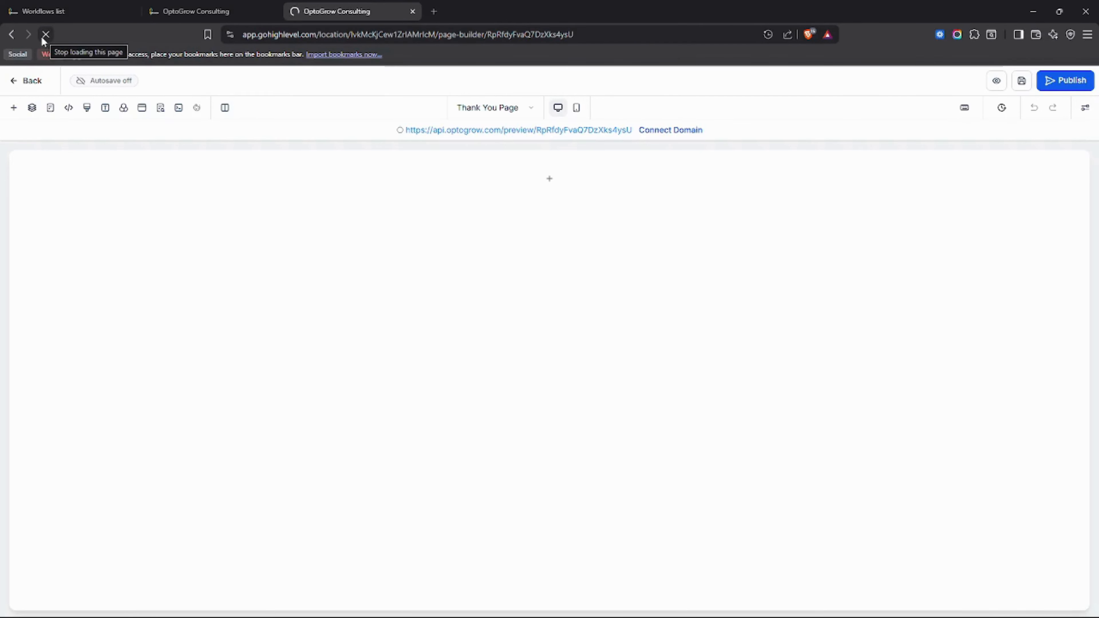
# Step: Close the Welcome Page's SEO settings and review header_test above the hero, form and About Us
pyautogui.click(158, 6)
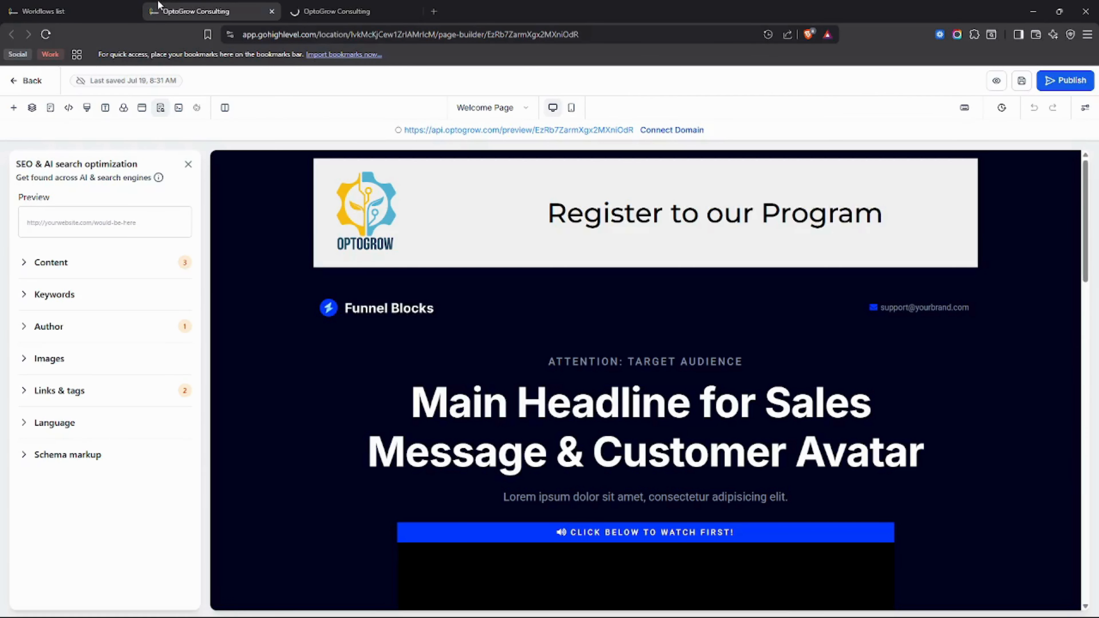
pyautogui.click(188, 164)
pyautogui.click(392, 6)
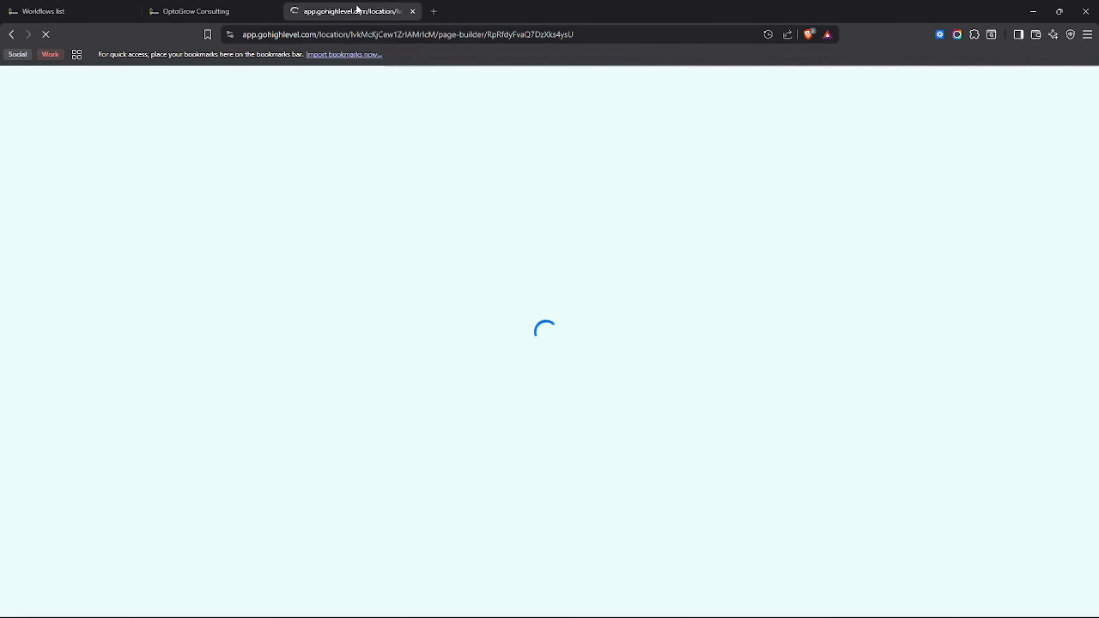
pyautogui.click(240, 7)
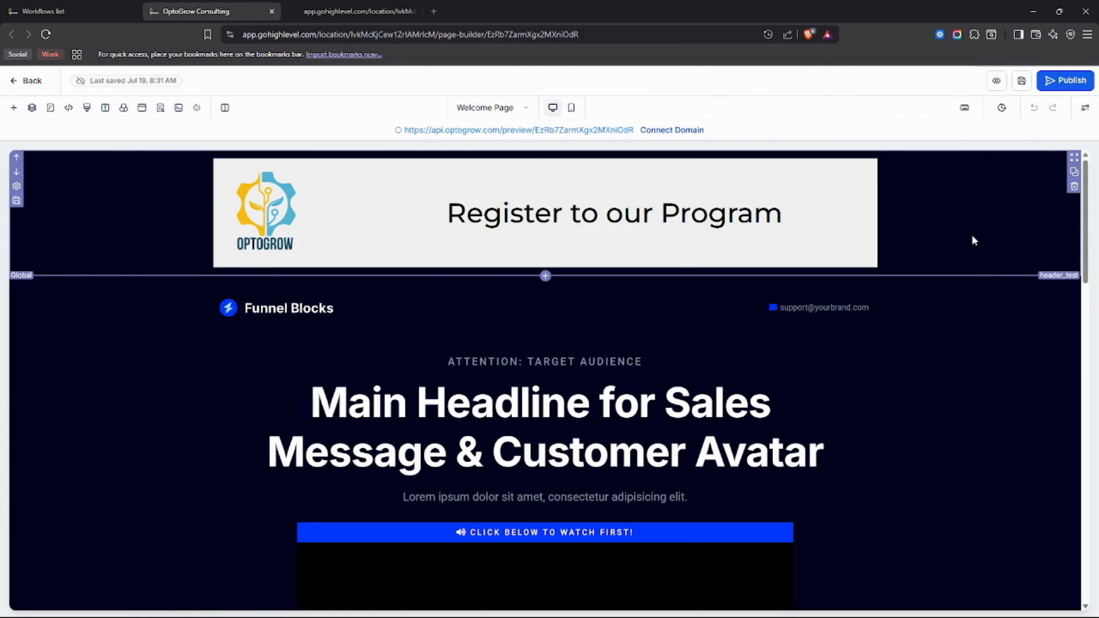
pyautogui.scroll(-15, 971, 234)
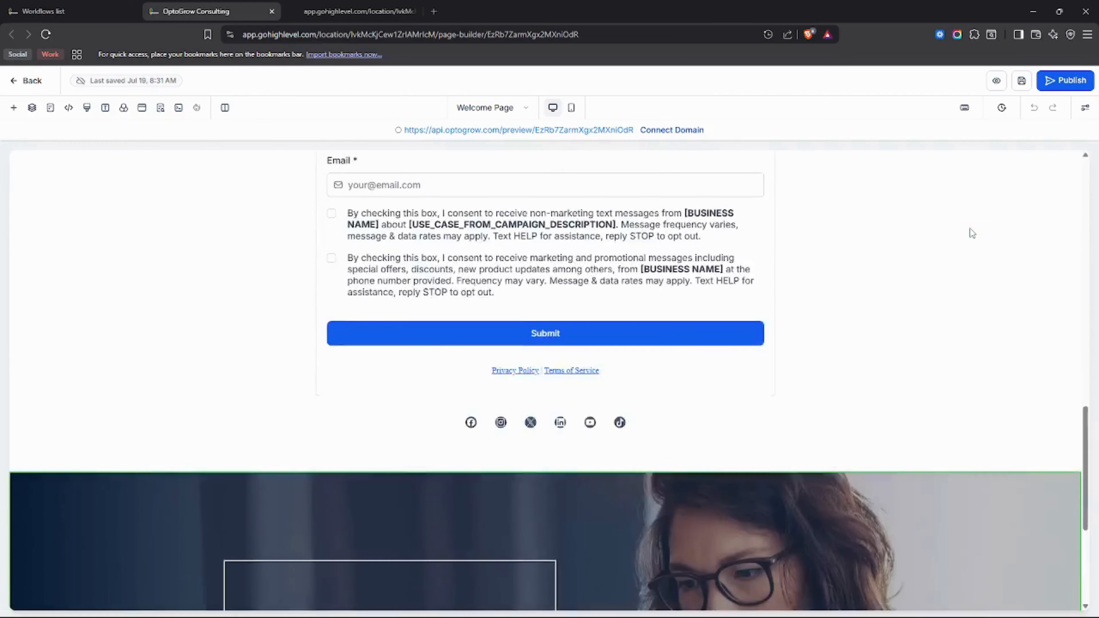
pyautogui.scroll(-5, 969, 233)
pyautogui.scroll(7, 858, 359)
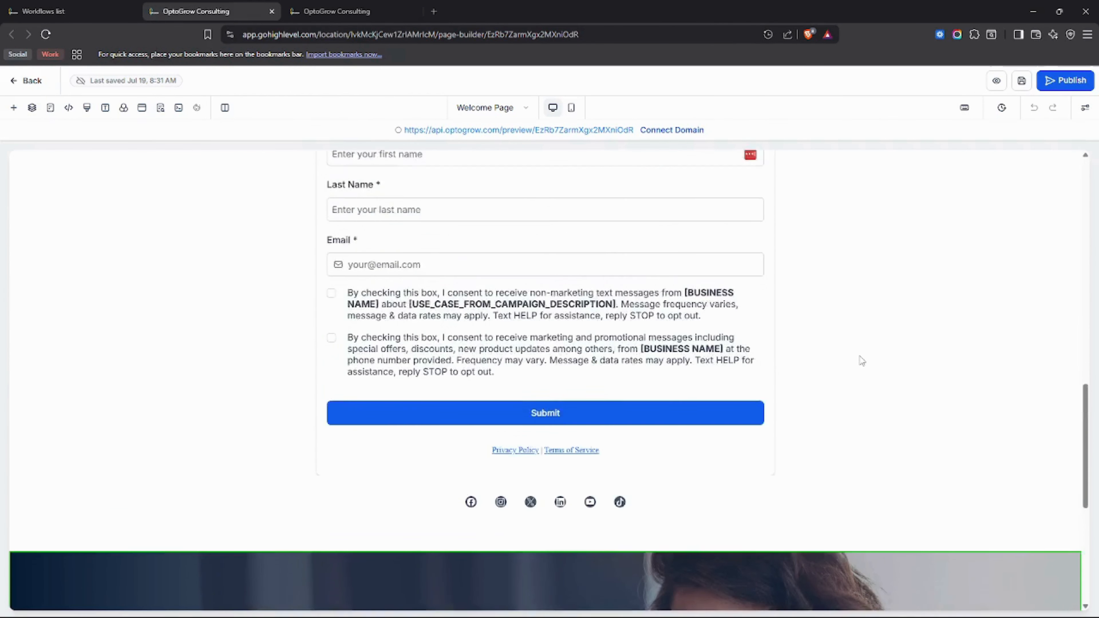
pyautogui.scroll(-6, 908, 355)
pyautogui.scroll(9, 959, 312)
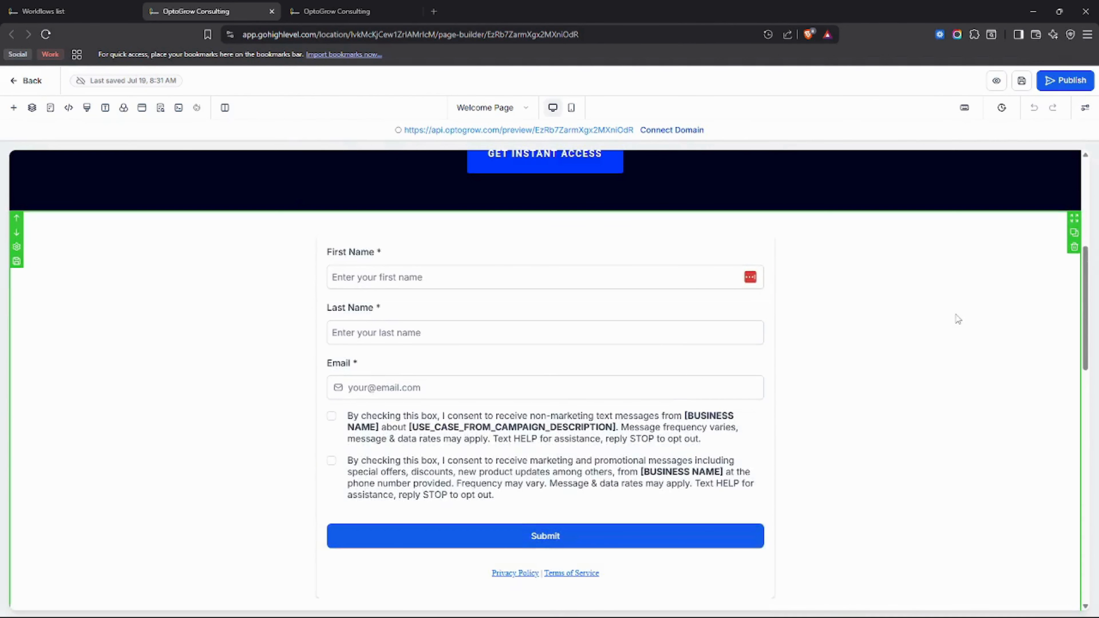
pyautogui.scroll(15, 921, 316)
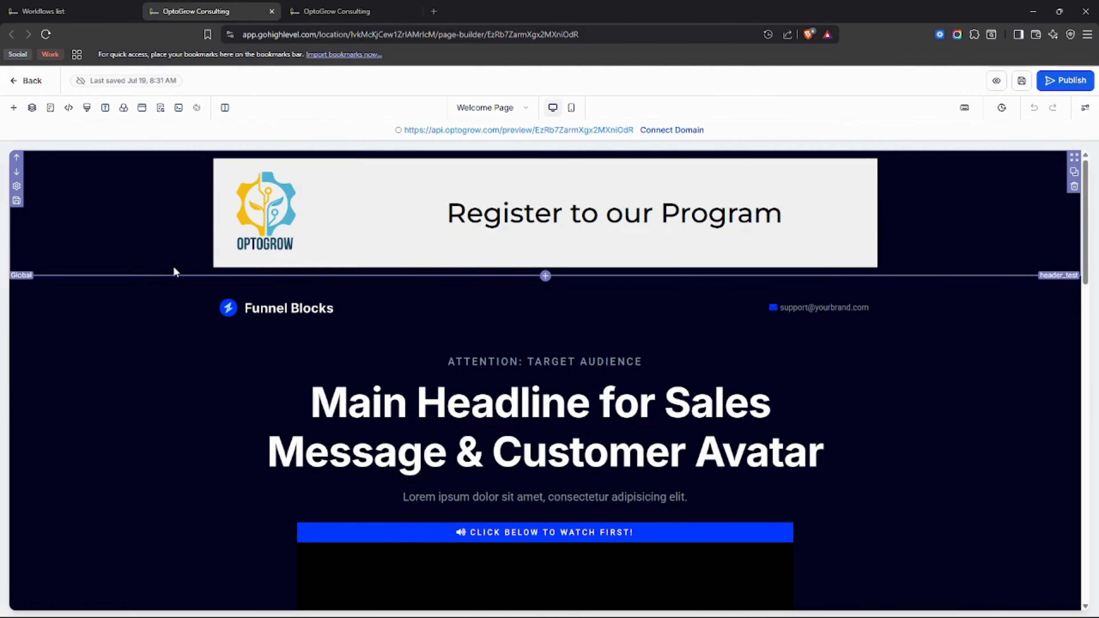
pyautogui.scroll(-20, 781, 383)
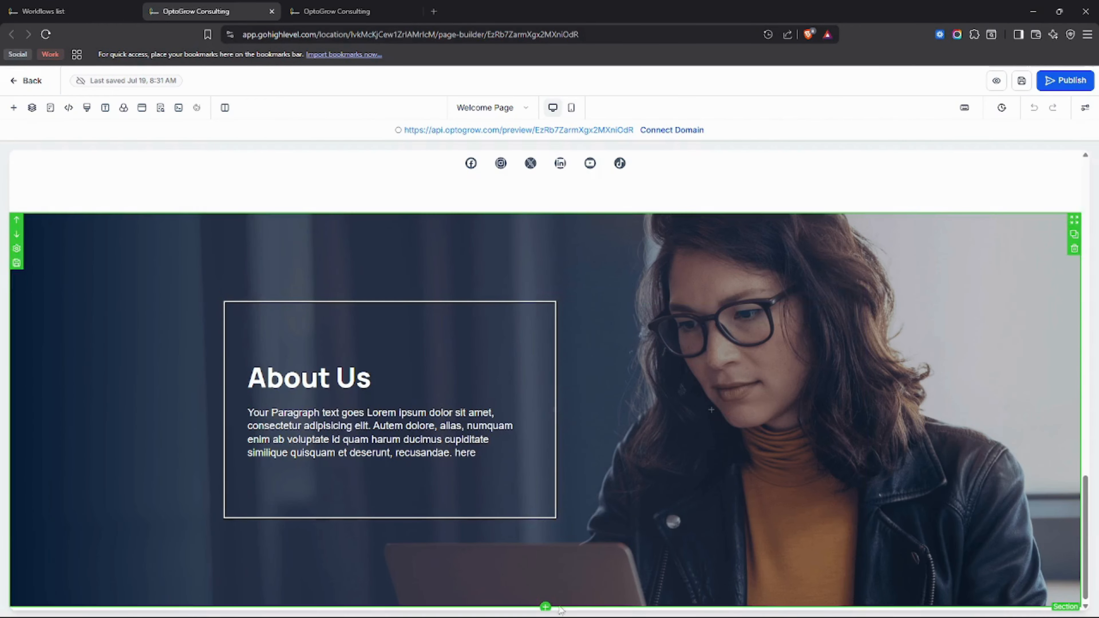
# Step: Drag the purple Footer 04 prebuilt template, headed 'Want to work with us?', onto the Welcome Page
pyautogui.click(13, 107)
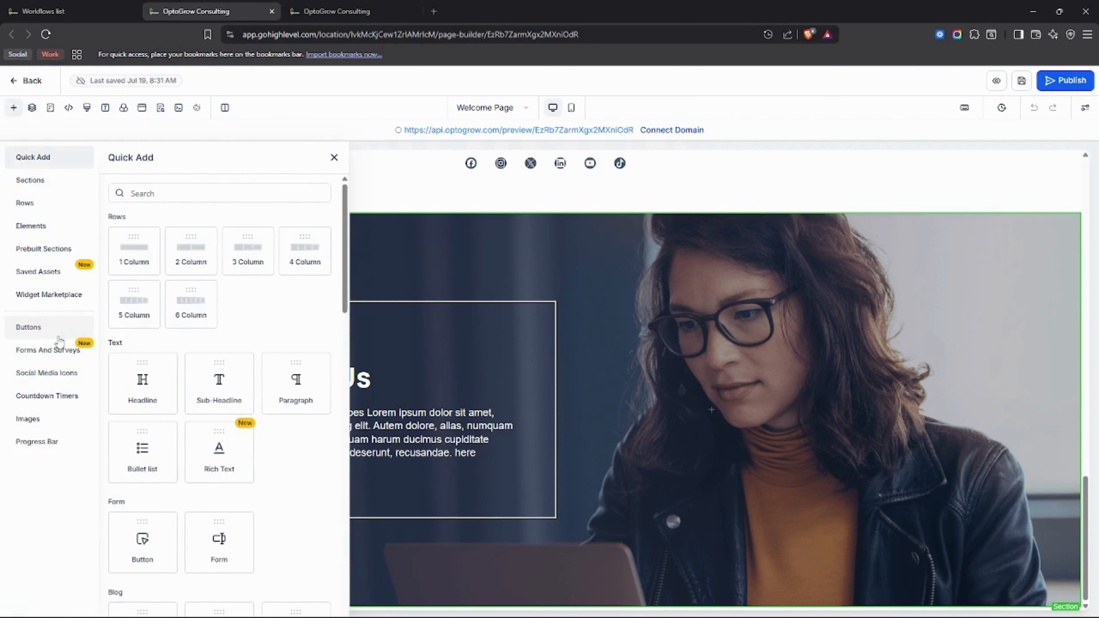
pyautogui.click(26, 248)
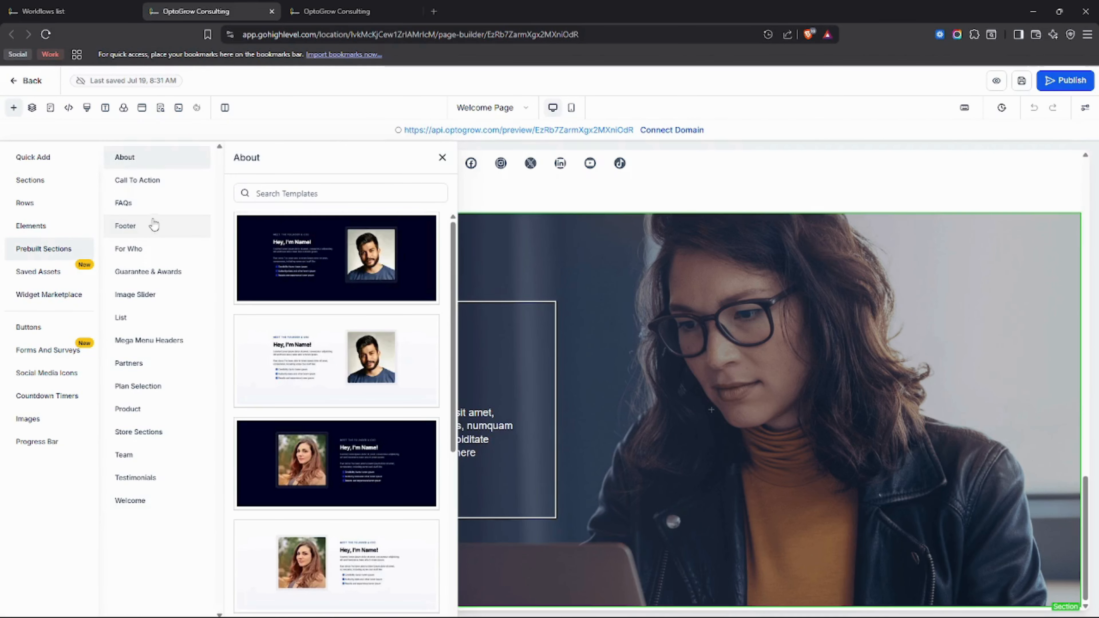
pyautogui.click(148, 232)
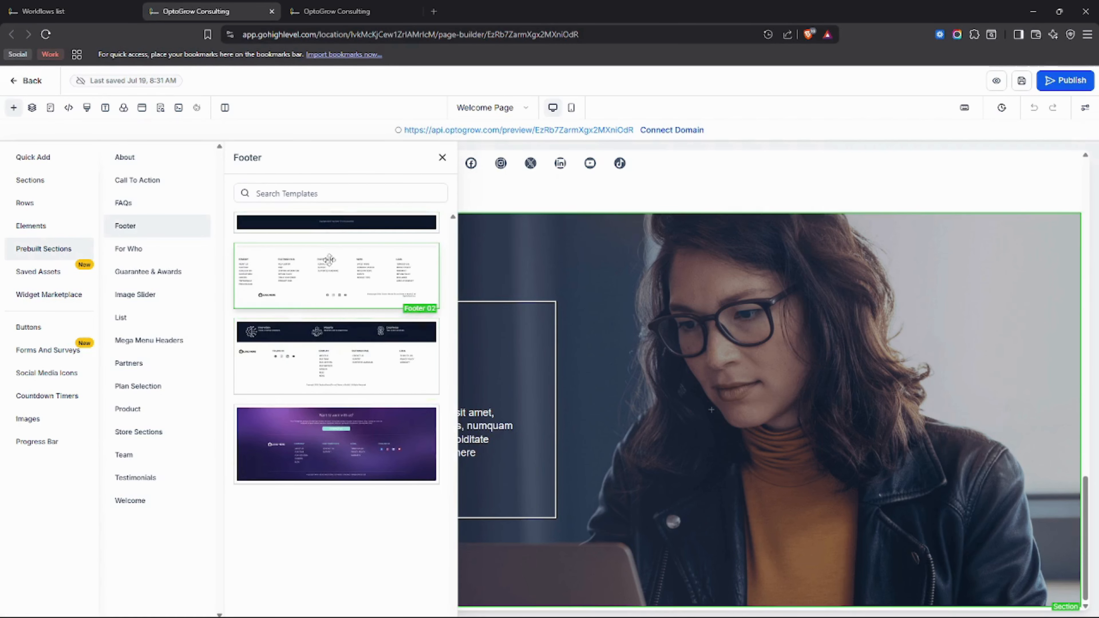
pyautogui.moveTo(326, 435); pyautogui.dragTo(656, 570)
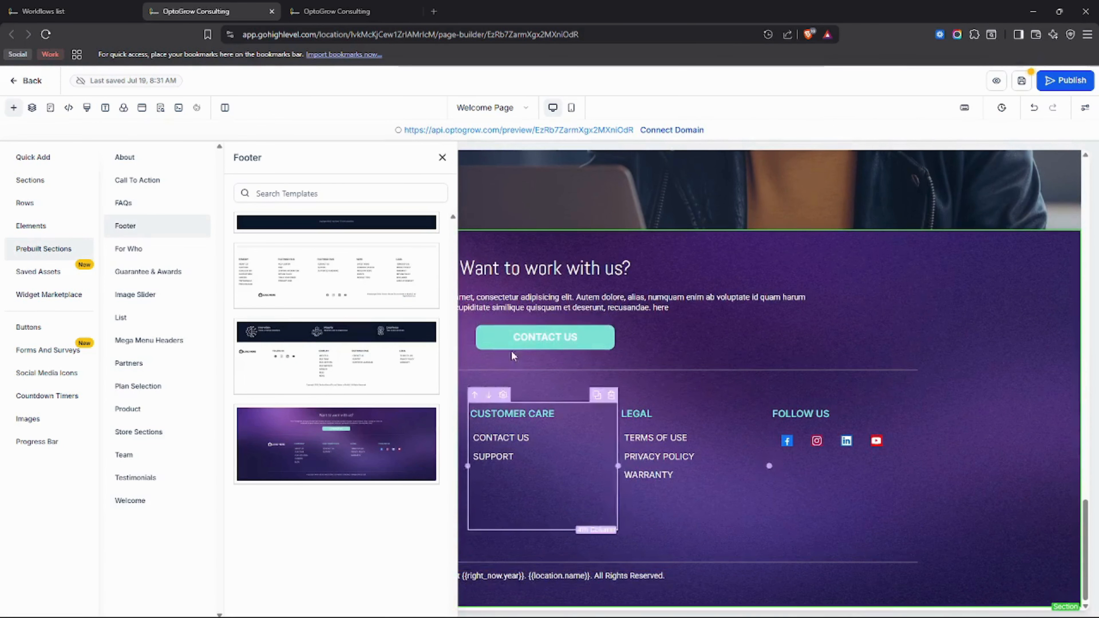
pyautogui.click(442, 157)
# Step: Move the new footer section below the About Us section
pyautogui.click(985, 277)
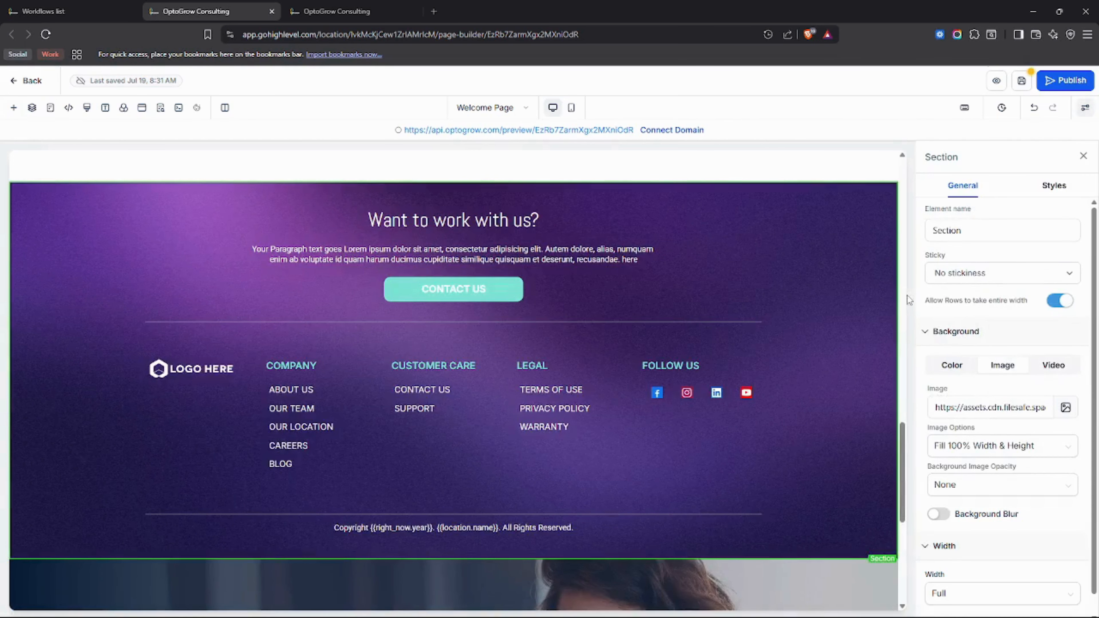
pyautogui.scroll(-5, 815, 340)
pyautogui.scroll(7, 819, 340)
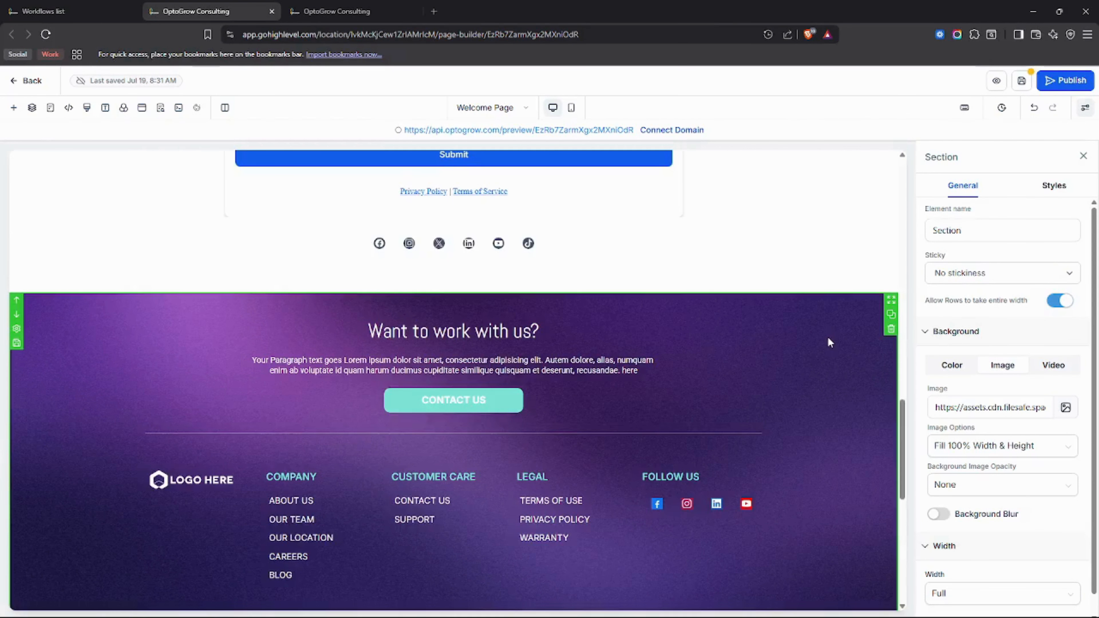
pyautogui.scroll(-8, 826, 339)
pyautogui.scroll(3, 548, 510)
pyautogui.scroll(5, 548, 507)
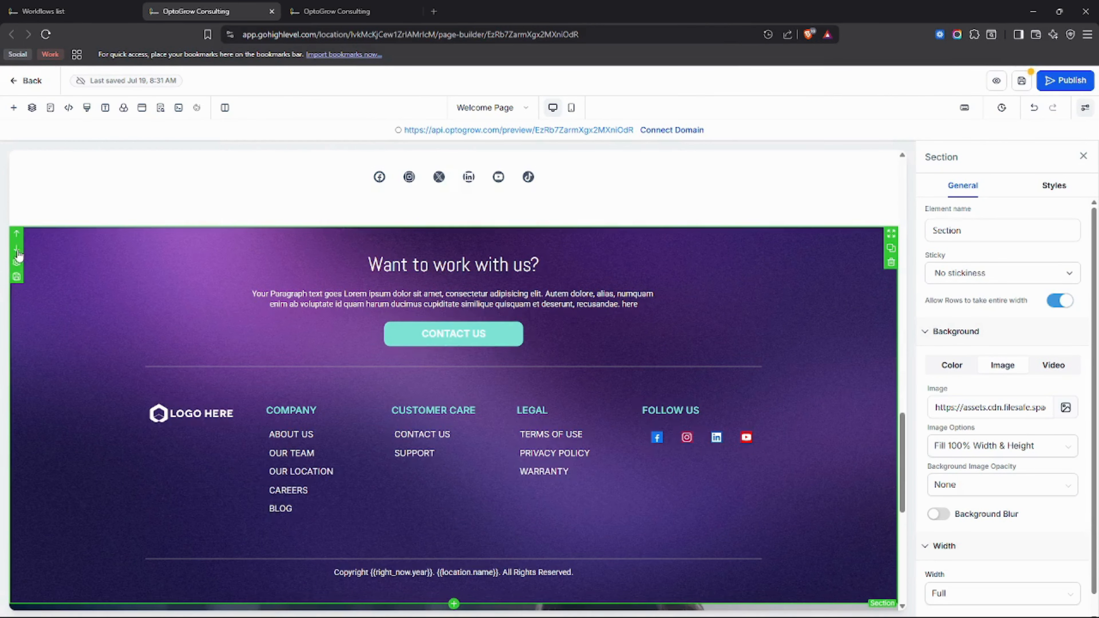
pyautogui.click(17, 251)
# Step: Clear the footer's background image URL and give it a solid dark navy colour (#000321)
pyautogui.scroll(-4, 261, 248)
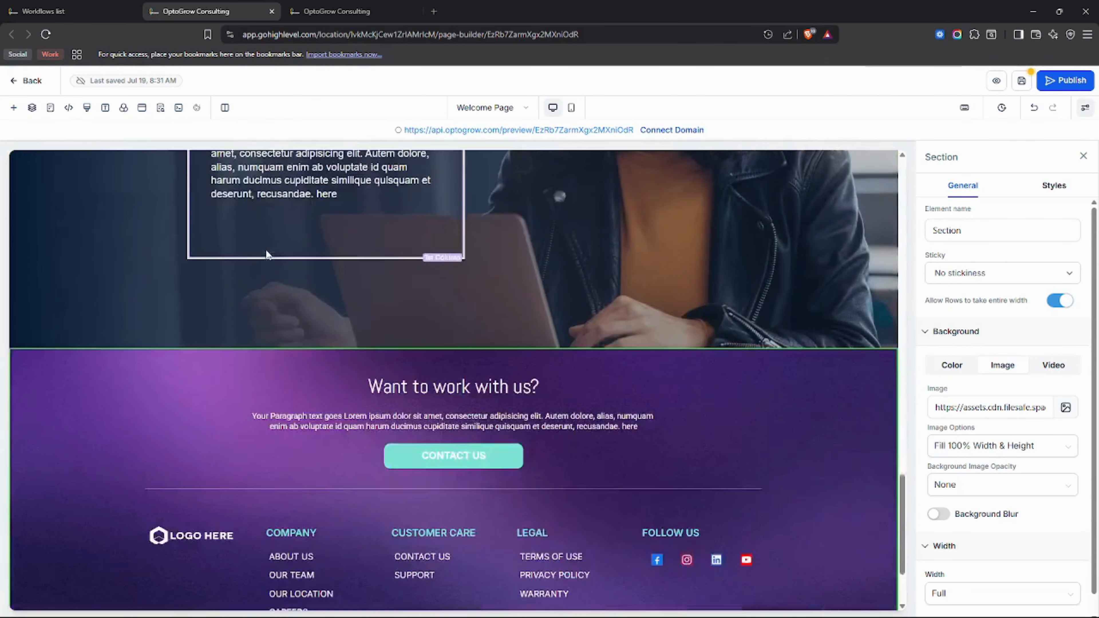
pyautogui.scroll(-3, 265, 249)
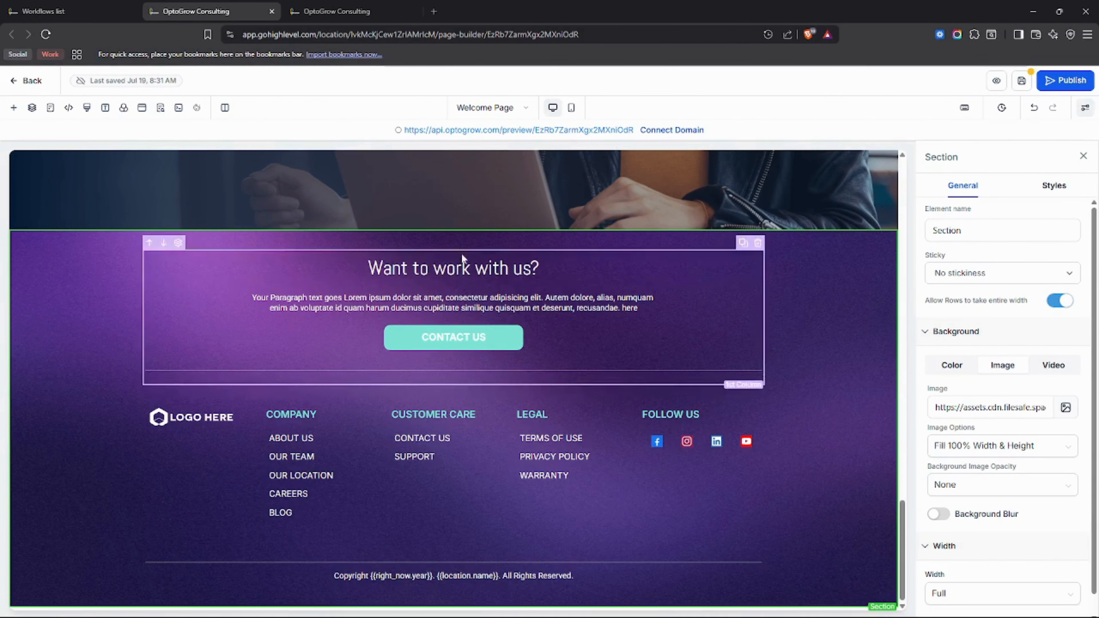
pyautogui.tripleClick(990, 406)
pyautogui.press('BackSpace')
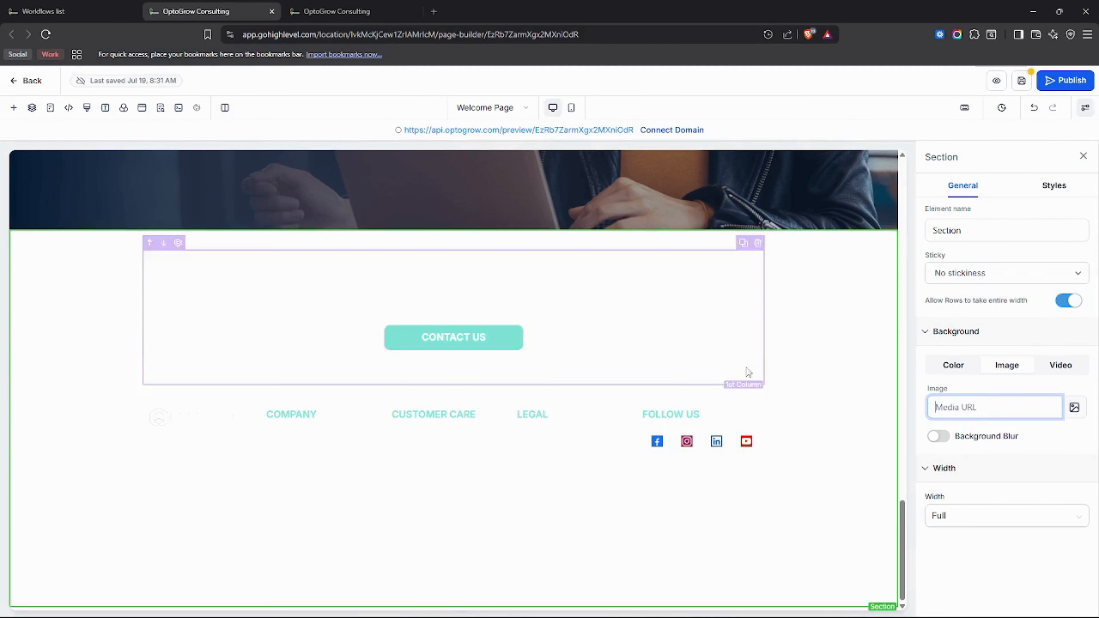
pyautogui.click(949, 369)
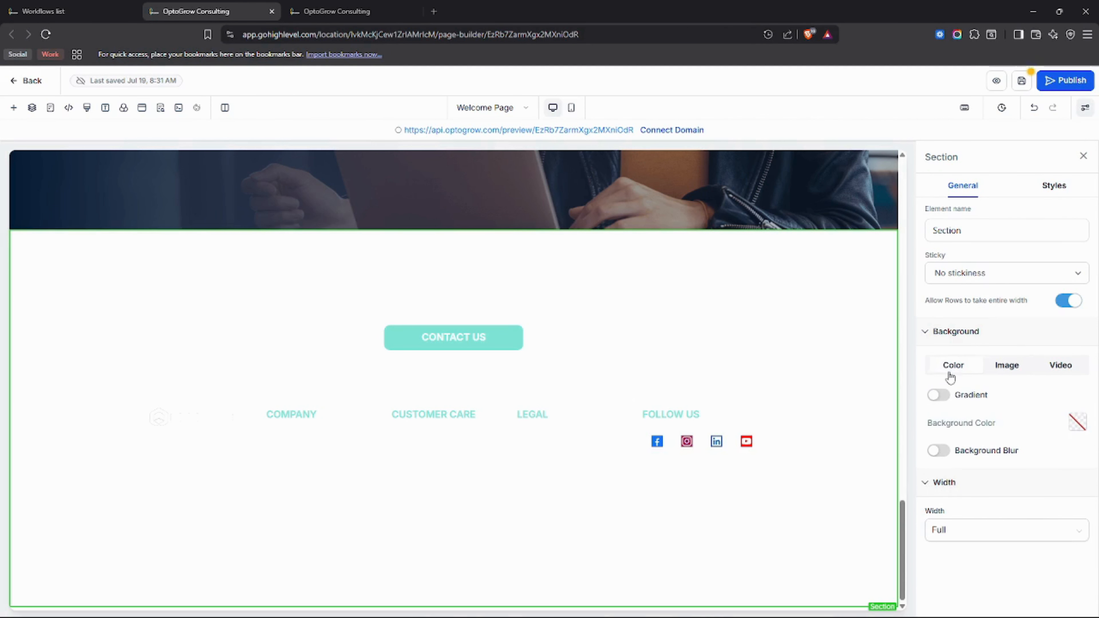
pyautogui.click(1077, 422)
pyautogui.scroll(-1, 995, 368)
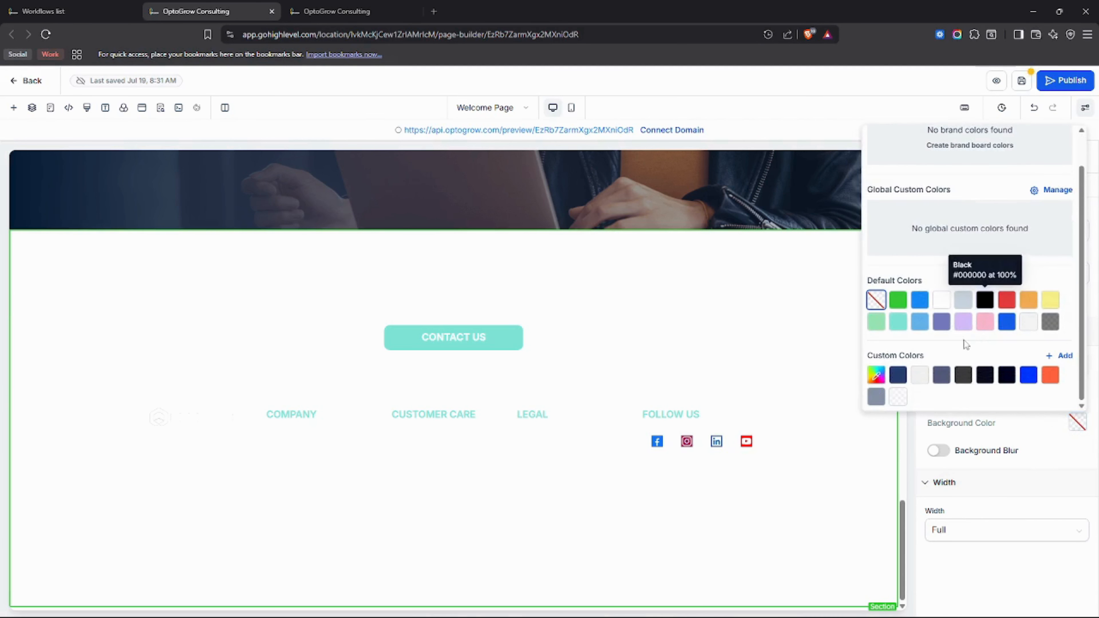
pyautogui.click(1006, 375)
pyautogui.click(663, 482)
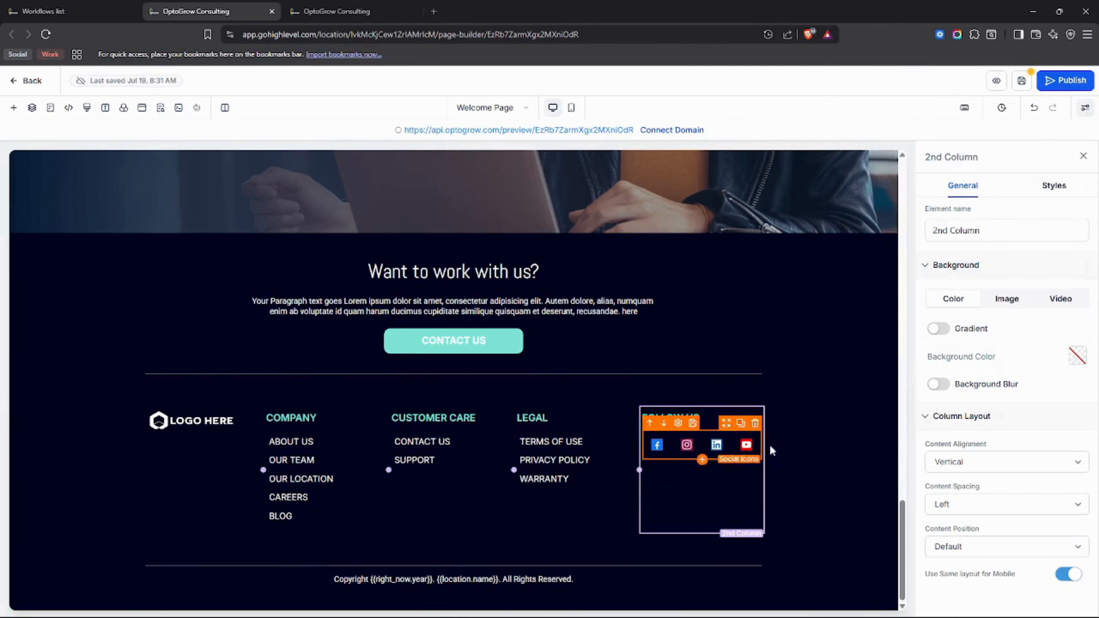
pyautogui.scroll(3, 798, 426)
pyautogui.scroll(-4, 801, 424)
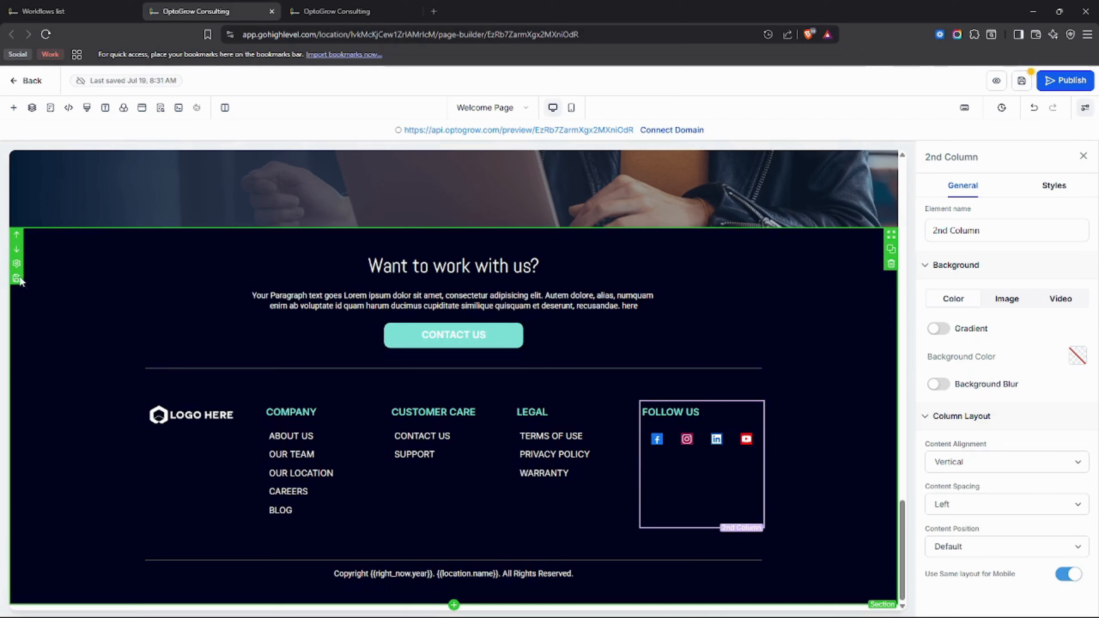
# Step: Save the footer as a global section named footer_test
pyautogui.click(17, 278)
pyautogui.click(620, 253)
pyautogui.write('foot')
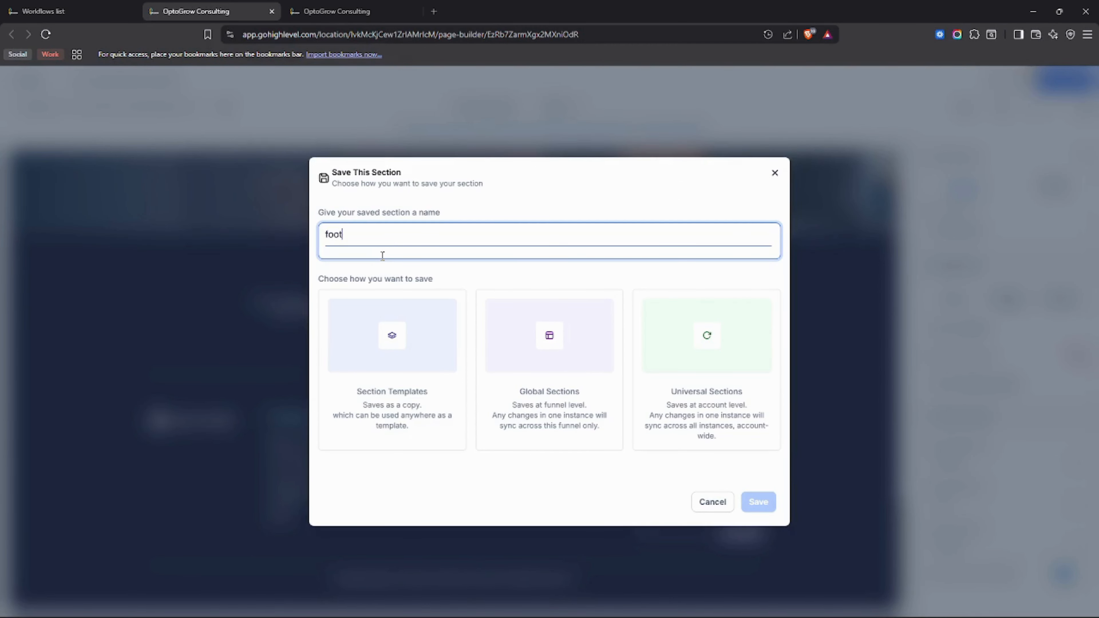
pyautogui.write('er_test')
pyautogui.click(577, 446)
pyautogui.click(740, 502)
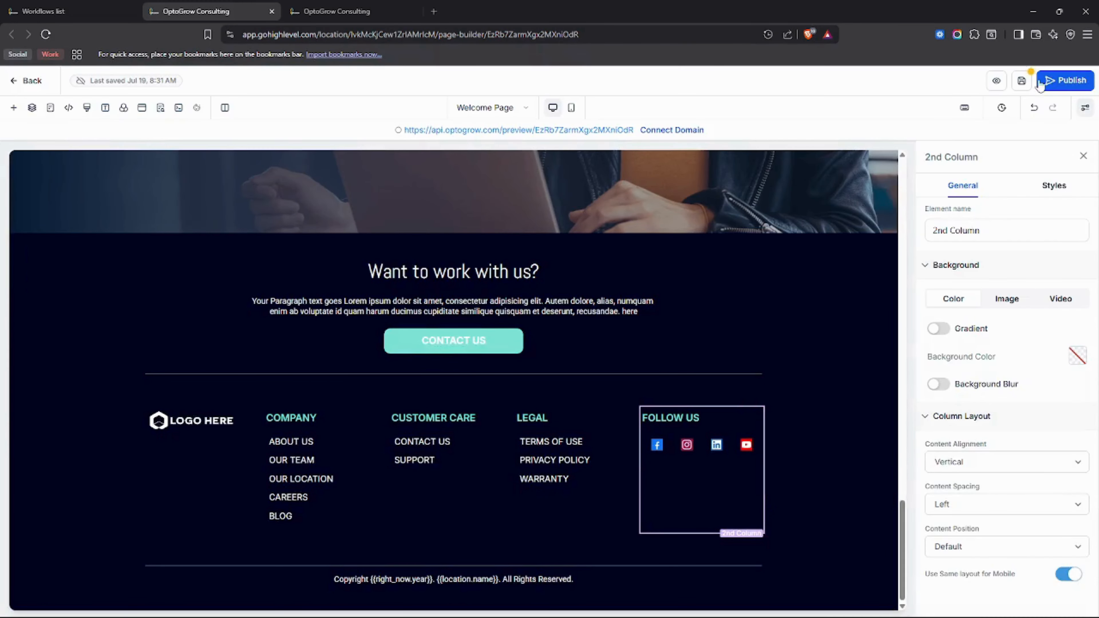
# Step: Save the Welcome Page, scroll back up to the video block, and switch to the Thank You Page builder
pyautogui.click(1021, 80)
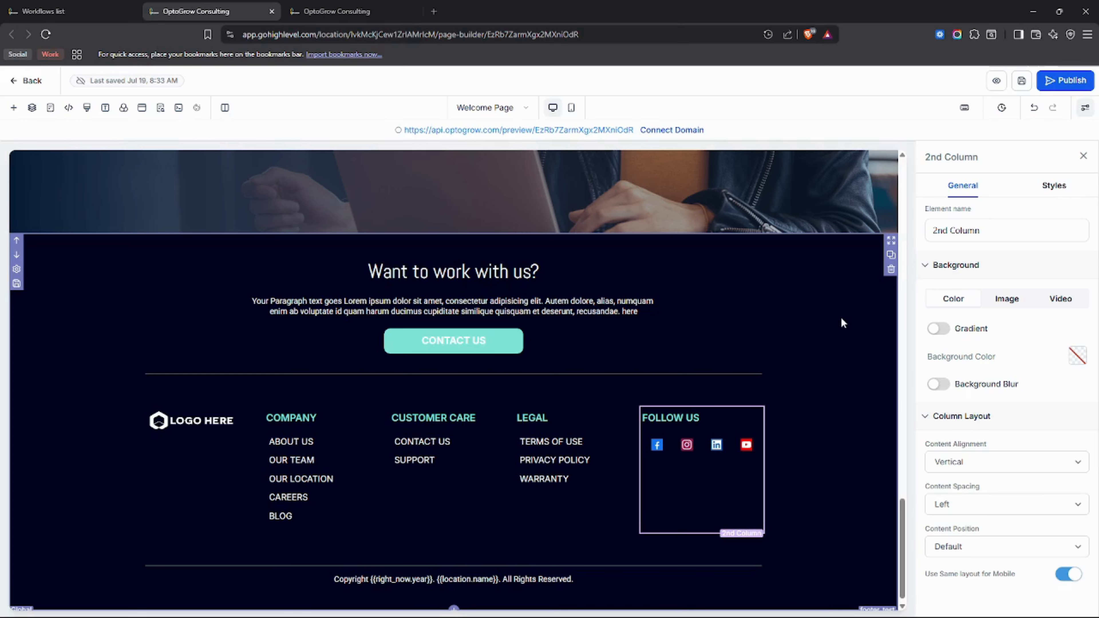
pyautogui.scroll(4, 842, 323)
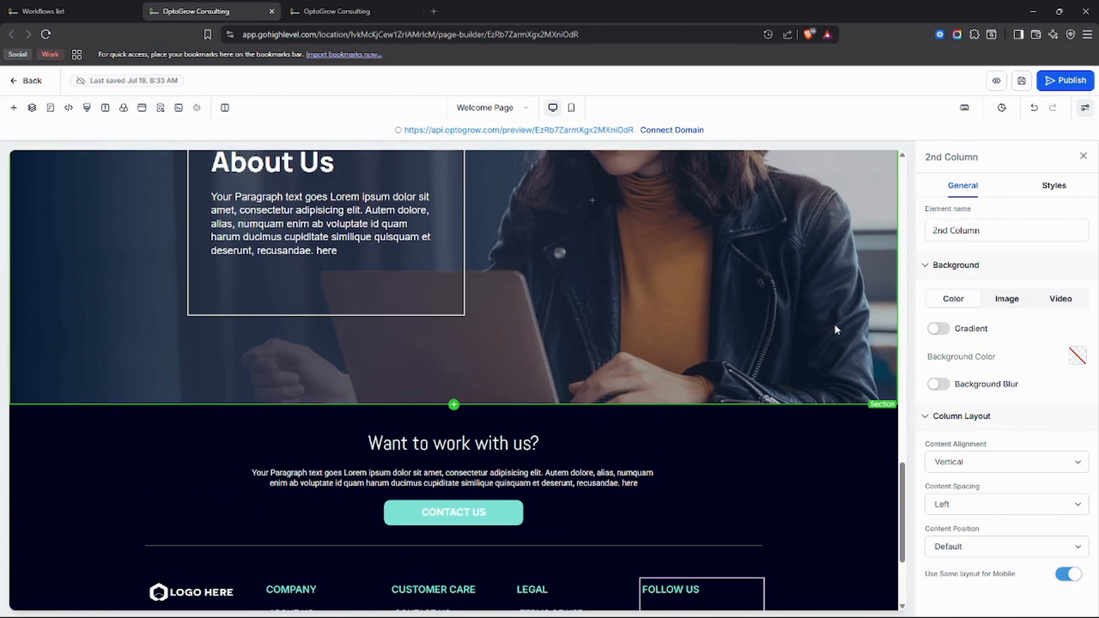
pyautogui.scroll(10, 827, 323)
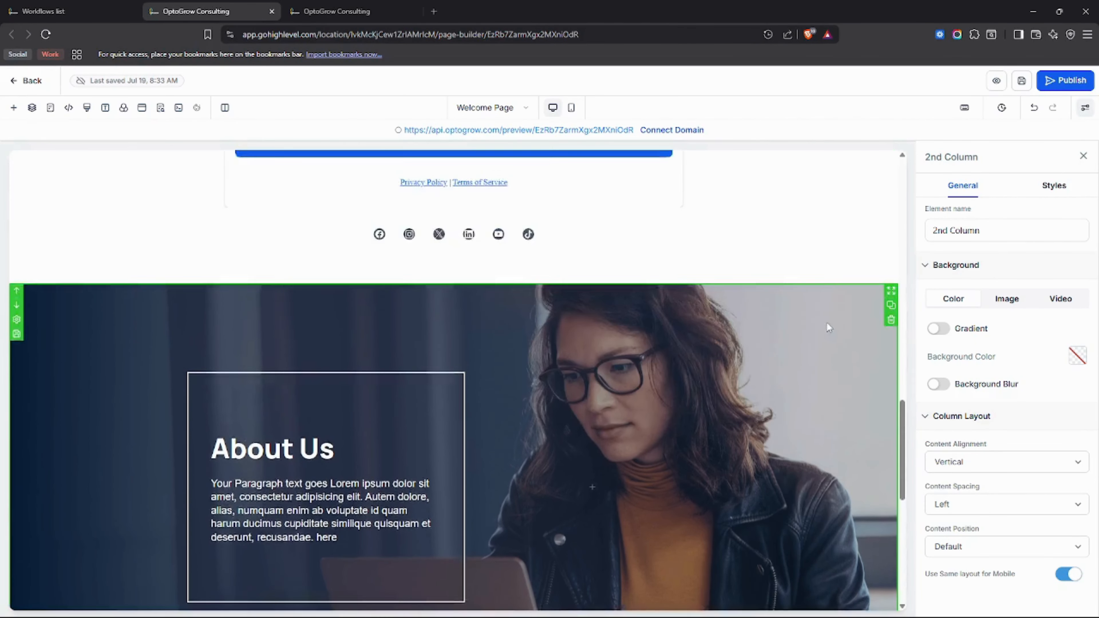
pyautogui.scroll(12, 823, 325)
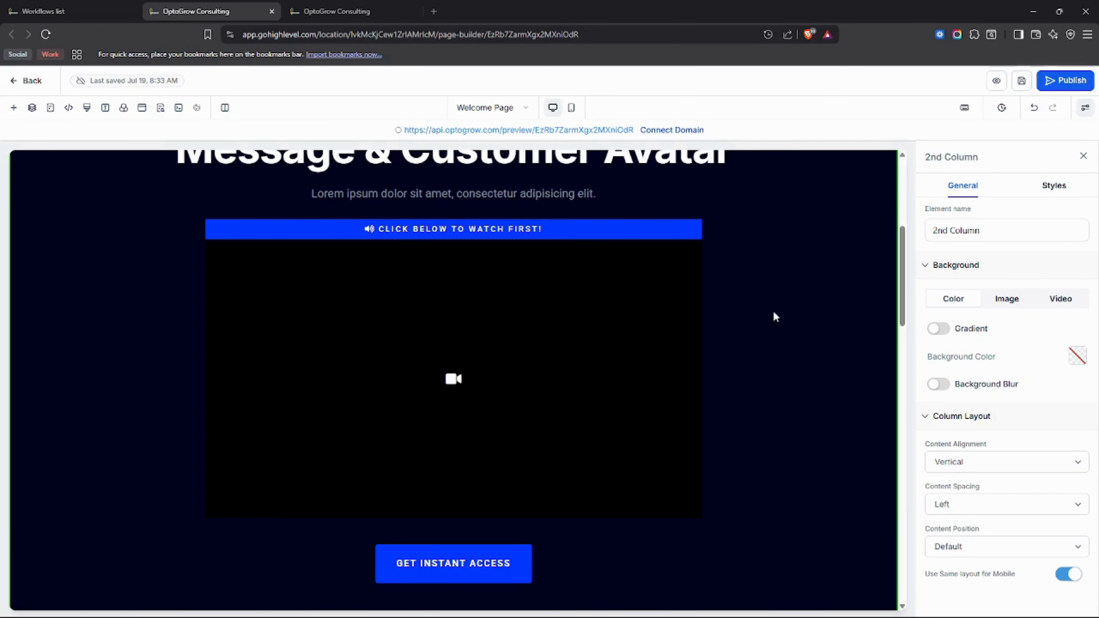
pyautogui.click(348, 12)
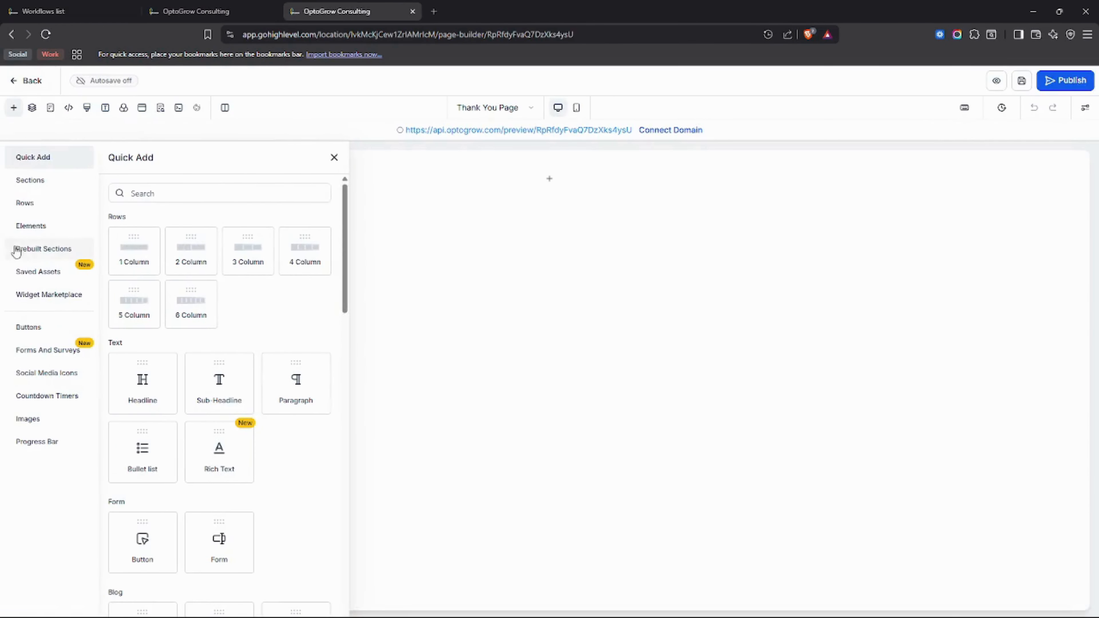
# Step: Drag the header_test global section from Saved Assets onto the empty Thank You Page
pyautogui.click(38, 249)
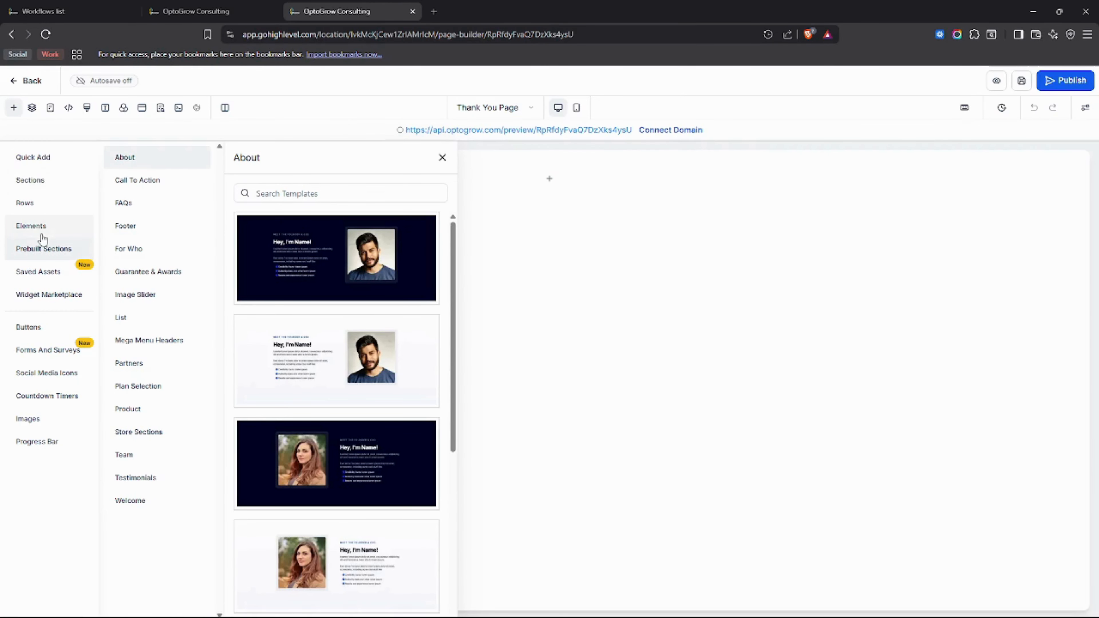
pyautogui.click(49, 274)
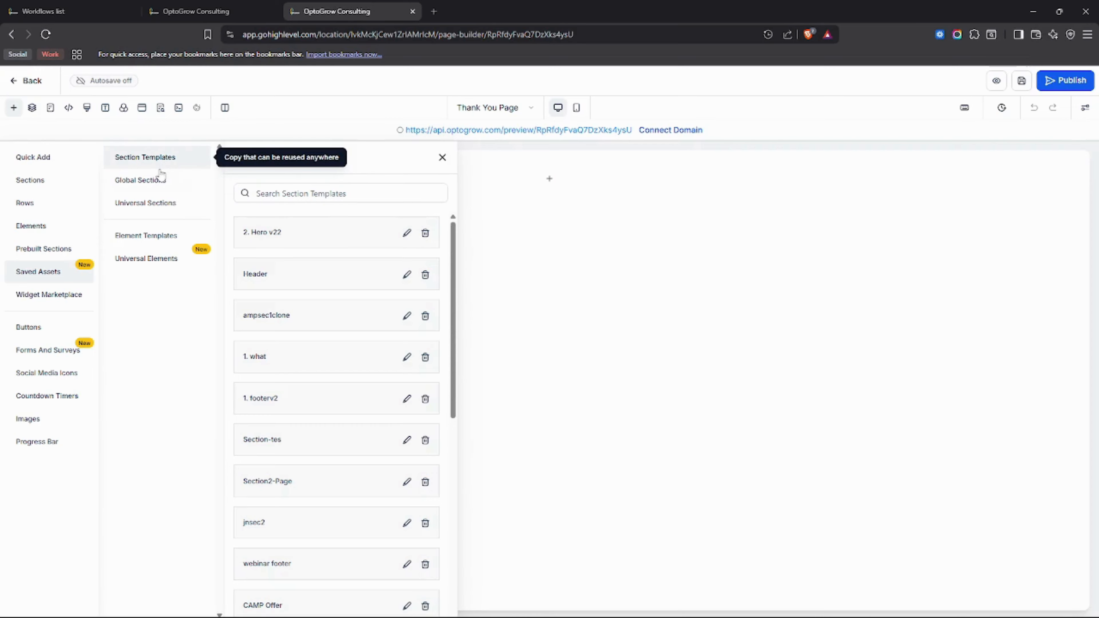
pyautogui.click(196, 189)
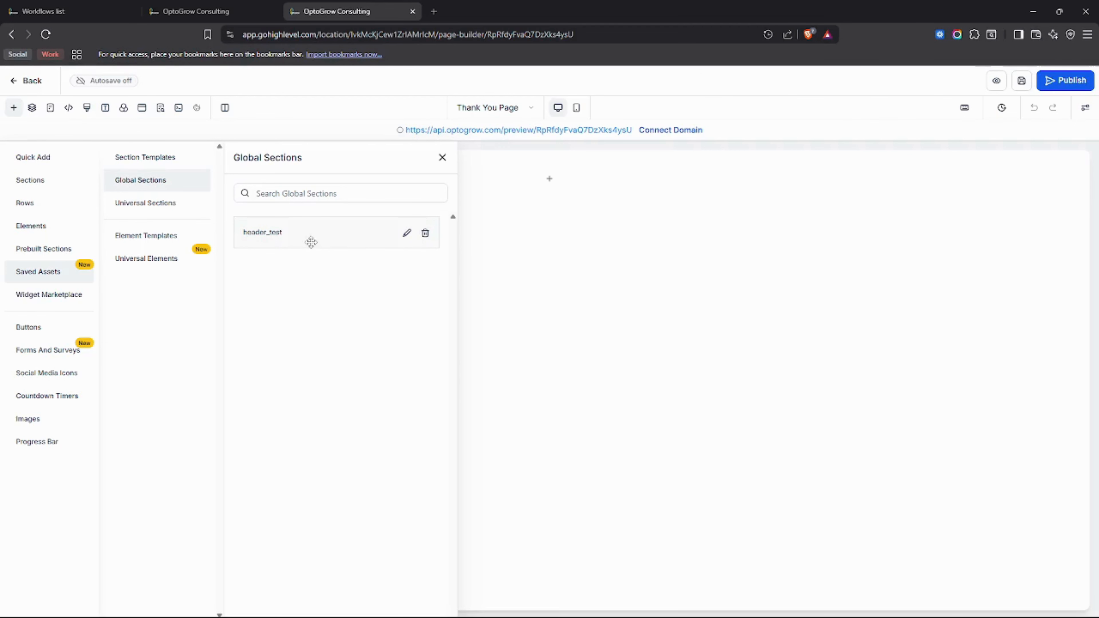
pyautogui.moveTo(312, 235); pyautogui.dragTo(578, 179)
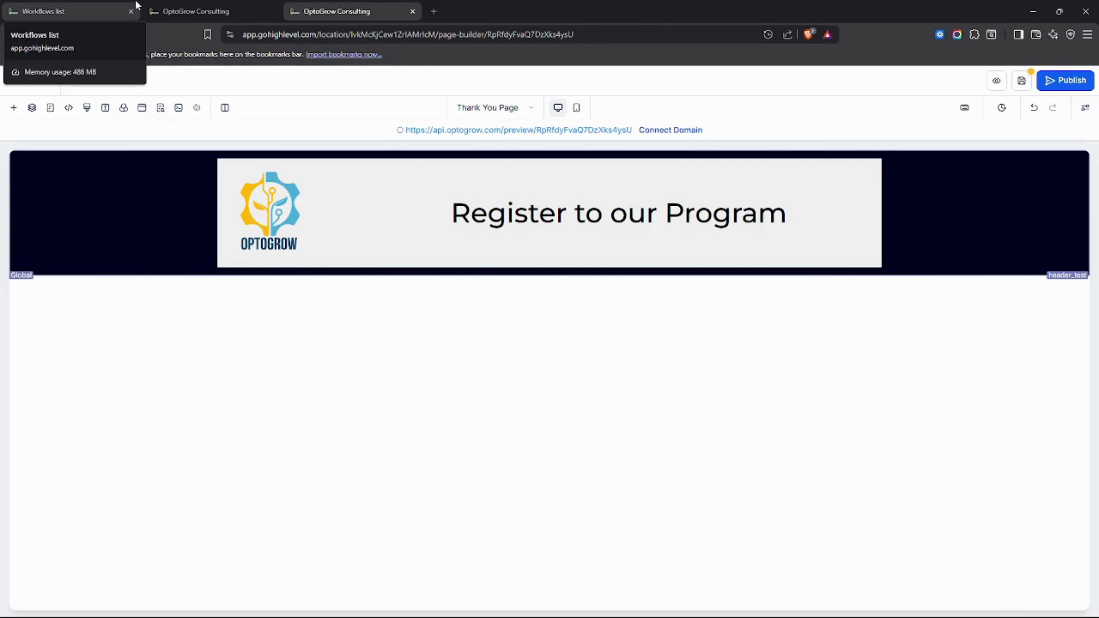
# Step: Save the Thank You Page and close its SEO settings panel
pyautogui.click(191, 5)
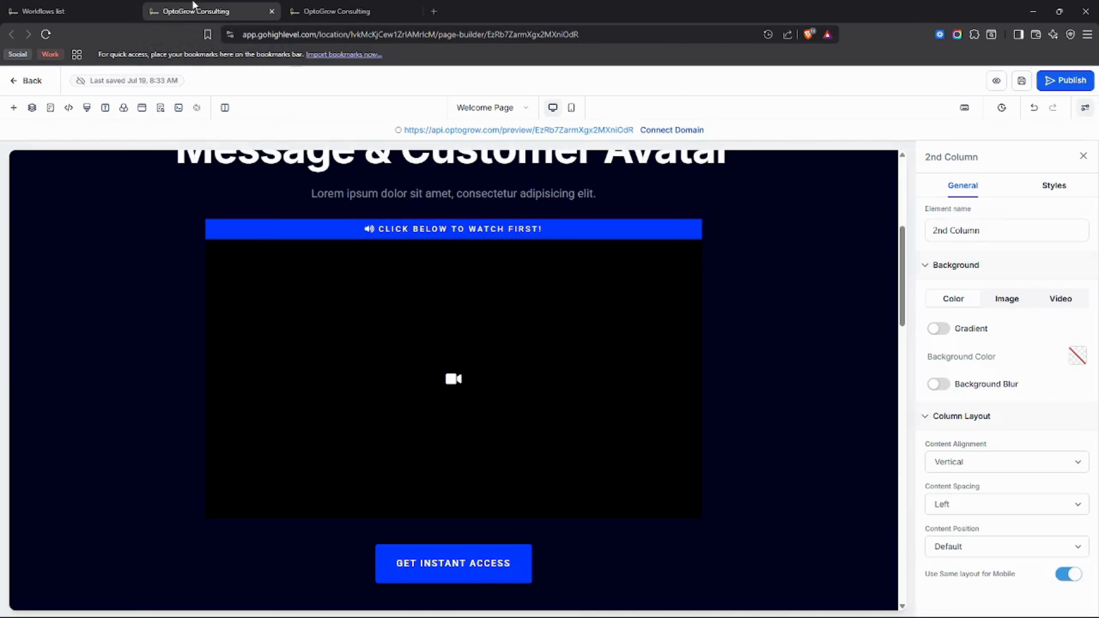
pyautogui.scroll(-20, 620, 541)
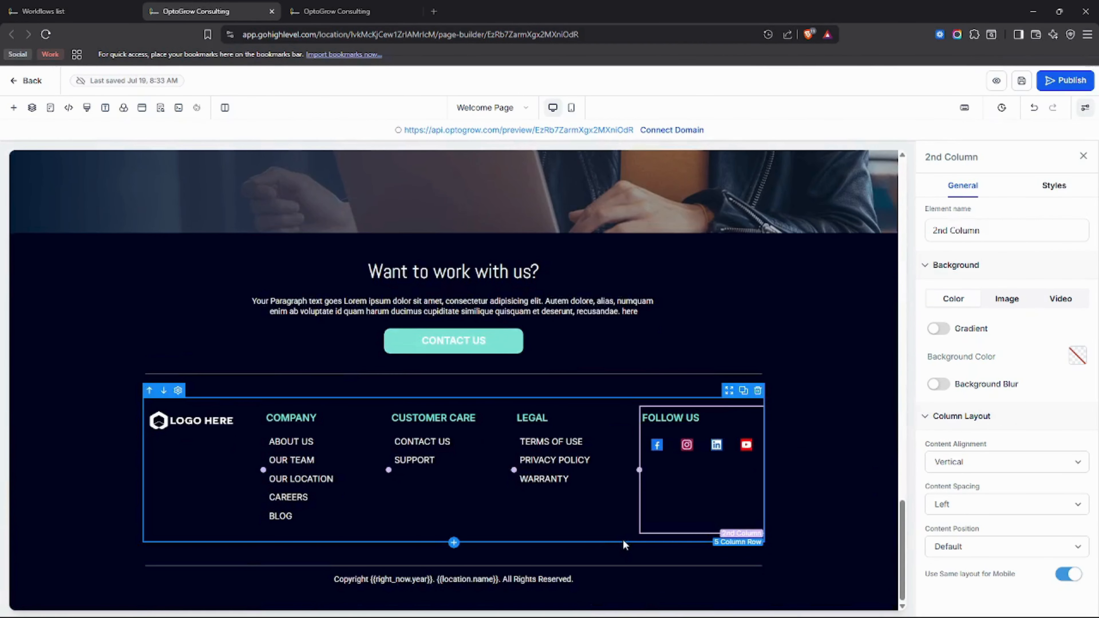
pyautogui.click(376, 6)
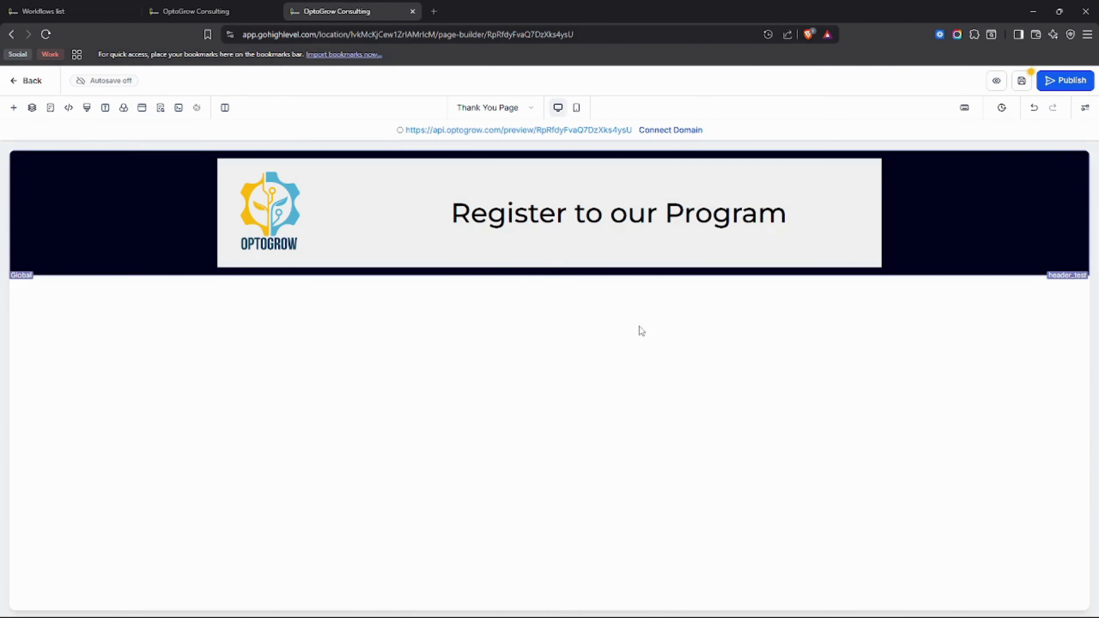
pyautogui.click(1021, 81)
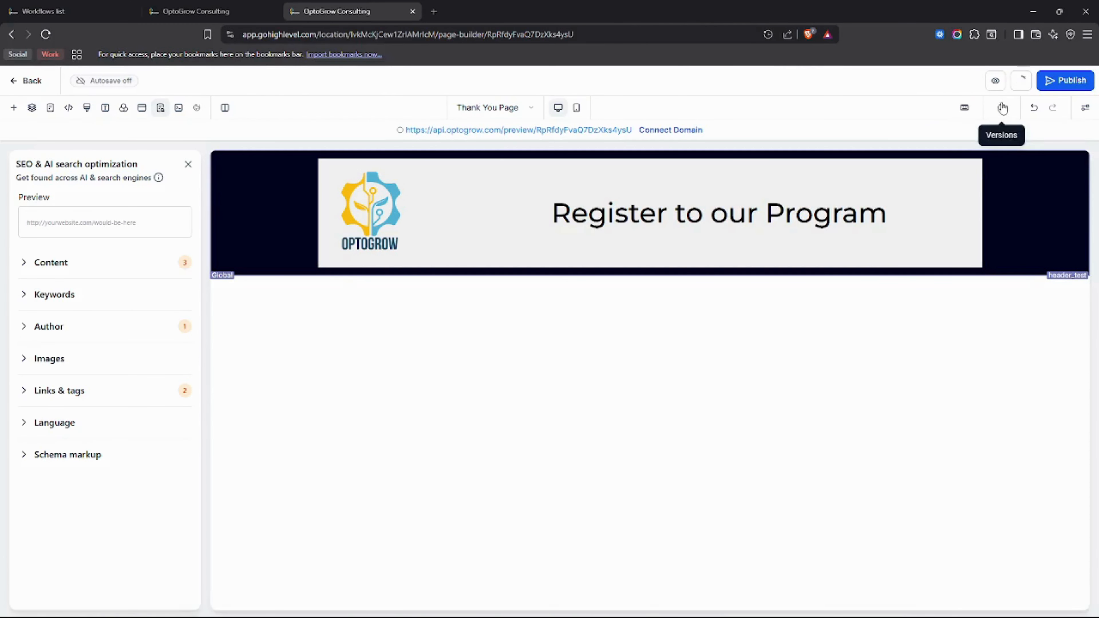
pyautogui.click(188, 166)
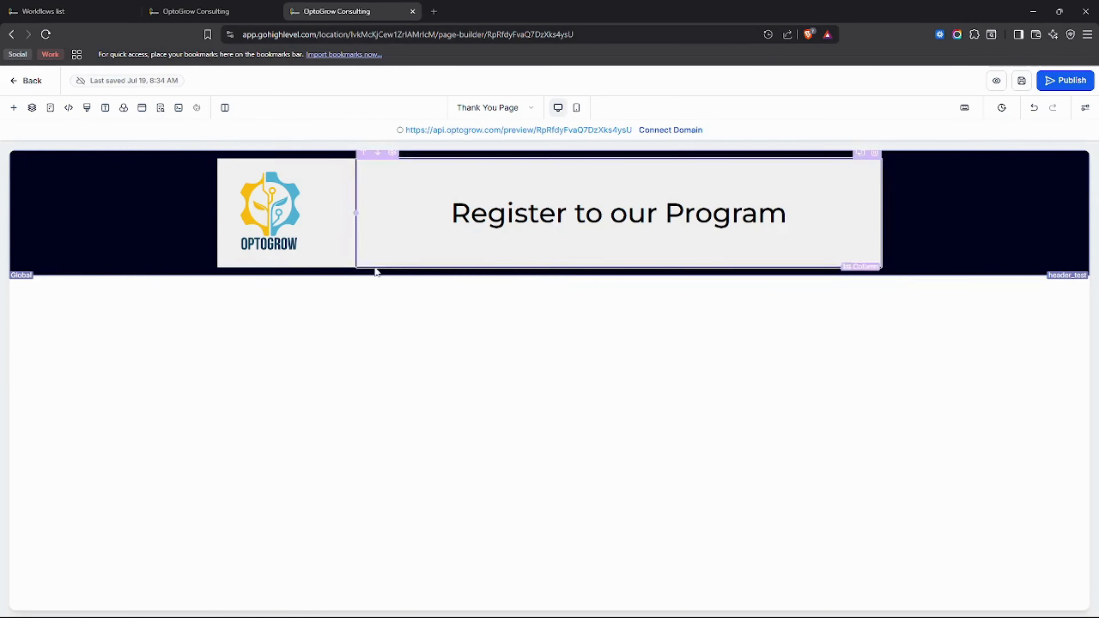
pyautogui.click(13, 108)
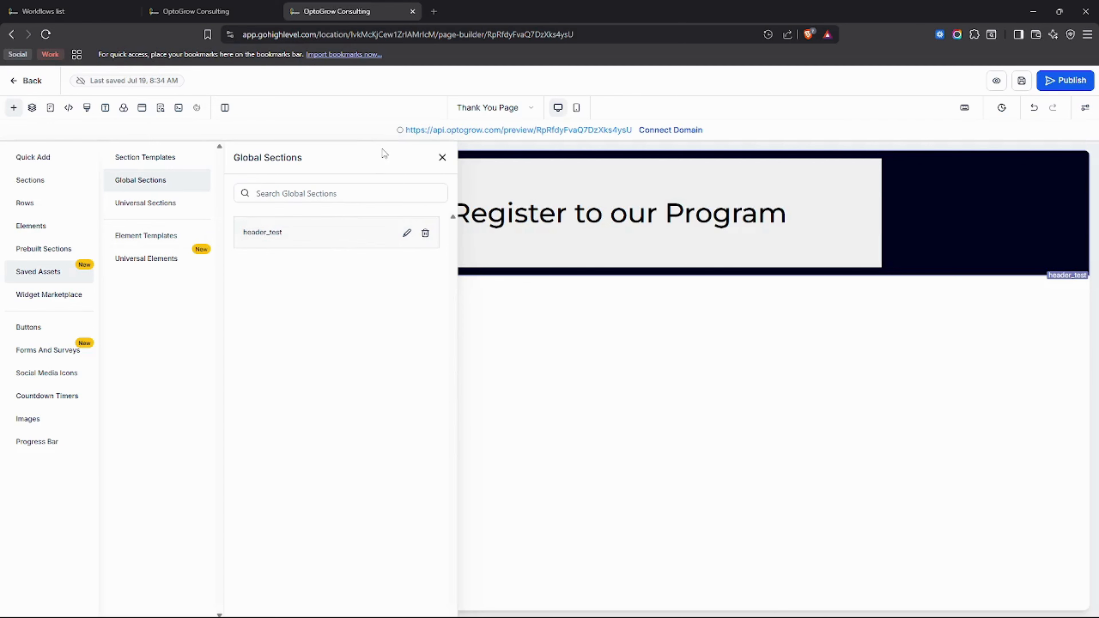
# Step: Insert the Call To Action 03 'Get a 14 Day Free Trial!' section below the header
pyautogui.click(43, 255)
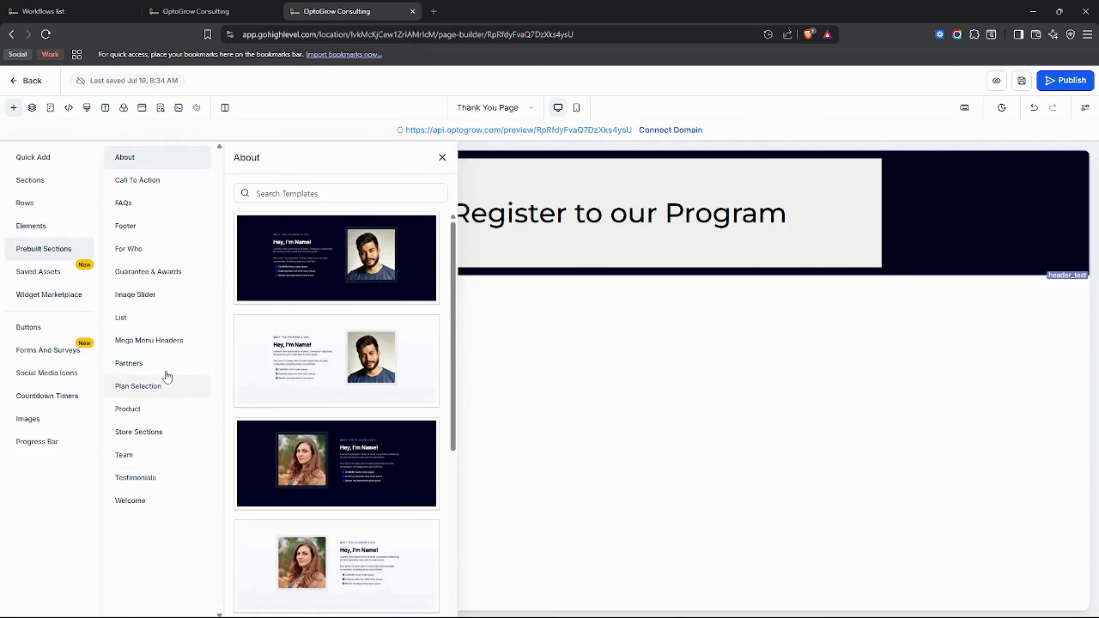
pyautogui.click(153, 185)
pyautogui.scroll(-1, 410, 398)
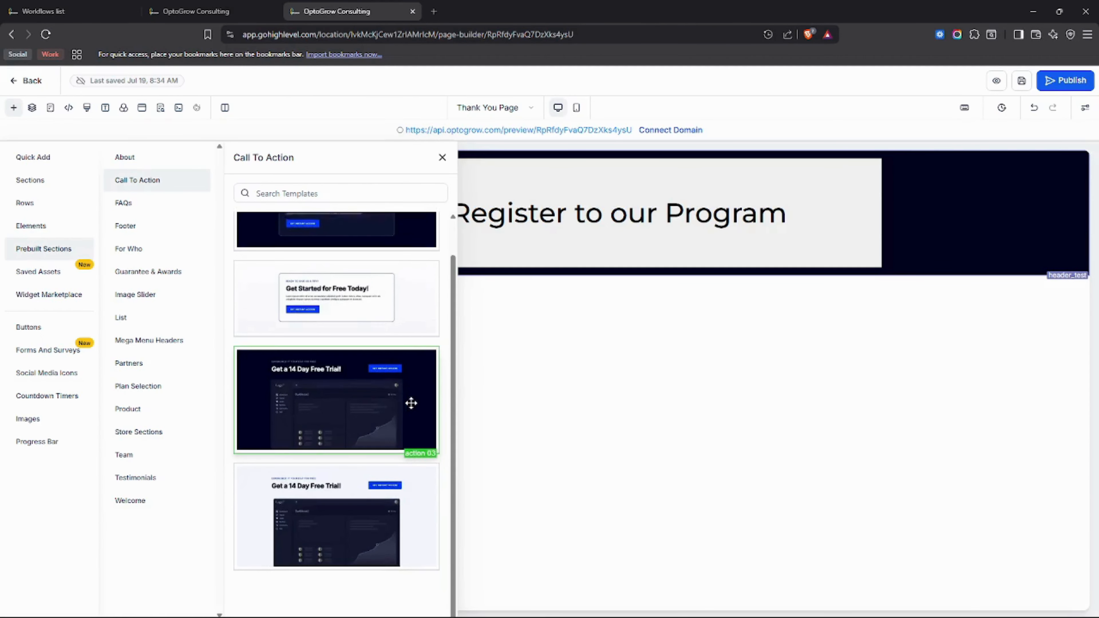
pyautogui.moveTo(411, 402); pyautogui.dragTo(611, 329)
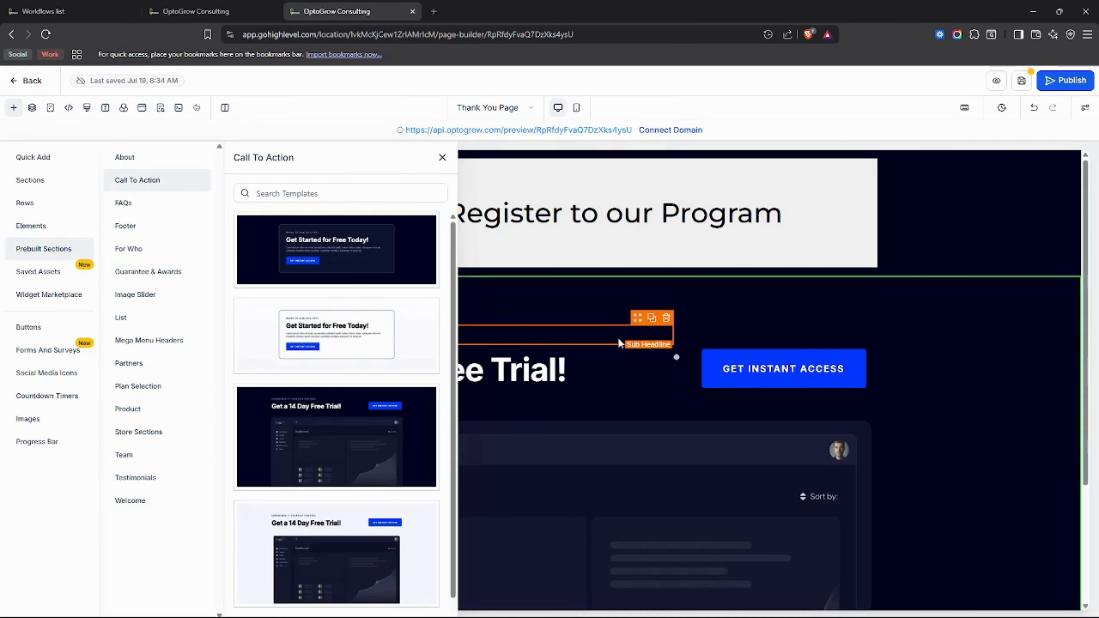
# Step: Save the Thank You Page and reload the builder
pyautogui.scroll(-4, 722, 355)
pyautogui.click(442, 159)
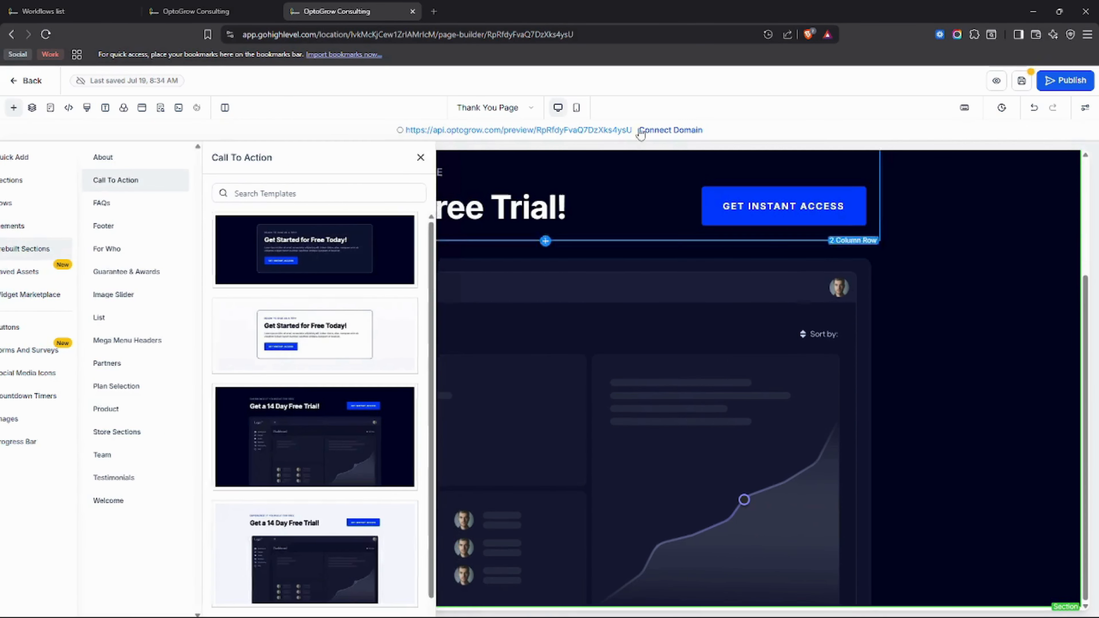
pyautogui.click(1021, 81)
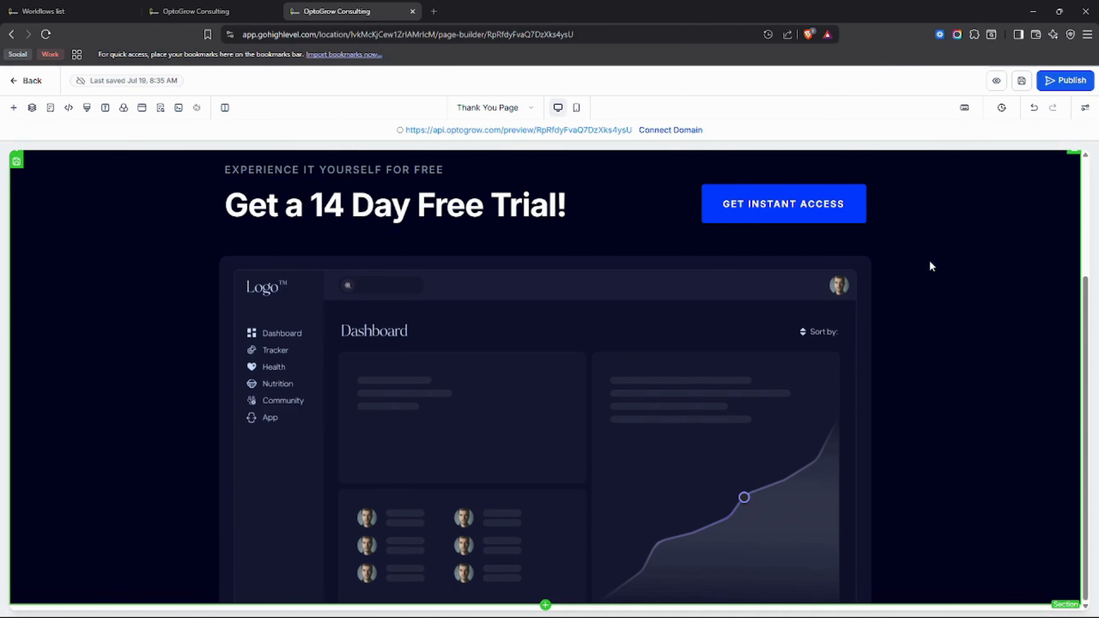
pyautogui.scroll(3, 426, 317)
pyautogui.click(45, 34)
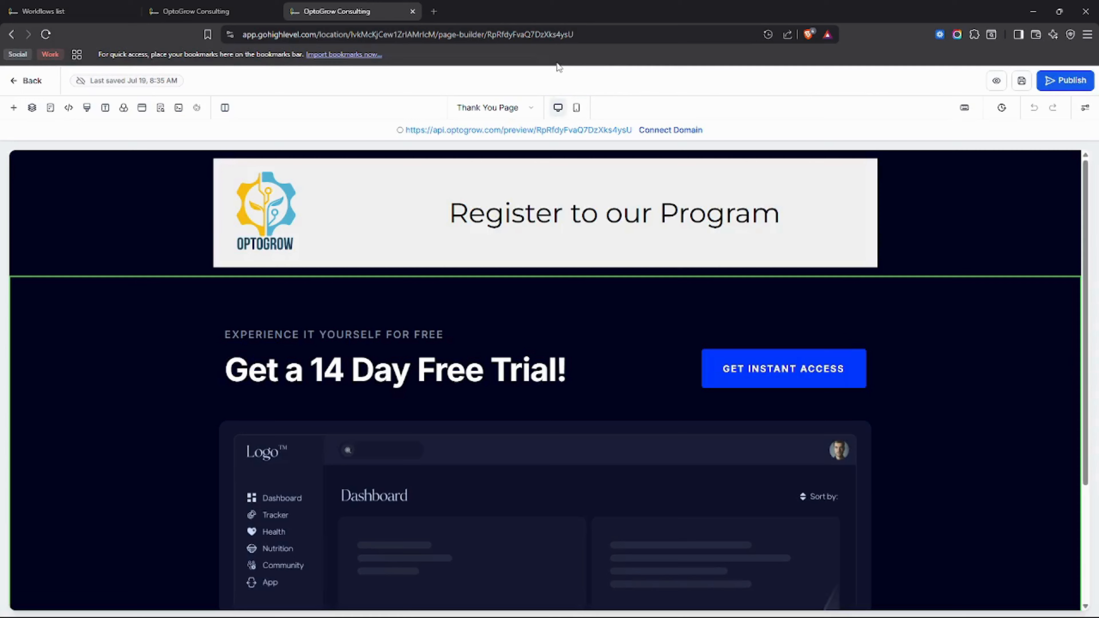
# Step: Check the saved Global and Universal sections lists for footer_test
pyautogui.scroll(-3, 547, 219)
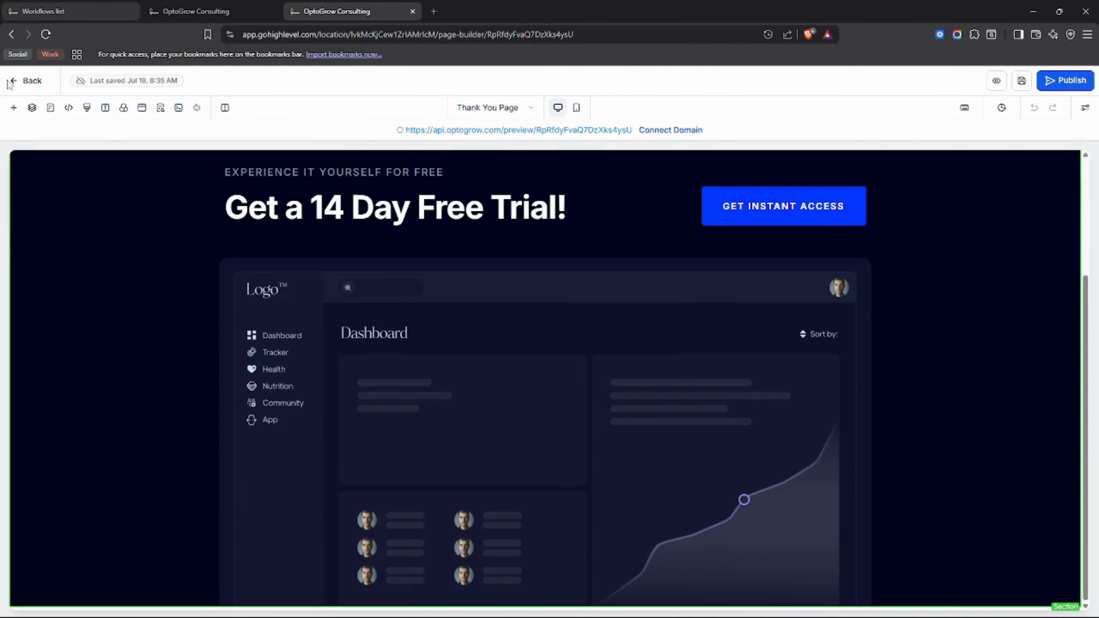
pyautogui.click(13, 109)
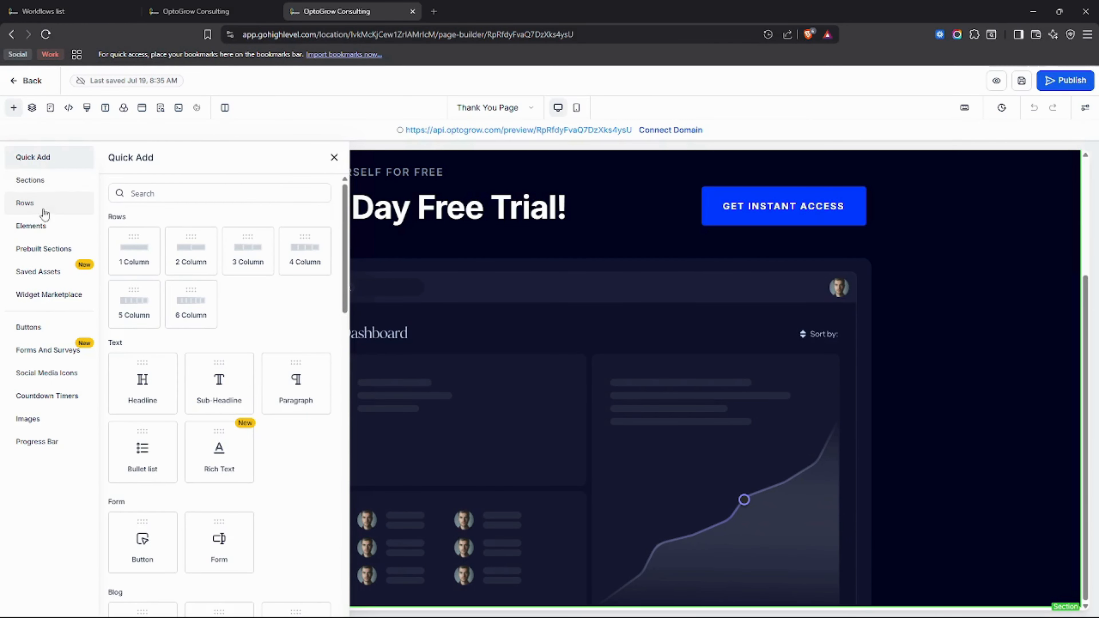
pyautogui.click(47, 272)
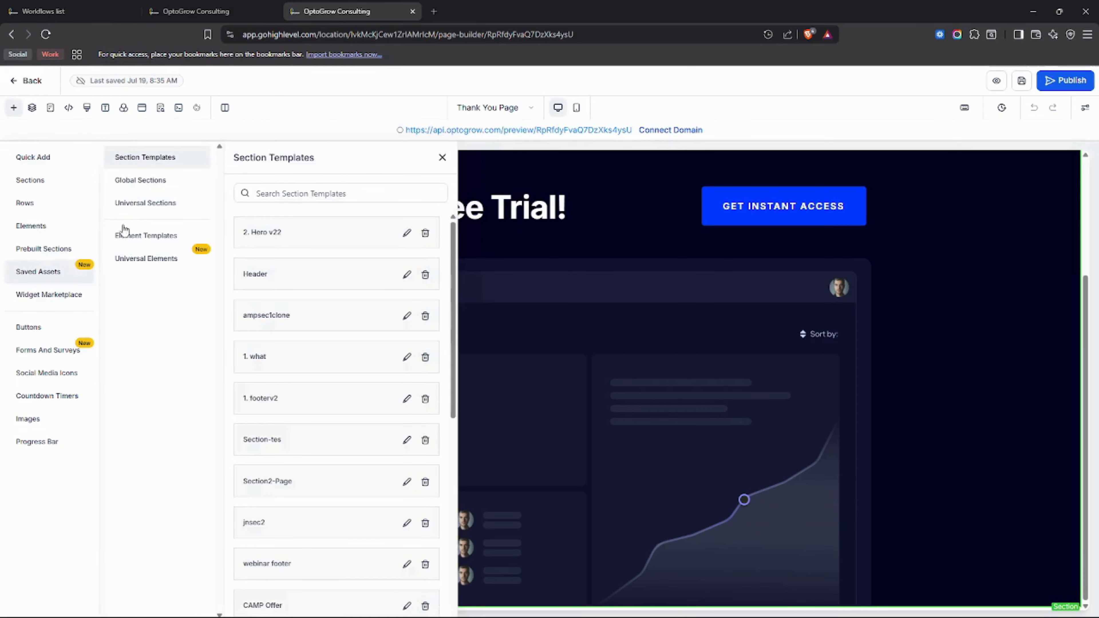
pyautogui.click(142, 187)
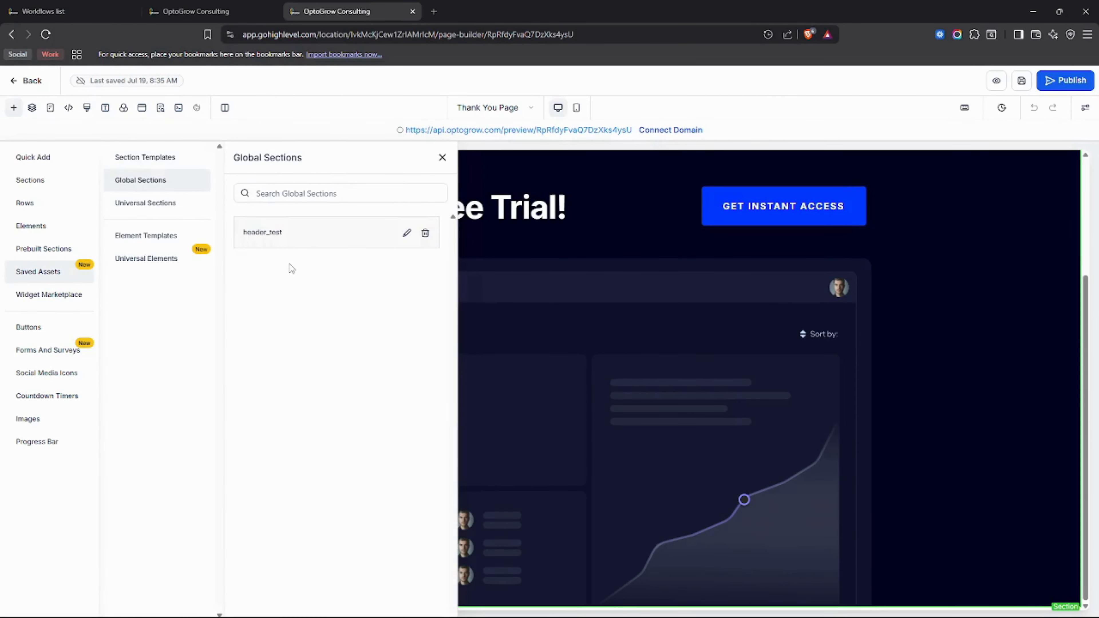
pyautogui.click(197, 5)
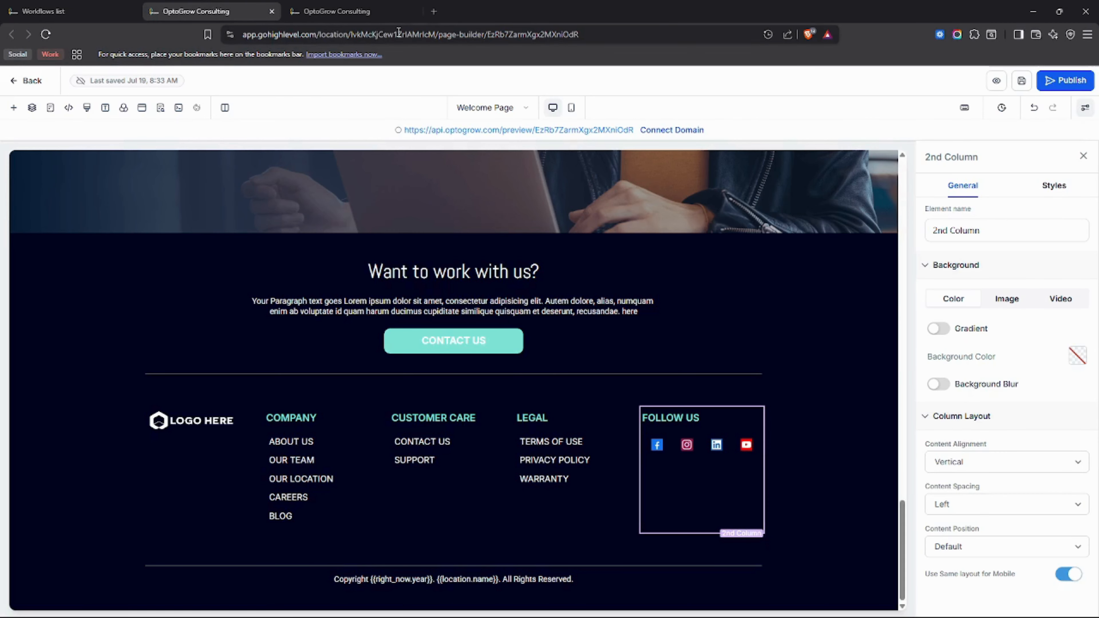
pyautogui.click(839, 266)
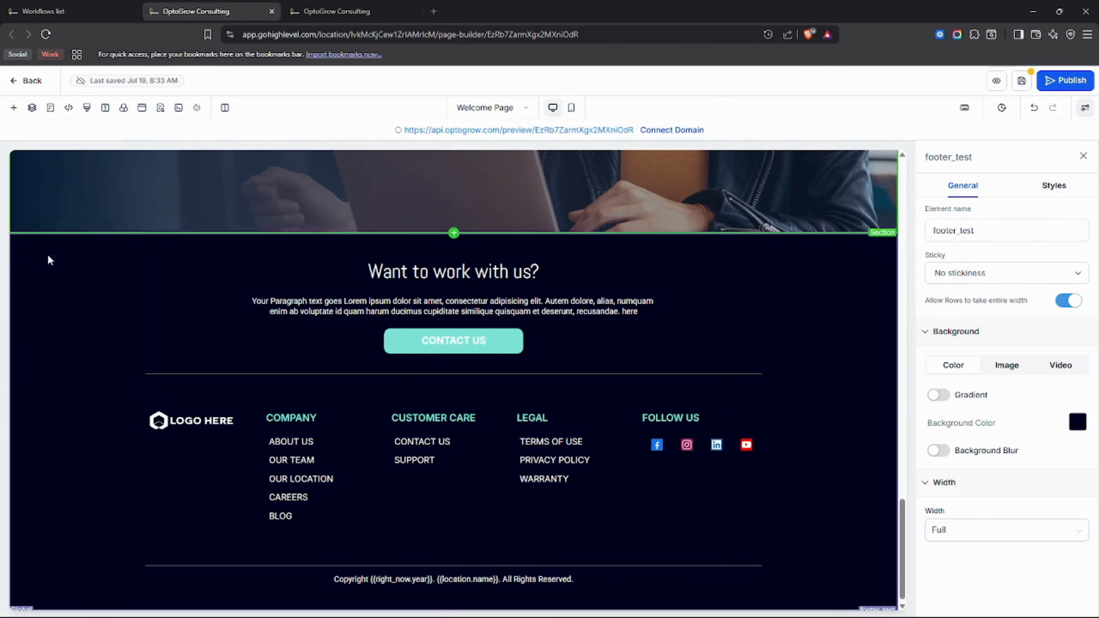
pyautogui.click(342, 11)
pyautogui.click(171, 210)
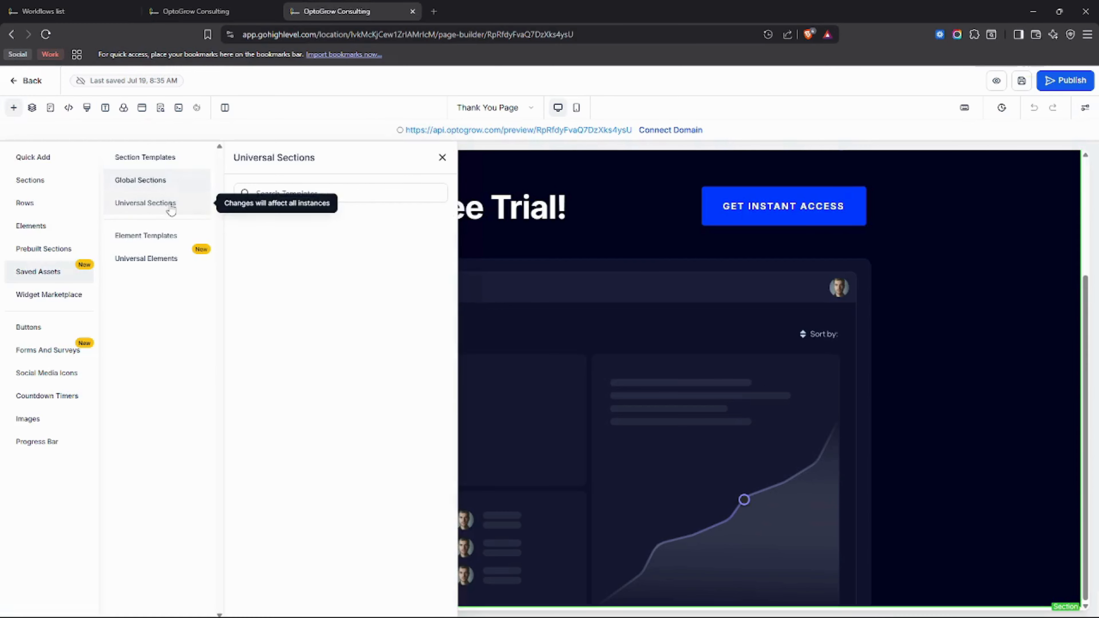
pyautogui.click(143, 182)
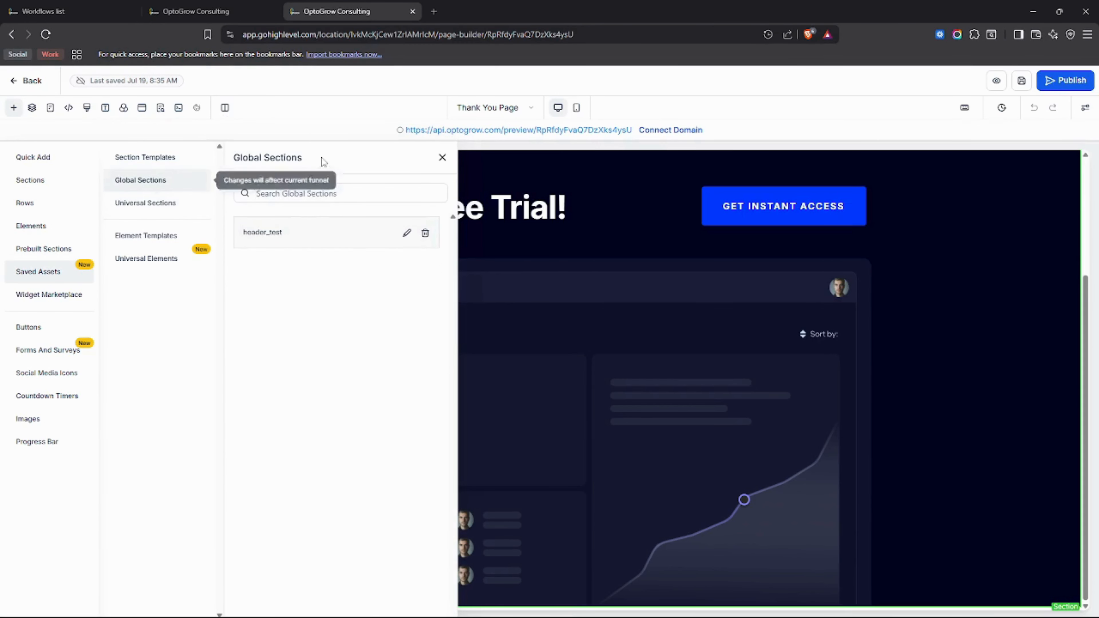
pyautogui.click(441, 158)
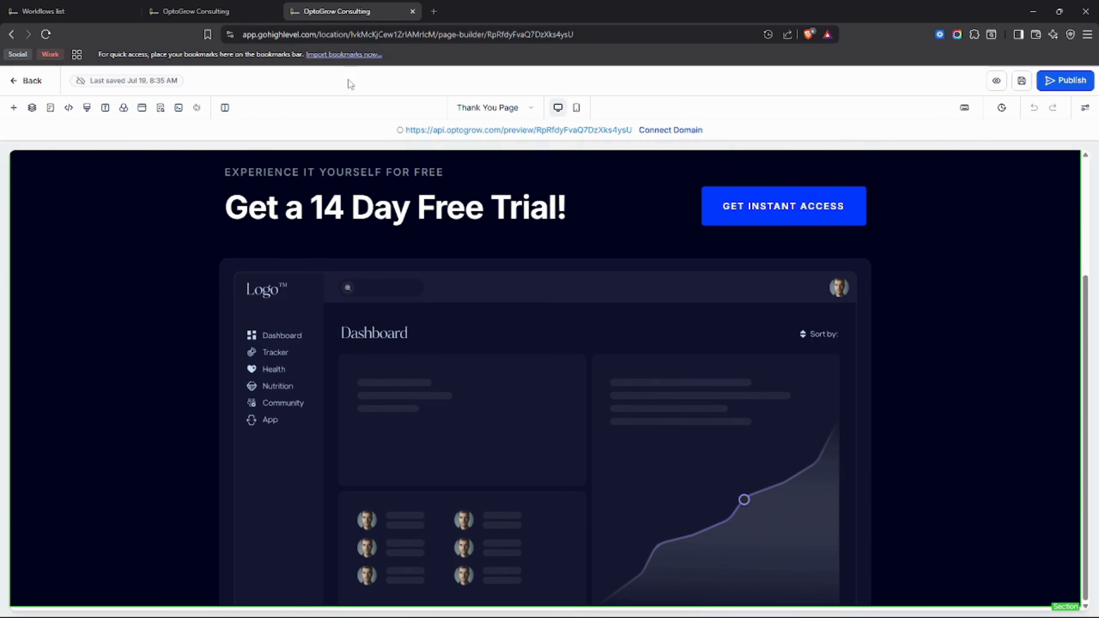
# Step: Close the Thank You Page builder tab and return to the funnel steps page
pyautogui.click(239, 7)
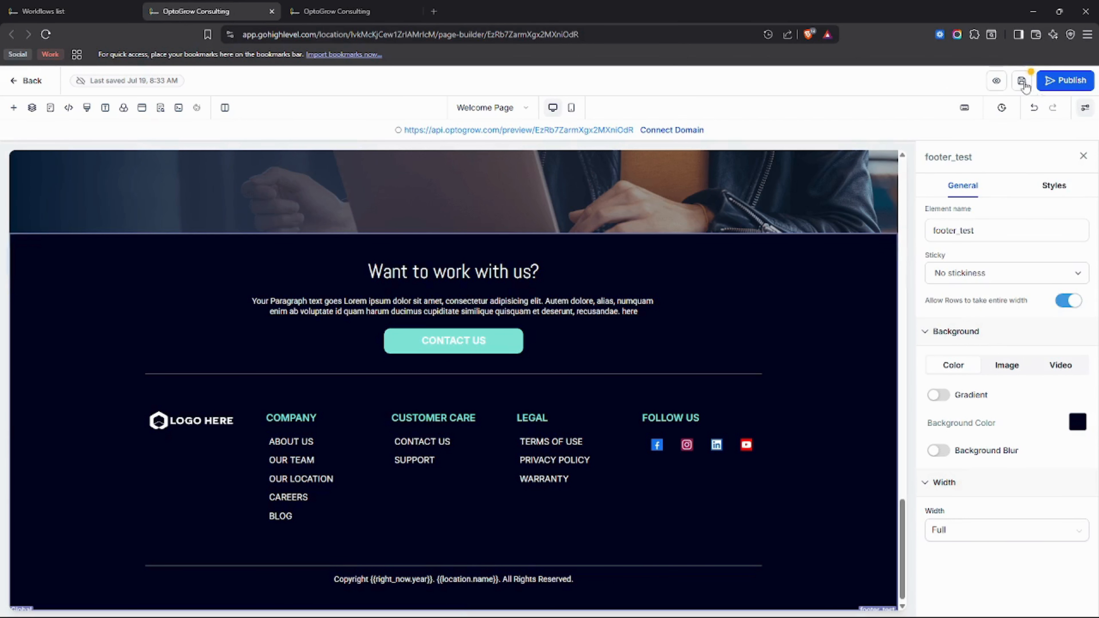
pyautogui.click(342, 11)
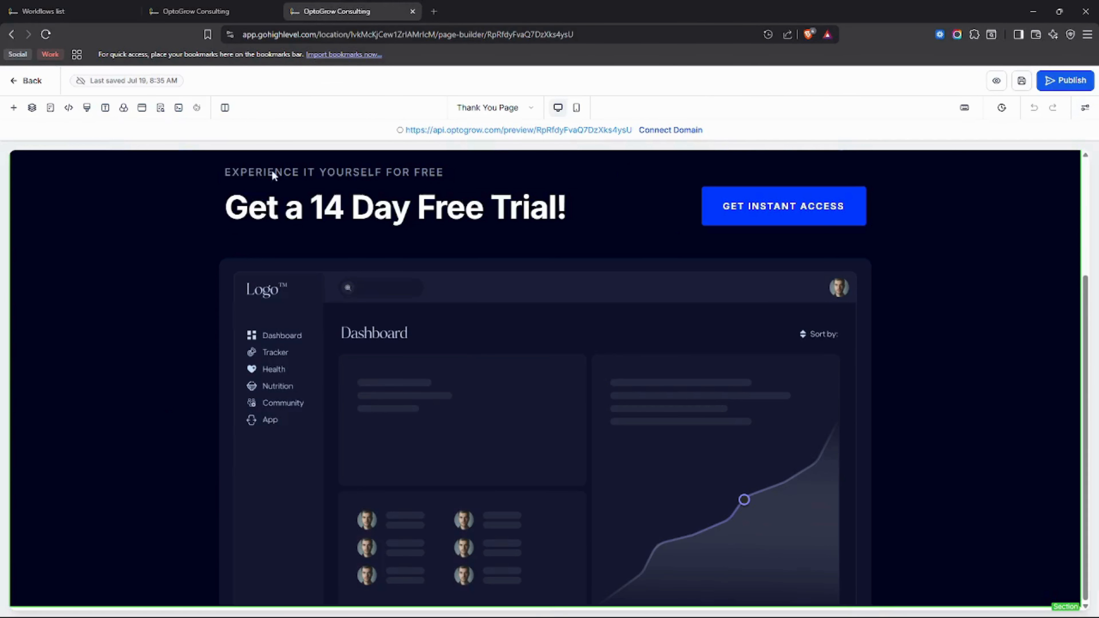
pyautogui.click(412, 11)
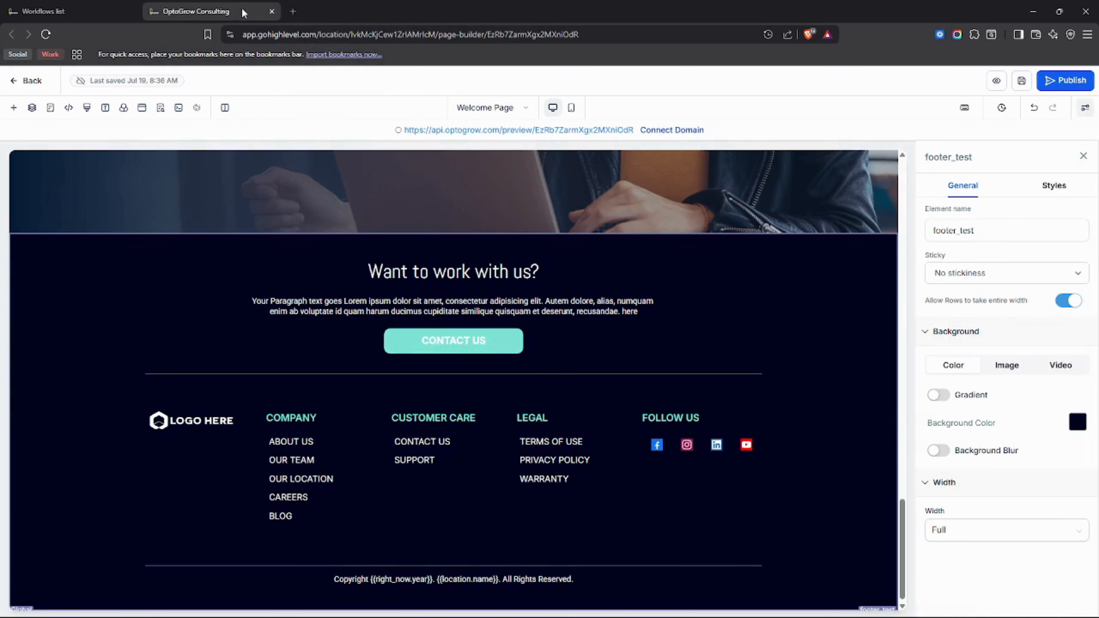
pyautogui.click(65, 11)
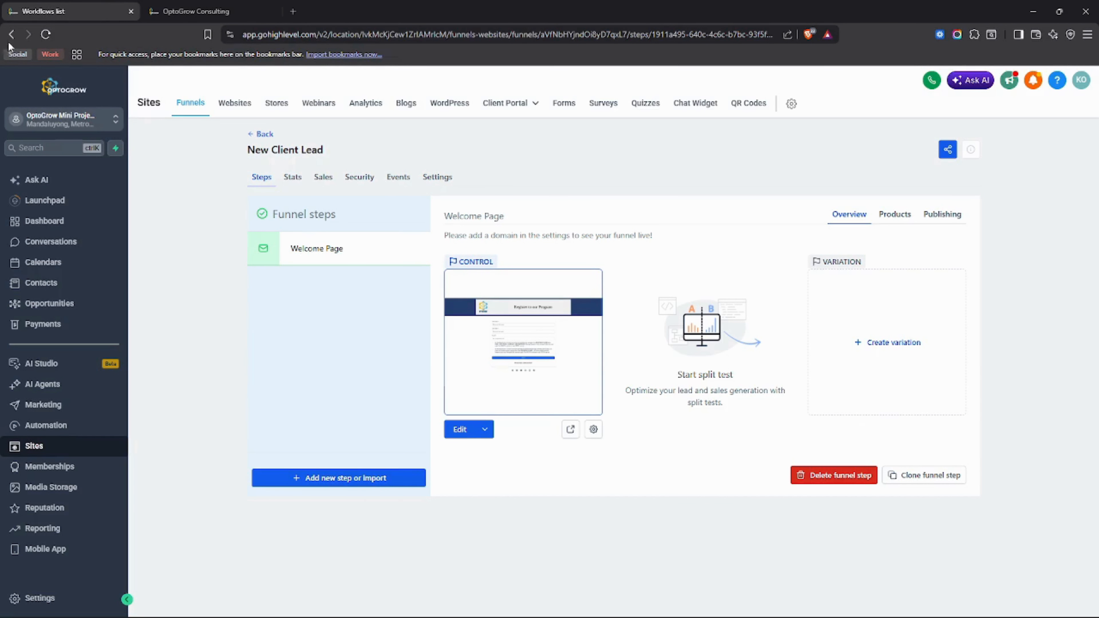
# Step: Reload the funnel steps page and close the Welcome Page builder tab
pyautogui.click(45, 34)
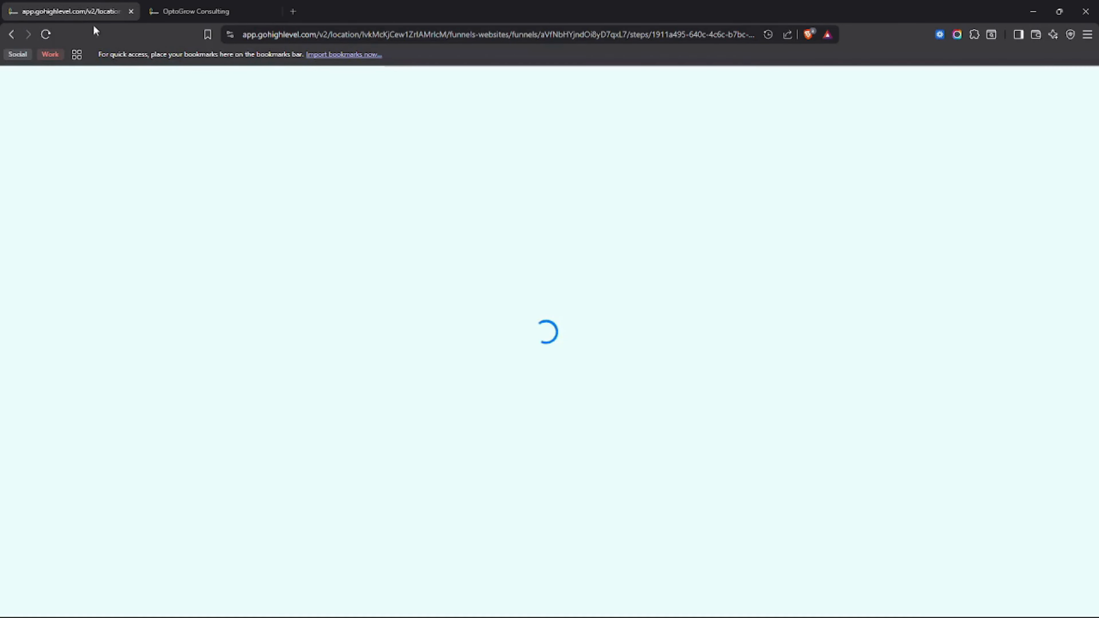
pyautogui.click(244, 5)
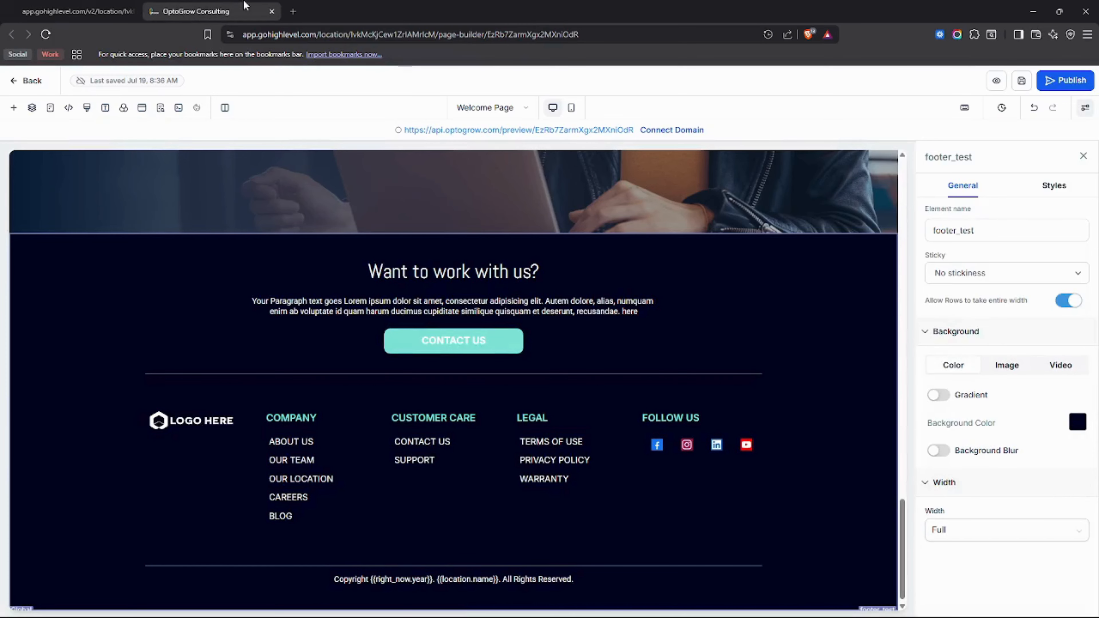
pyautogui.click(271, 11)
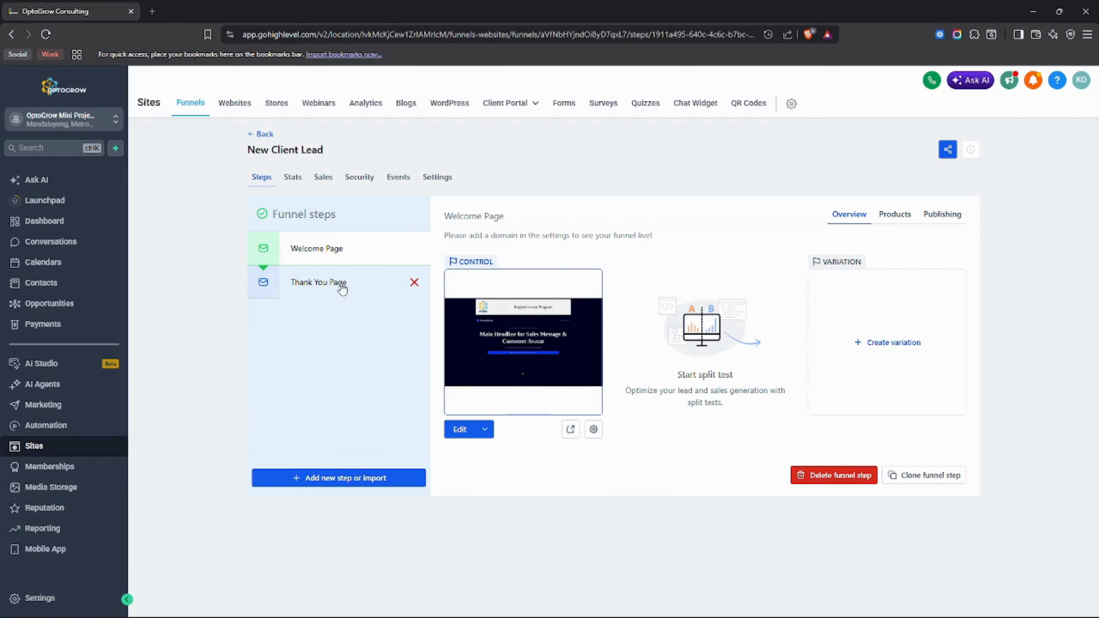
# Step: Edit the Thank You Page step in a new tab
pyautogui.click(343, 285)
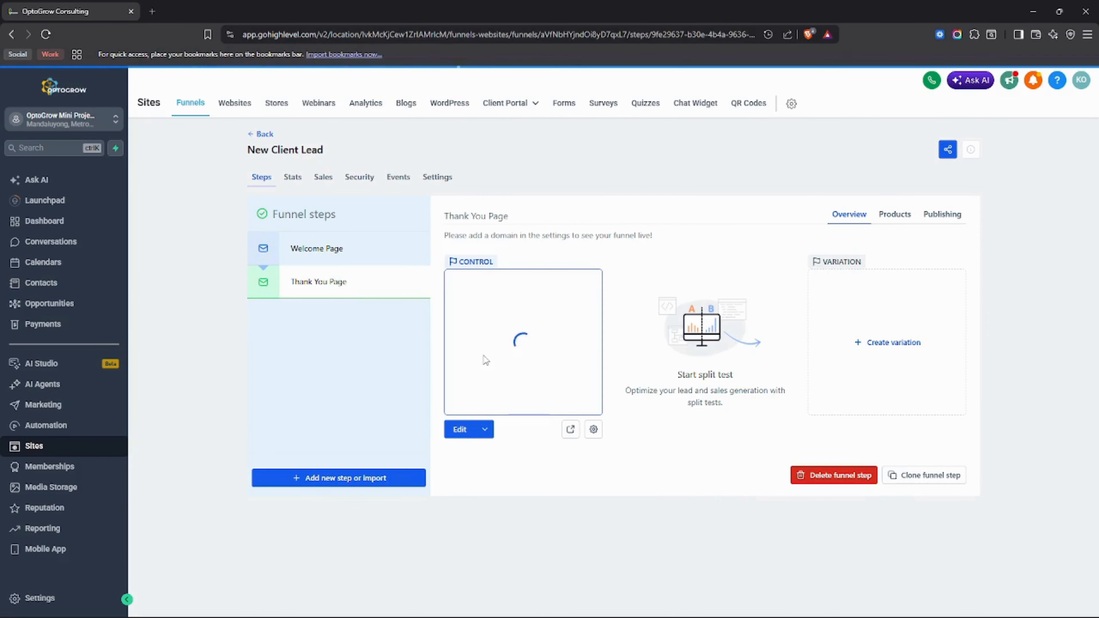
pyautogui.click(484, 429)
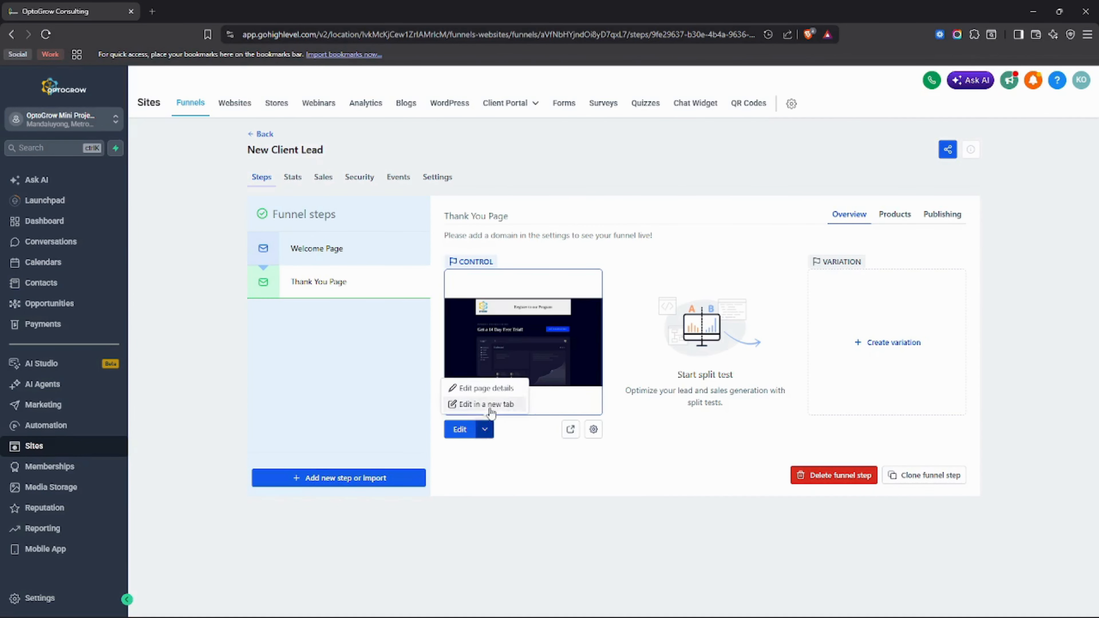
pyautogui.click(488, 408)
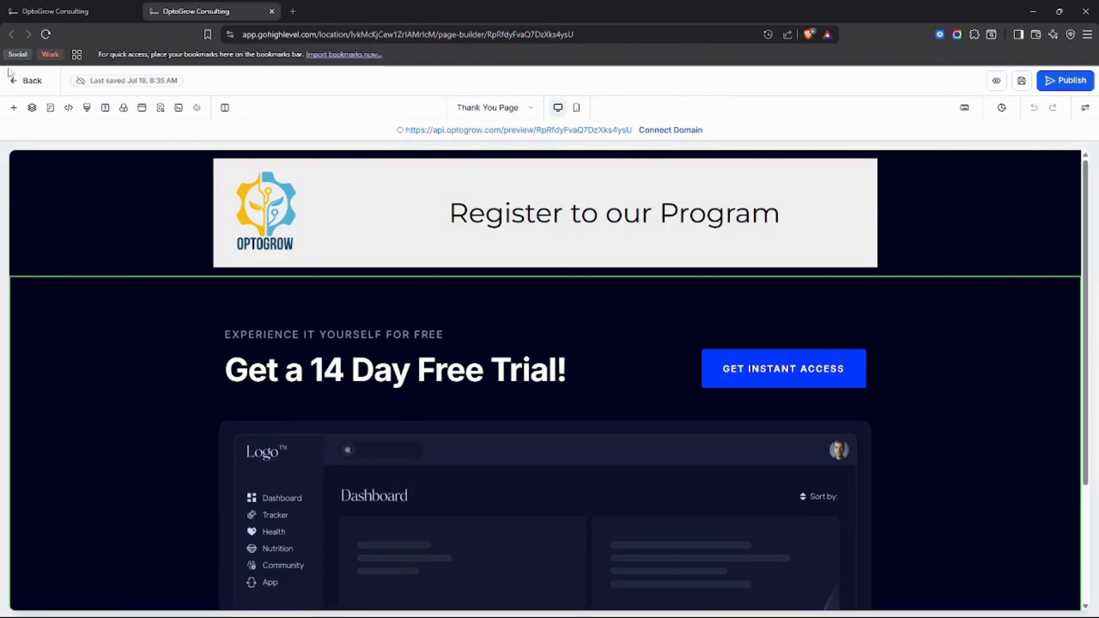
# Step: Drag the footer_test global section to the bottom of the Thank You Page
pyautogui.click(13, 107)
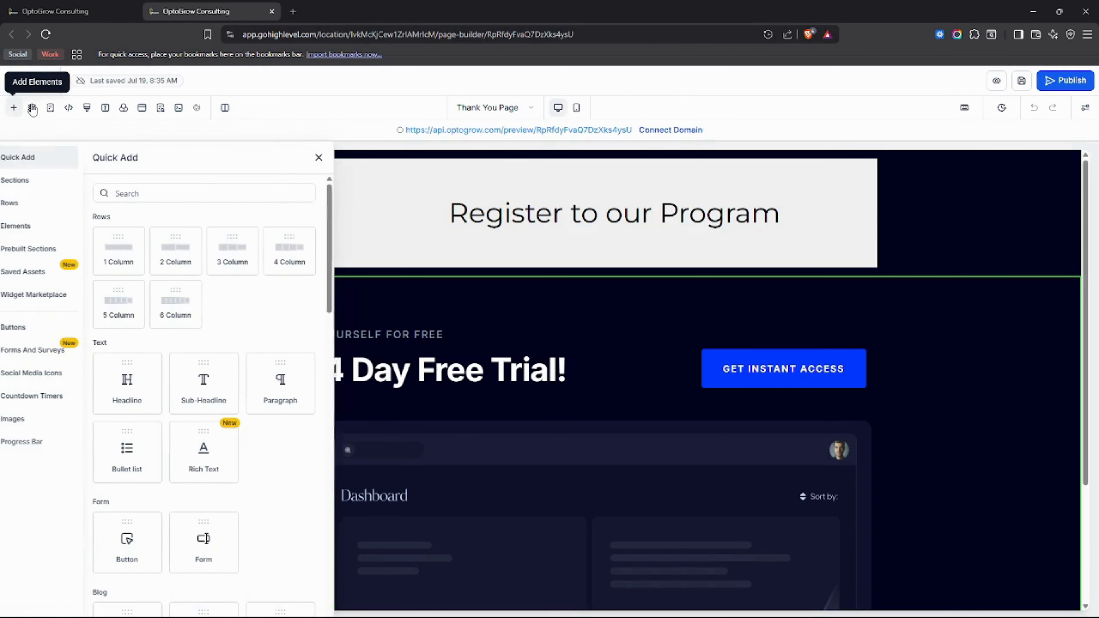
pyautogui.click(61, 281)
pyautogui.click(158, 187)
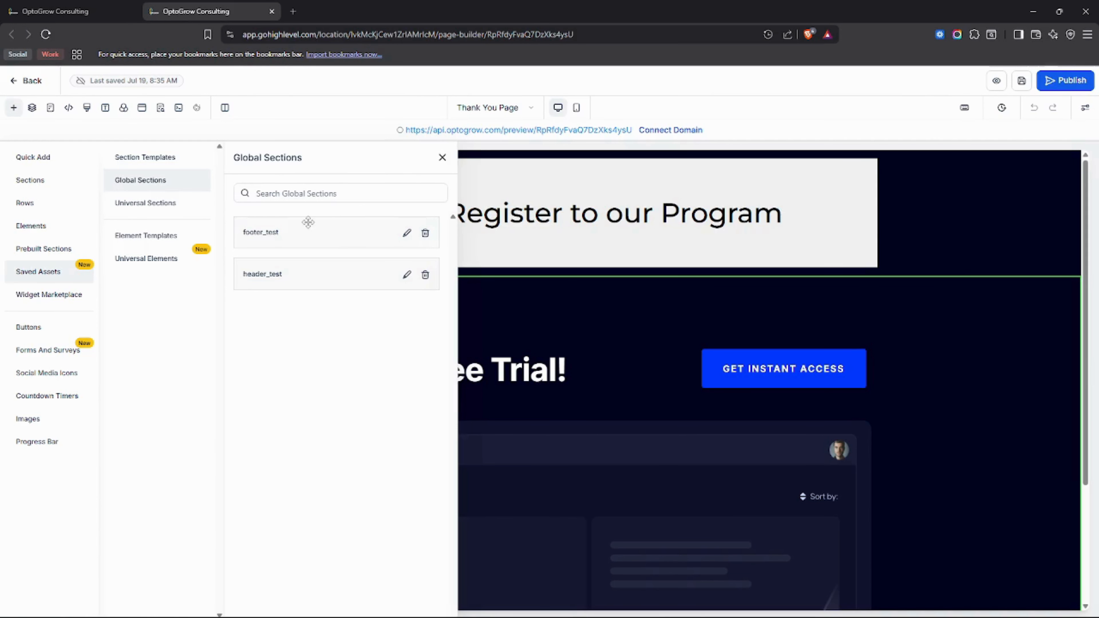
pyautogui.scroll(-3, 542, 315)
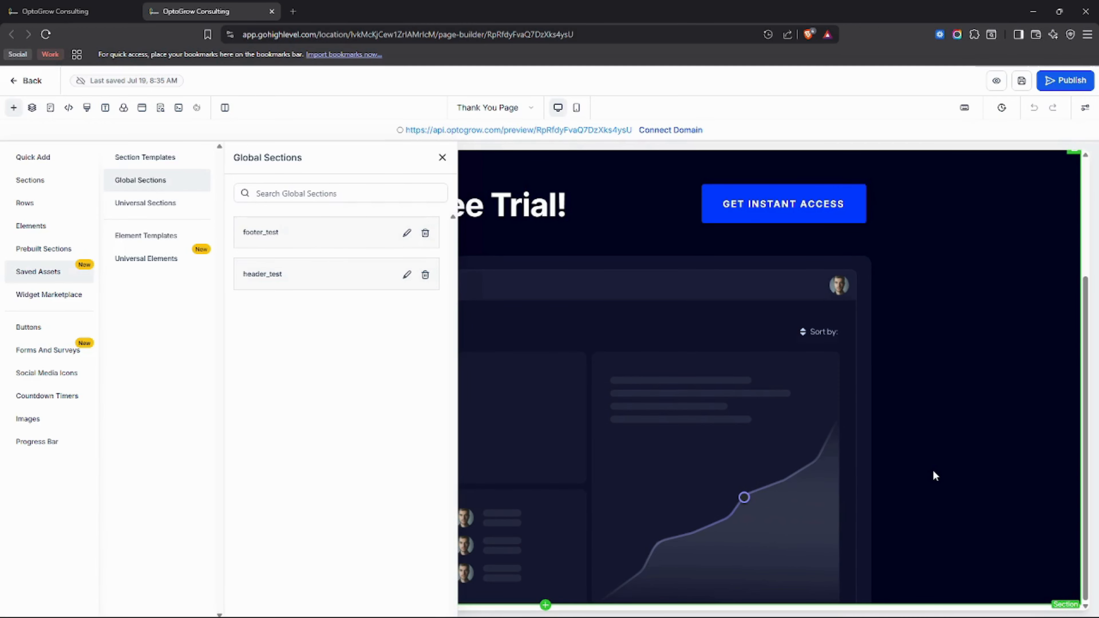
pyautogui.moveTo(341, 242); pyautogui.dragTo(850, 580)
pyautogui.scroll(-5, 861, 524)
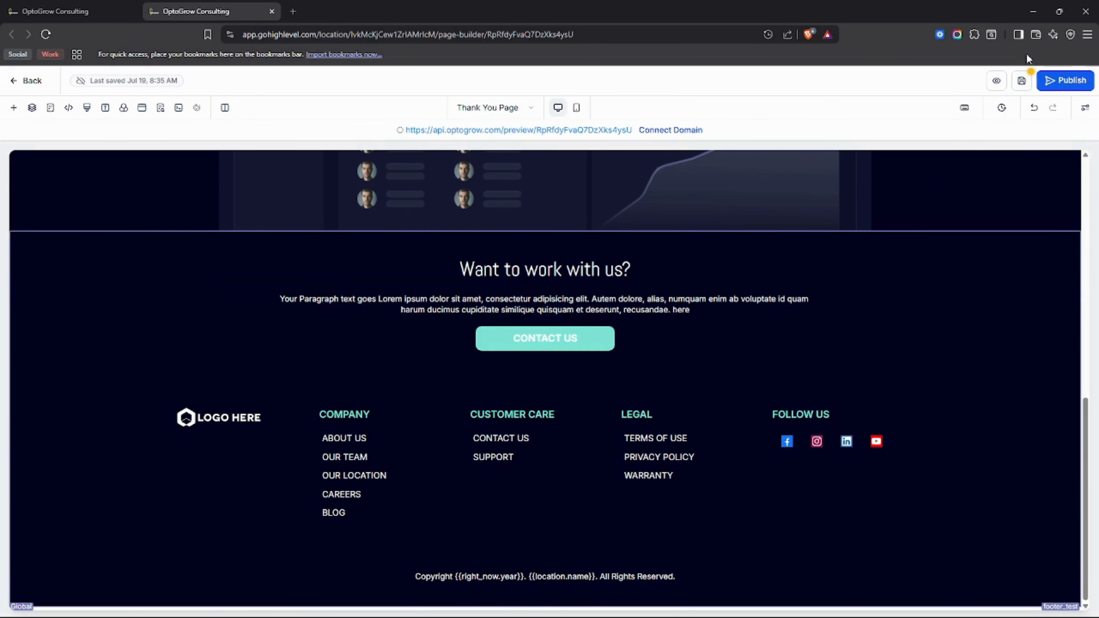
# Step: Save the Thank You Page and close the SEO and AI search settings
pyautogui.click(1022, 76)
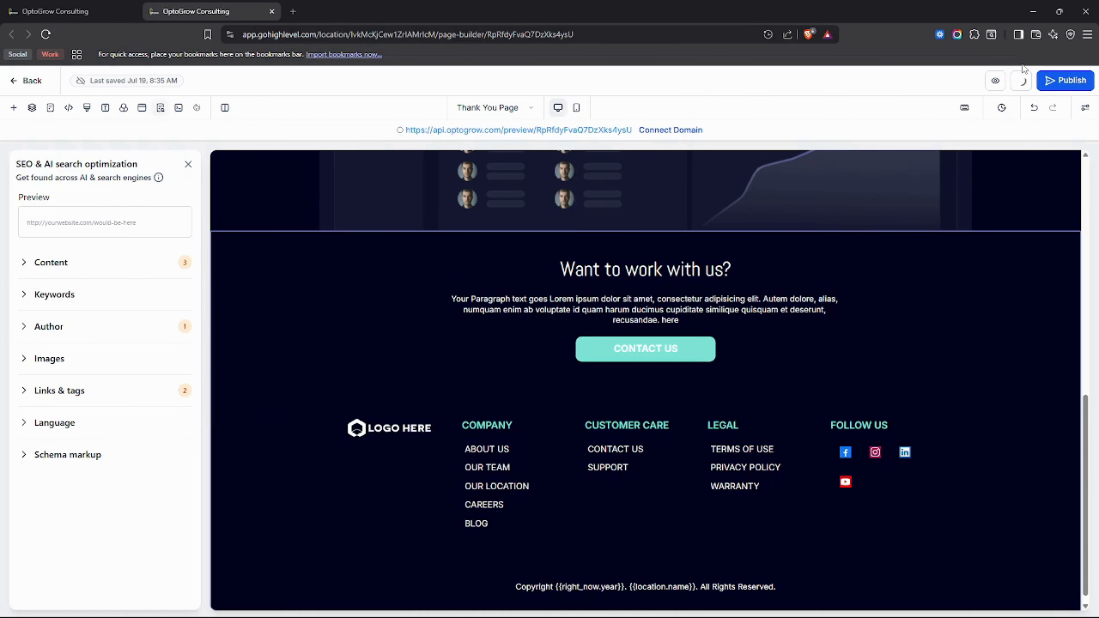
pyautogui.click(188, 165)
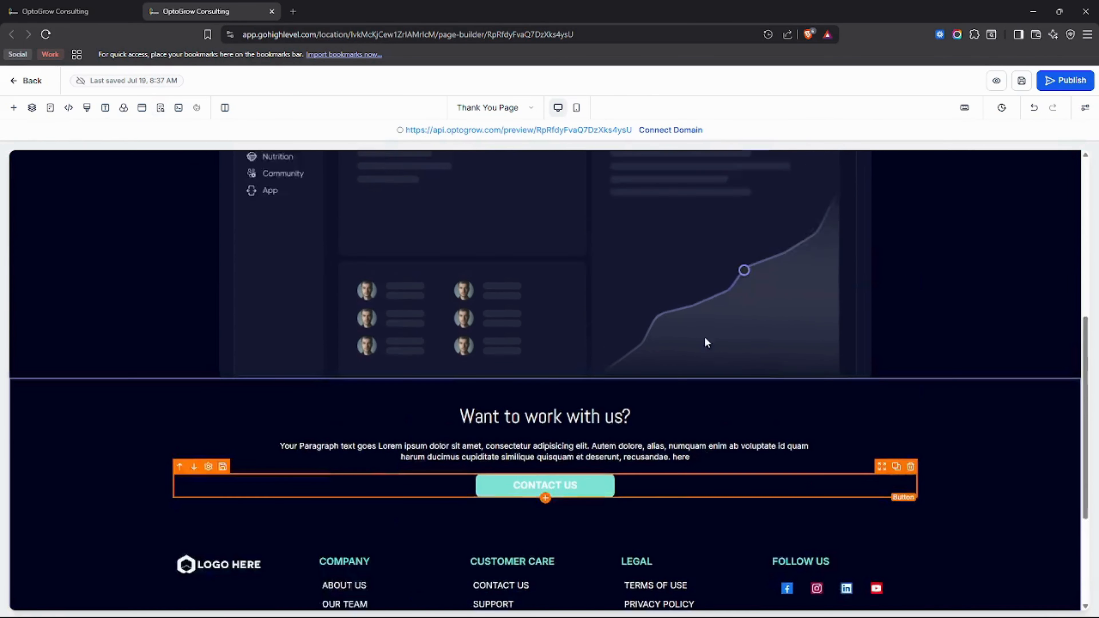
pyautogui.scroll(10, 705, 337)
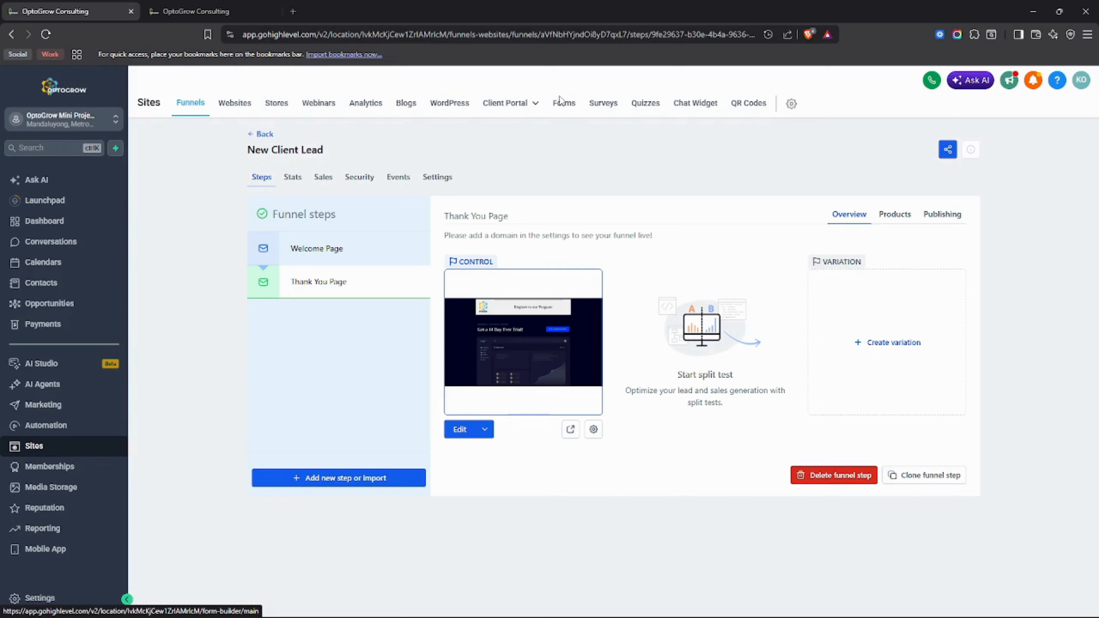
# Step: Show the Forms list sorted by most recently updated
pyautogui.click(562, 110)
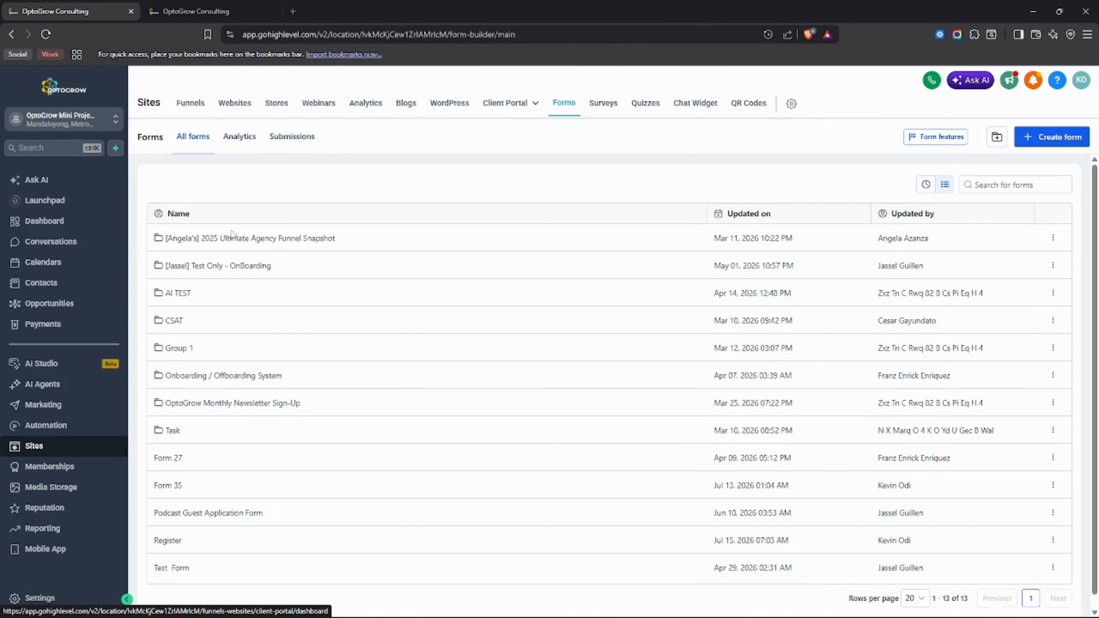
pyautogui.scroll(-1, 206, 560)
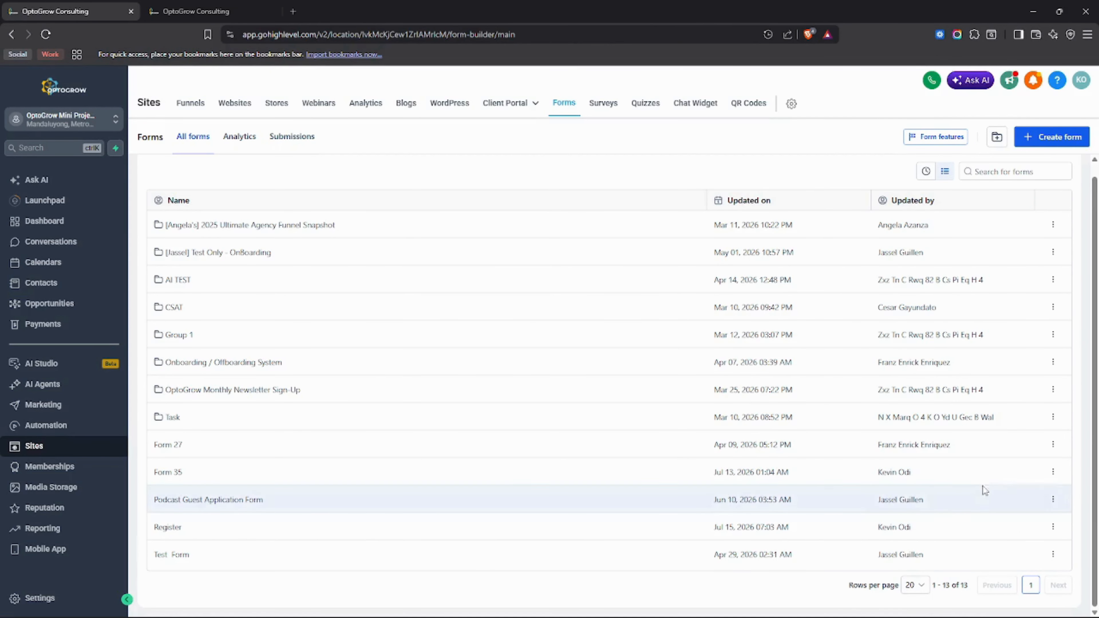
pyautogui.scroll(1, 981, 528)
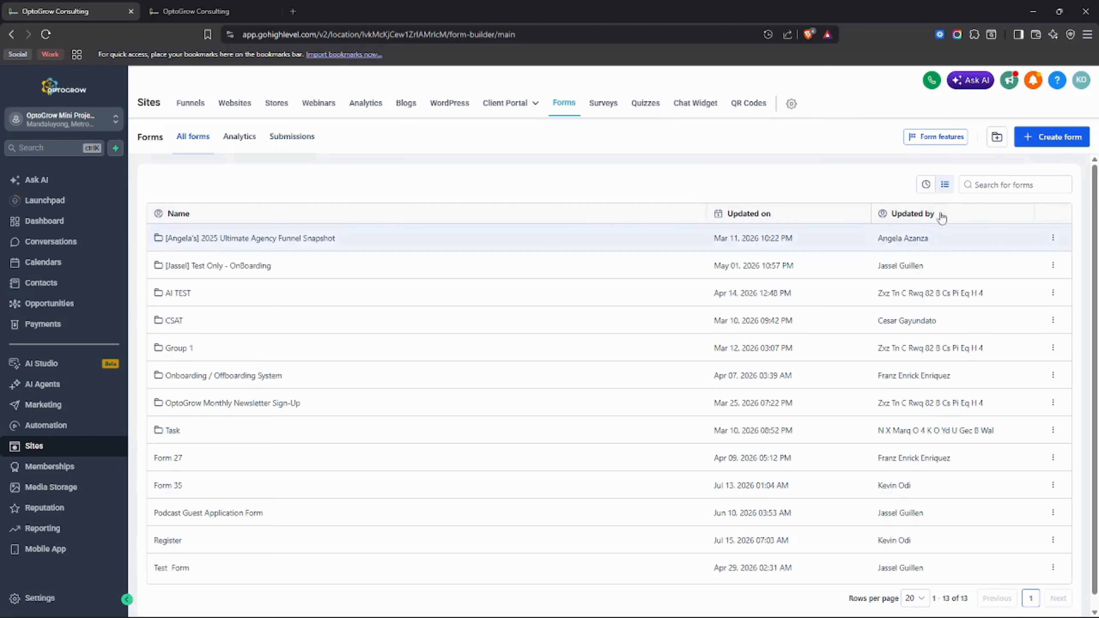
pyautogui.click(927, 185)
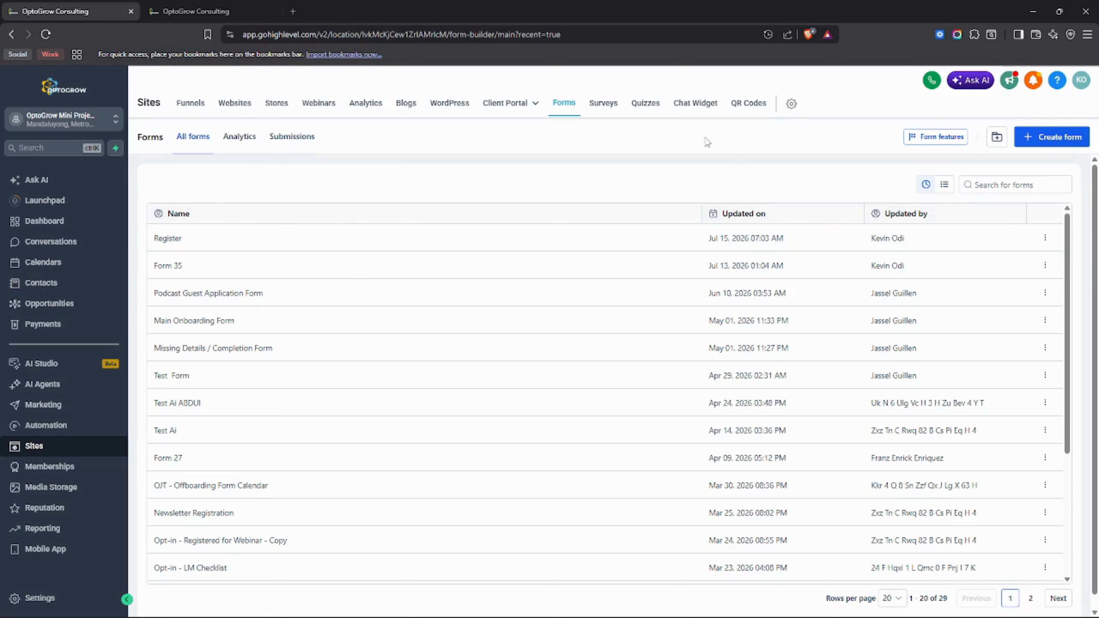
# Step: Open Surveys and Quizzes in background tabs, close the Thank You Page builder, and open Register
pyautogui.middleClick(613, 109)
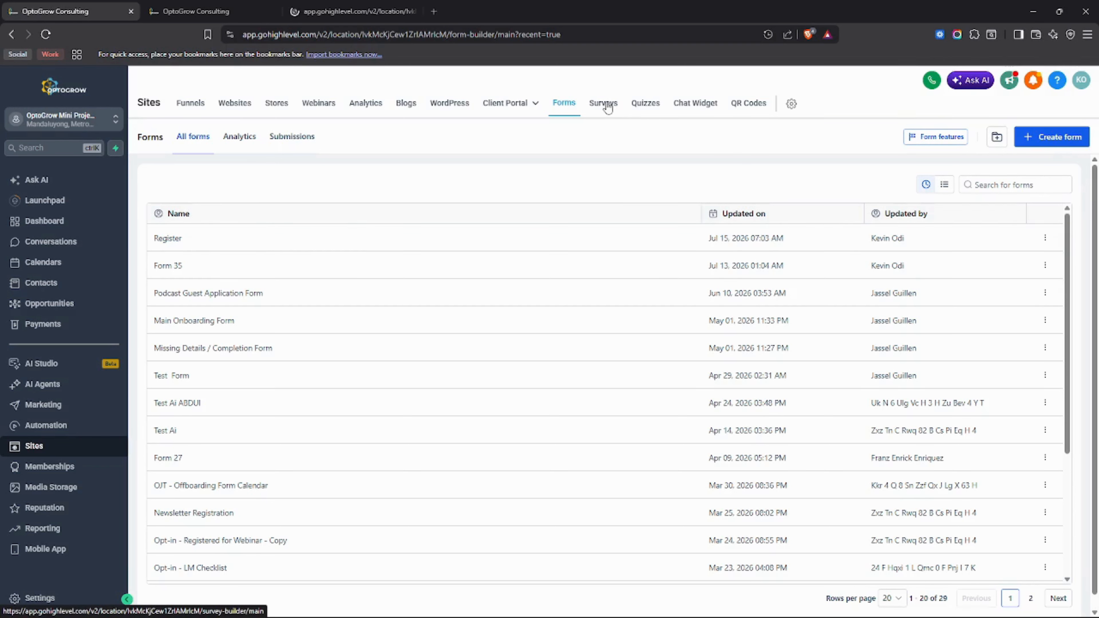
pyautogui.middleClick(656, 109)
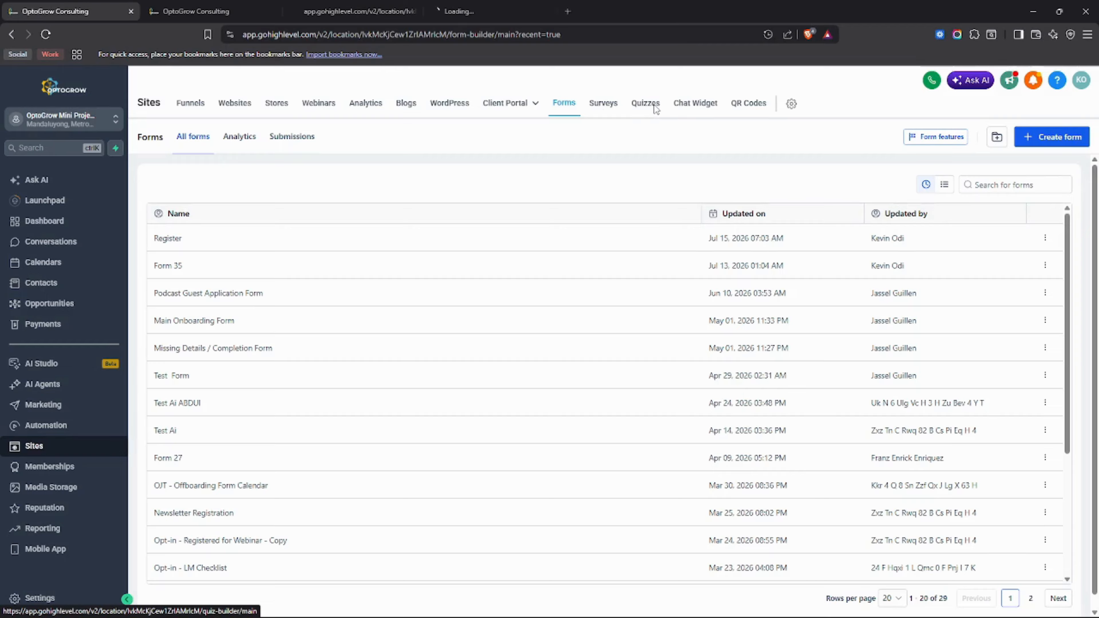
pyautogui.click(210, 10)
pyautogui.scroll(-10, 528, 246)
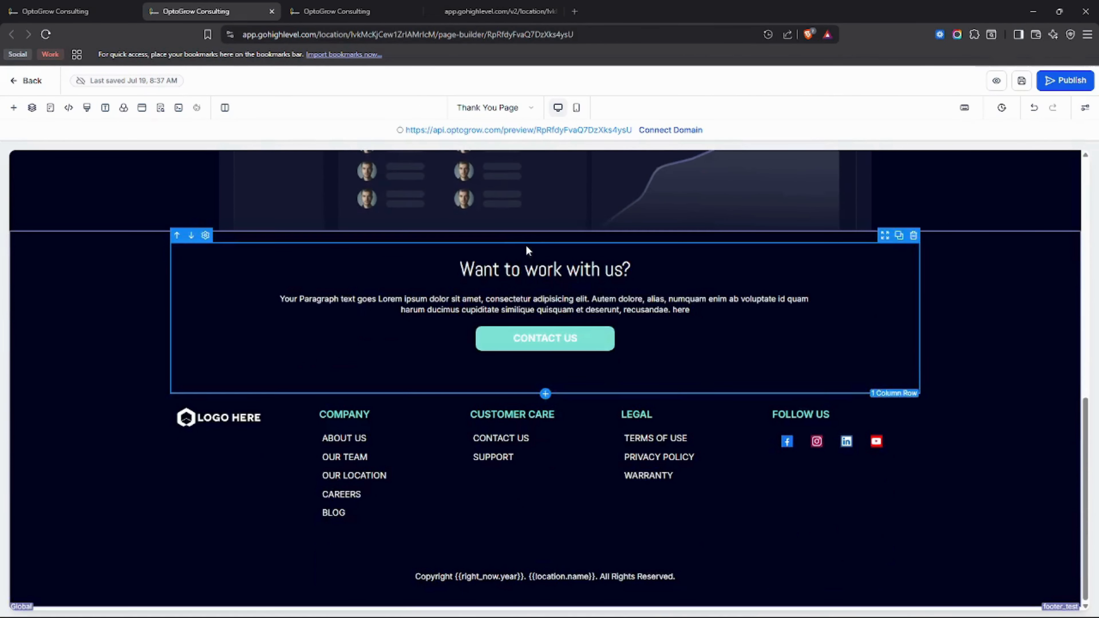
pyautogui.scroll(10, 526, 250)
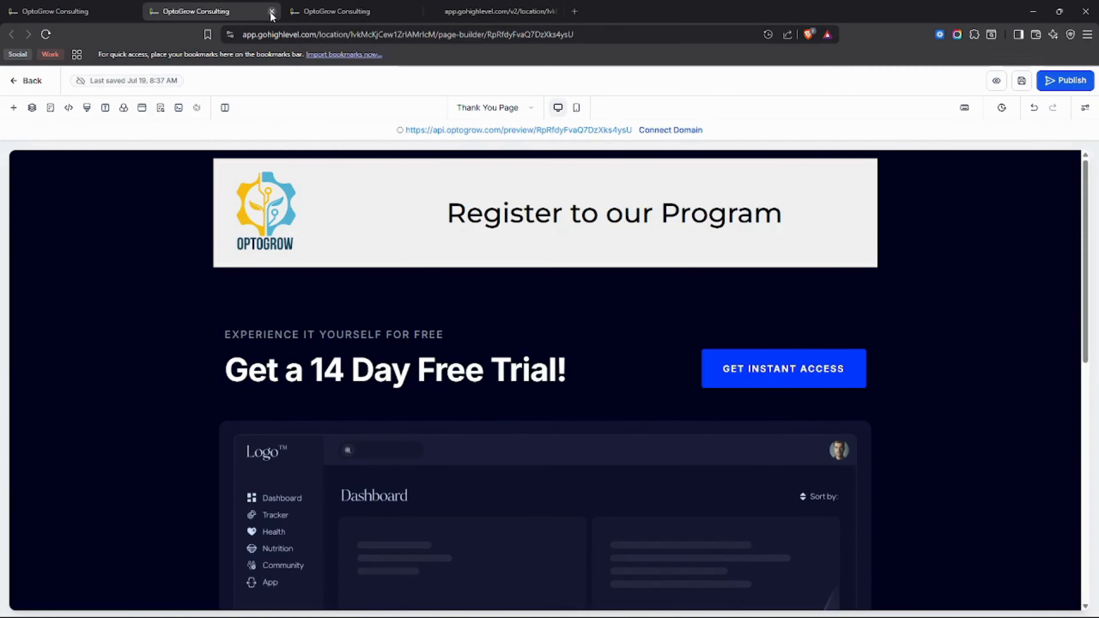
pyautogui.click(271, 11)
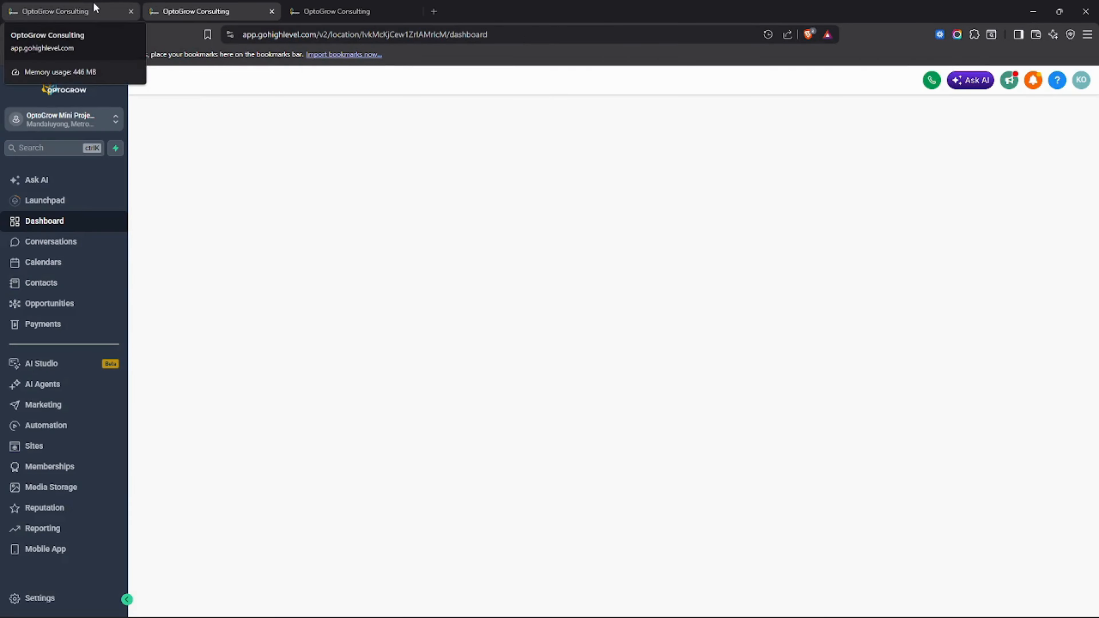
pyautogui.click(95, 8)
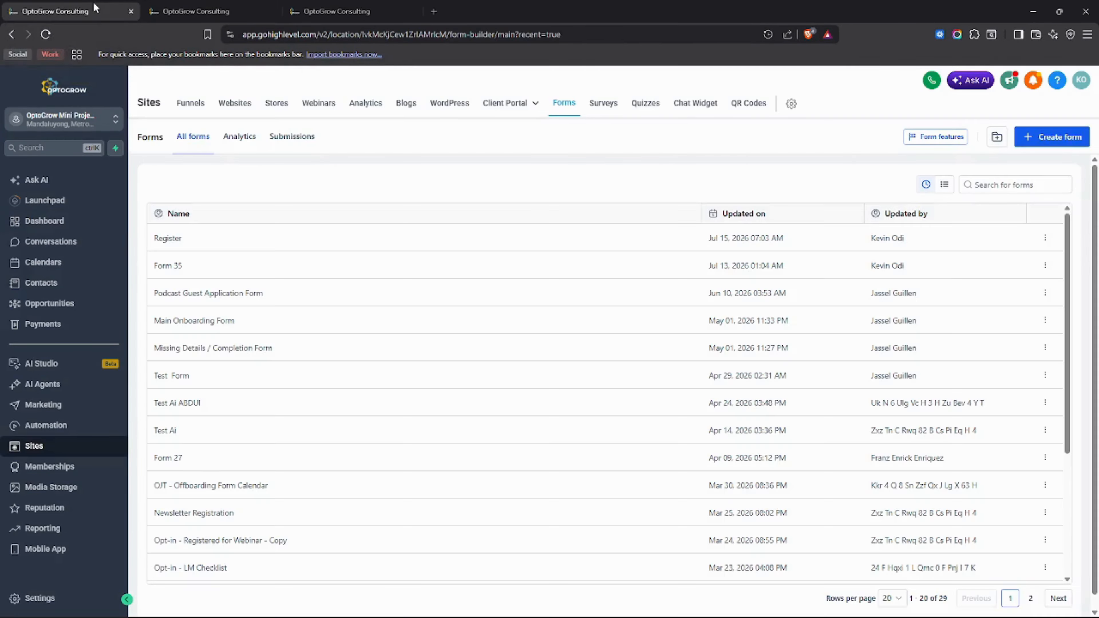
pyautogui.click(178, 241)
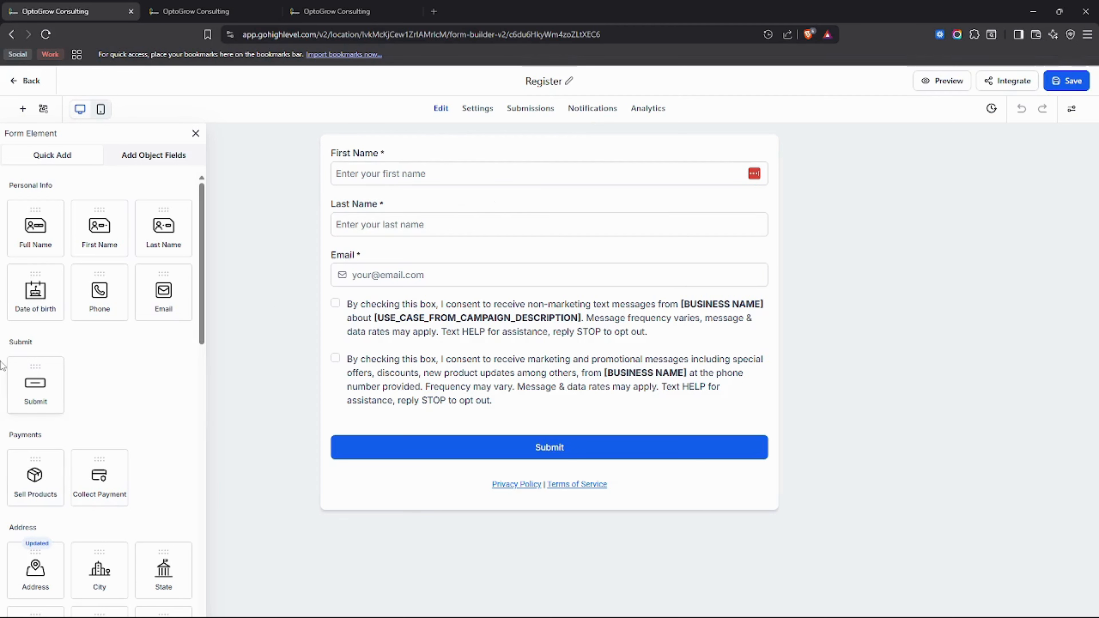
# Step: Scroll through the Register form in the builder to review its fields
pyautogui.scroll(-10, 88, 424)
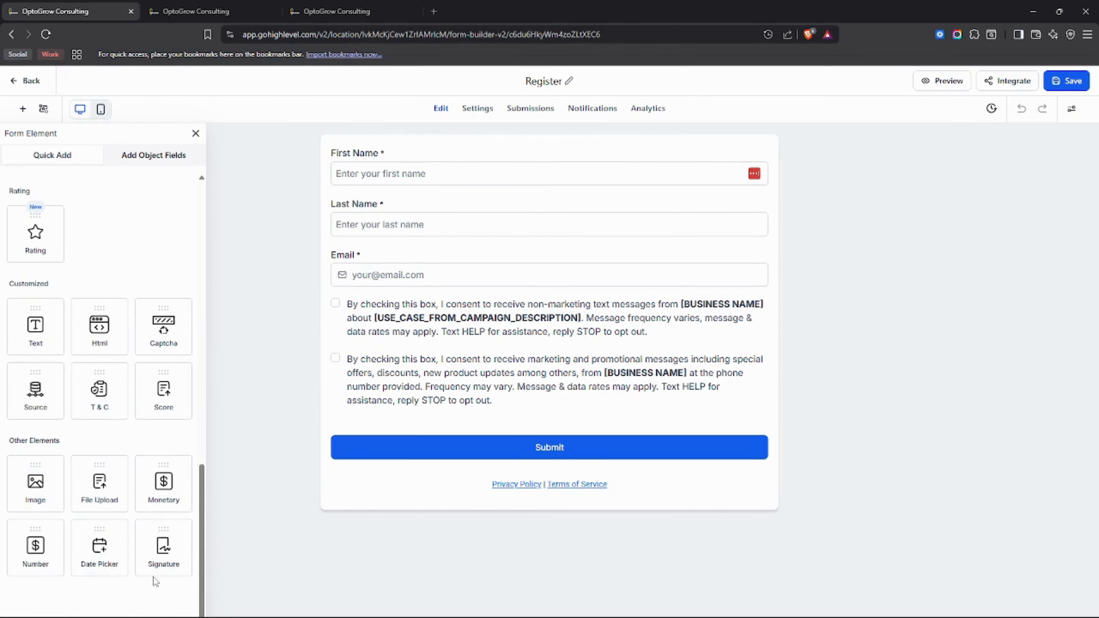
pyautogui.scroll(10, 168, 558)
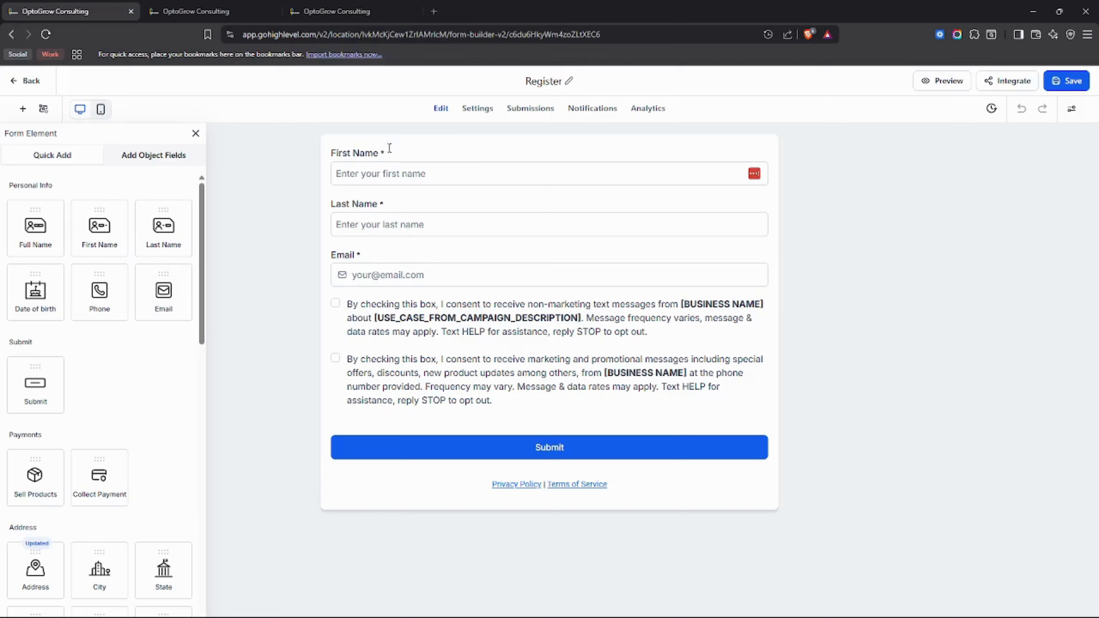
# Step: Test First Name's Required and Hidden options, leaving it optional and visible
pyautogui.click(454, 156)
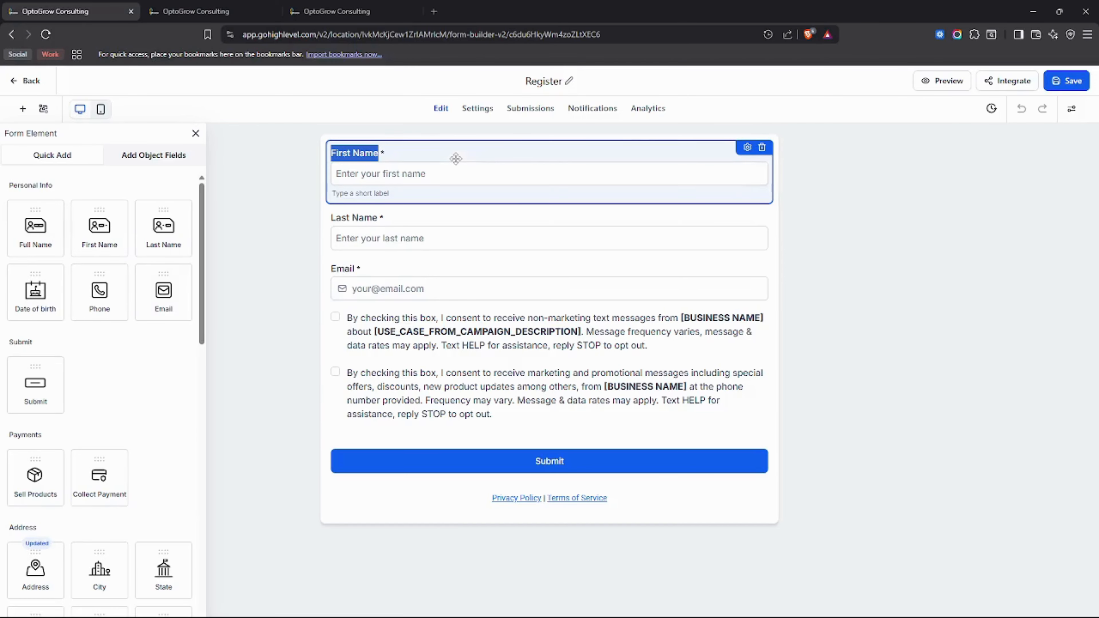
pyautogui.click(747, 147)
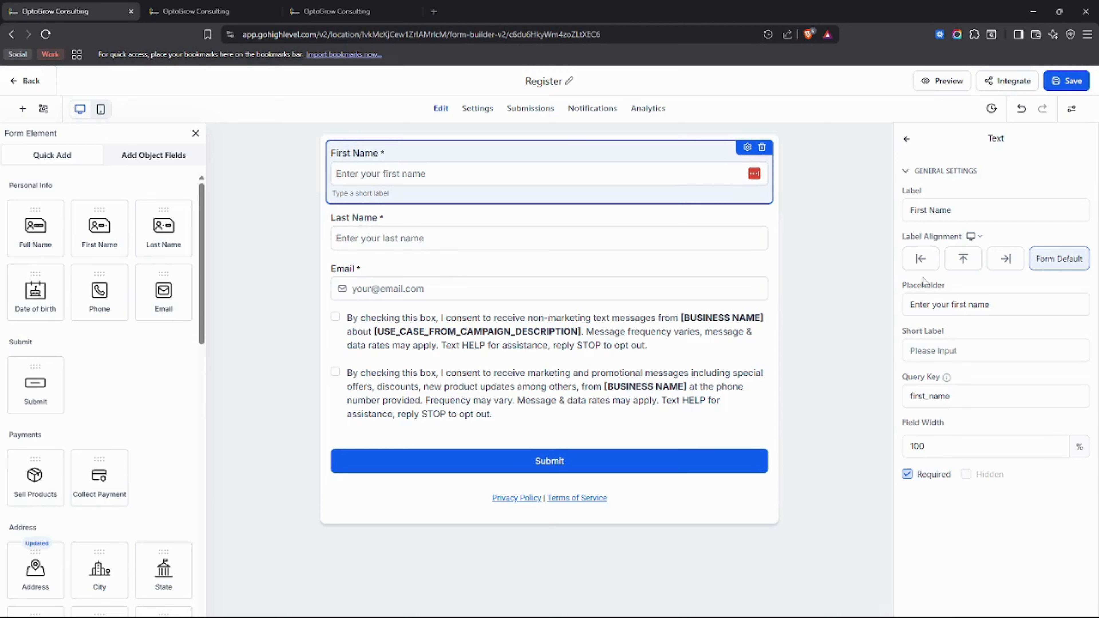
pyautogui.click(909, 479)
pyautogui.click(907, 475)
pyautogui.click(908, 476)
pyautogui.click(913, 476)
pyautogui.click(908, 478)
pyautogui.click(968, 479)
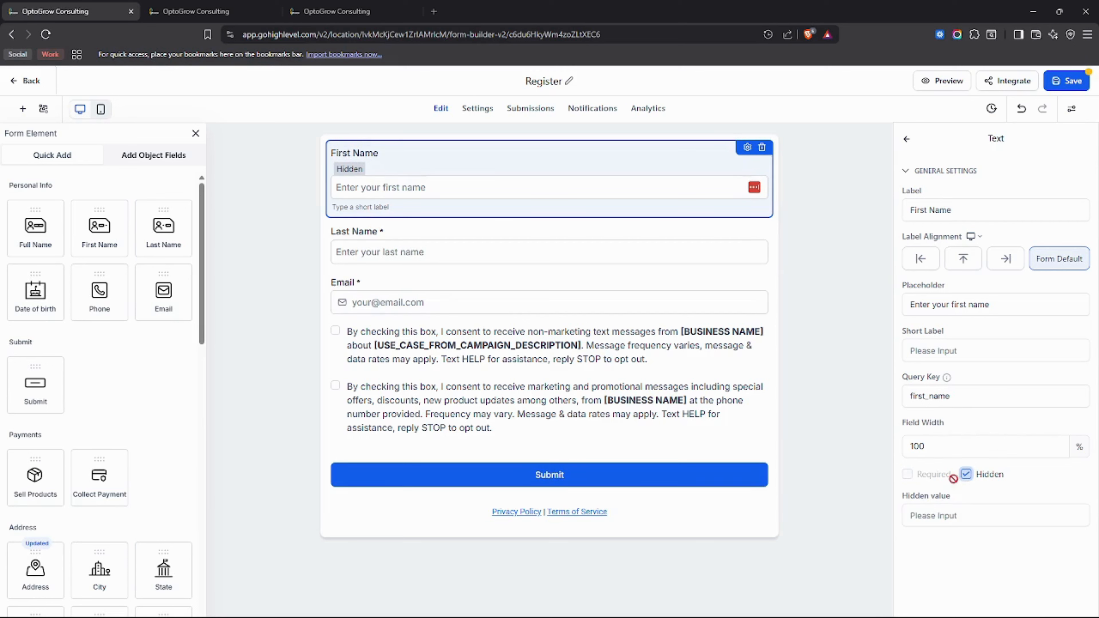
pyautogui.click(956, 517)
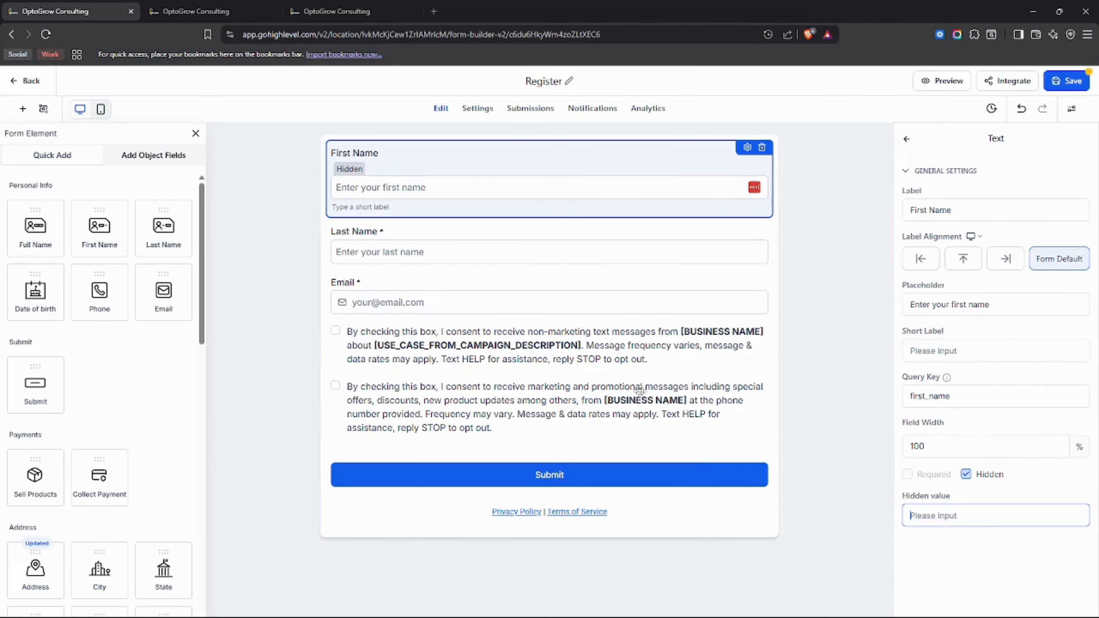
pyautogui.click(965, 474)
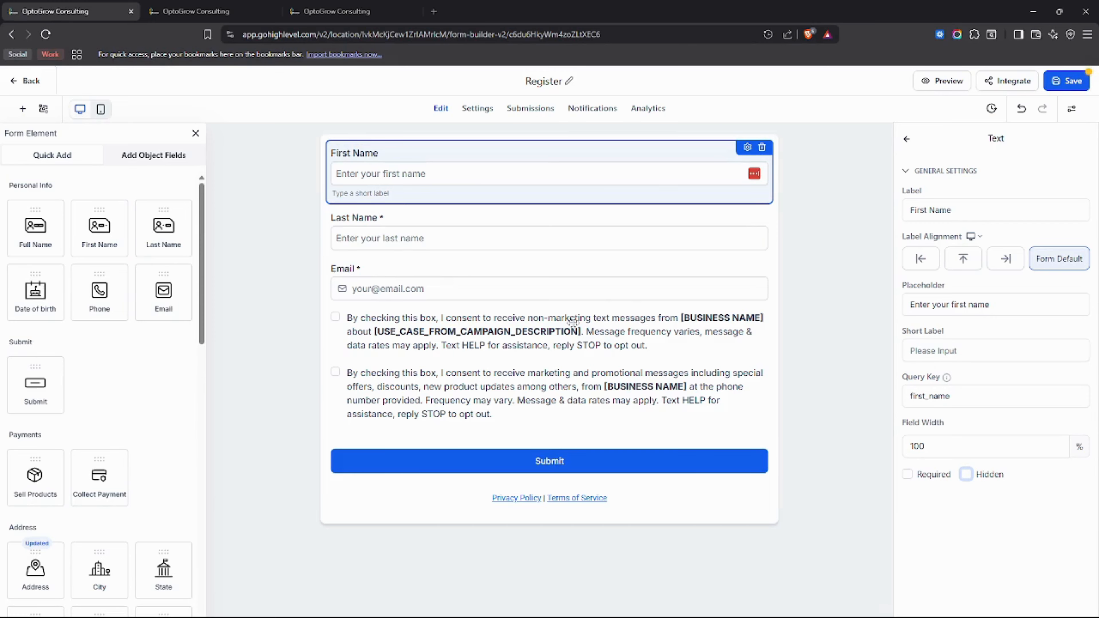
# Step: Browse the Object Fields and quick-add Form Elements panels, closing an early new-field window
pyautogui.click(137, 161)
pyautogui.click(170, 185)
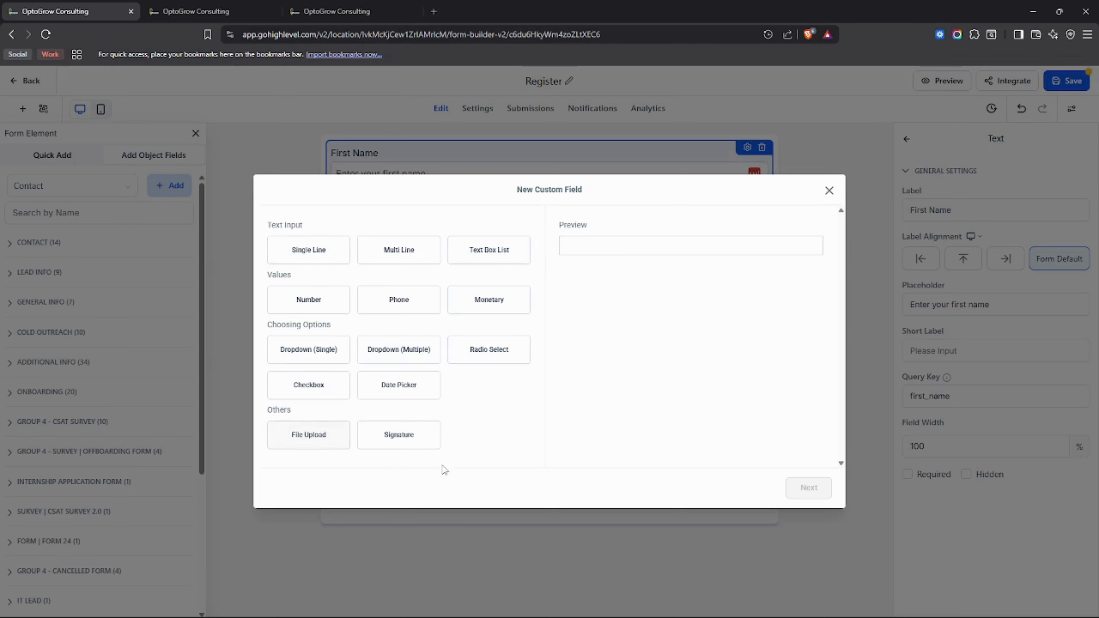
pyautogui.click(821, 193)
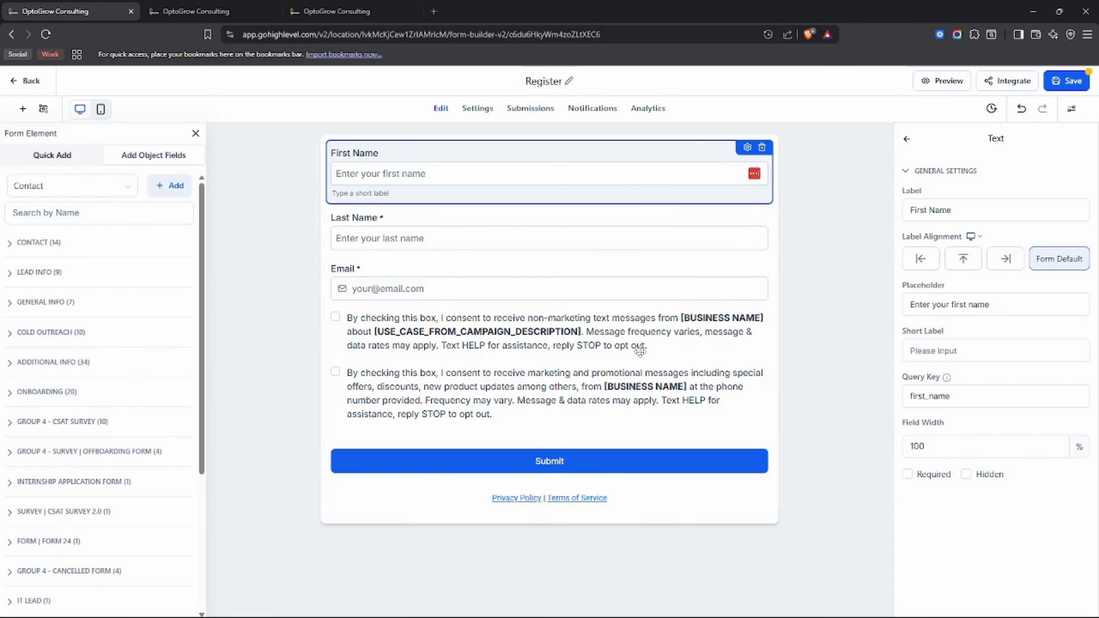
pyautogui.click(54, 155)
pyautogui.scroll(-15, 111, 344)
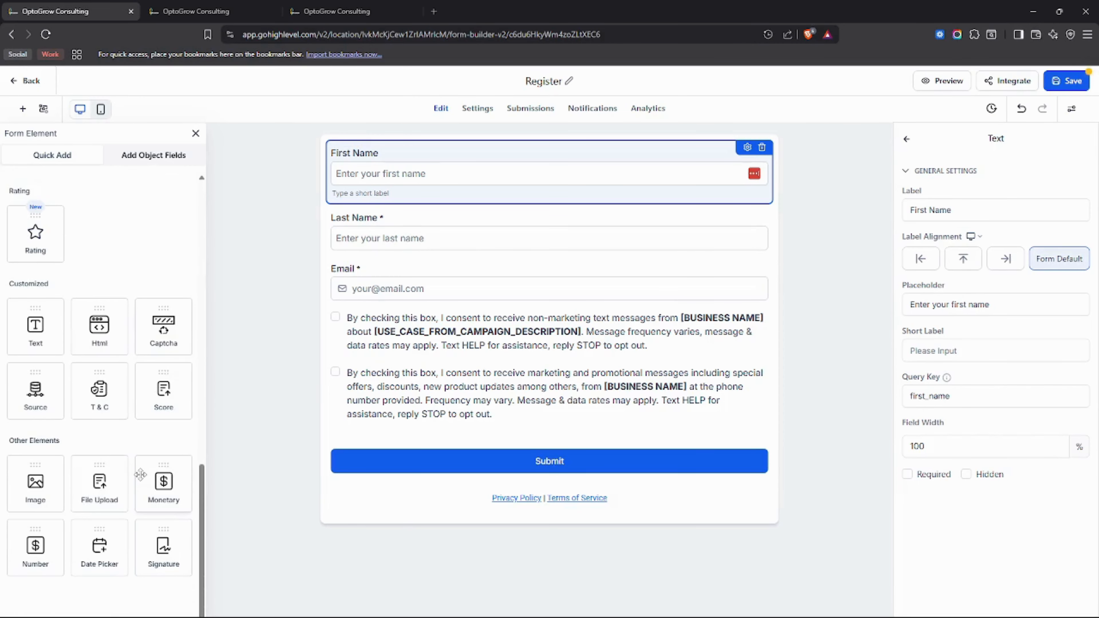
pyautogui.scroll(8, 173, 546)
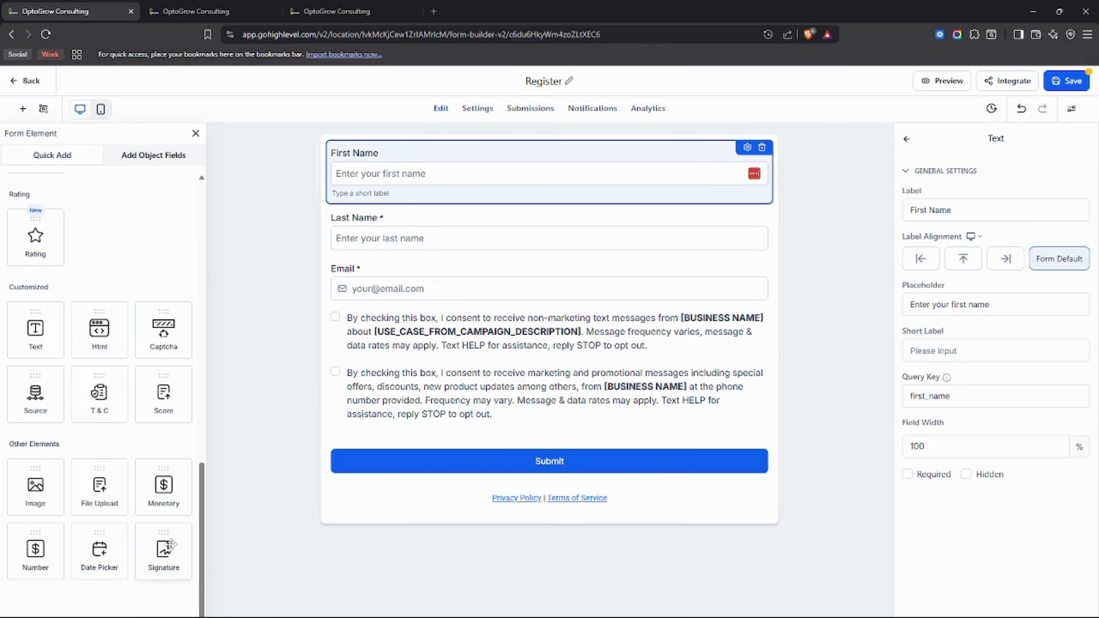
pyautogui.scroll(8, 165, 529)
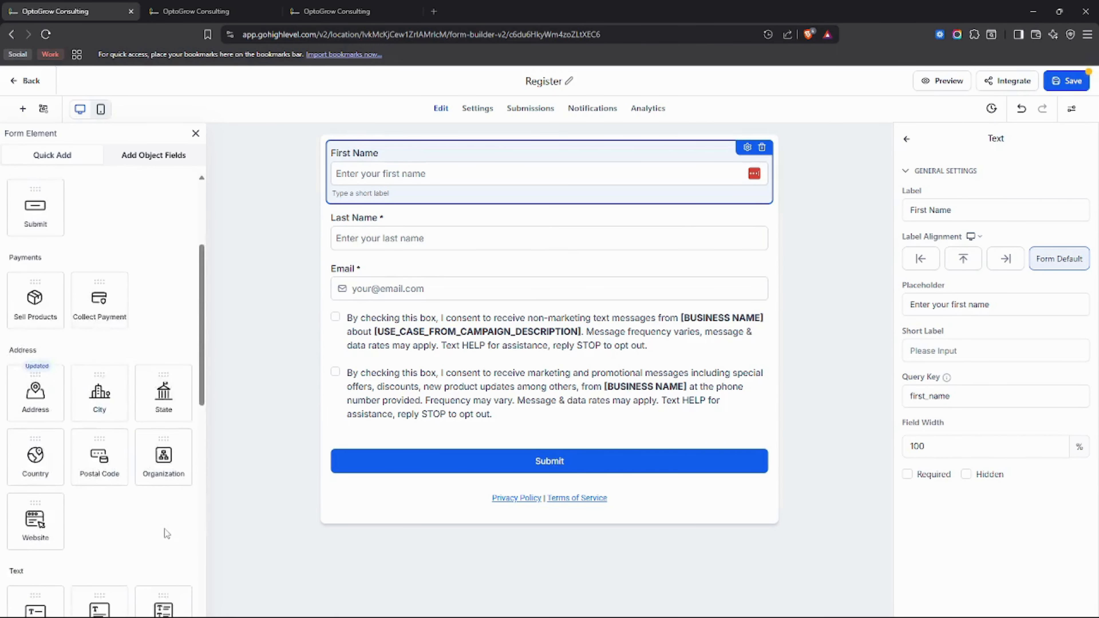
# Step: Keep the Contact object in Add Object Fields and start a new custom field
pyautogui.click(131, 157)
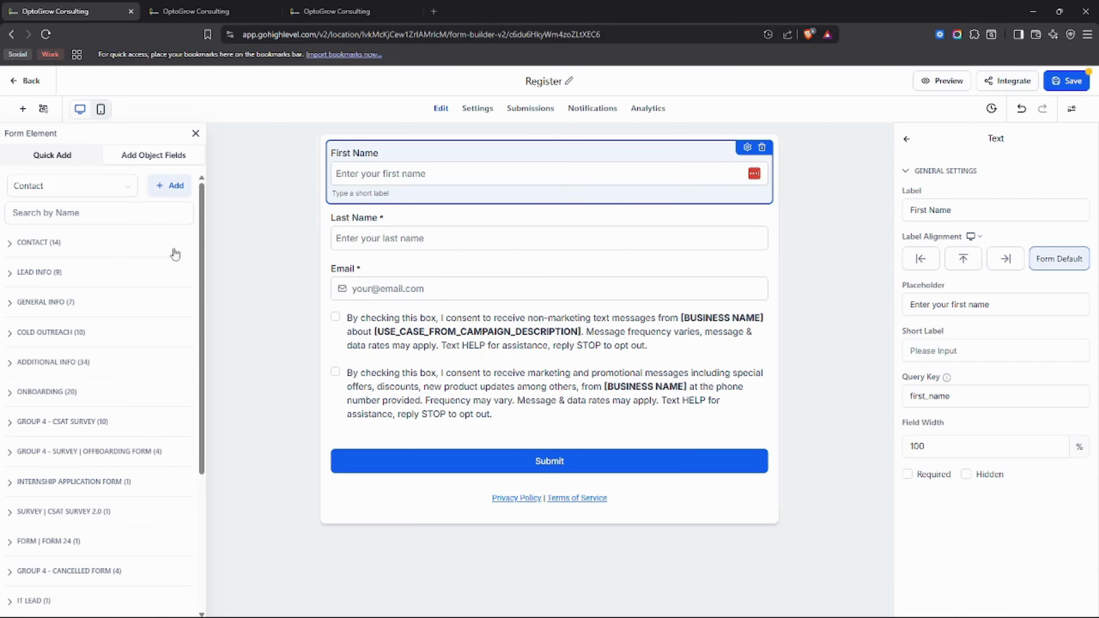
pyautogui.click(193, 213)
pyautogui.click(137, 186)
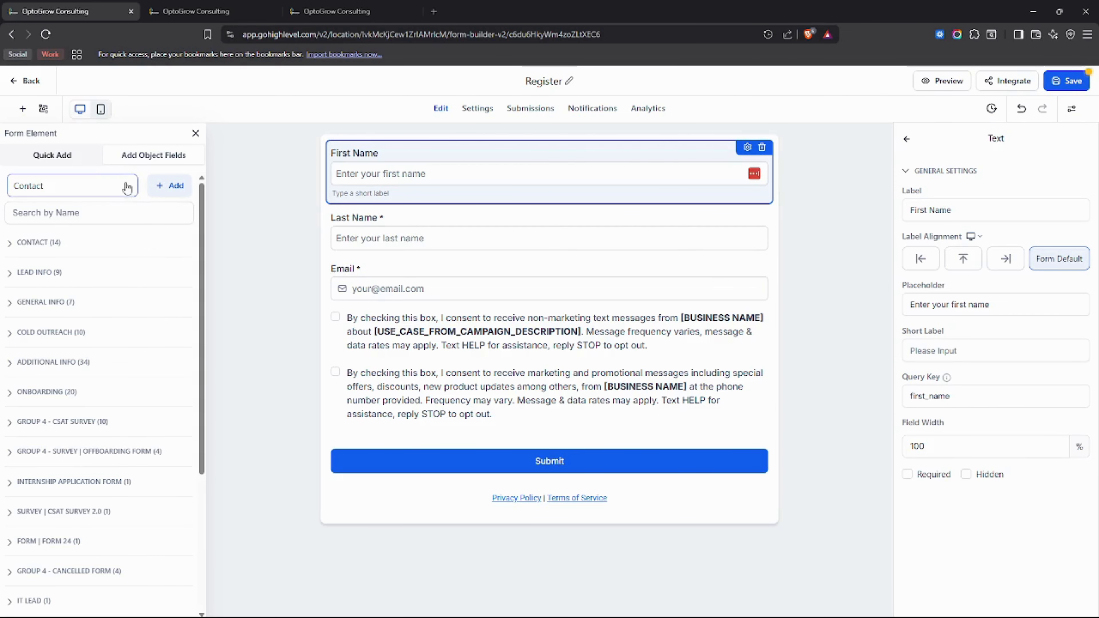
pyautogui.click(168, 185)
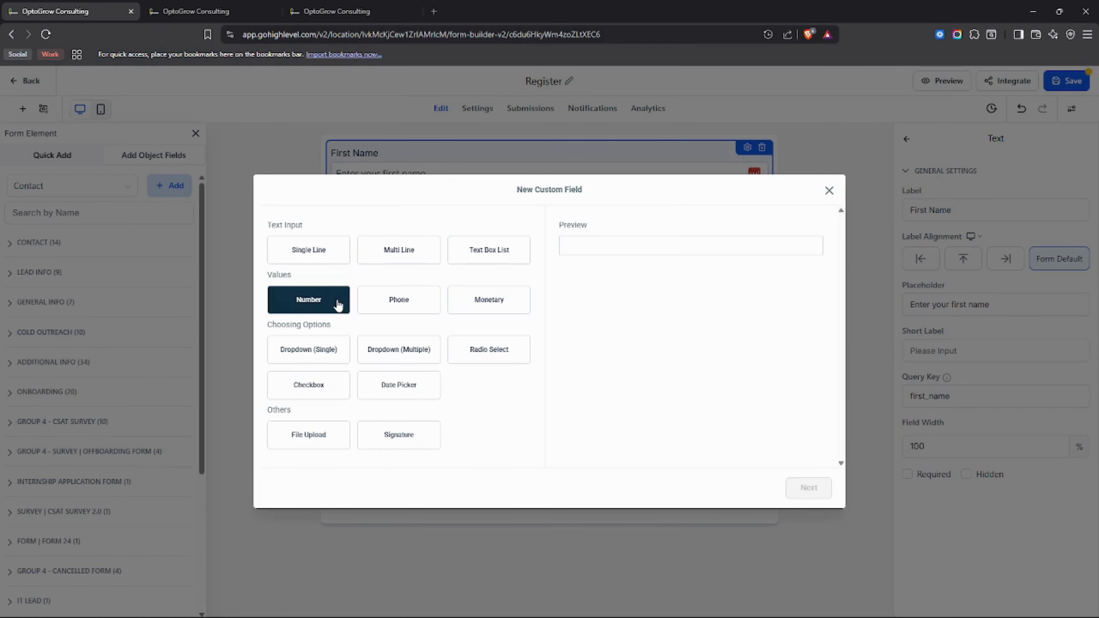
# Step: Preview the Monetary, Phone and Number field types in the Values group
pyautogui.click(486, 311)
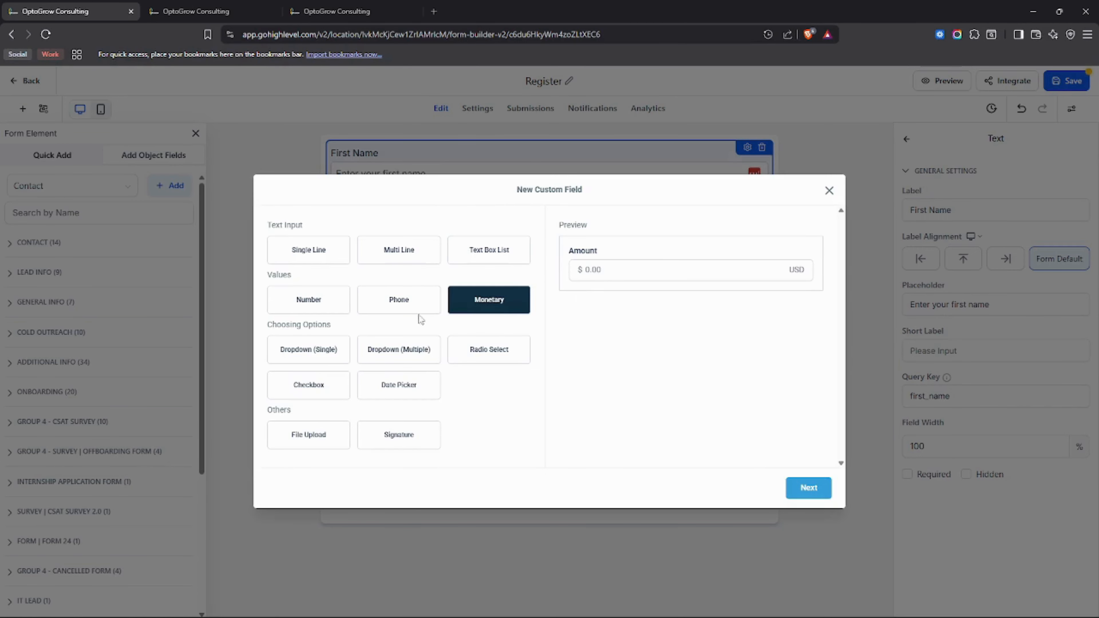
pyautogui.click(418, 305)
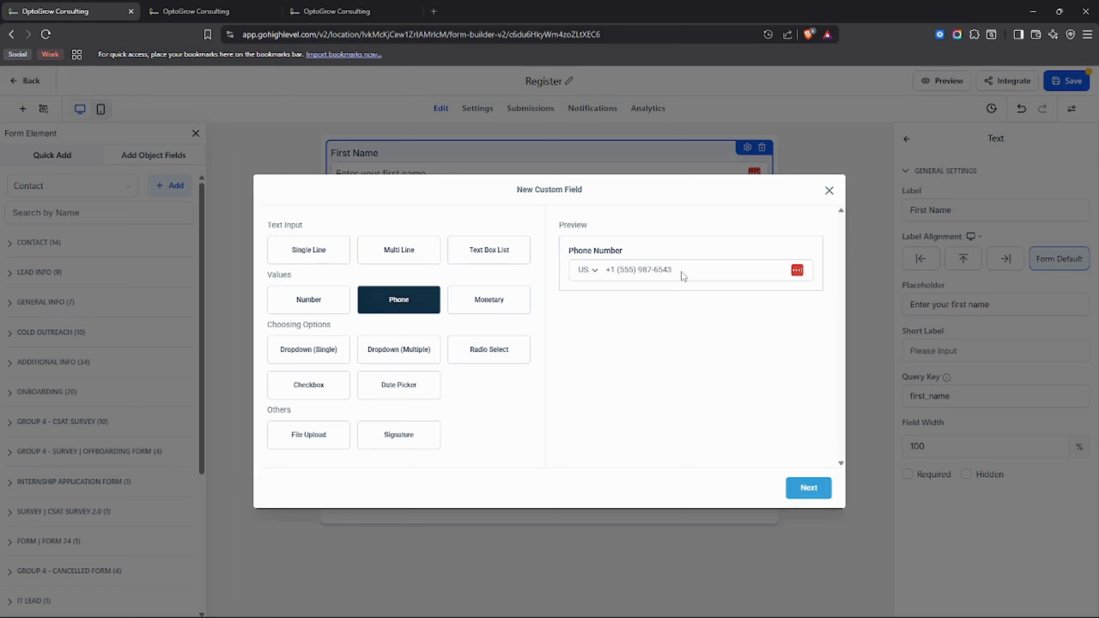
pyautogui.click(326, 299)
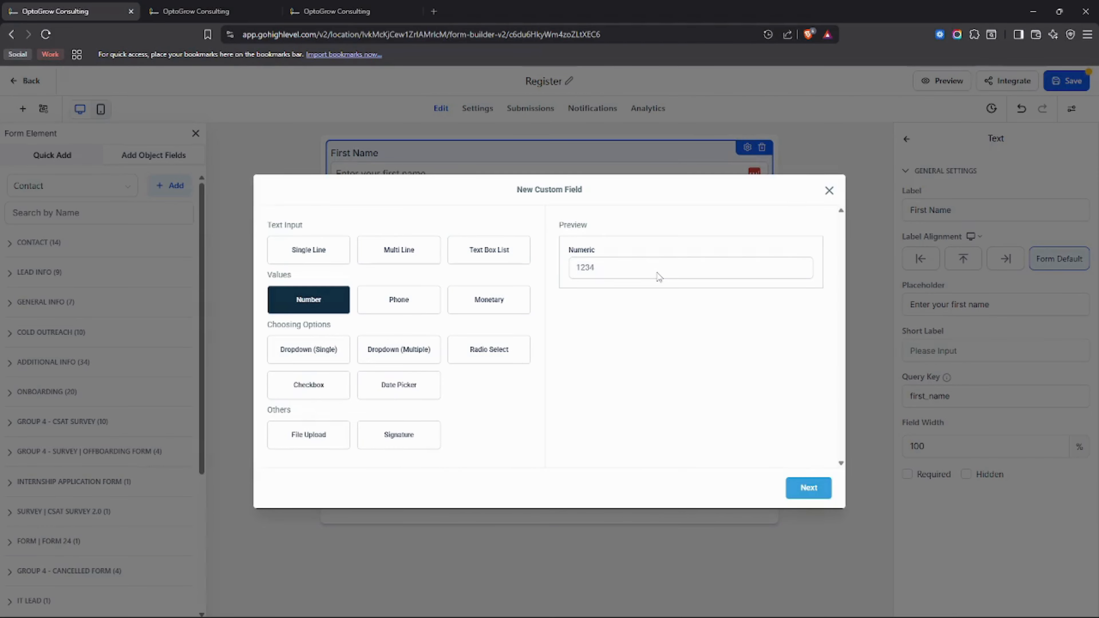
pyautogui.click(367, 309)
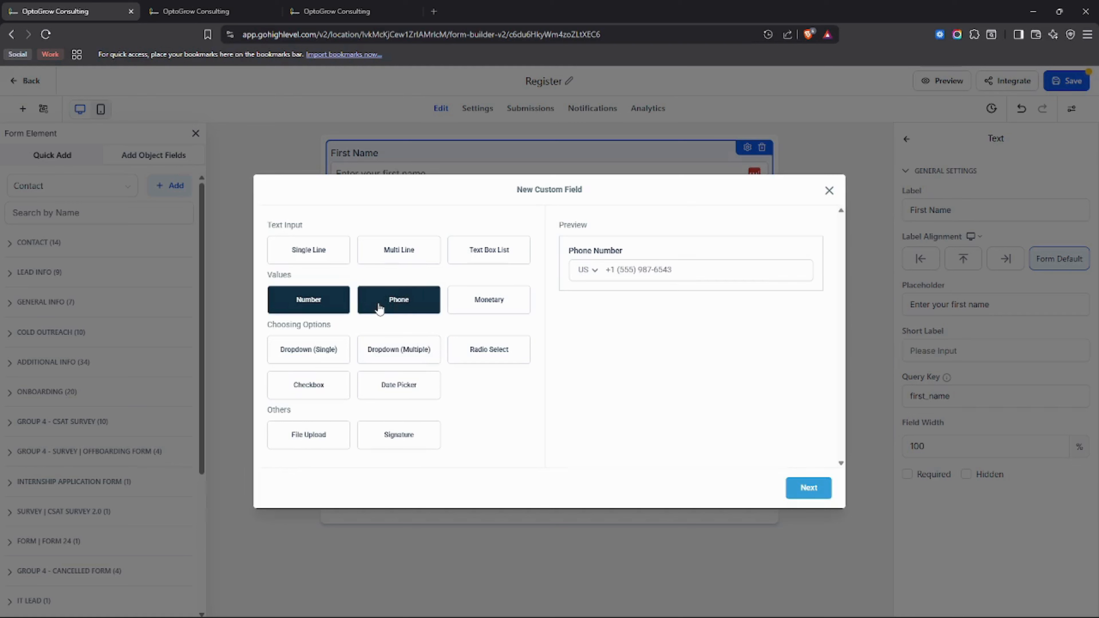
pyautogui.click(520, 303)
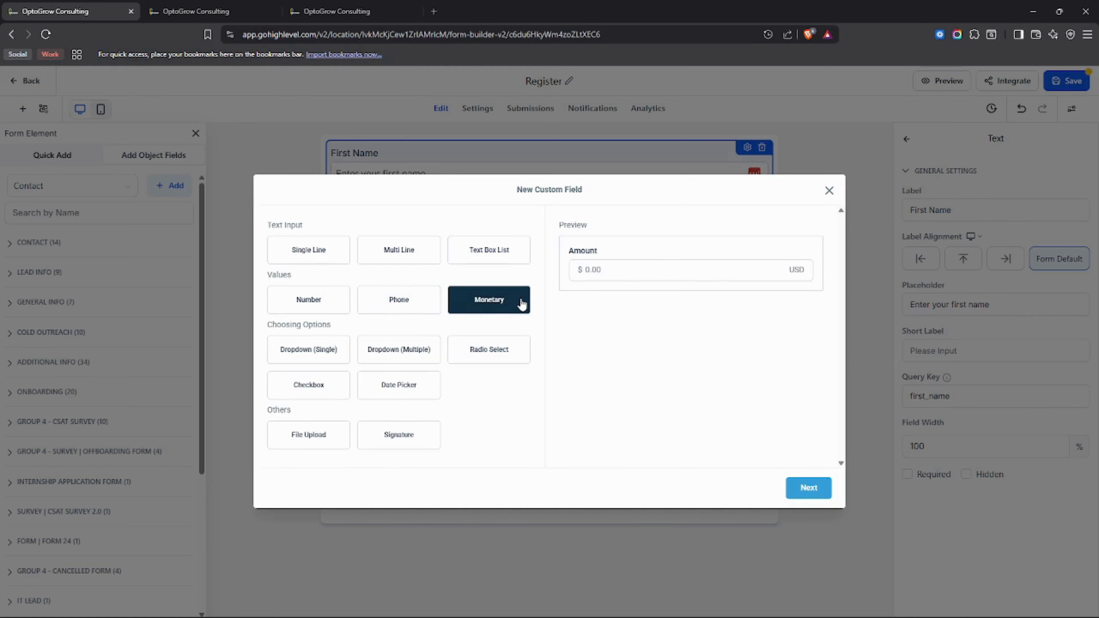
pyautogui.moveTo(295, 278); pyautogui.dragTo(266, 281)
# Step: Preview the Single Line, Multi Line and Text Box List text input types
pyautogui.moveTo(310, 227); pyautogui.dragTo(265, 226)
pyautogui.click(321, 249)
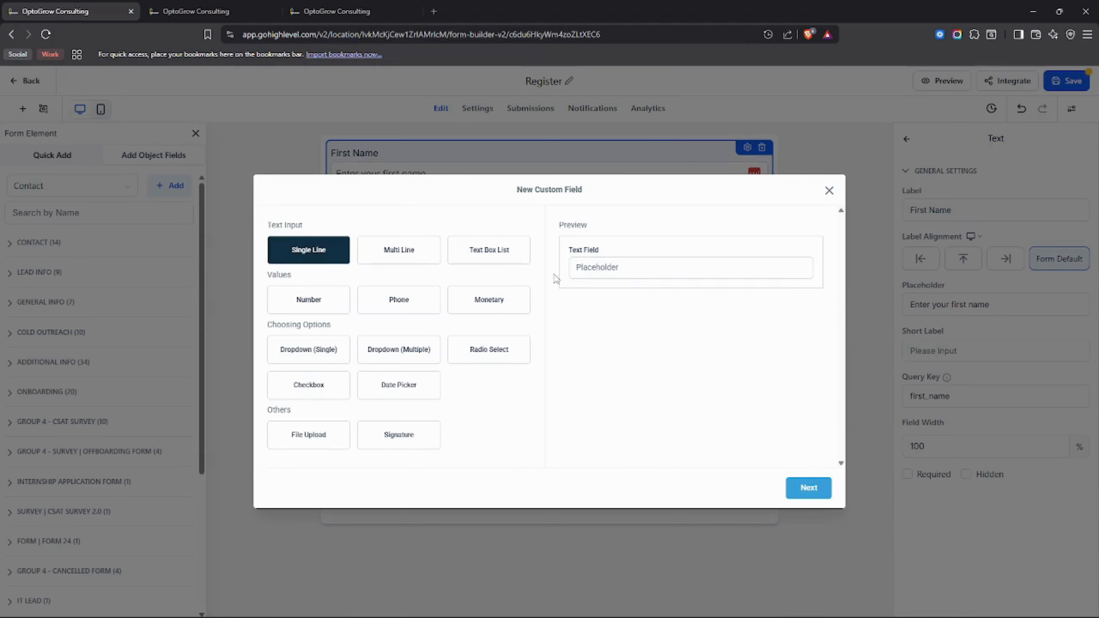
pyautogui.click(399, 249)
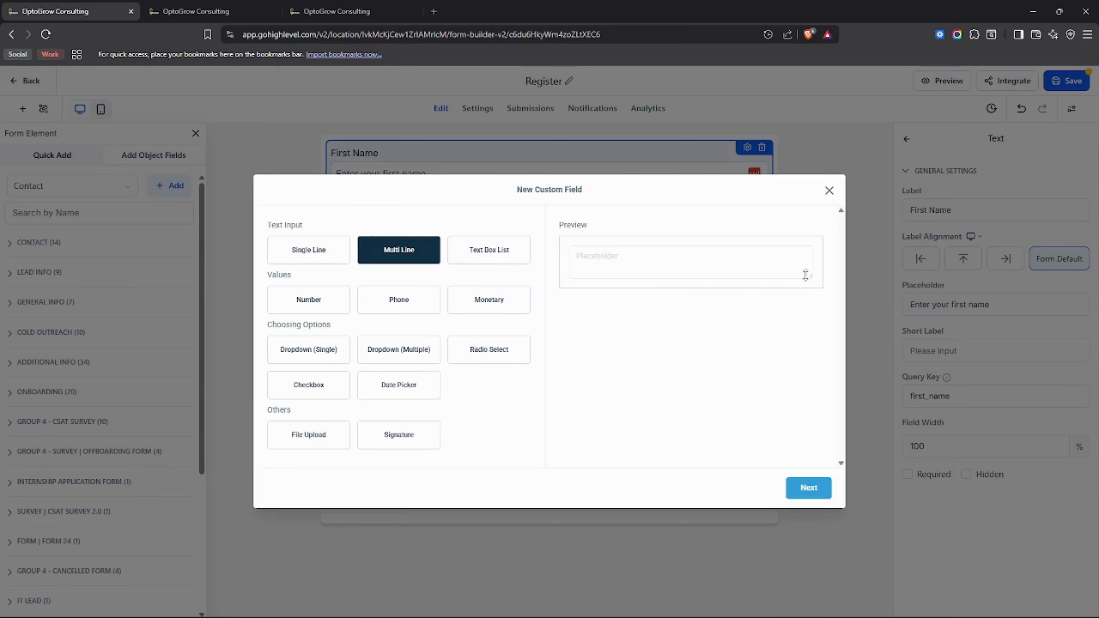
pyautogui.click(489, 250)
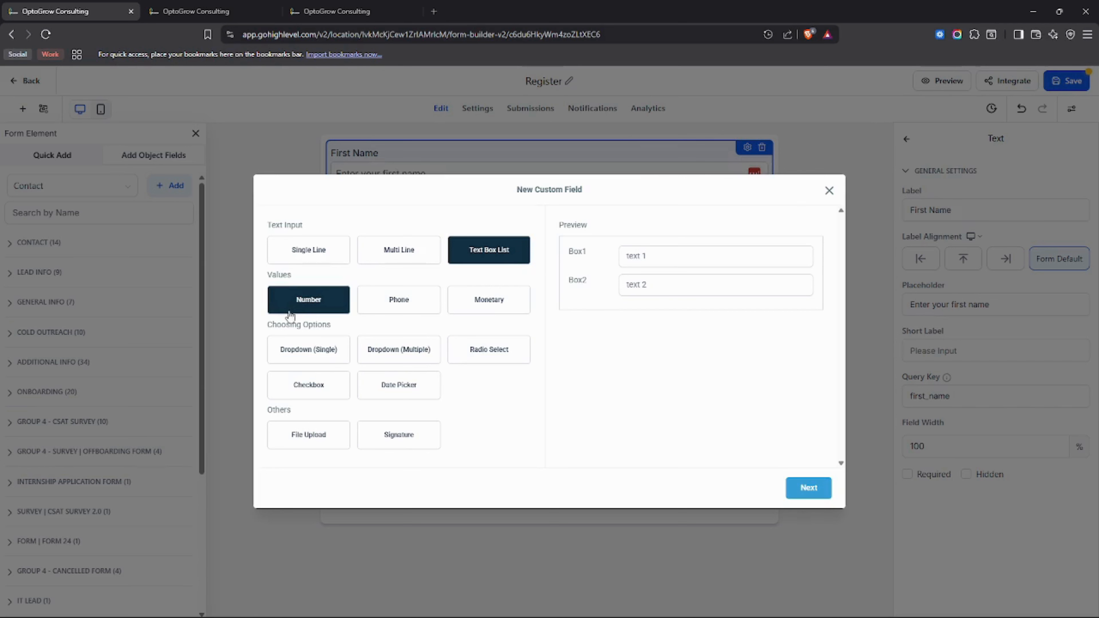
# Step: Preview the Dropdown (Single) type and try its sample dropdown options
pyautogui.click(320, 355)
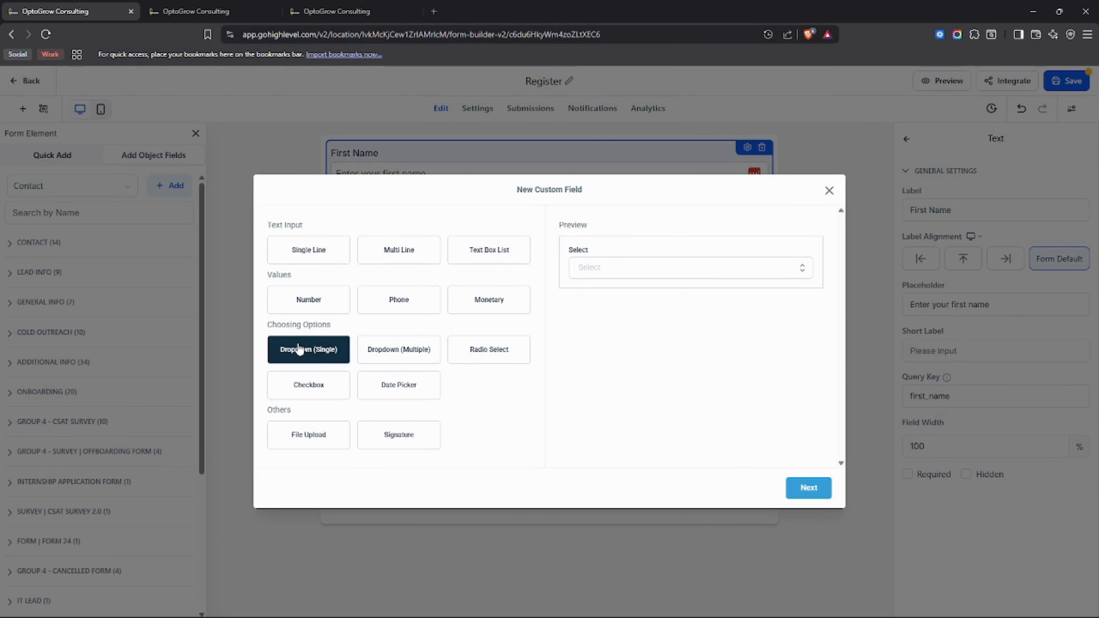
pyautogui.moveTo(341, 329); pyautogui.dragTo(281, 335)
pyautogui.click(370, 331)
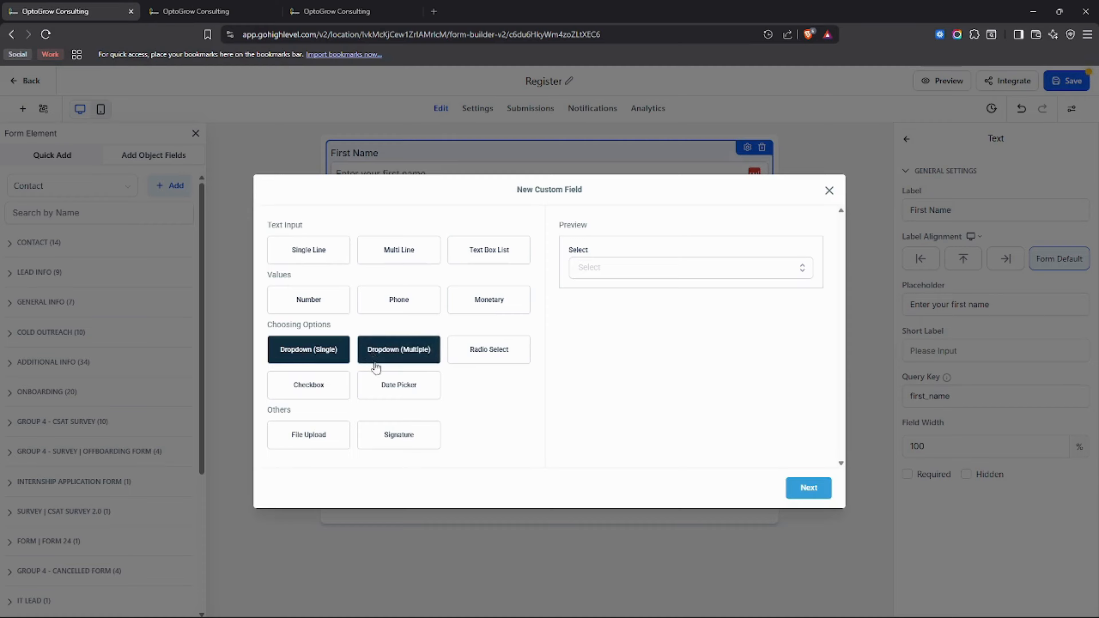
pyautogui.click(737, 275)
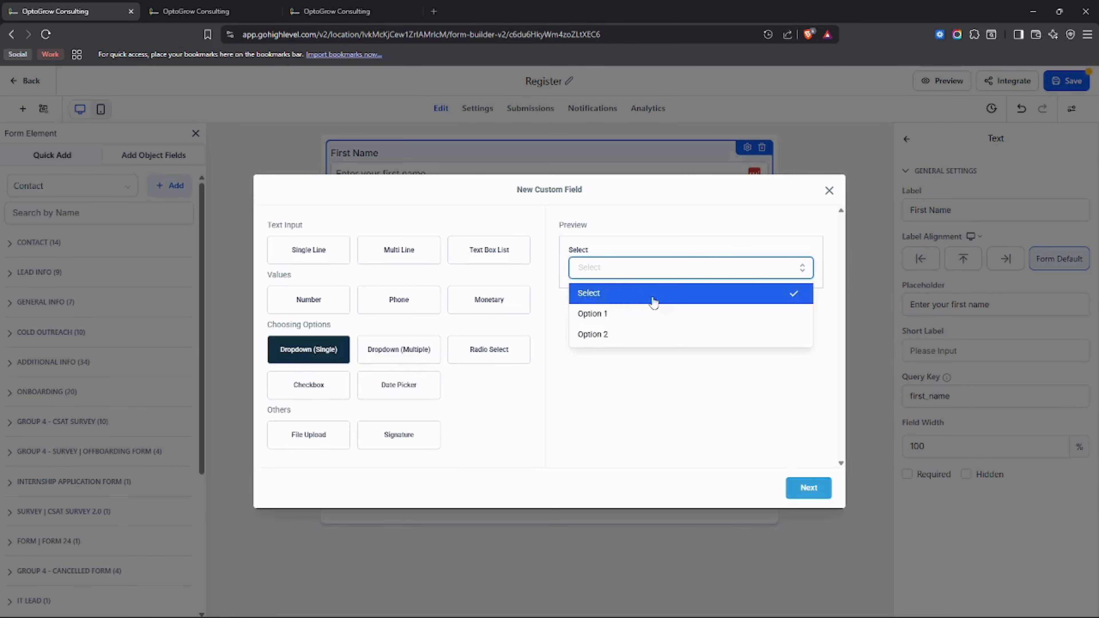
pyautogui.click(596, 334)
pyautogui.click(620, 273)
pyautogui.click(614, 335)
pyautogui.click(651, 273)
# Step: Preview the Dropdown (Multiple) and Radio Select types, trying their sample options
pyautogui.click(428, 348)
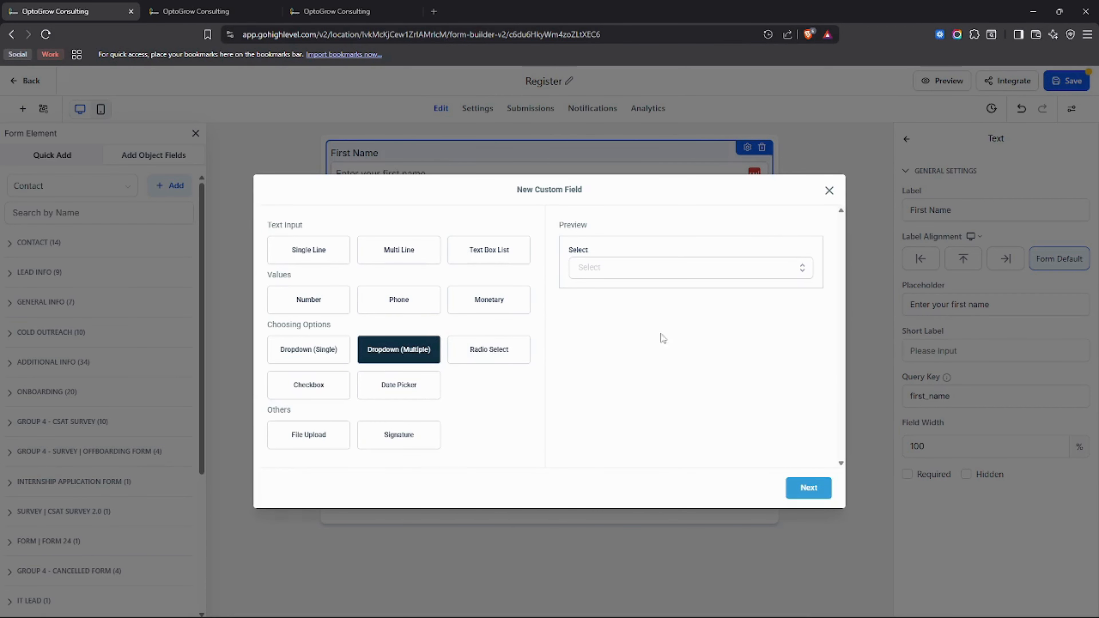
pyautogui.click(723, 272)
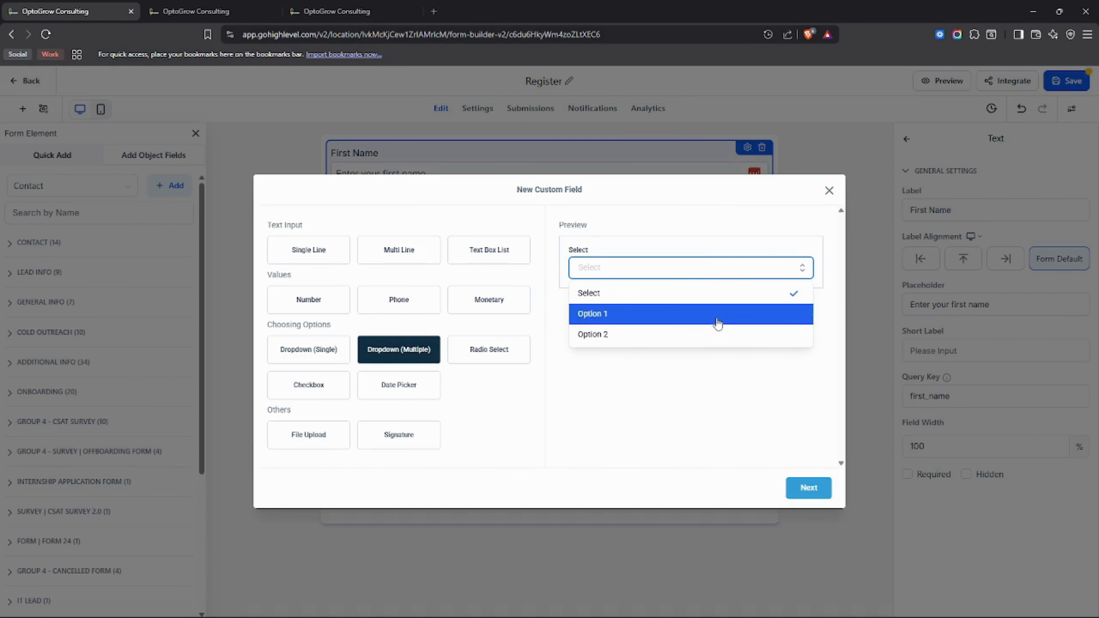
pyautogui.click(720, 305)
pyautogui.click(737, 272)
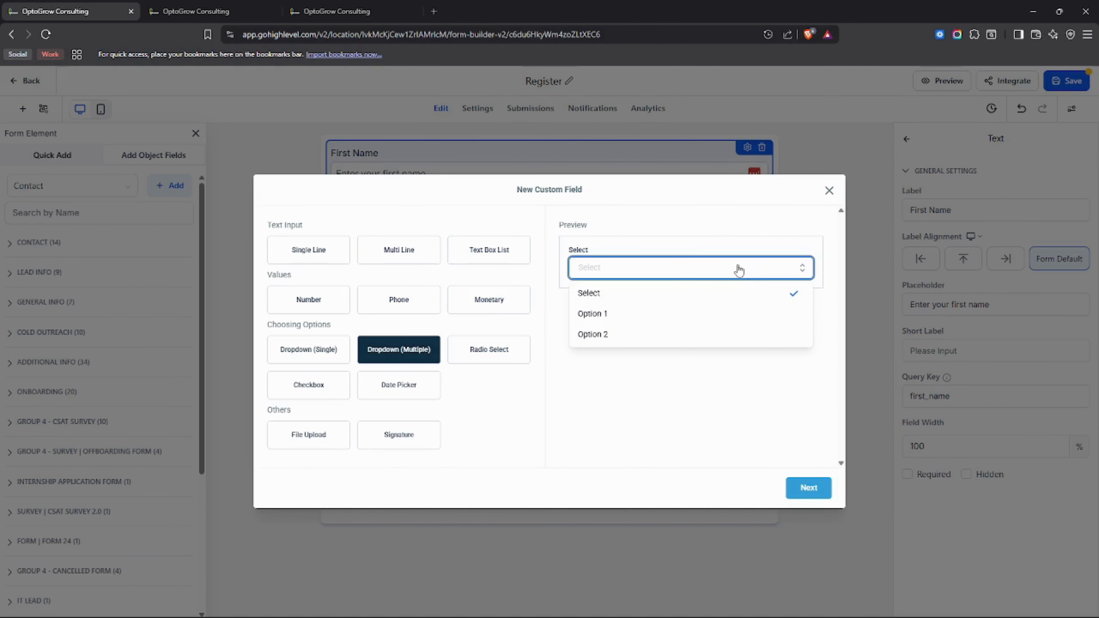
pyautogui.click(493, 350)
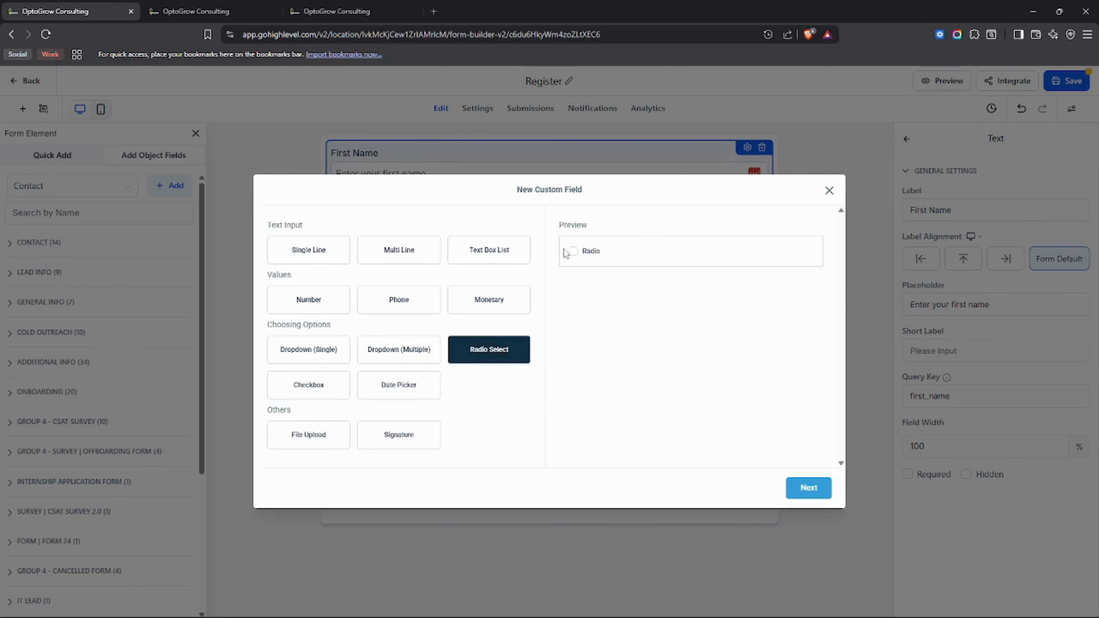
pyautogui.click(574, 254)
# Step: Toggle between Checkbox and Radio Select, then choose Date Picker and open its July 2026 calendar
pyautogui.click(316, 395)
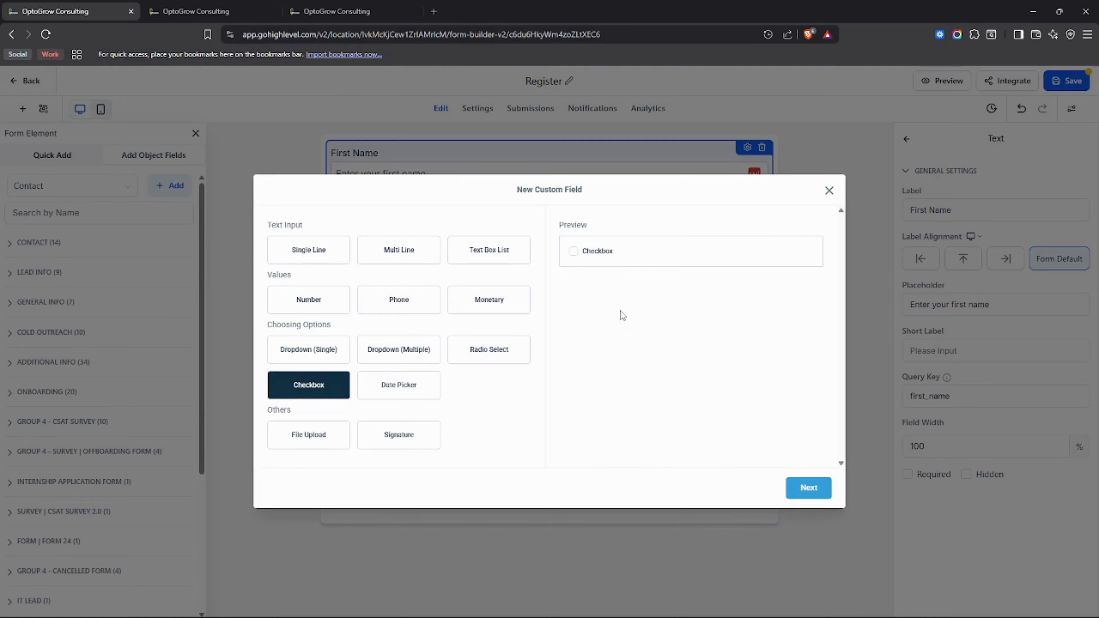
pyautogui.click(405, 394)
pyautogui.click(486, 363)
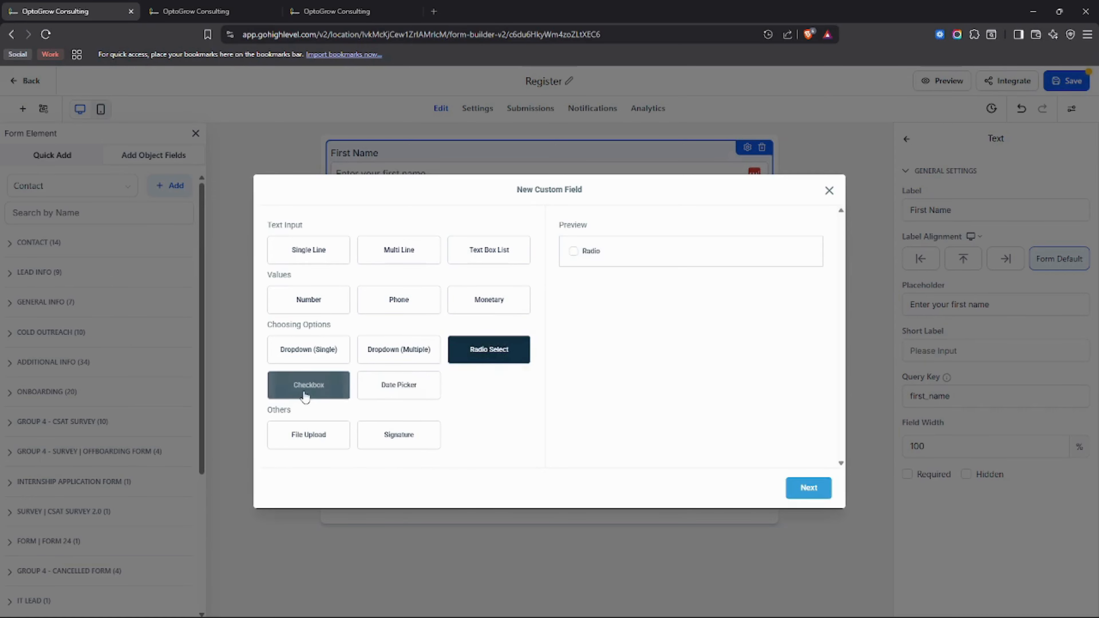
pyautogui.click(303, 385)
pyautogui.click(489, 353)
pyautogui.click(311, 385)
pyautogui.click(512, 361)
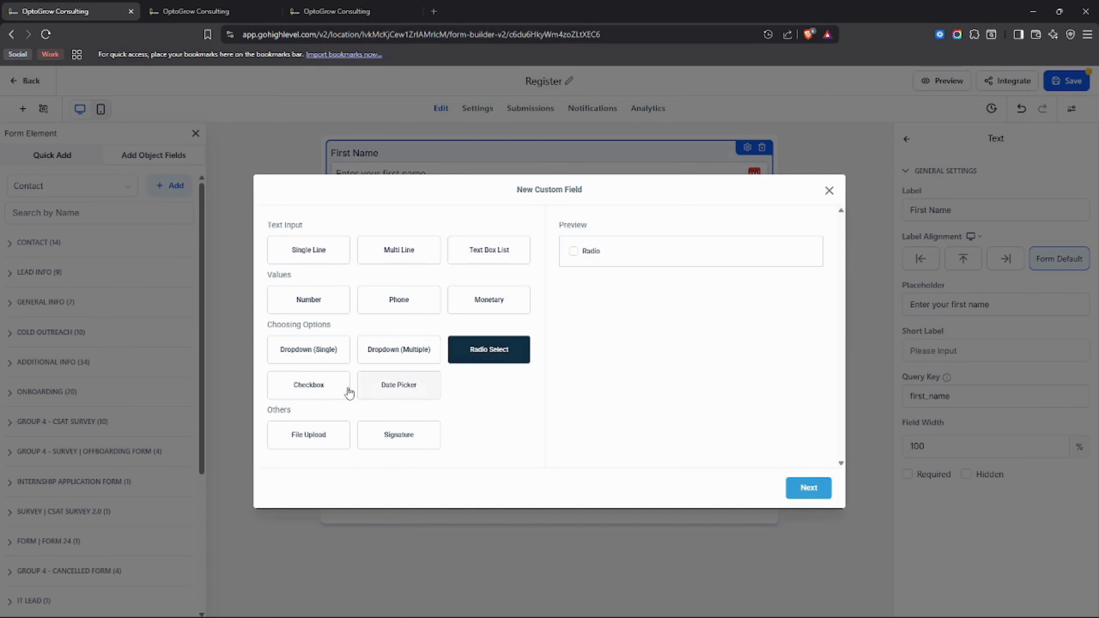
pyautogui.click(346, 392)
pyautogui.click(485, 352)
pyautogui.click(572, 251)
pyautogui.click(309, 384)
pyautogui.click(573, 251)
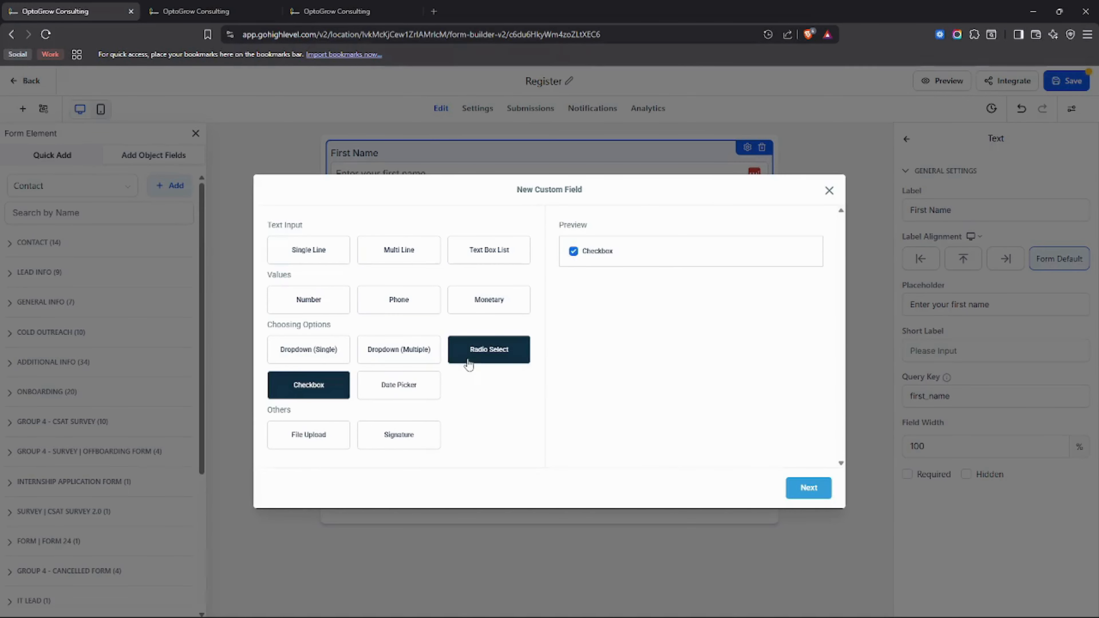
pyautogui.click(480, 362)
pyautogui.click(573, 252)
pyautogui.click(323, 385)
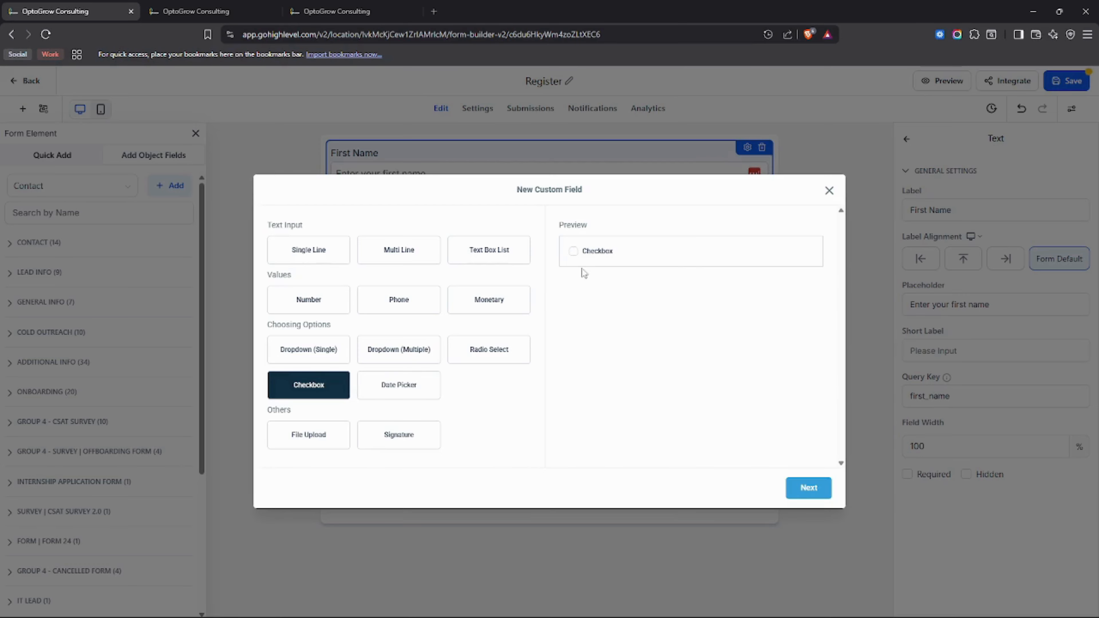
pyautogui.click(423, 390)
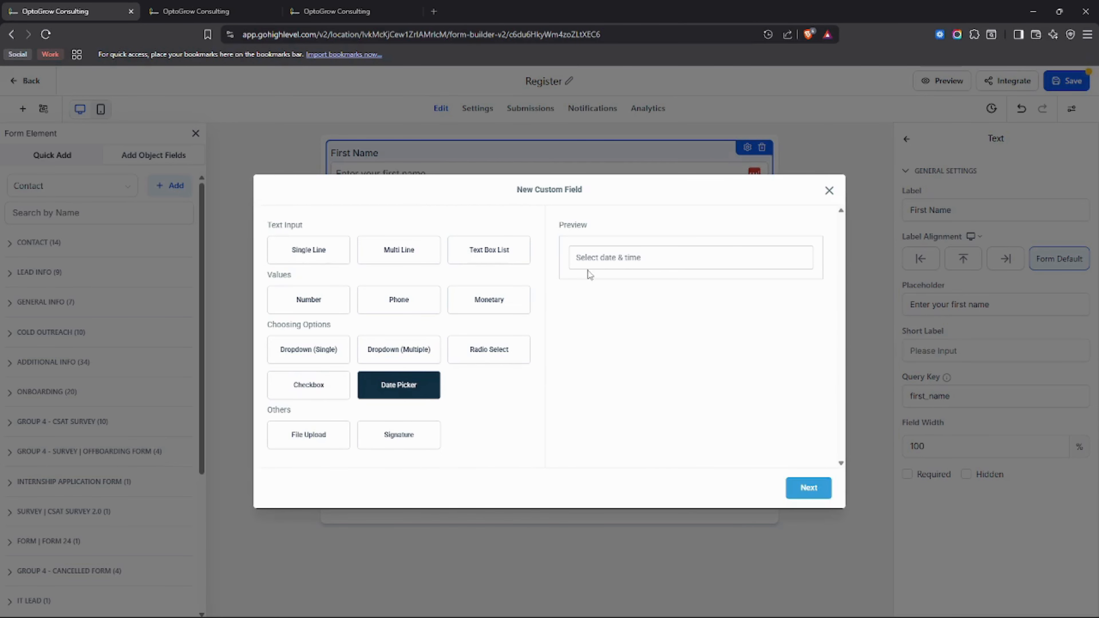
pyautogui.click(614, 262)
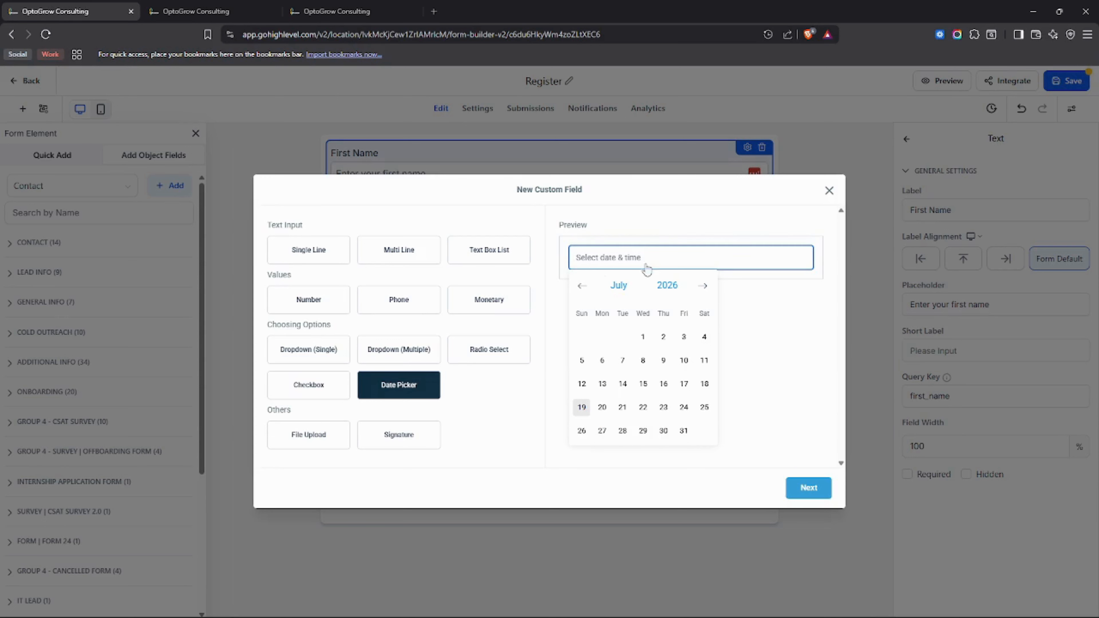
# Step: Pick August 16, 2023 in the Date Picker preview calendar
pyautogui.click(428, 303)
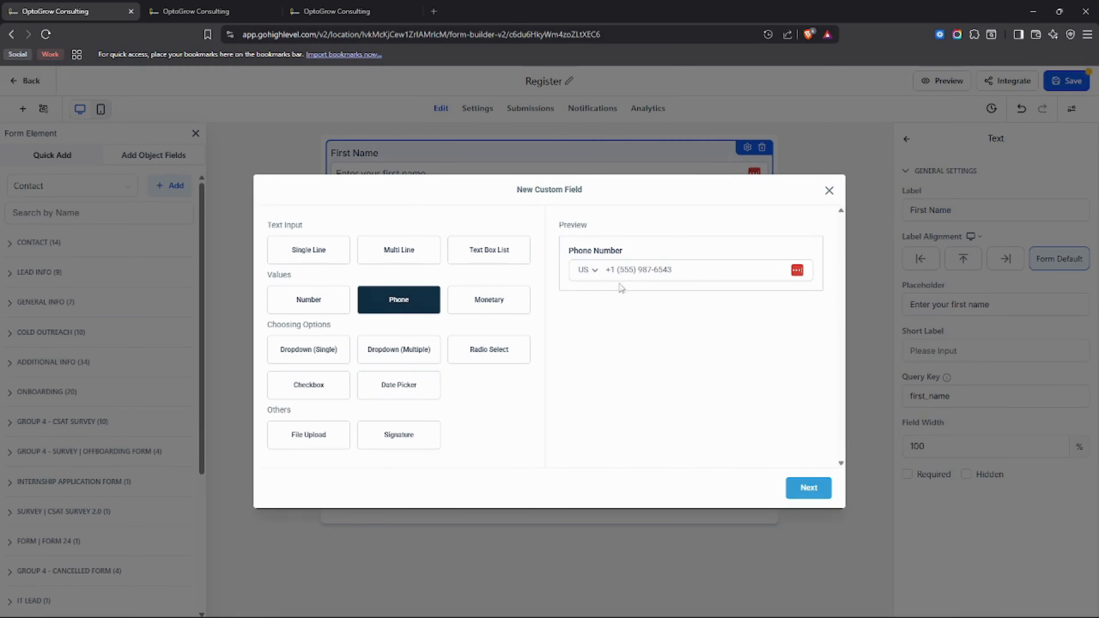
pyautogui.click(397, 385)
pyautogui.click(627, 262)
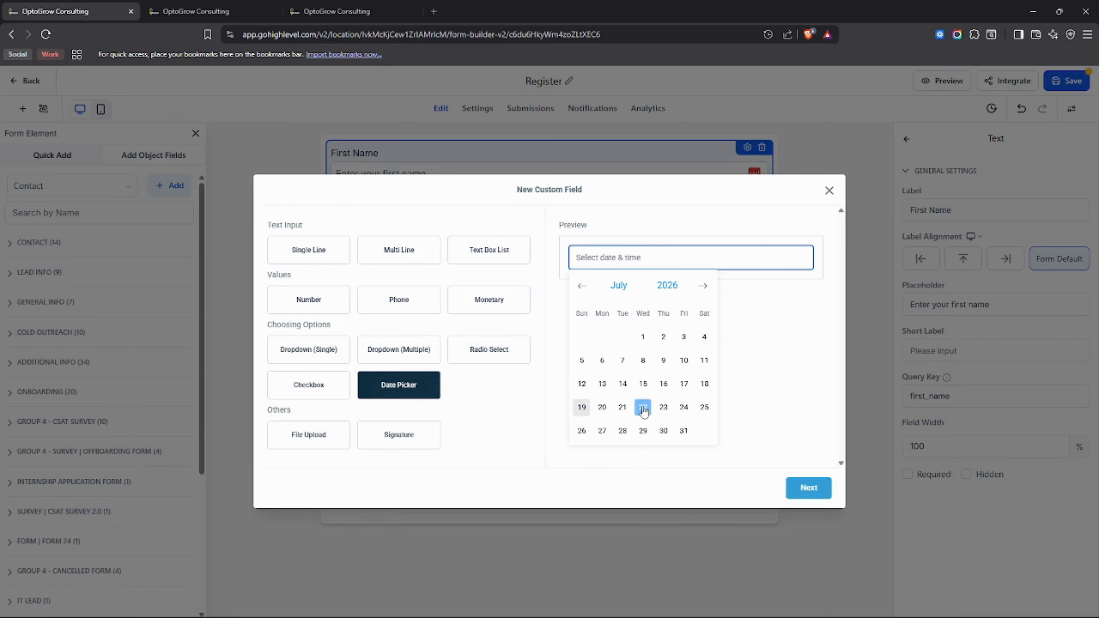
pyautogui.click(617, 290)
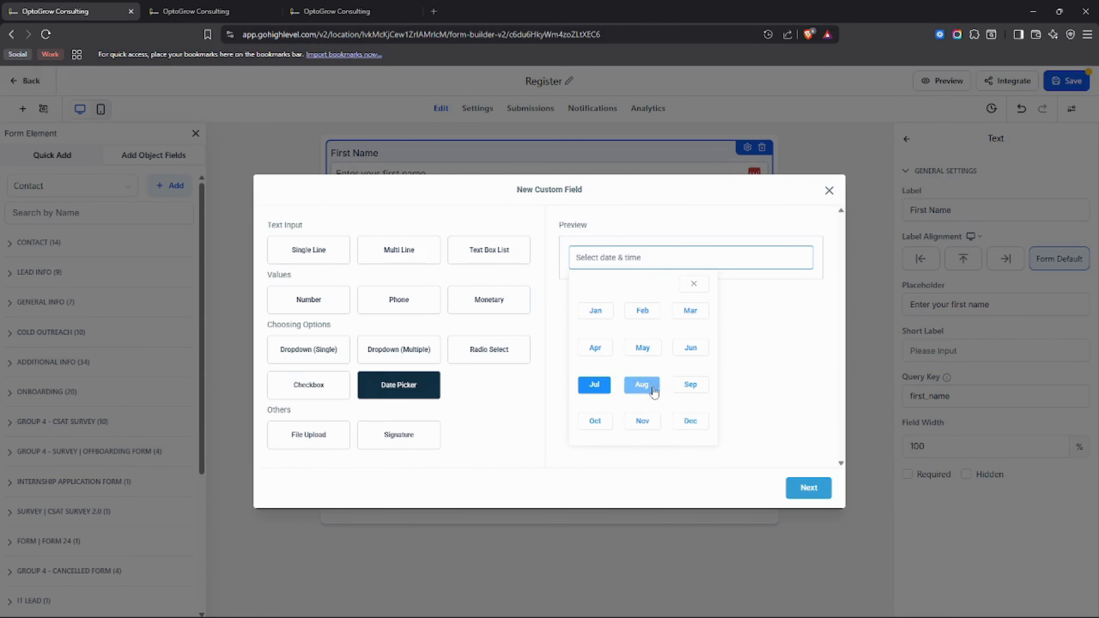
pyautogui.click(651, 379)
pyautogui.click(667, 285)
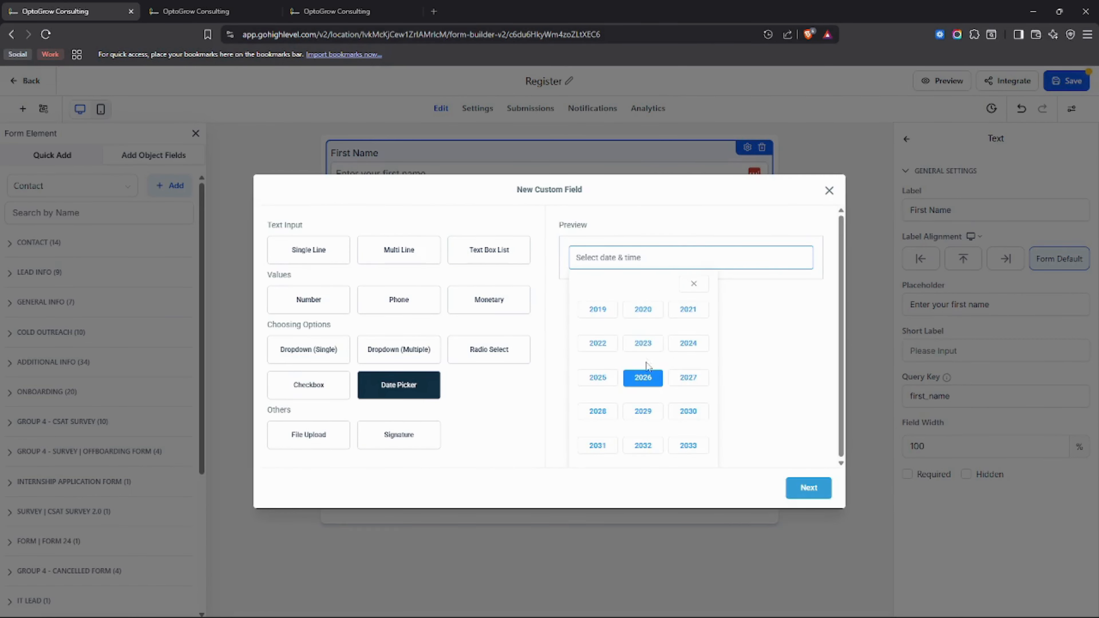
pyautogui.click(643, 345)
pyautogui.click(643, 383)
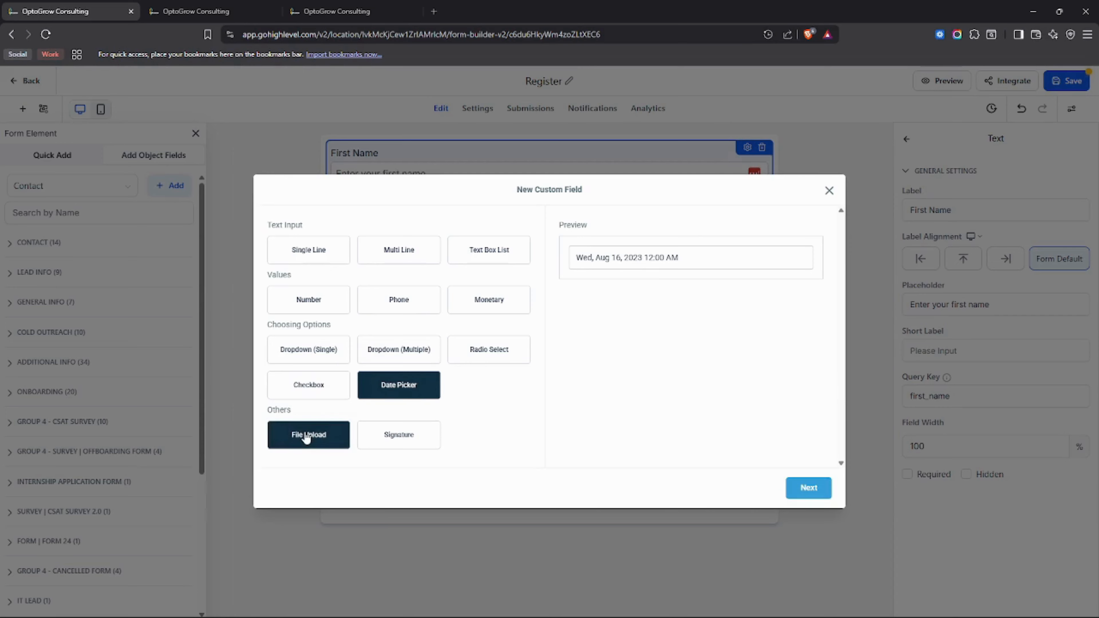
# Step: Compare File Upload and Signature types, ending on Signature, and close without creating a field
pyautogui.moveTo(249, 415); pyautogui.dragTo(294, 417)
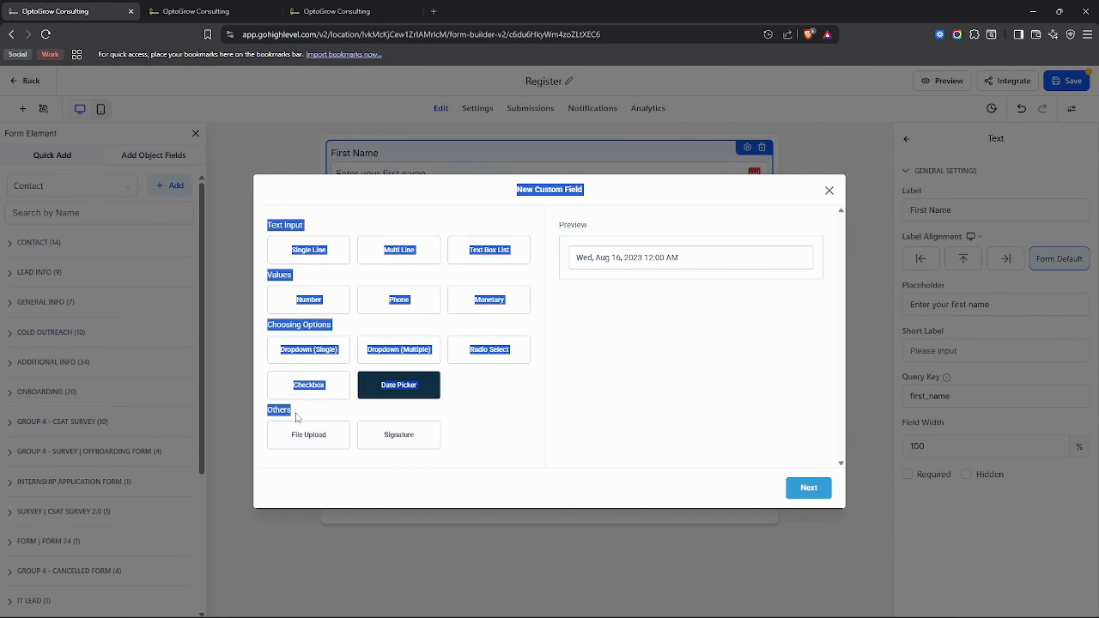
pyautogui.click(319, 441)
pyautogui.click(417, 443)
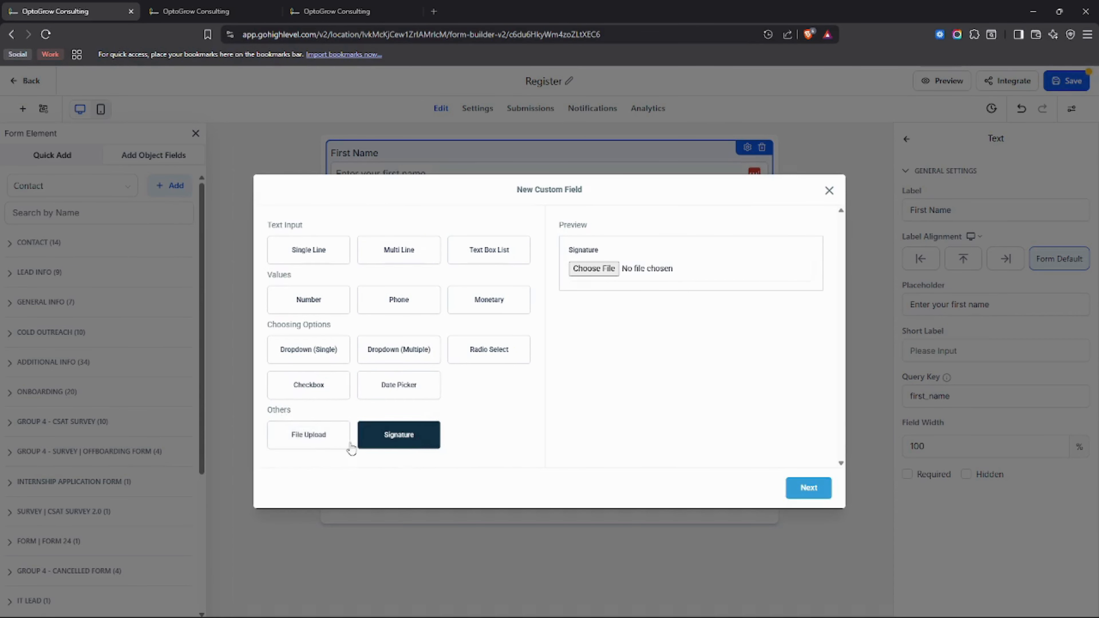
pyautogui.click(339, 442)
pyautogui.click(414, 442)
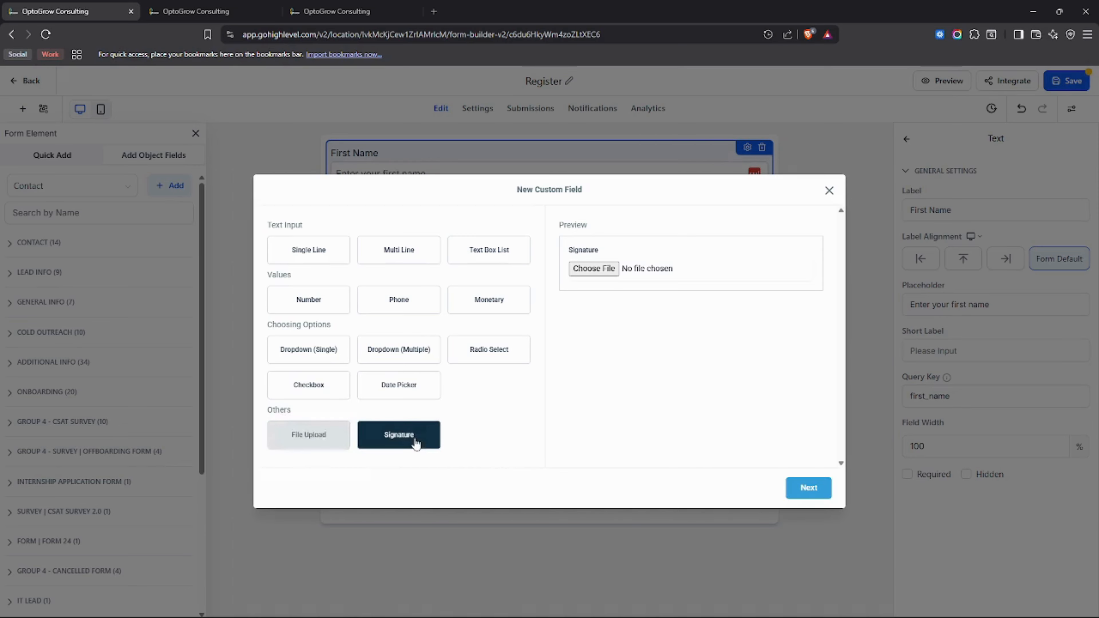
pyautogui.click(328, 446)
pyautogui.click(367, 445)
pyautogui.click(338, 443)
pyautogui.click(370, 441)
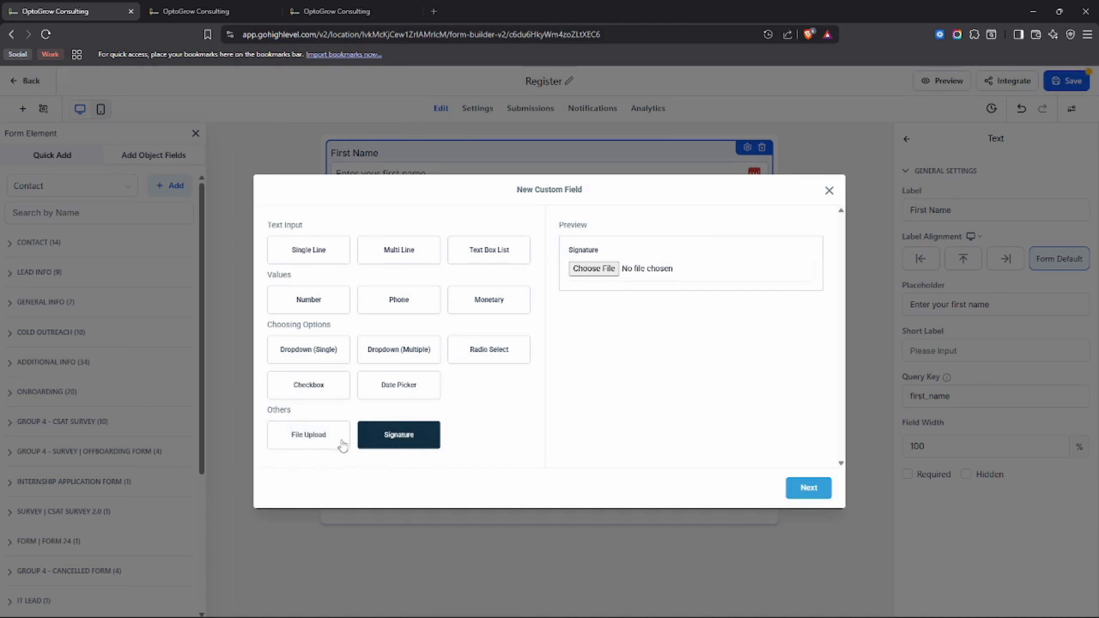
pyautogui.click(327, 444)
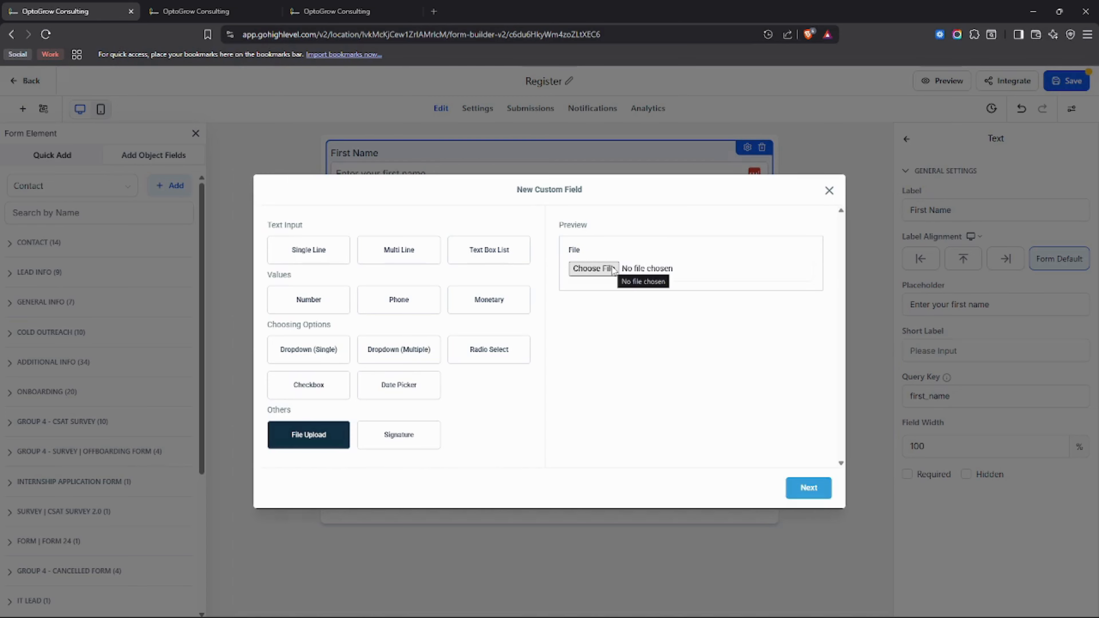
pyautogui.click(433, 436)
pyautogui.click(601, 271)
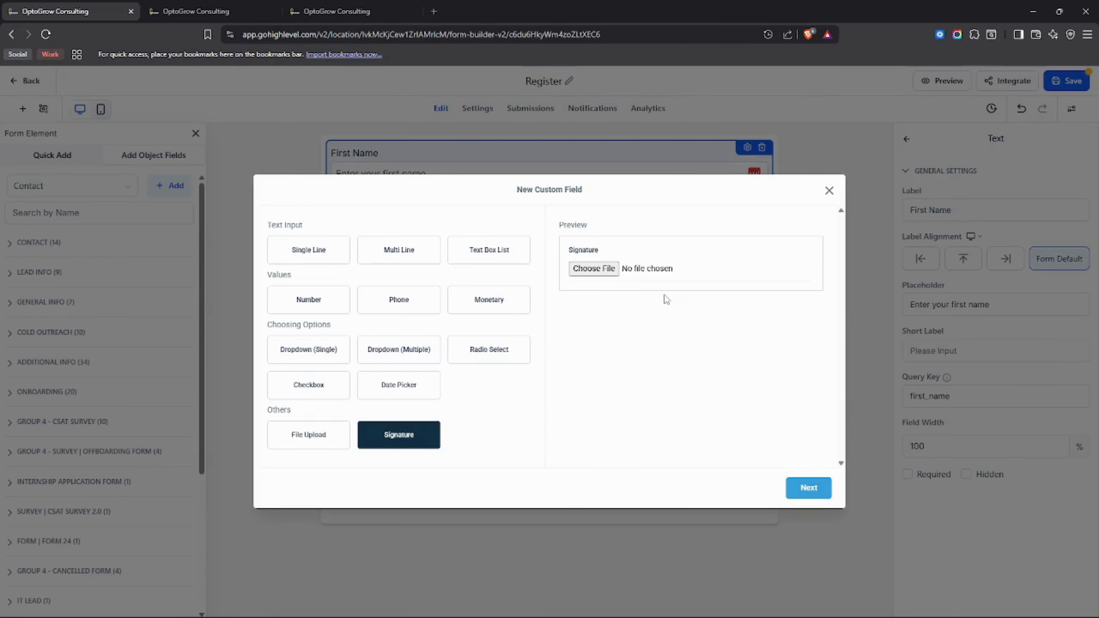
pyautogui.click(829, 191)
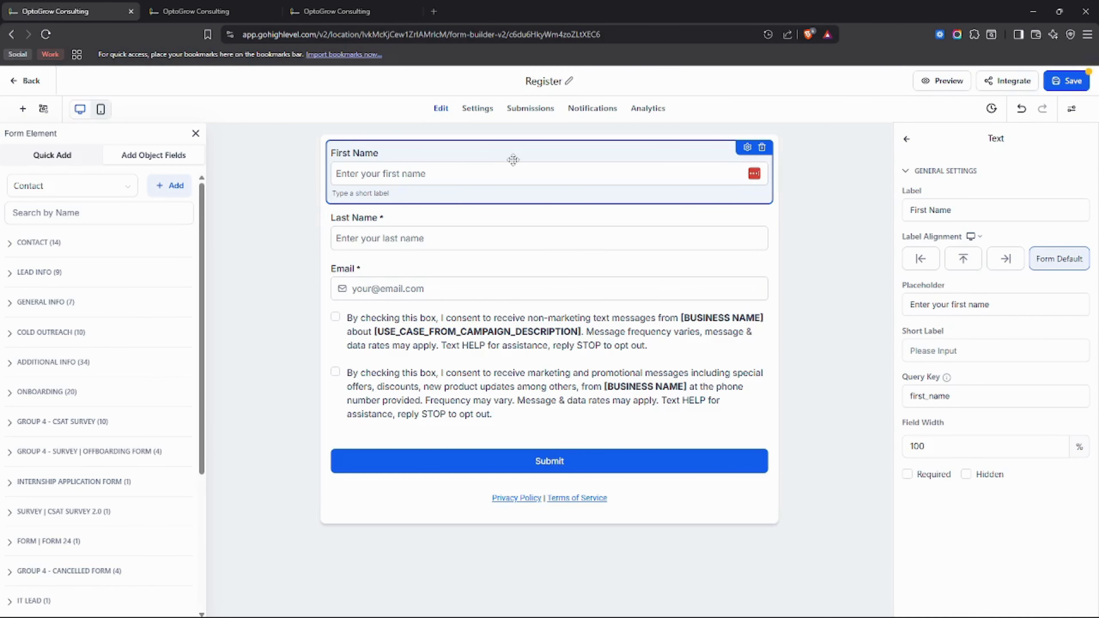
pyautogui.scroll(-3, 134, 419)
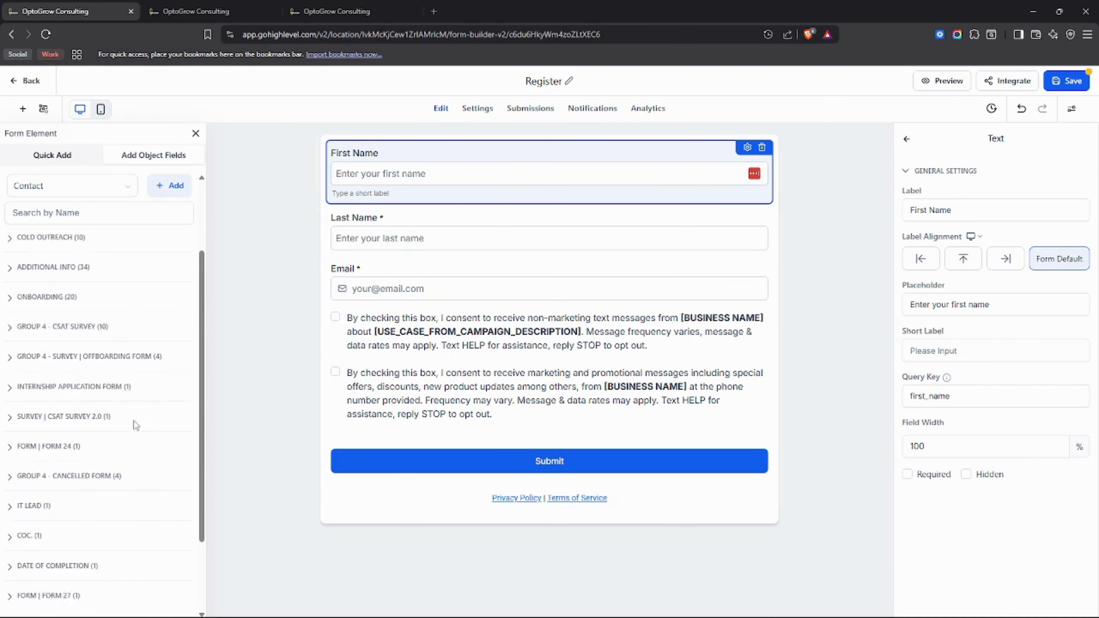
pyautogui.scroll(3, 103, 471)
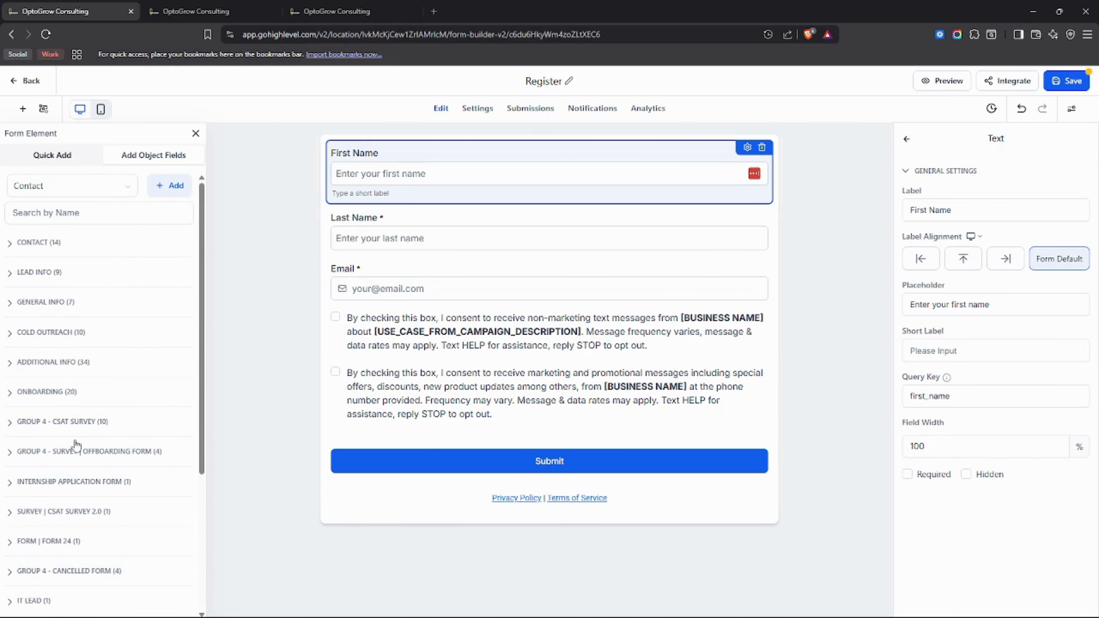
pyautogui.scroll(-5, 69, 440)
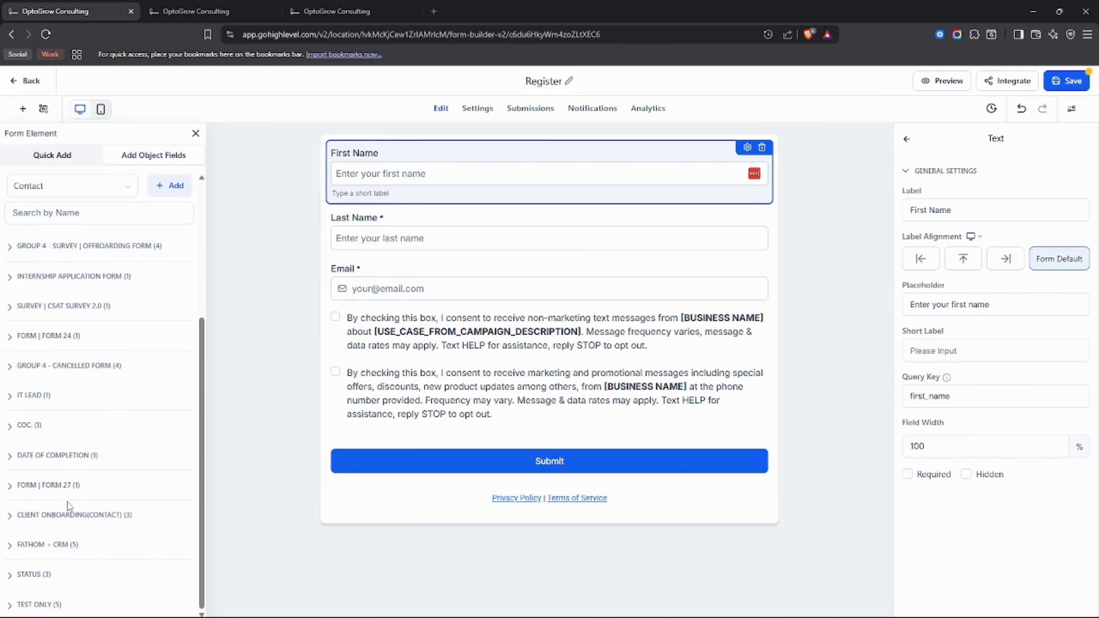
pyautogui.scroll(5, 44, 603)
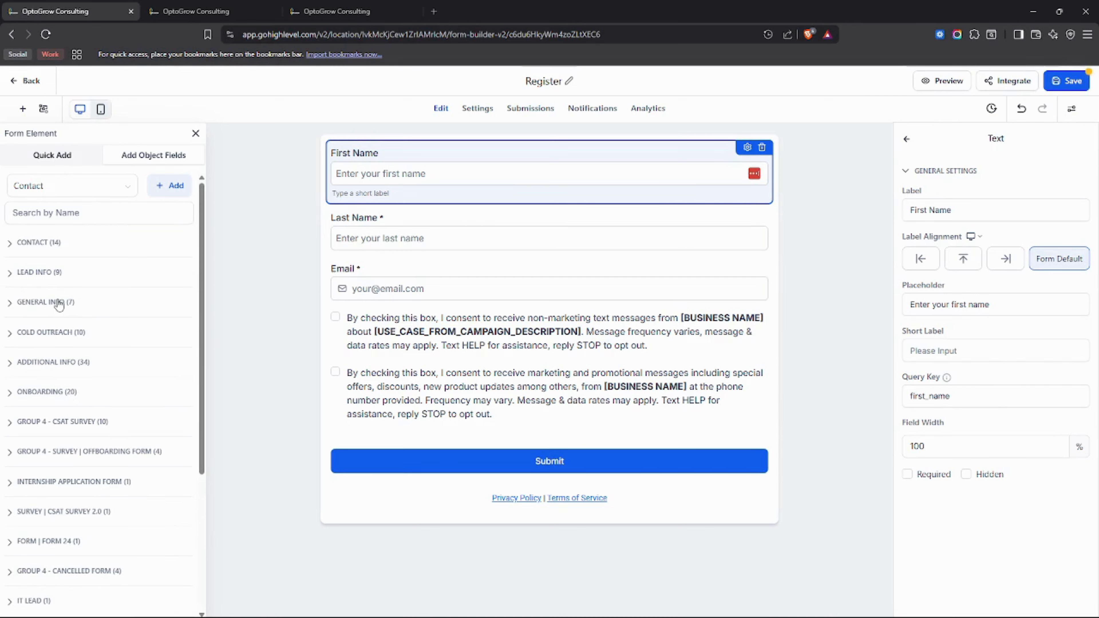
pyautogui.click(47, 244)
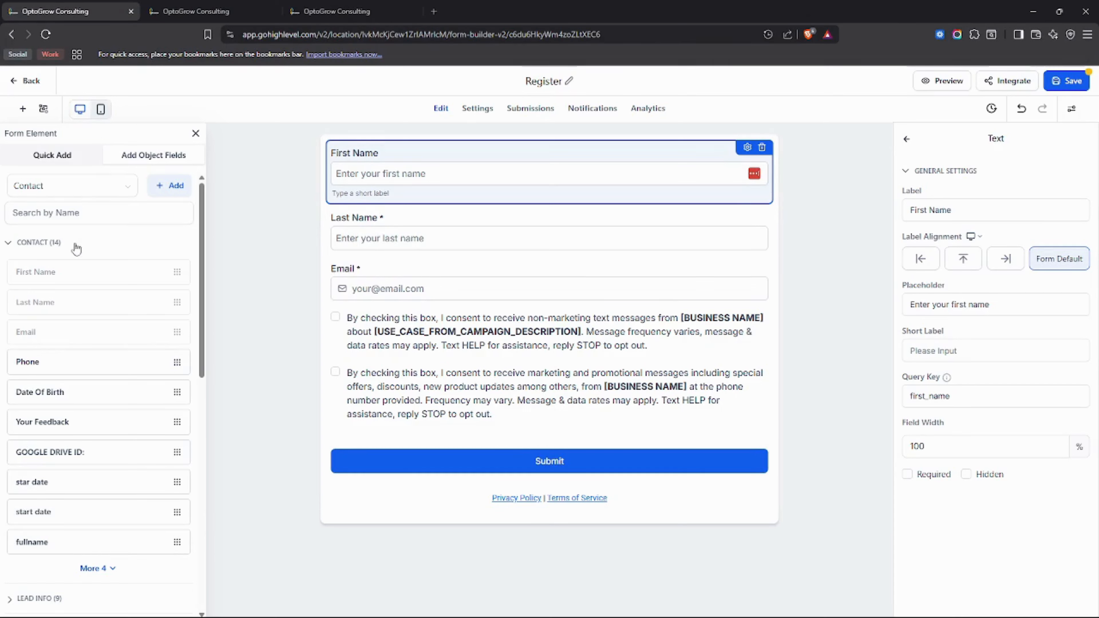
pyautogui.click(37, 251)
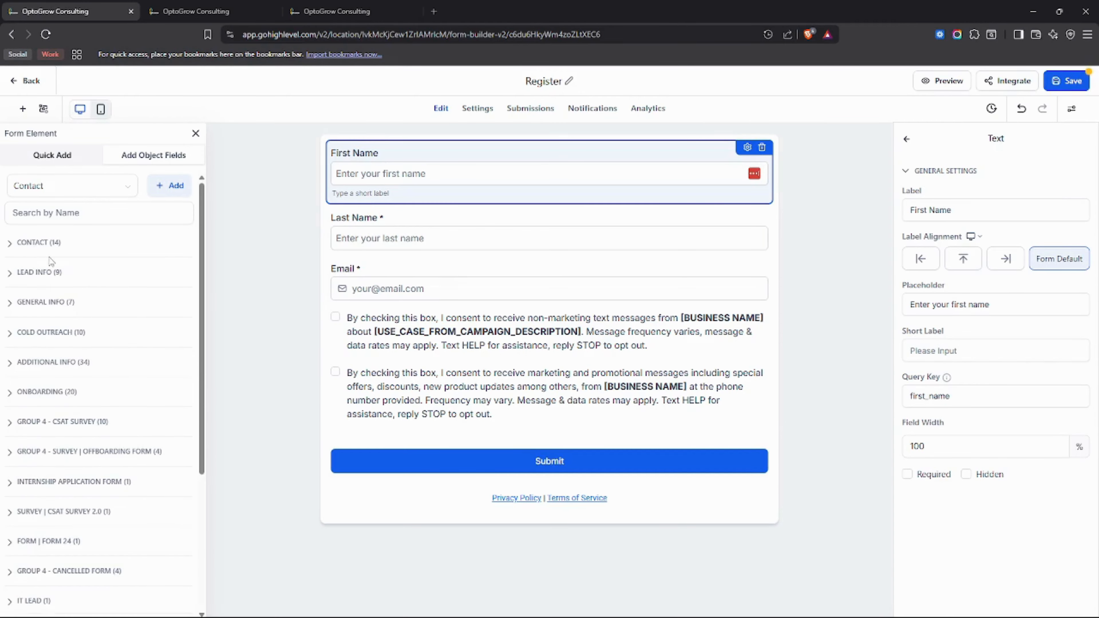
pyautogui.click(36, 278)
pyautogui.moveTo(41, 273); pyautogui.dragTo(37, 270)
# Step: Start a new Single Line custom field and begin typing 'As' as its name
pyautogui.click(182, 187)
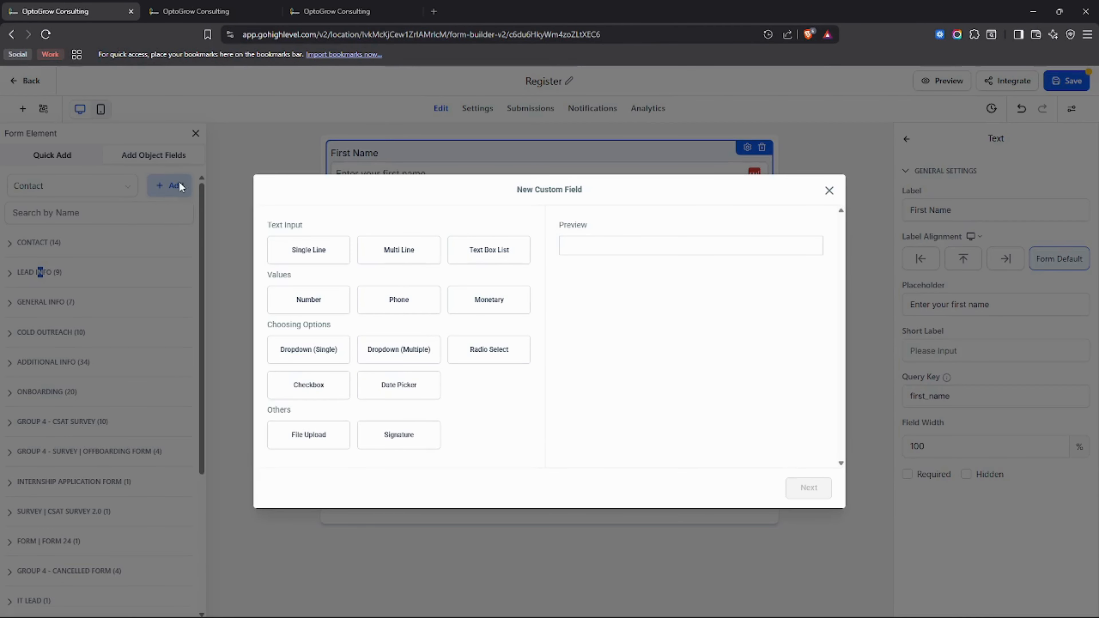
pyautogui.click(315, 253)
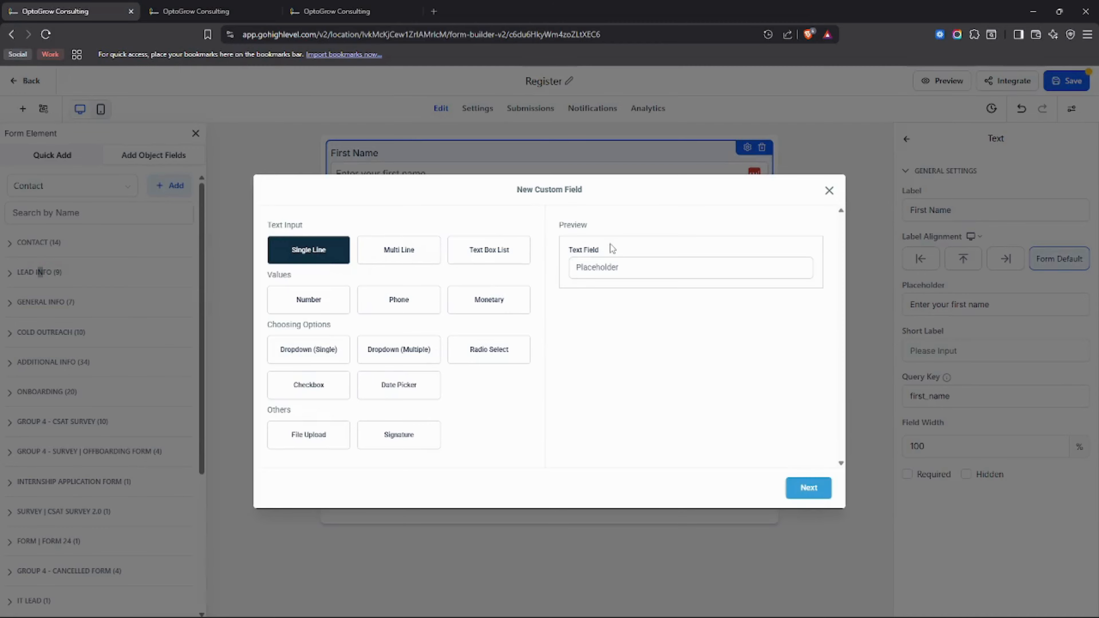
pyautogui.click(807, 497)
pyautogui.click(331, 313)
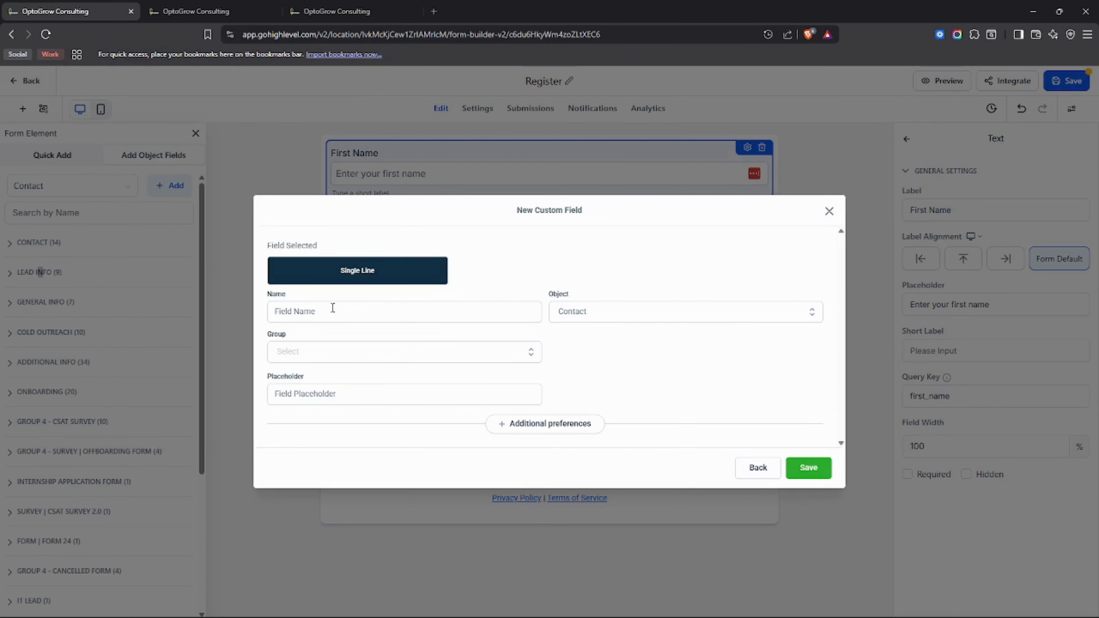
pyautogui.click(332, 307)
pyautogui.click(428, 315)
pyautogui.write('Assigned Strategist')
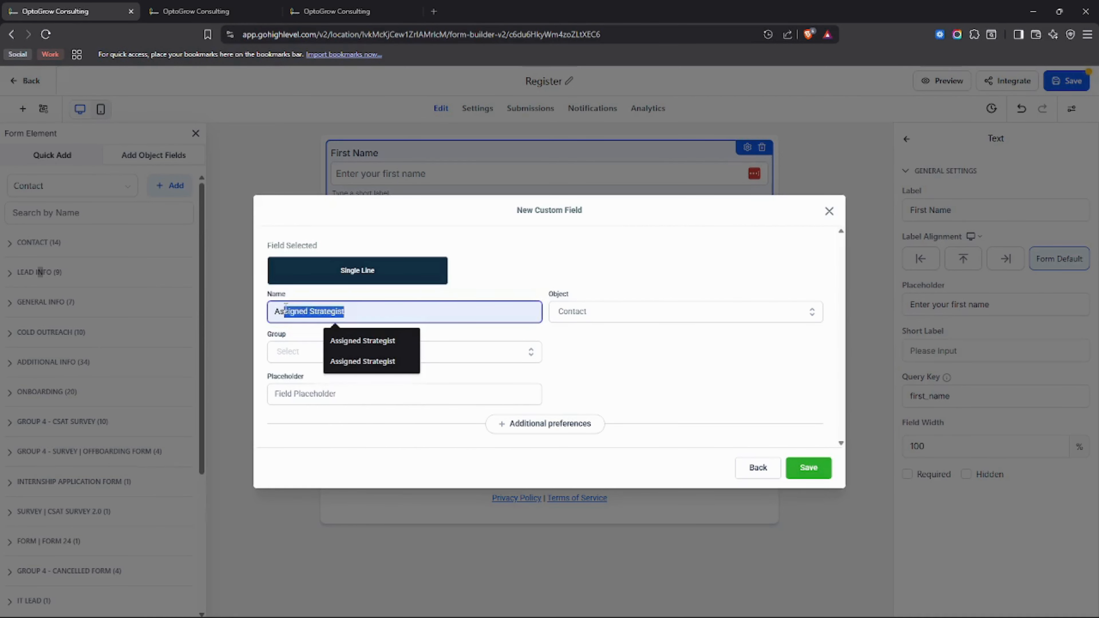
# Step: Delete the two old Assigned Strategist autofill suggestions from the name box
pyautogui.click(488, 325)
pyautogui.click(534, 345)
pyautogui.click(491, 312)
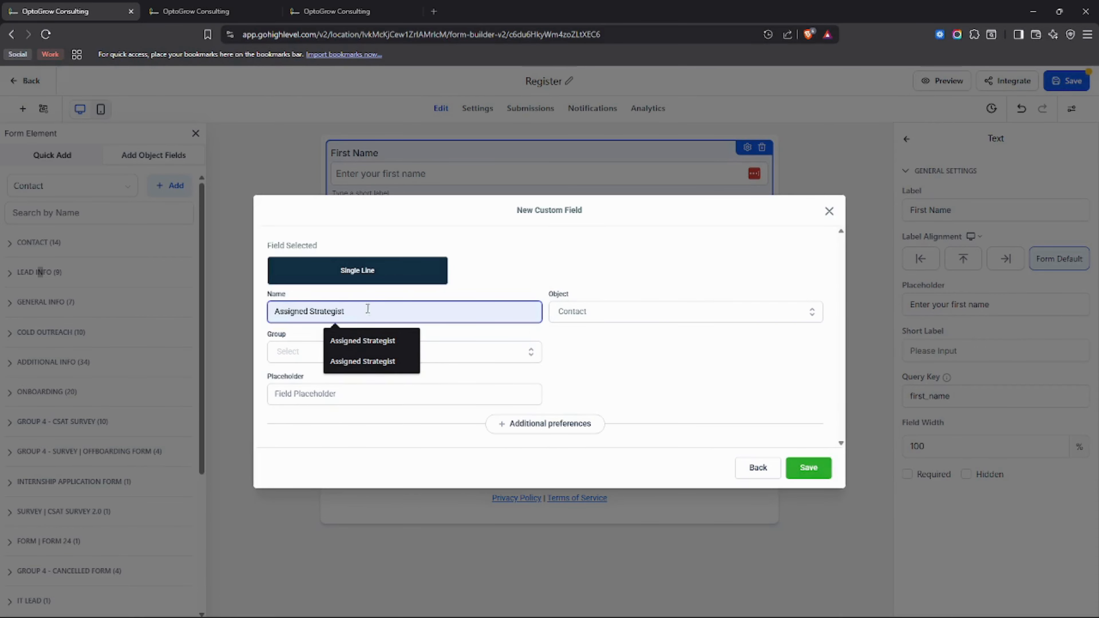
pyautogui.click(408, 340)
pyautogui.click(407, 341)
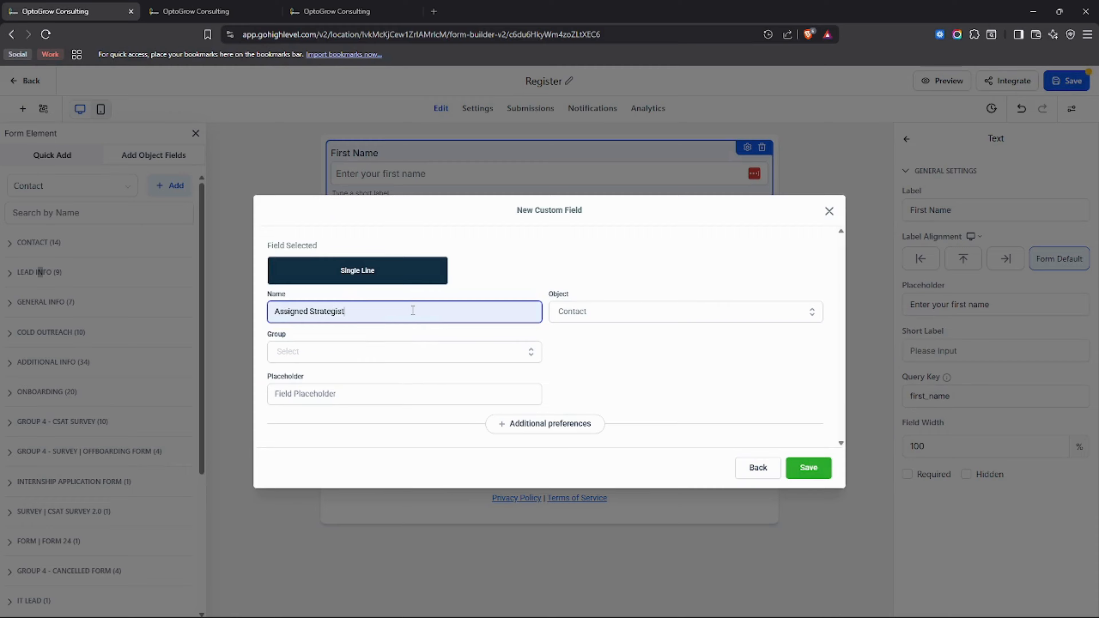
pyautogui.click(397, 314)
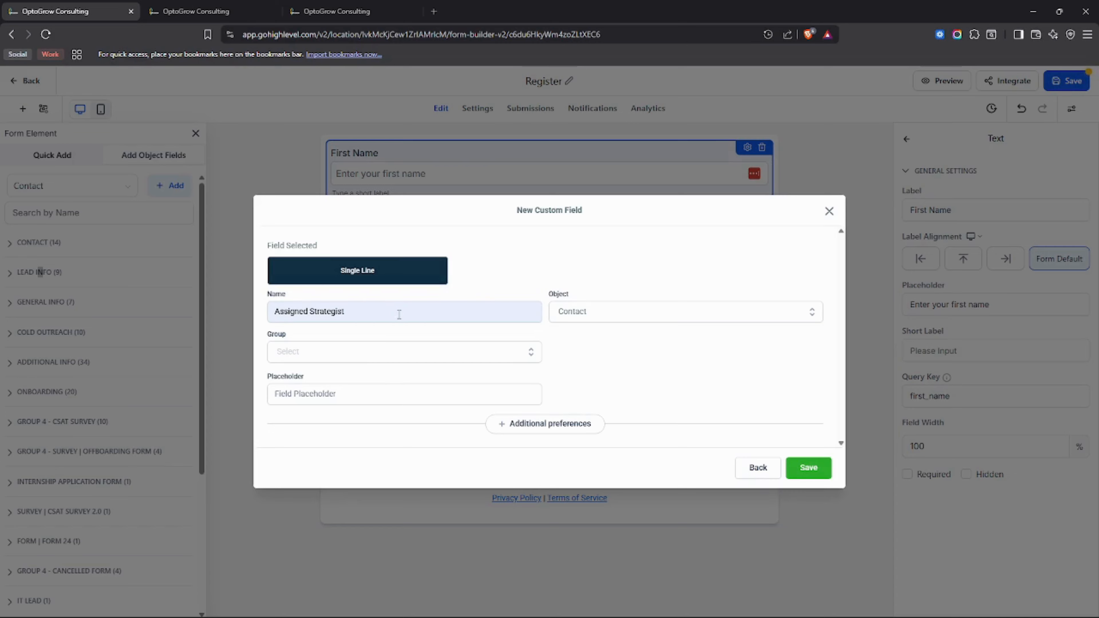
pyautogui.click(399, 315)
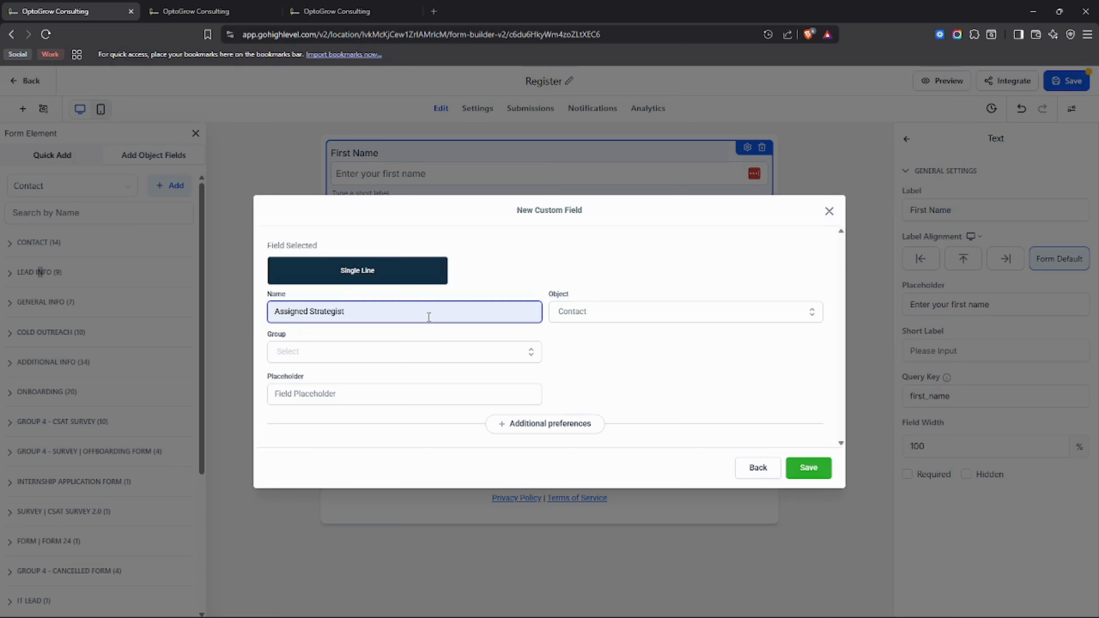
# Step: Reselect Single Line, keep Contact as the object, then close the unnamed field dialog
pyautogui.click(755, 467)
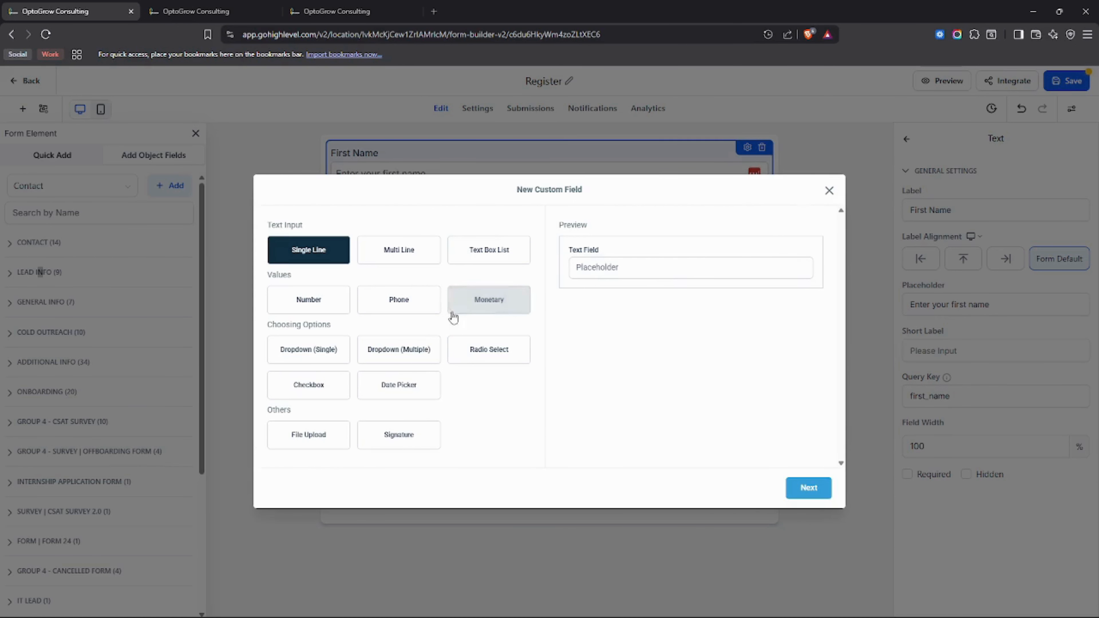
pyautogui.click(423, 262)
pyautogui.click(808, 487)
pyautogui.click(420, 317)
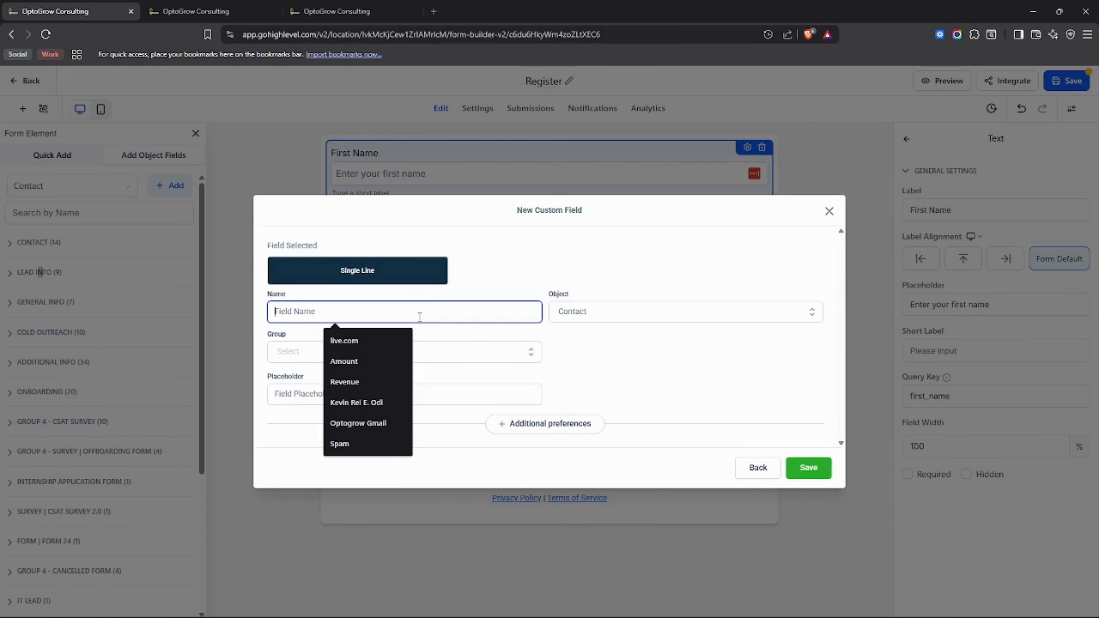
pyautogui.click(662, 317)
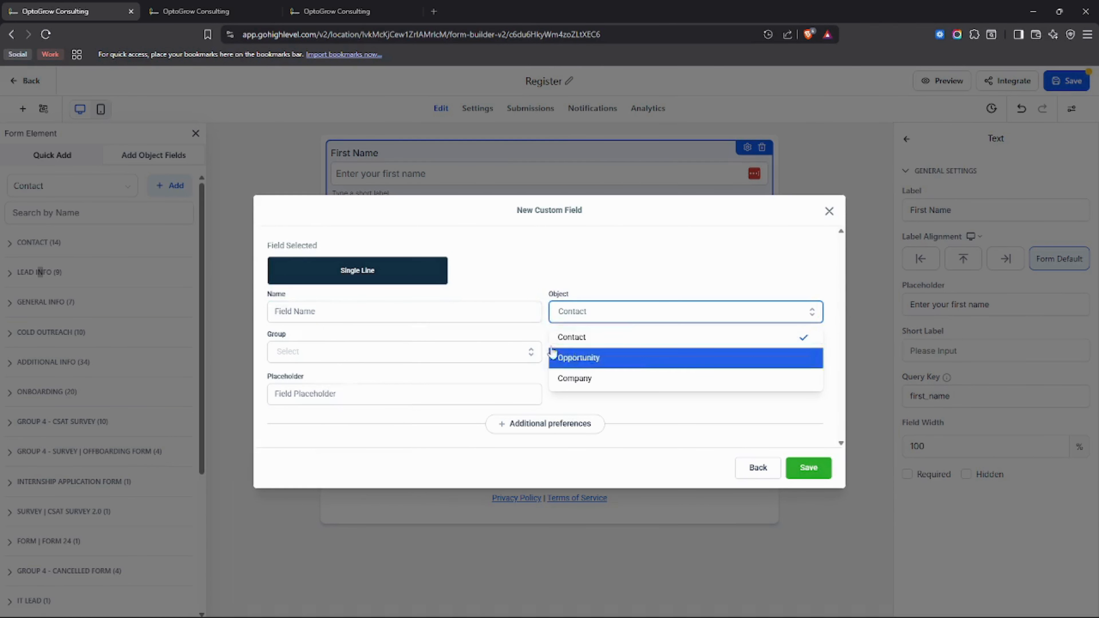
pyautogui.click(480, 315)
pyautogui.click(452, 330)
pyautogui.click(457, 314)
pyautogui.click(359, 355)
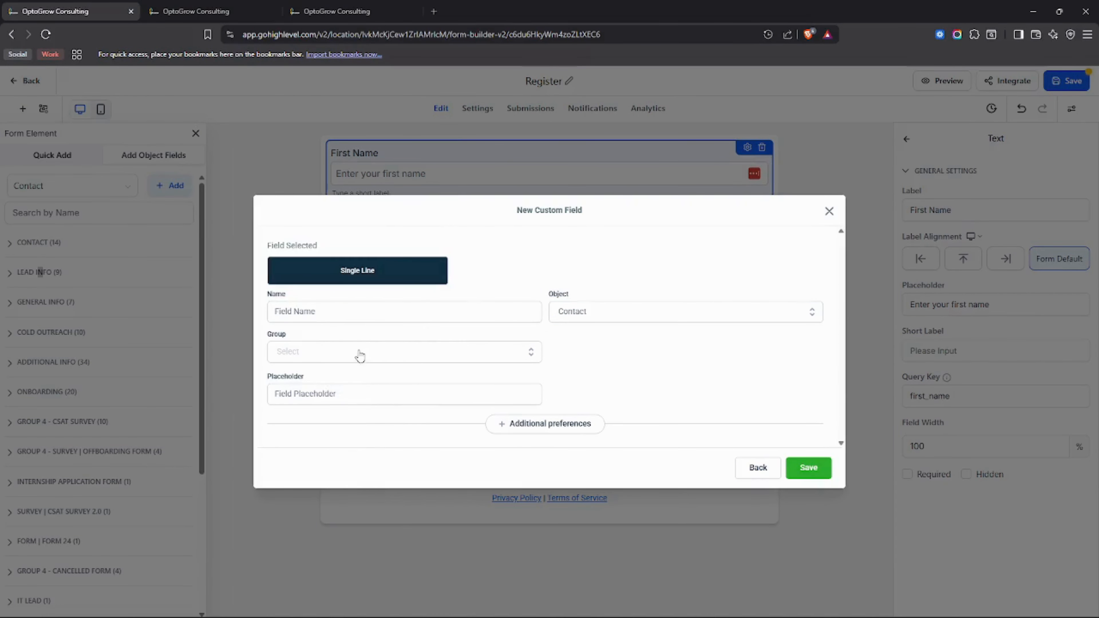
pyautogui.click(404, 314)
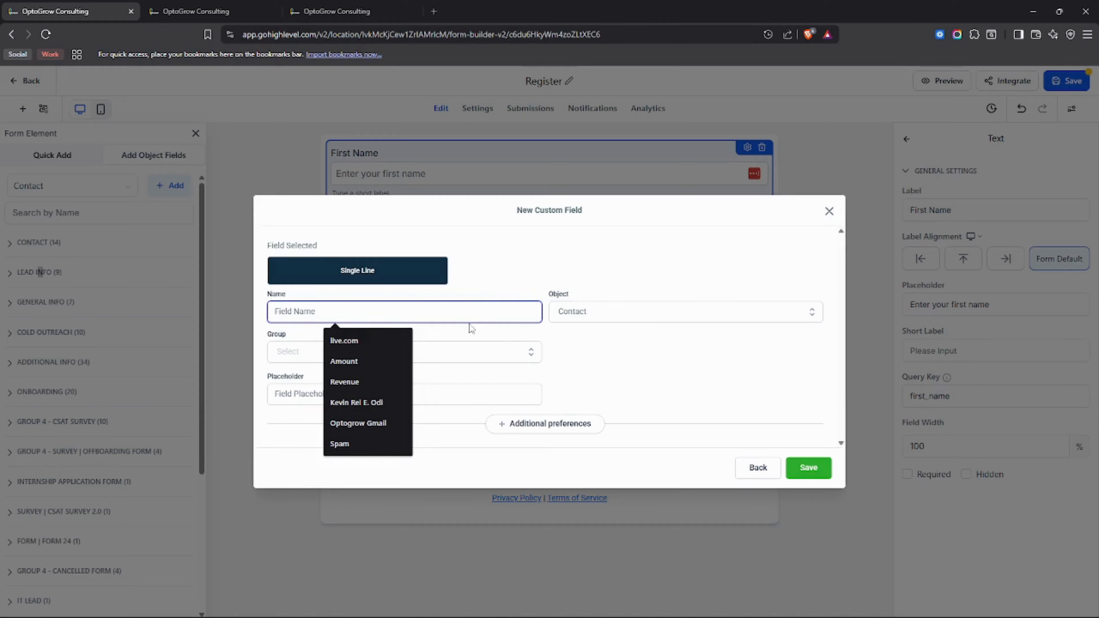
pyautogui.click(494, 295)
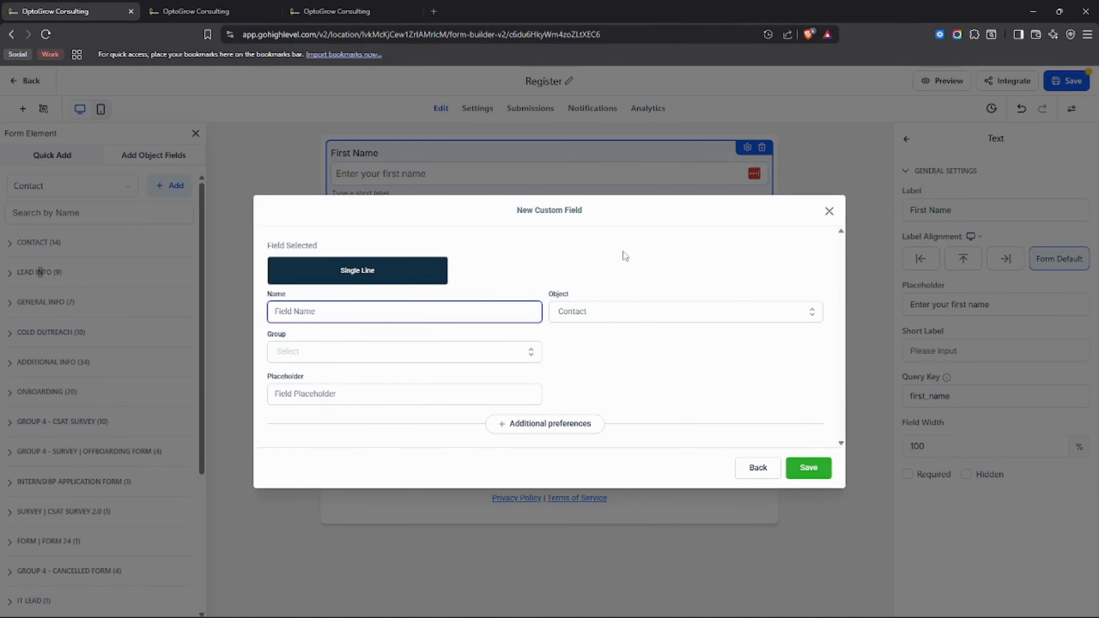
pyautogui.click(329, 307)
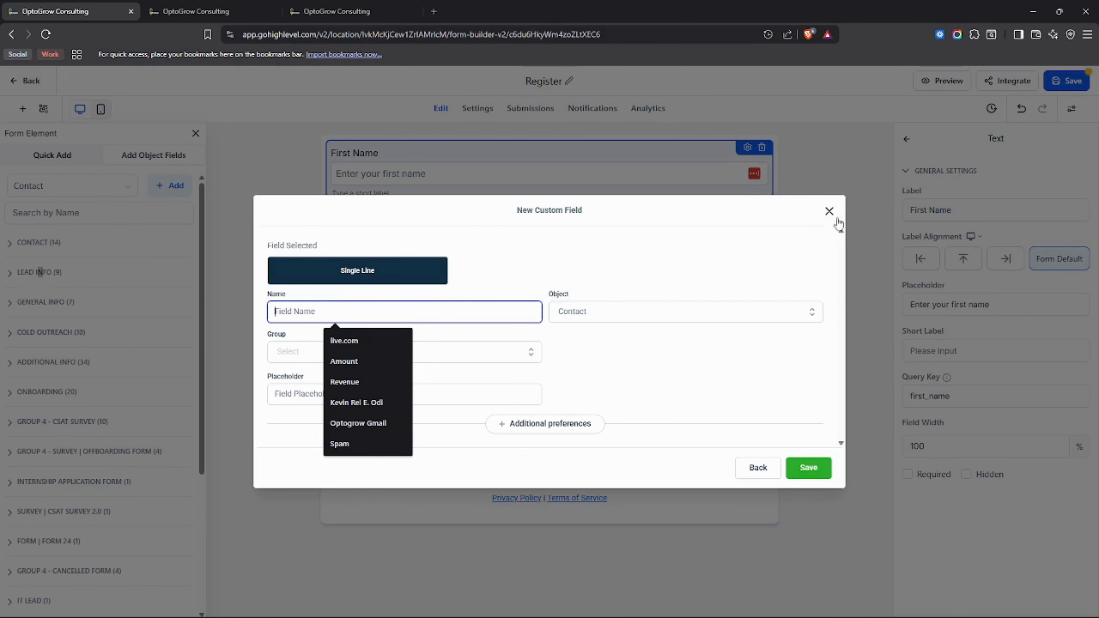
pyautogui.click(829, 212)
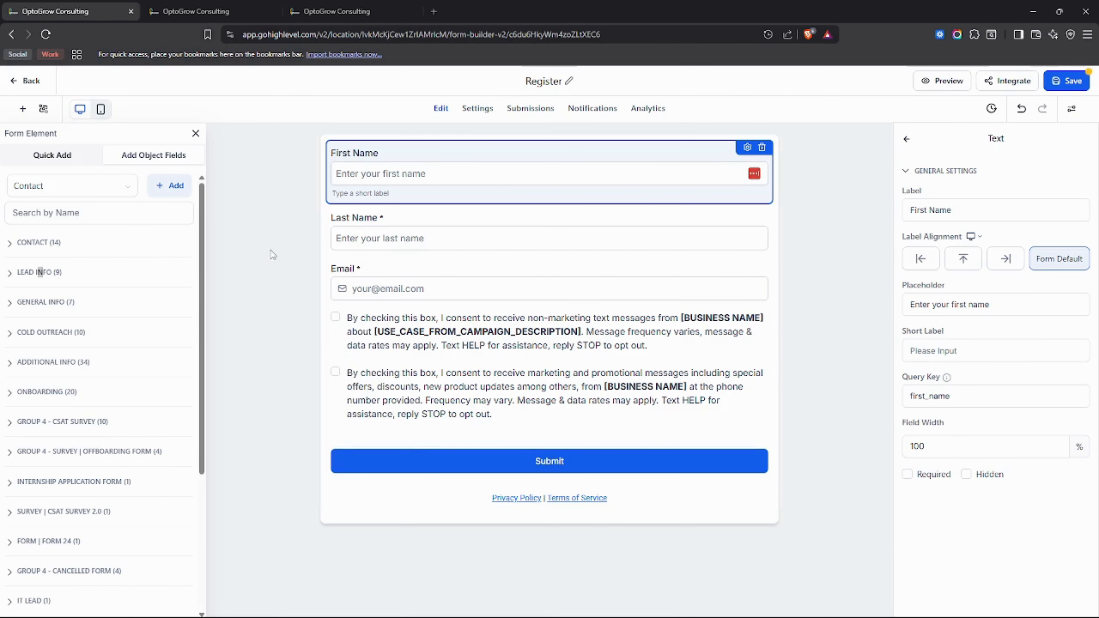
# Step: Return to the second tab's Dashboard after opening Settings in a new tab and closing the extra tab
pyautogui.click(219, 16)
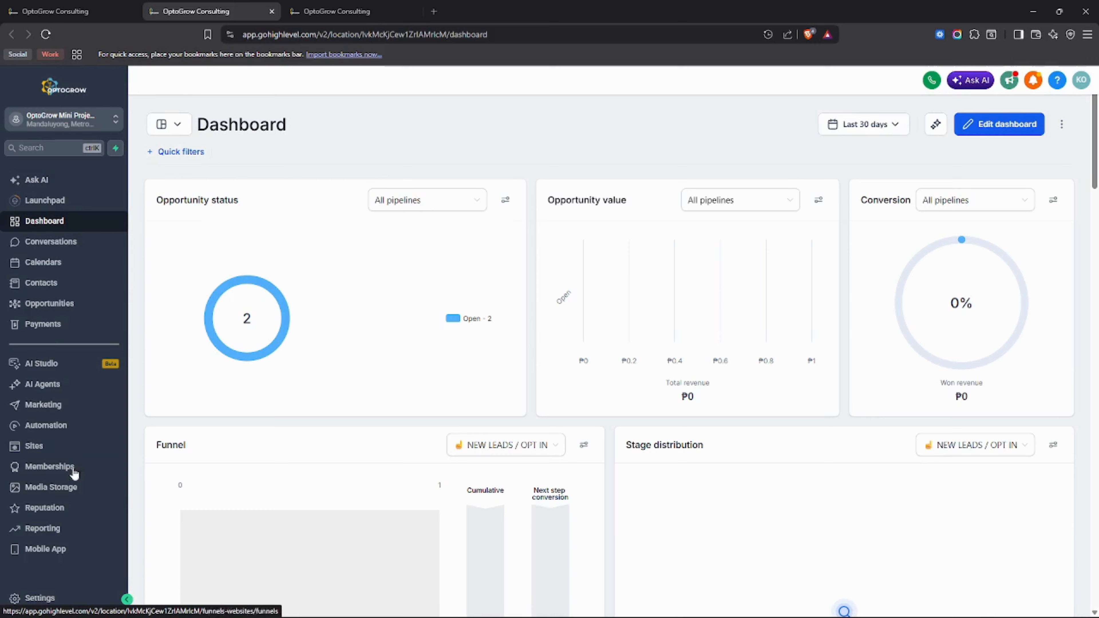
pyautogui.middleClick(65, 605)
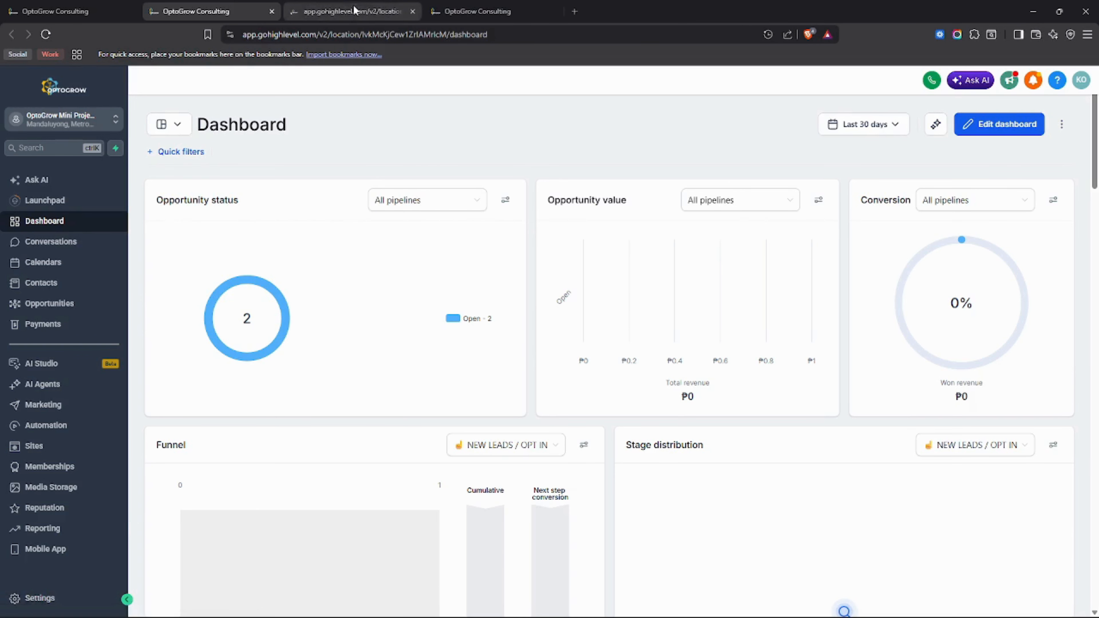
pyautogui.moveTo(356, 6); pyautogui.dragTo(256, 6)
pyautogui.click(346, 11)
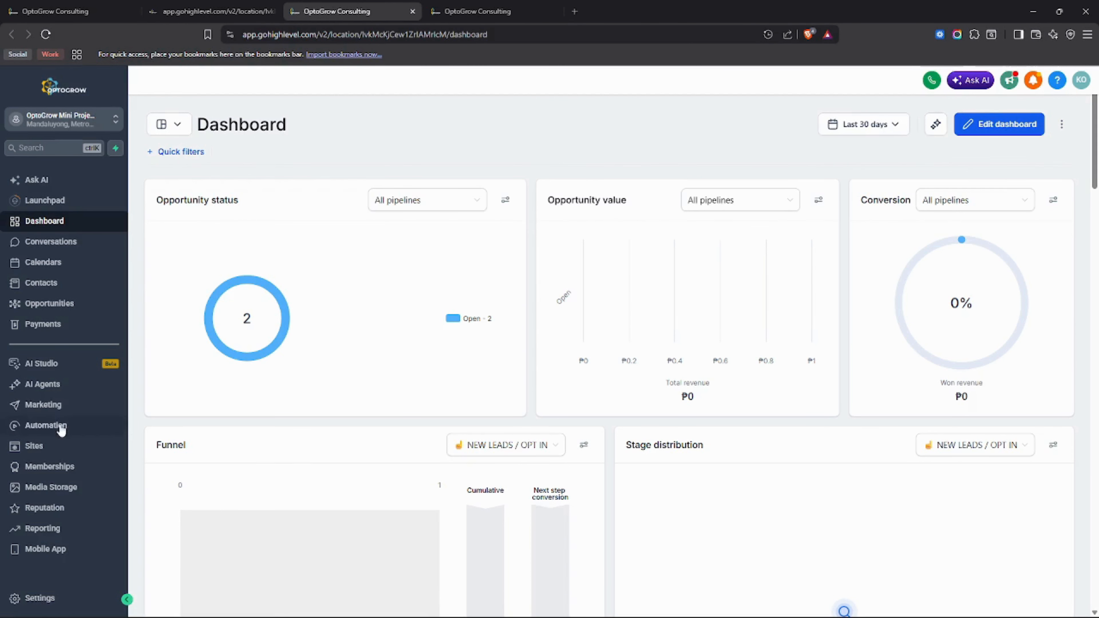
pyautogui.click(413, 11)
pyautogui.click(253, 13)
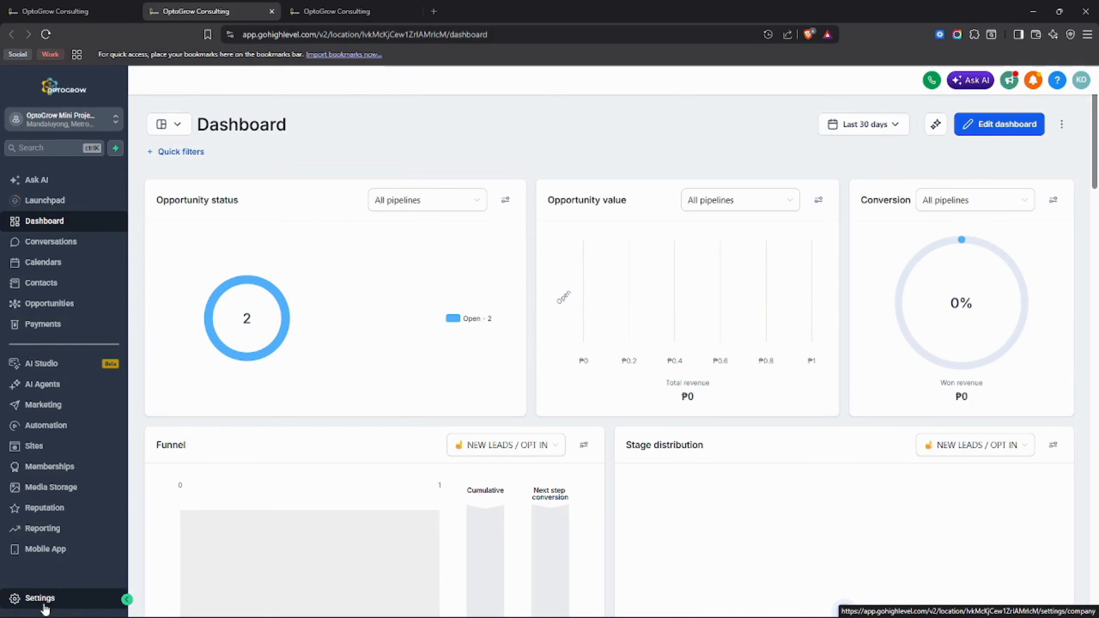
# Step: Close the leftover third tab and open Settings > Custom Fields, listing 179 fields
pyautogui.click(38, 598)
pyautogui.click(364, 9)
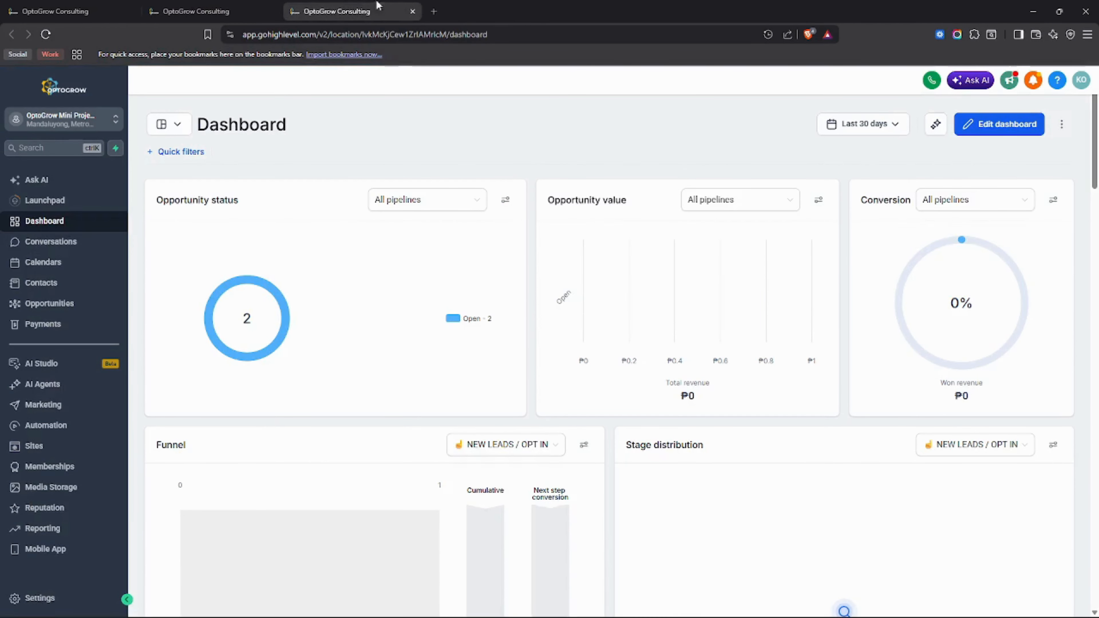
pyautogui.click(413, 11)
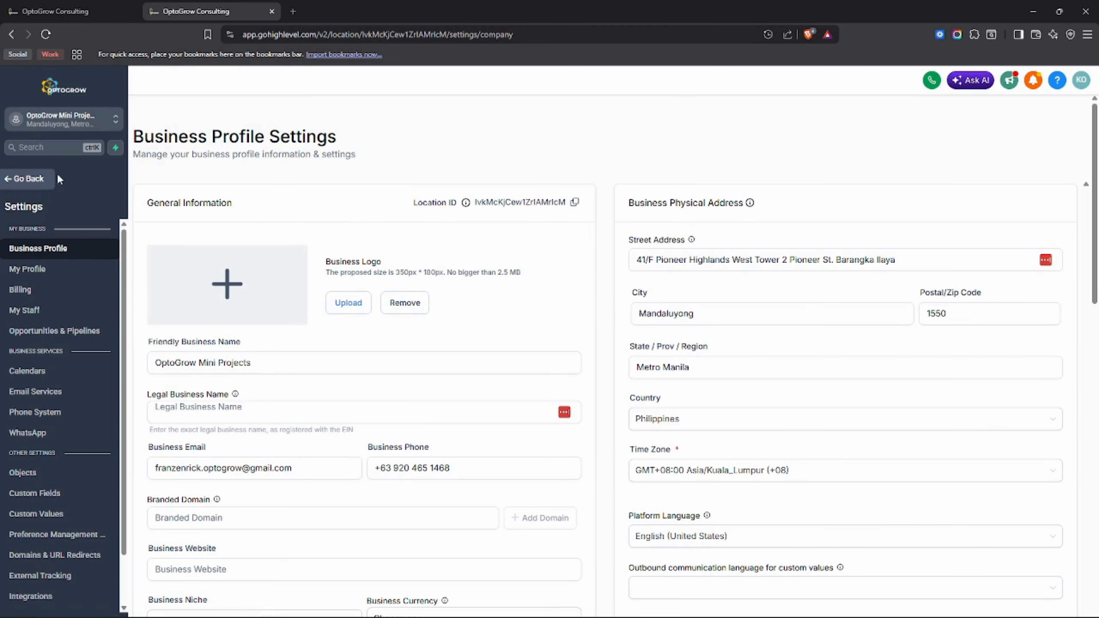
pyautogui.scroll(-1, 37, 319)
pyautogui.click(48, 455)
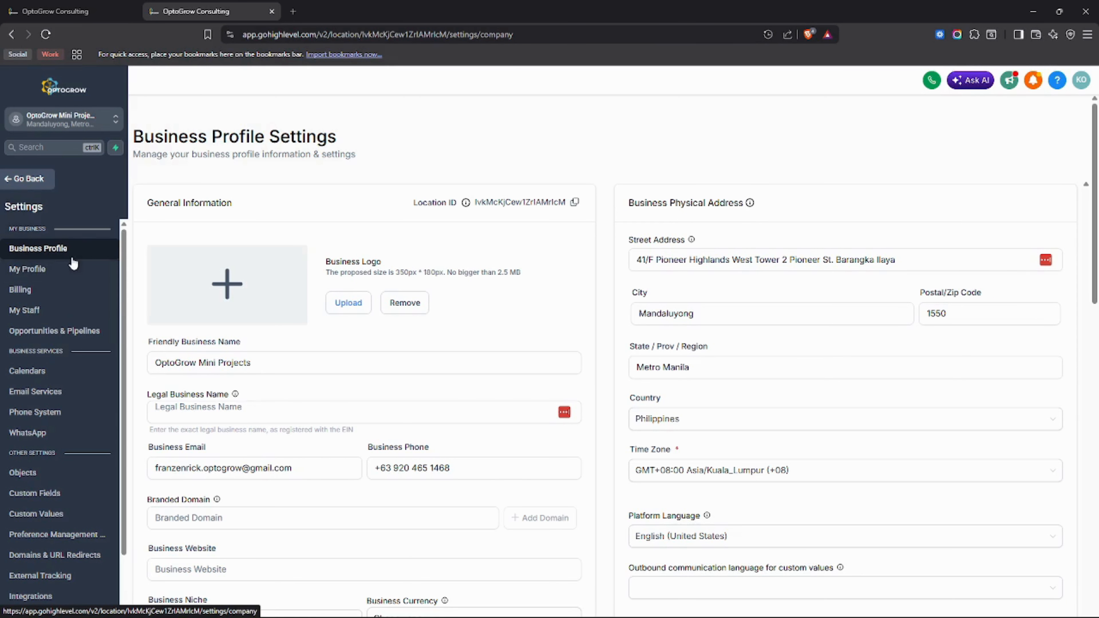
pyautogui.scroll(-1, 73, 320)
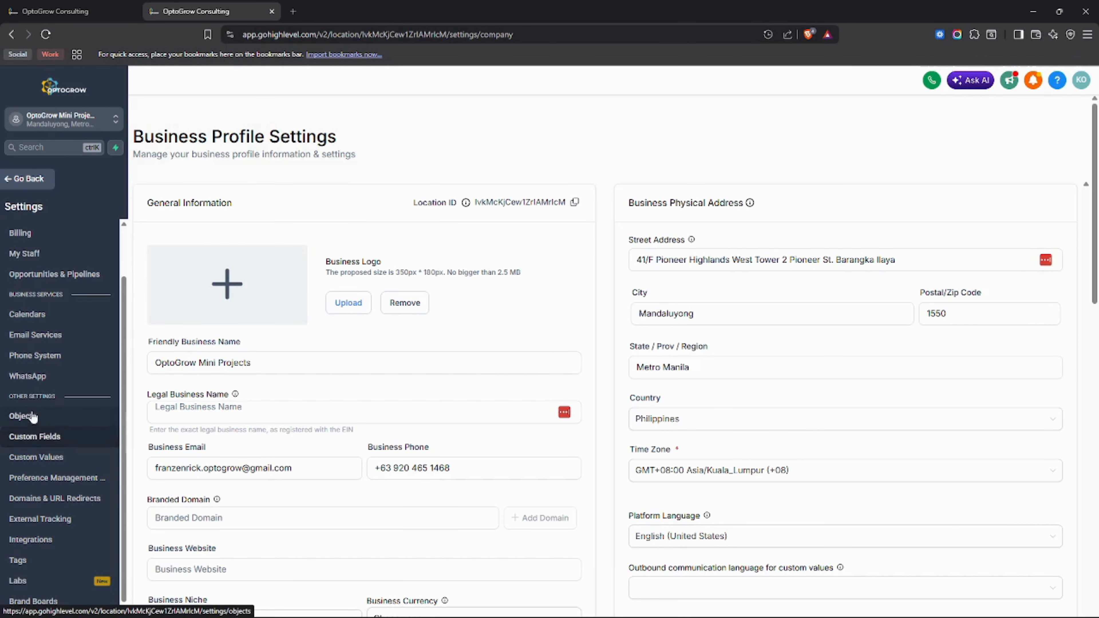
pyautogui.moveTo(65, 397); pyautogui.dragTo(2, 397)
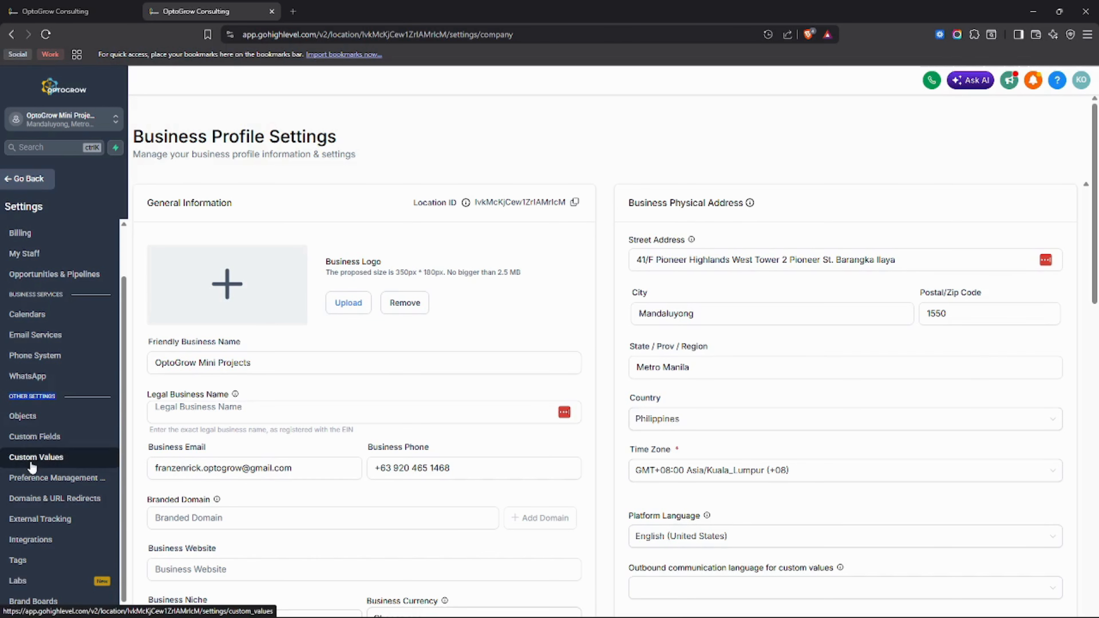
pyautogui.click(36, 436)
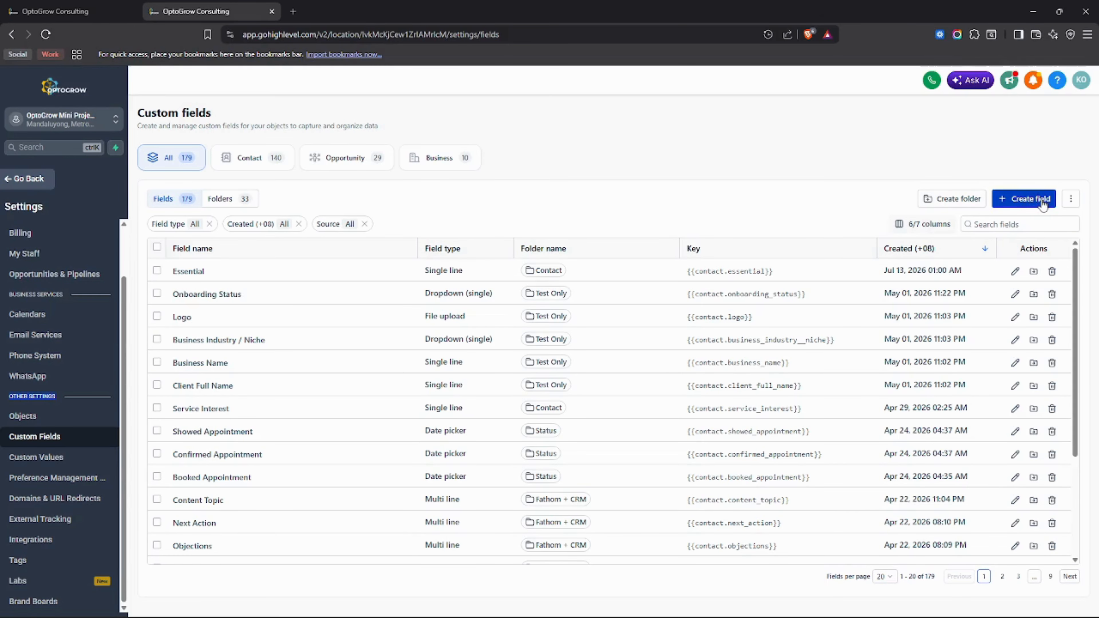
# Step: Start a new custom field, moving between the form builder and custom fields tabs
pyautogui.click(1032, 200)
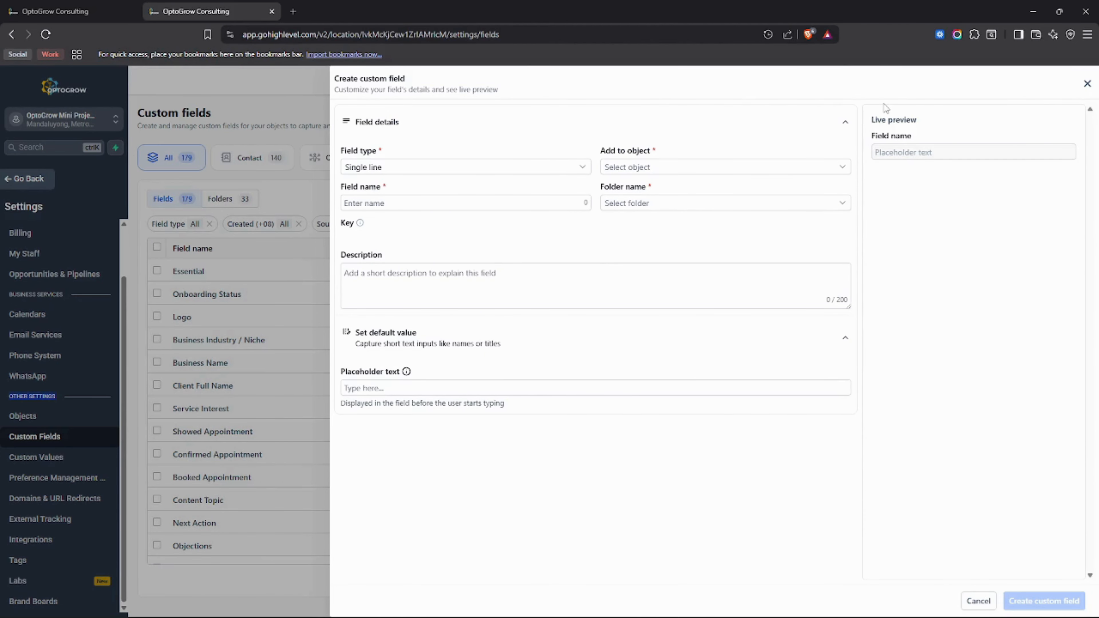
pyautogui.click(65, 6)
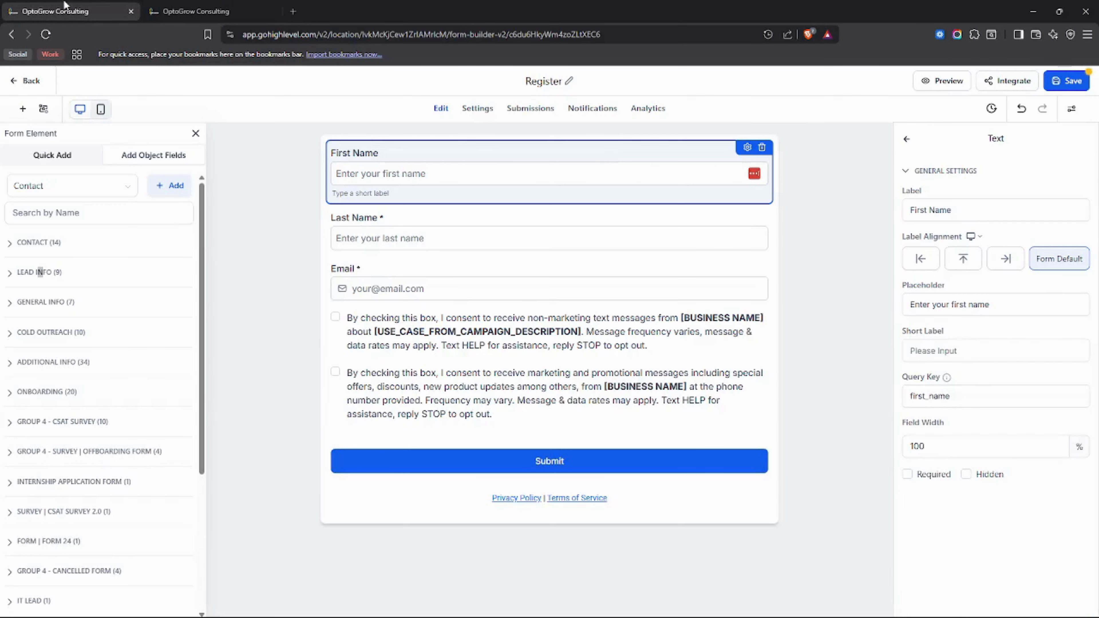
pyautogui.click(178, 185)
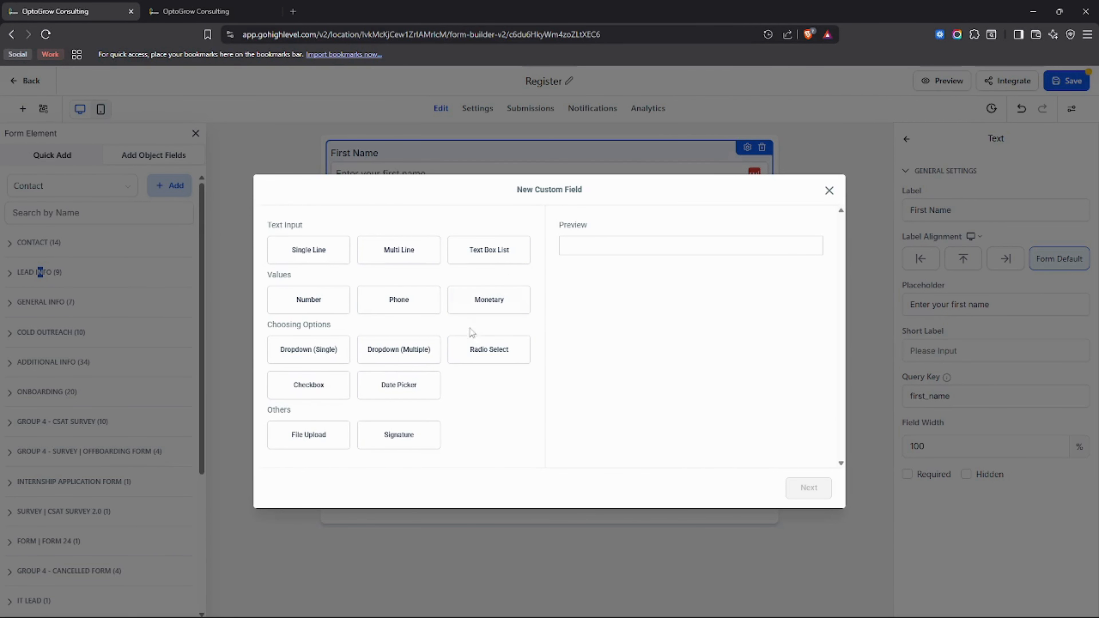
pyautogui.click(184, 6)
pyautogui.click(103, 6)
pyautogui.click(190, 8)
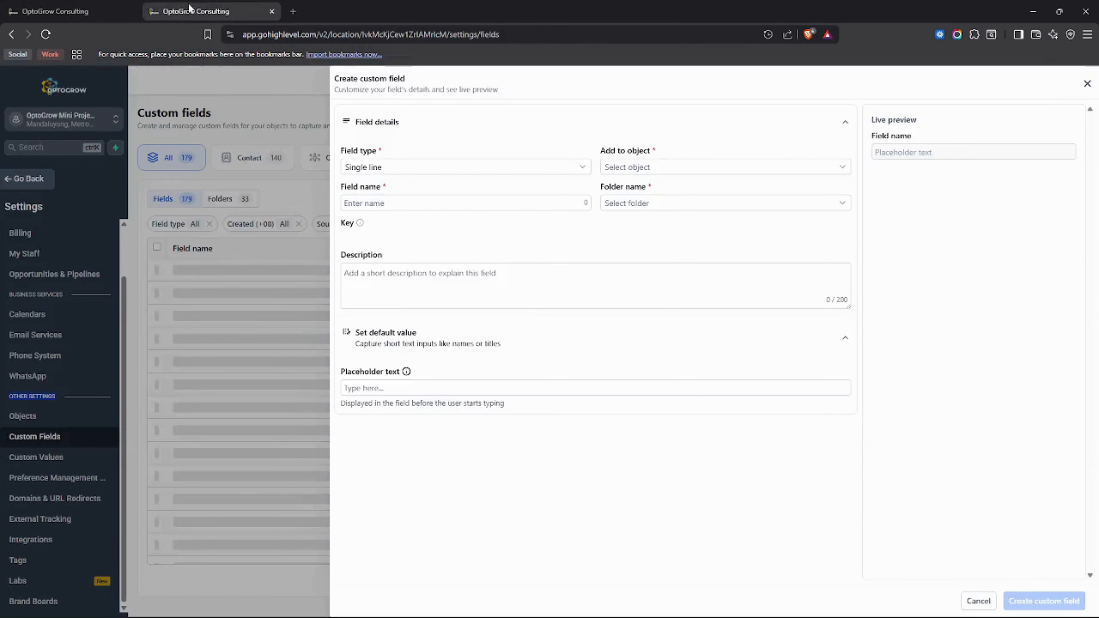
pyautogui.click(105, 7)
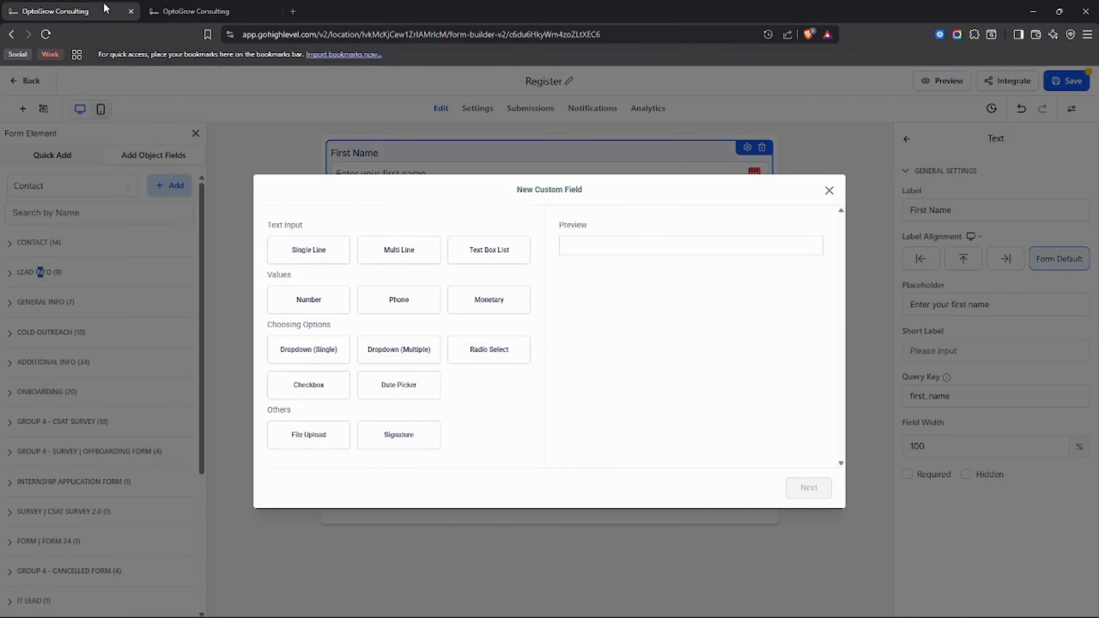
pyautogui.click(828, 191)
pyautogui.click(196, 6)
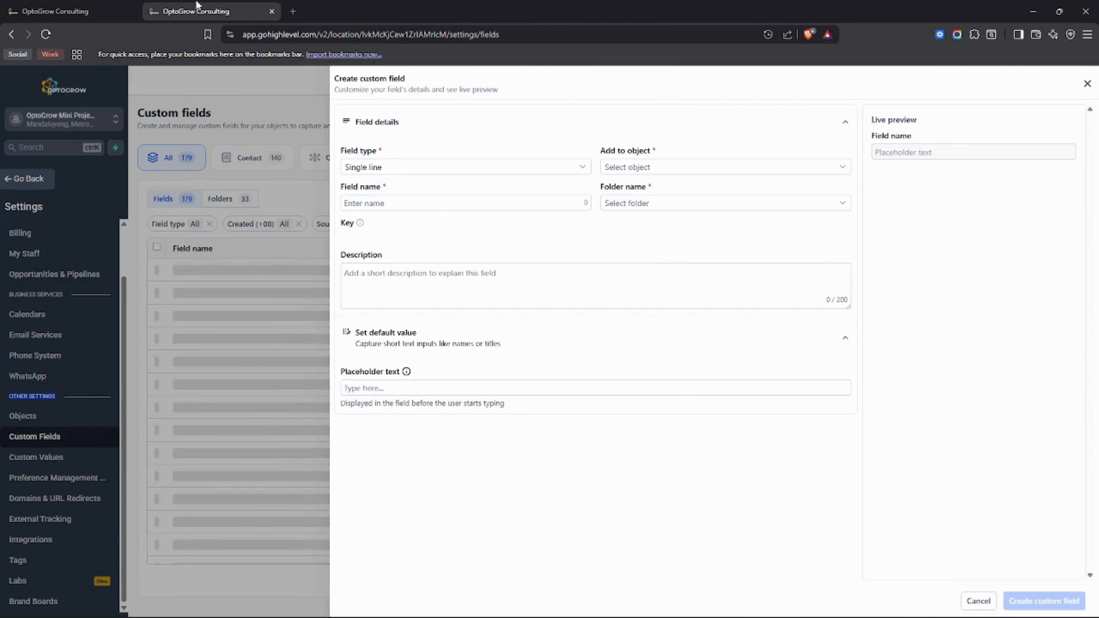
# Step: Keep Single line as the field type and bring up the Add to object choices
pyautogui.click(461, 168)
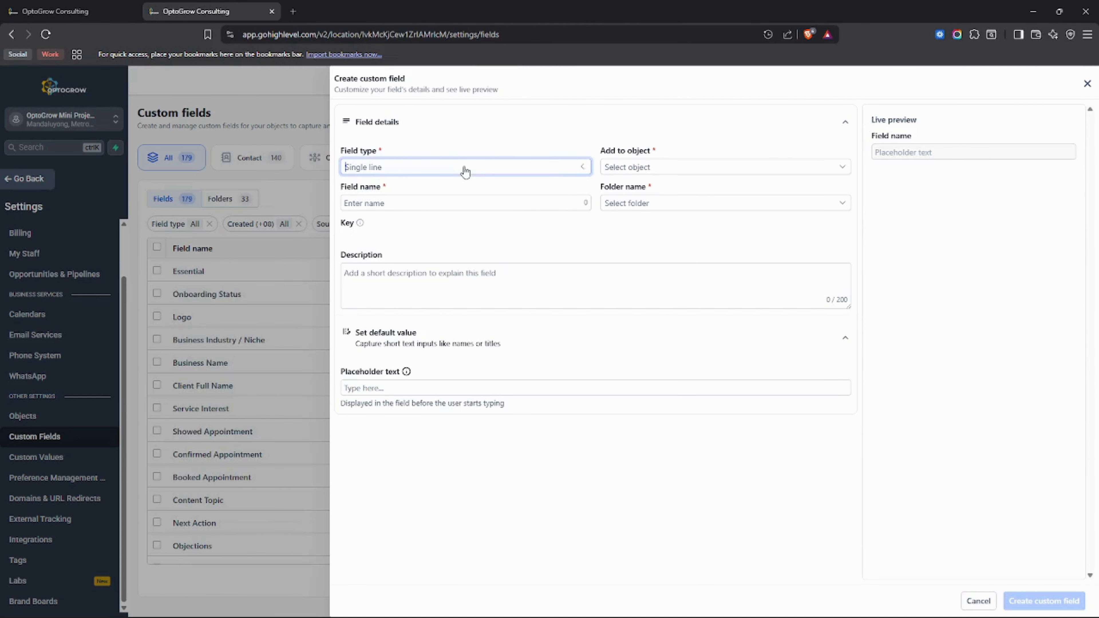
pyautogui.click(515, 145)
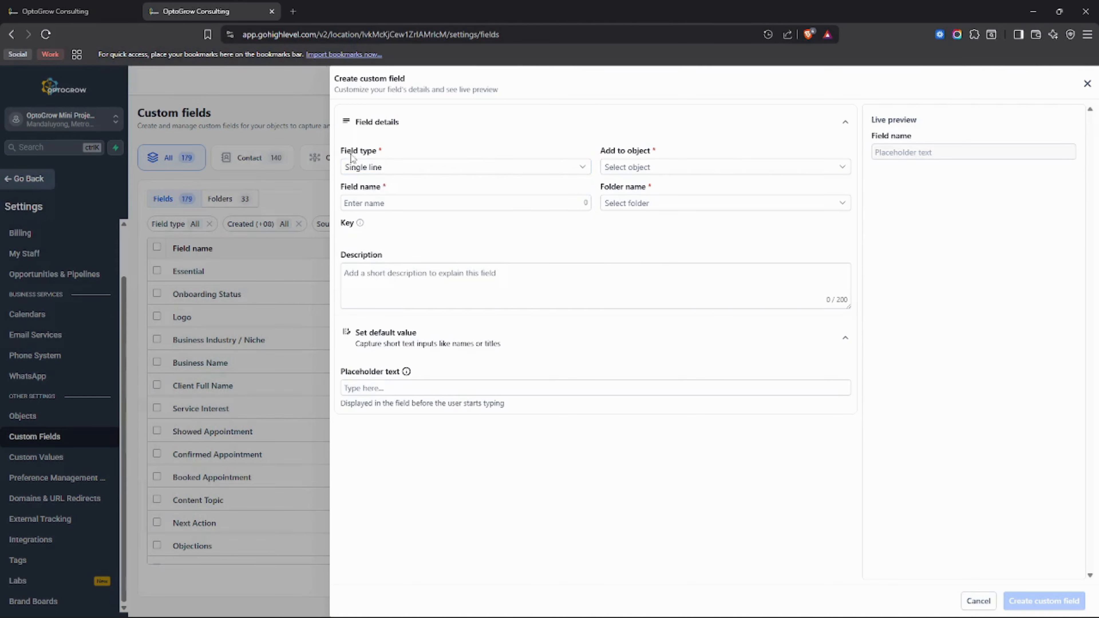
pyautogui.click(401, 172)
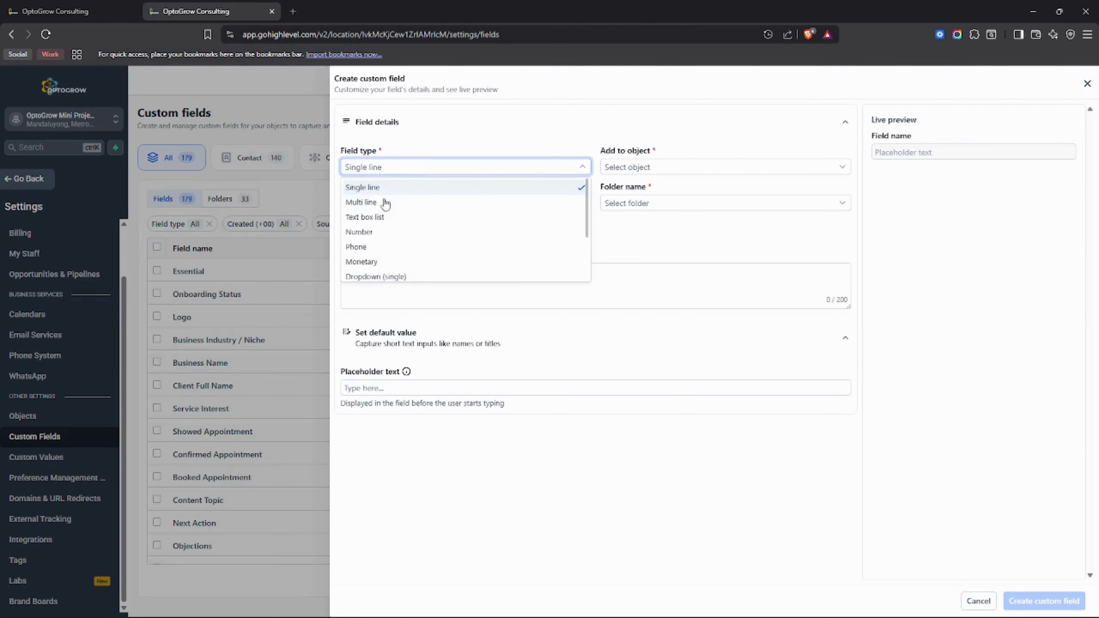
pyautogui.scroll(-3, 392, 269)
pyautogui.scroll(3, 393, 277)
pyautogui.scroll(-3, 395, 276)
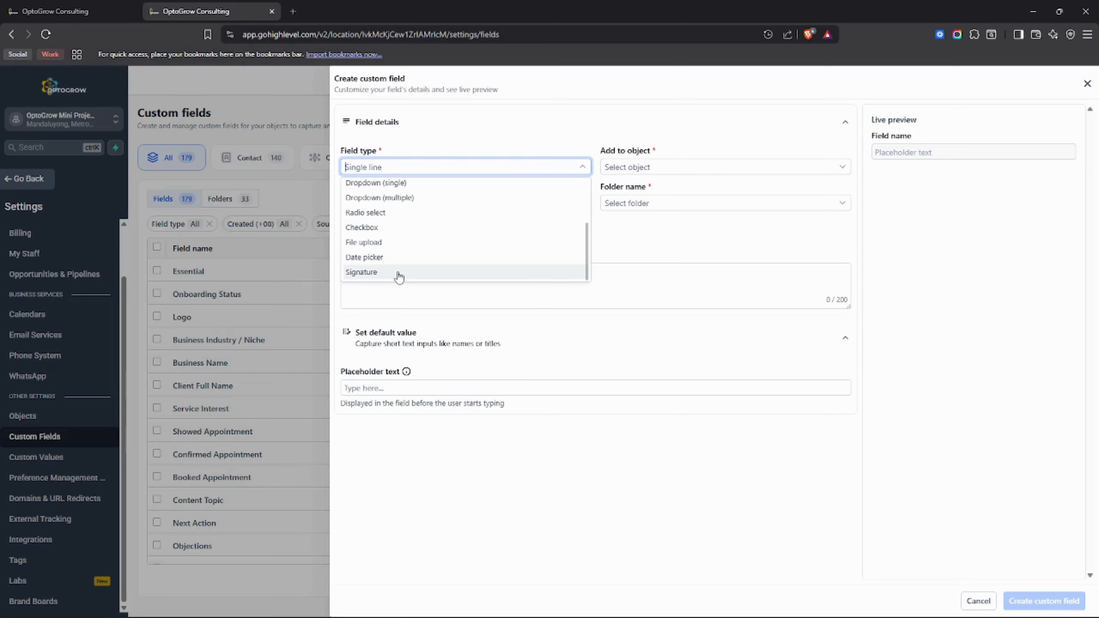
pyautogui.scroll(3, 398, 275)
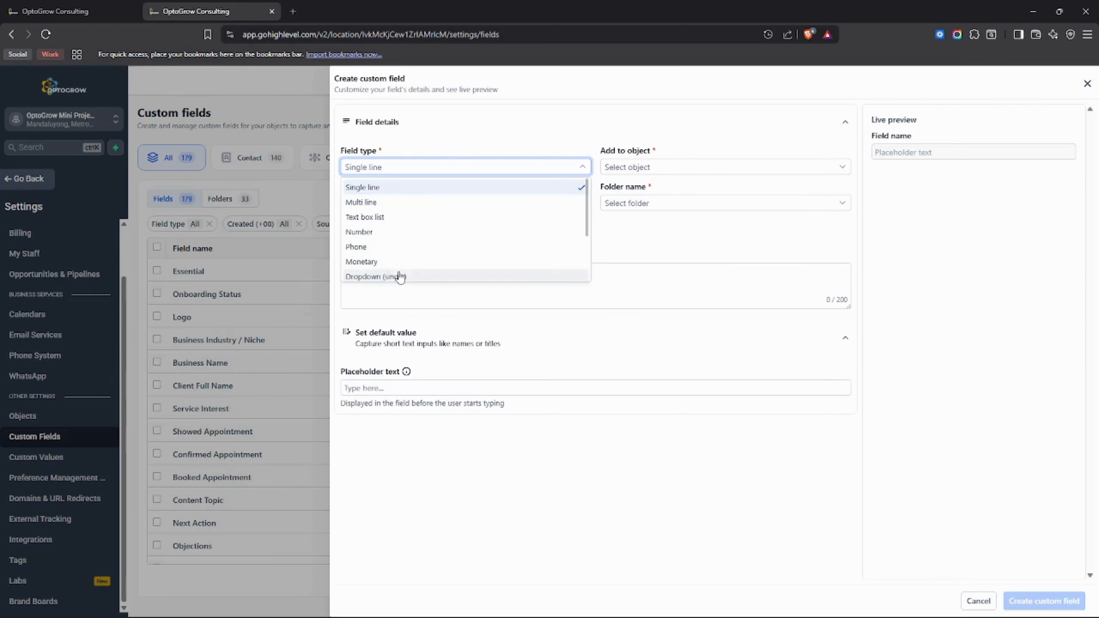
pyautogui.click(396, 190)
pyautogui.click(770, 173)
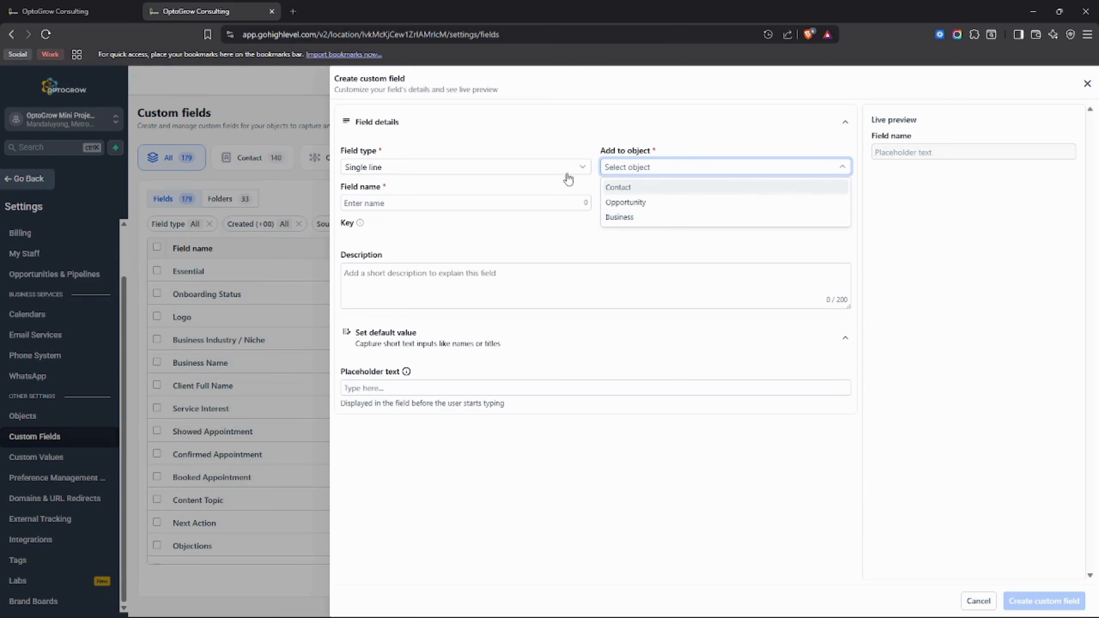
# Step: Attach the new field to the Contact object, first filing it under Test Only
pyautogui.click(652, 190)
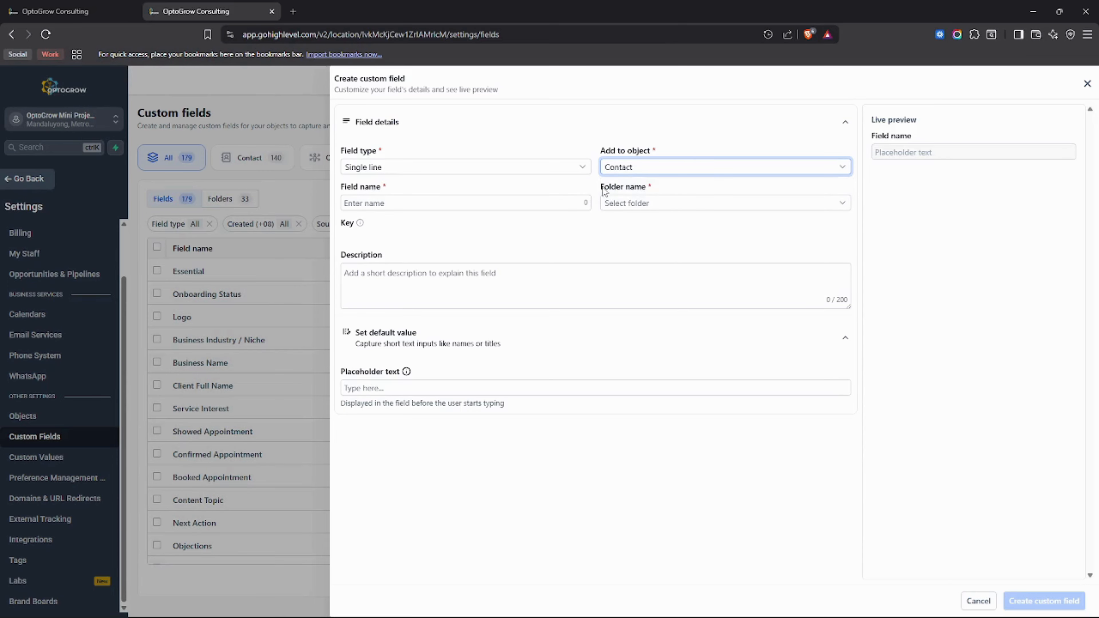
pyautogui.click(631, 204)
pyautogui.scroll(-3, 652, 259)
pyautogui.scroll(-5, 653, 260)
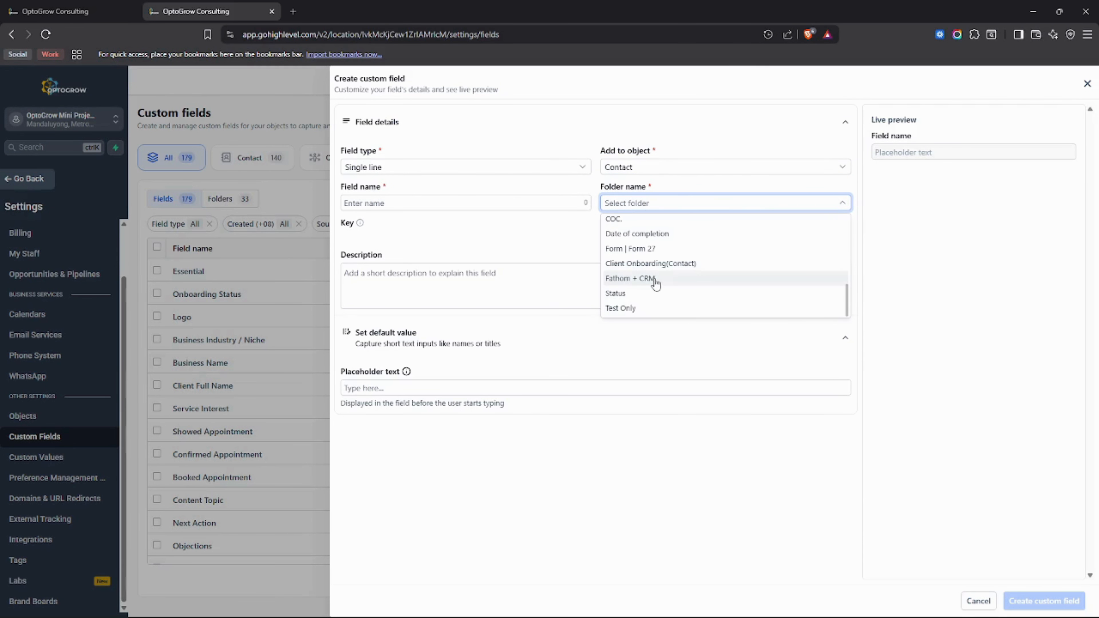
pyautogui.scroll(3, 699, 274)
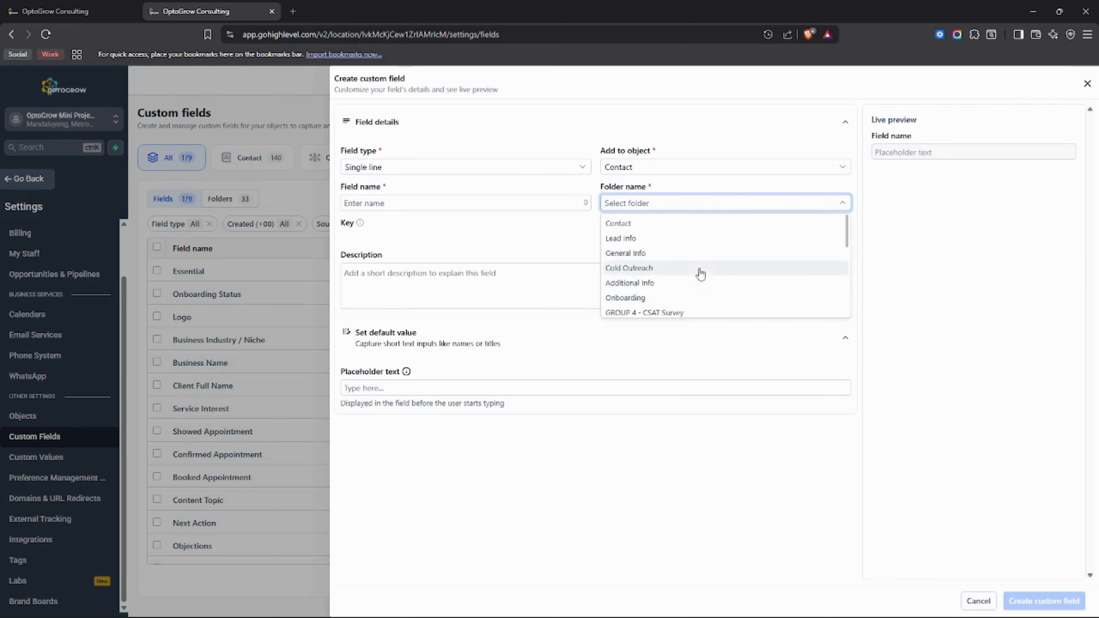
pyautogui.scroll(-4, 697, 251)
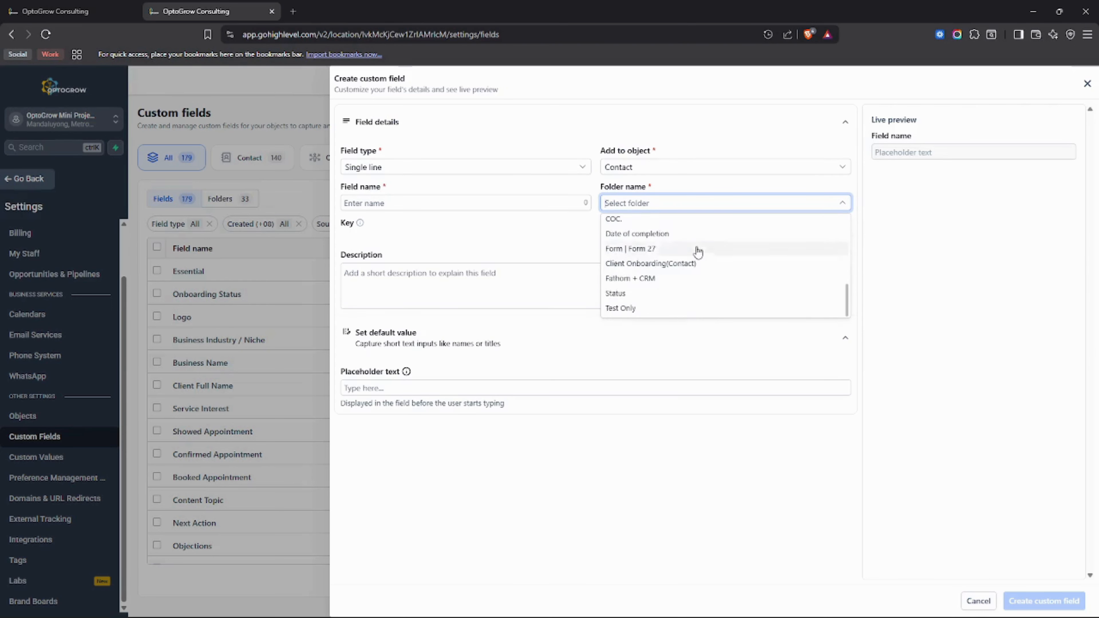
pyautogui.click(644, 314)
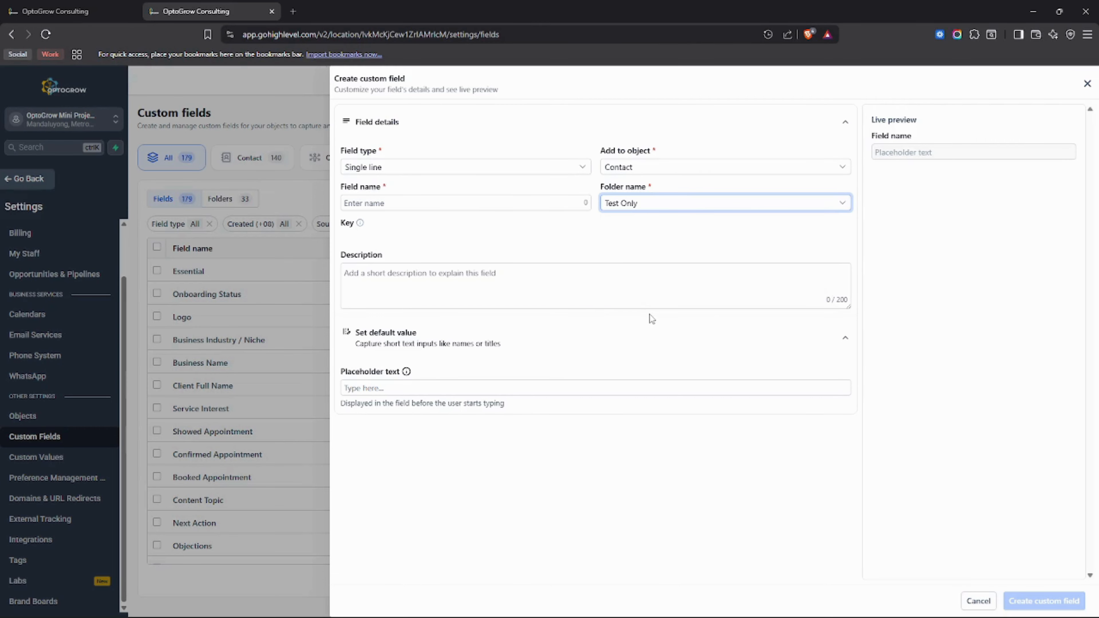
# Step: Change the field's folder to Contact, clearing stray typed letters from the folder box
pyautogui.click(699, 208)
pyautogui.scroll(10, 687, 255)
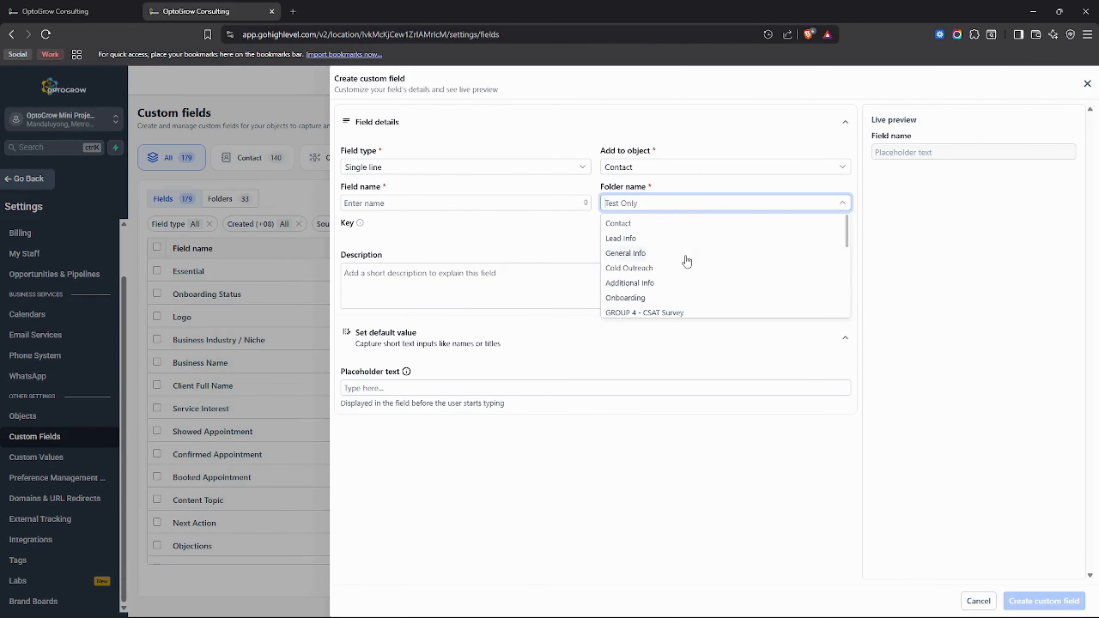
pyautogui.write('adsadaa')
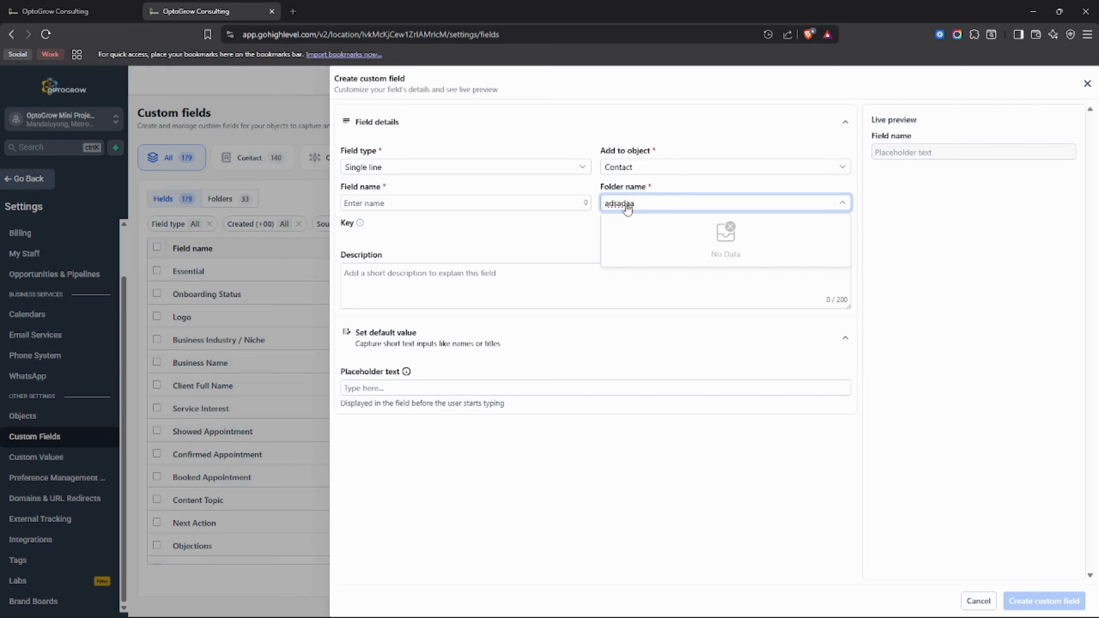
pyautogui.doubleClick(666, 204)
pyautogui.press('BackSpace')
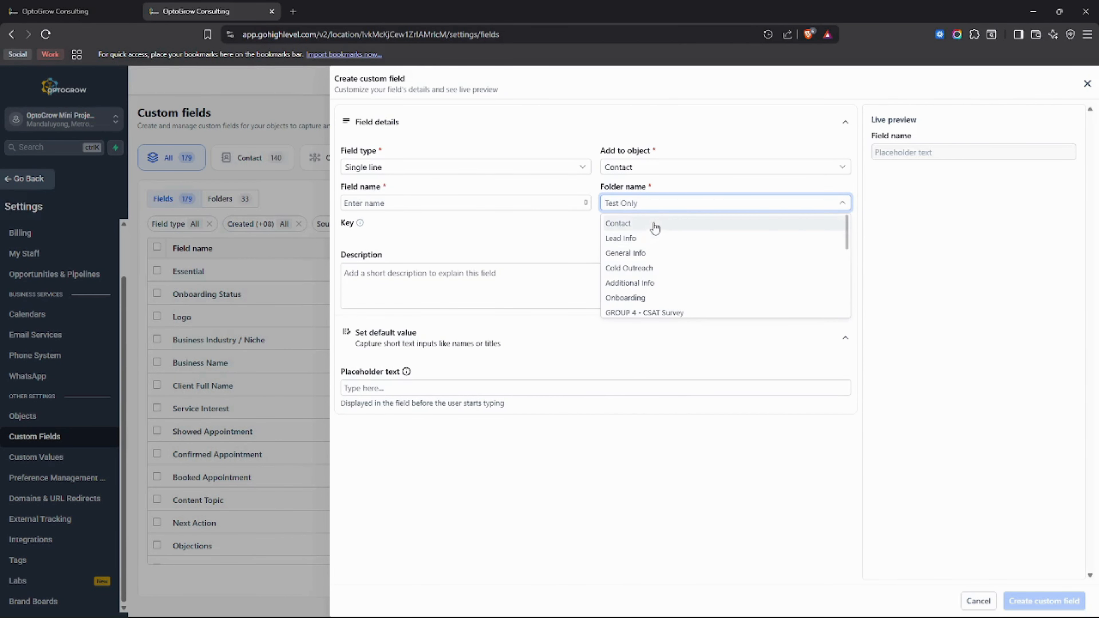
pyautogui.click(668, 226)
pyautogui.click(671, 205)
pyautogui.scroll(-10, 653, 234)
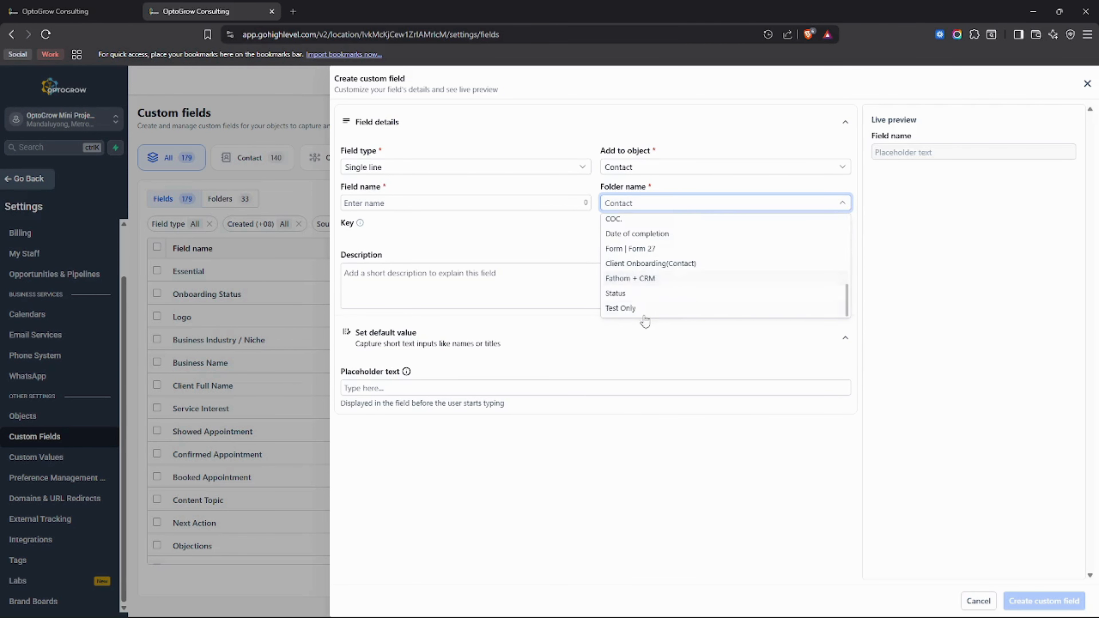
pyautogui.scroll(10, 639, 273)
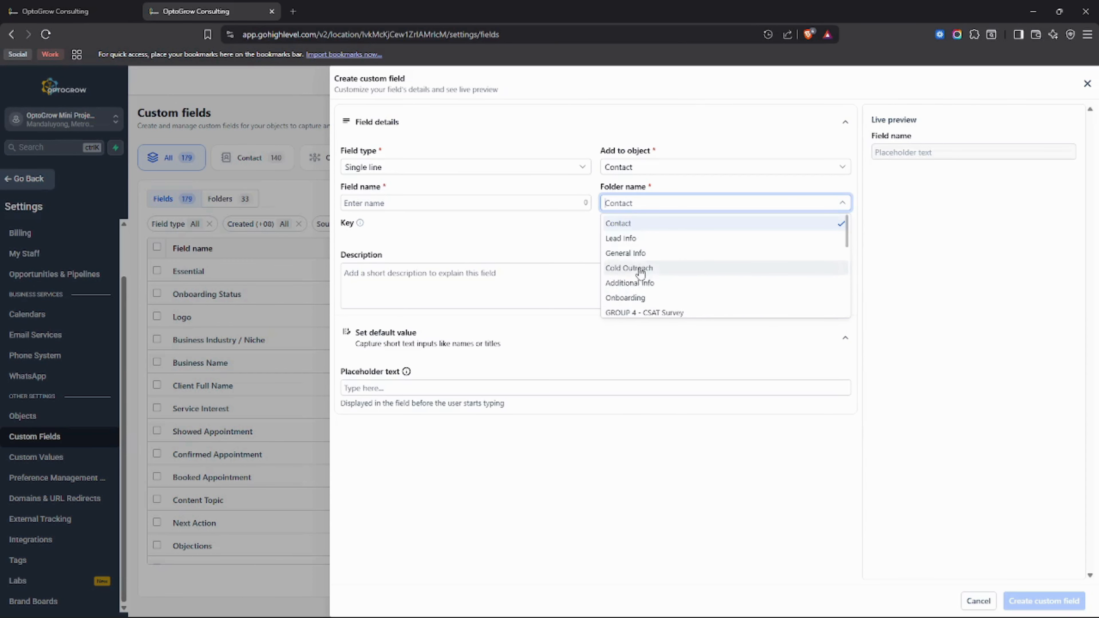
pyautogui.click(633, 225)
pyautogui.click(417, 201)
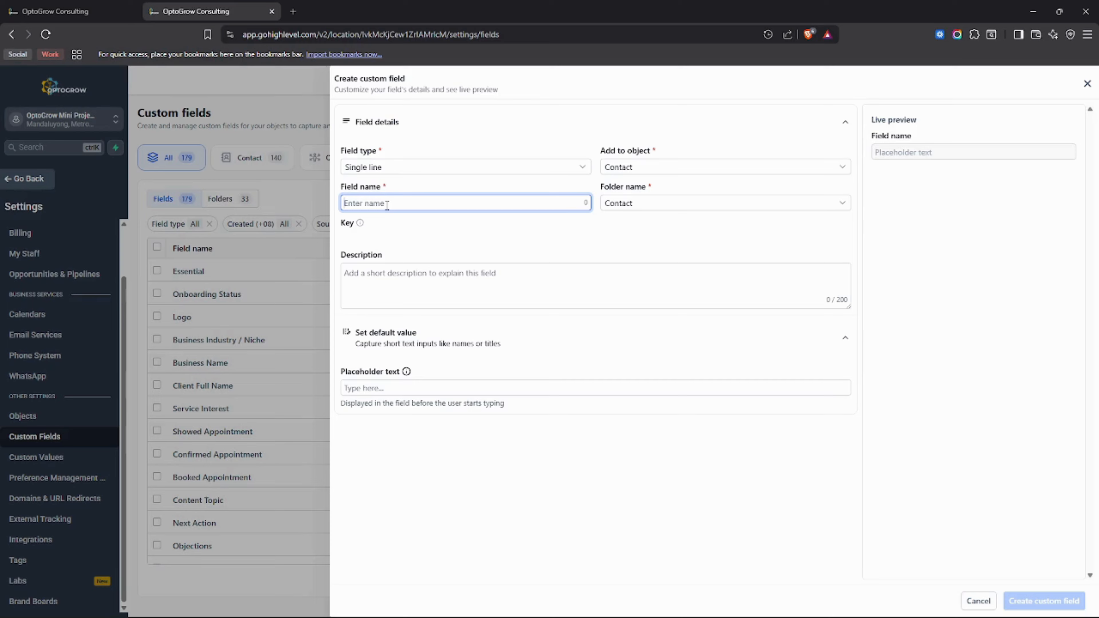
# Step: Name the field 'New Client' and set its placeholder text to 'Label'
pyautogui.write('New Client')
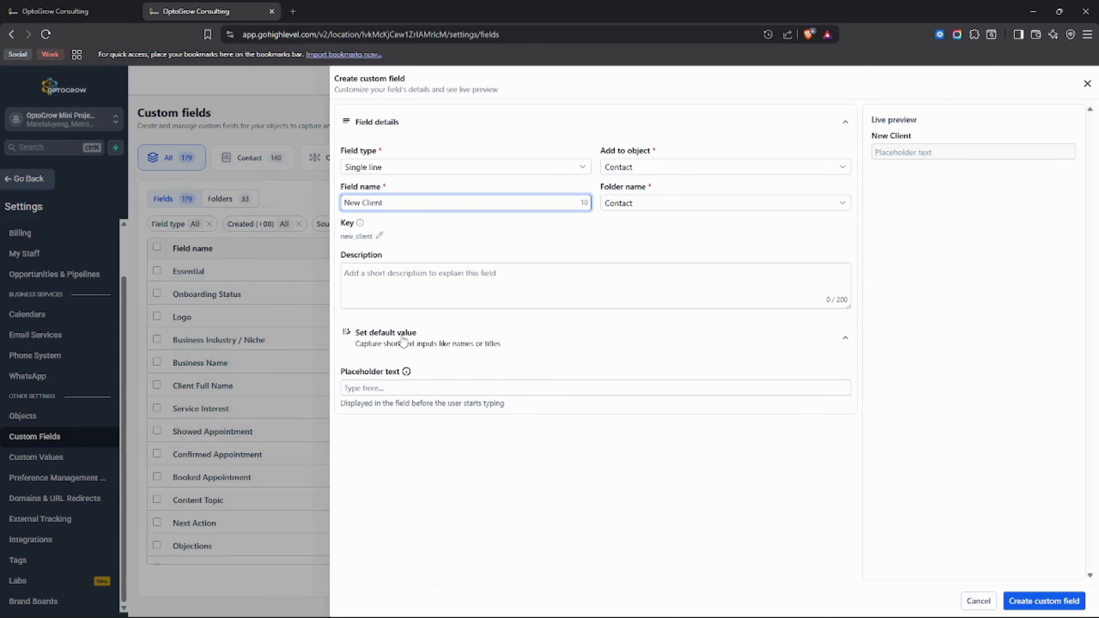
pyautogui.click(387, 390)
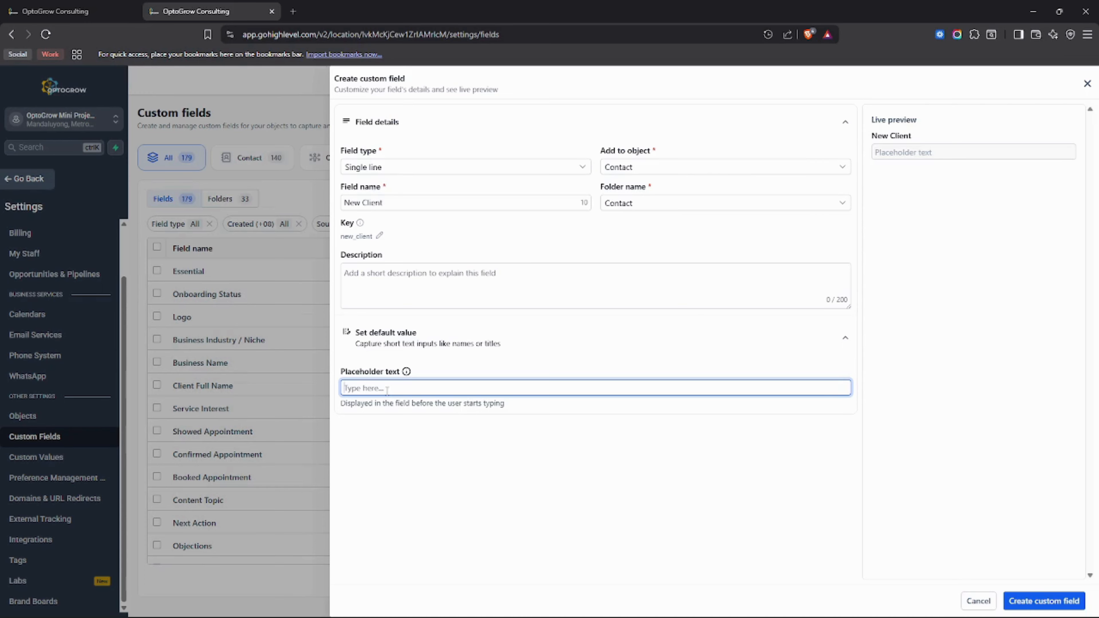
pyautogui.write('Label')
pyautogui.click(562, 376)
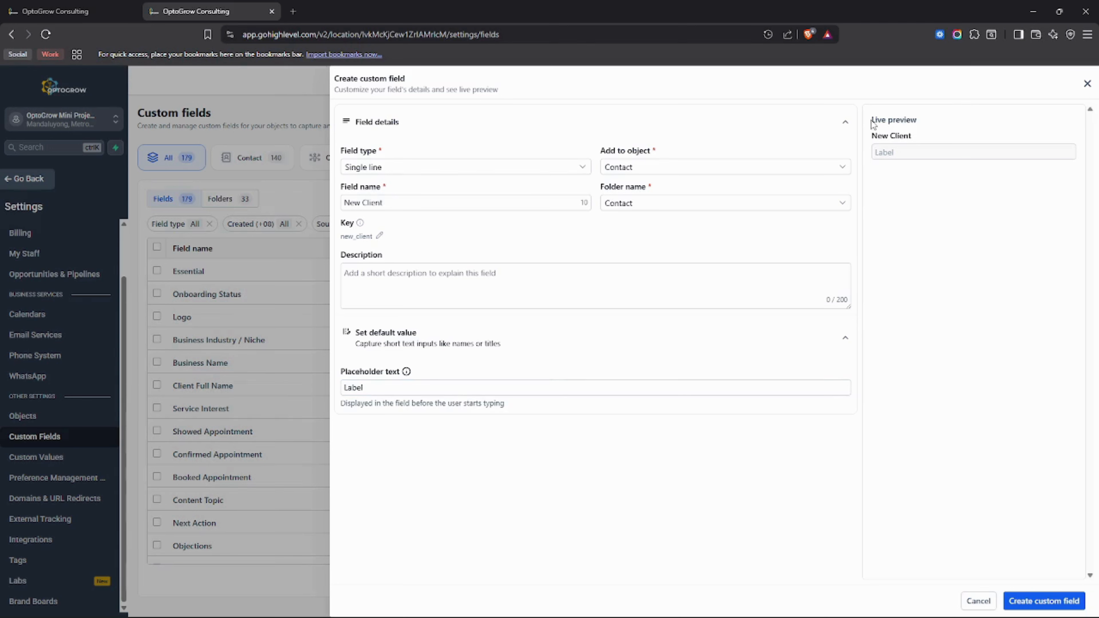
pyautogui.moveTo(872, 121)
pyautogui.mouseDown()
pyautogui.moveTo(933, 125)
pyautogui.moveTo(871, 138)
pyautogui.mouseUp()
pyautogui.click(900, 156)
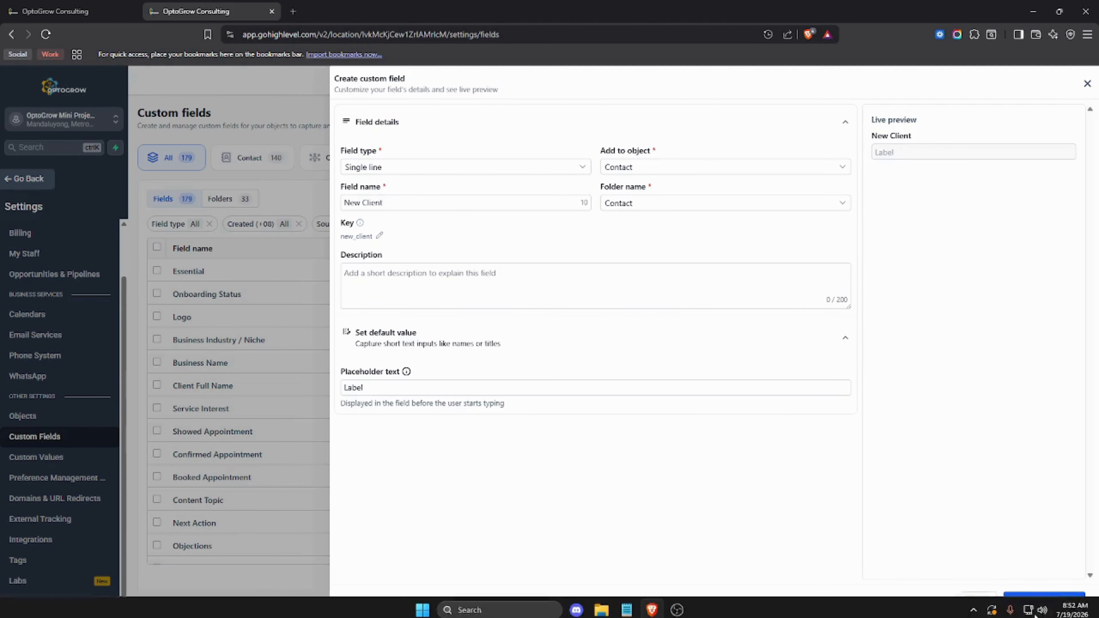
# Step: Create the New Client field, select its {{contact.new_client}} key, and return to the Register form
pyautogui.click(1045, 599)
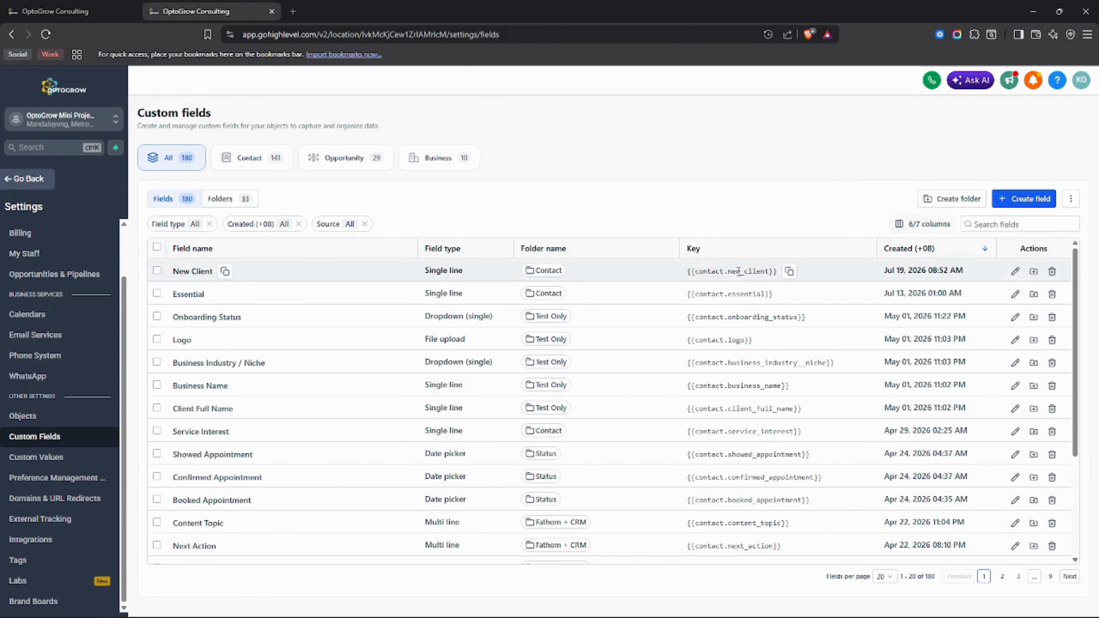
pyautogui.moveTo(688, 271); pyautogui.dragTo(778, 271)
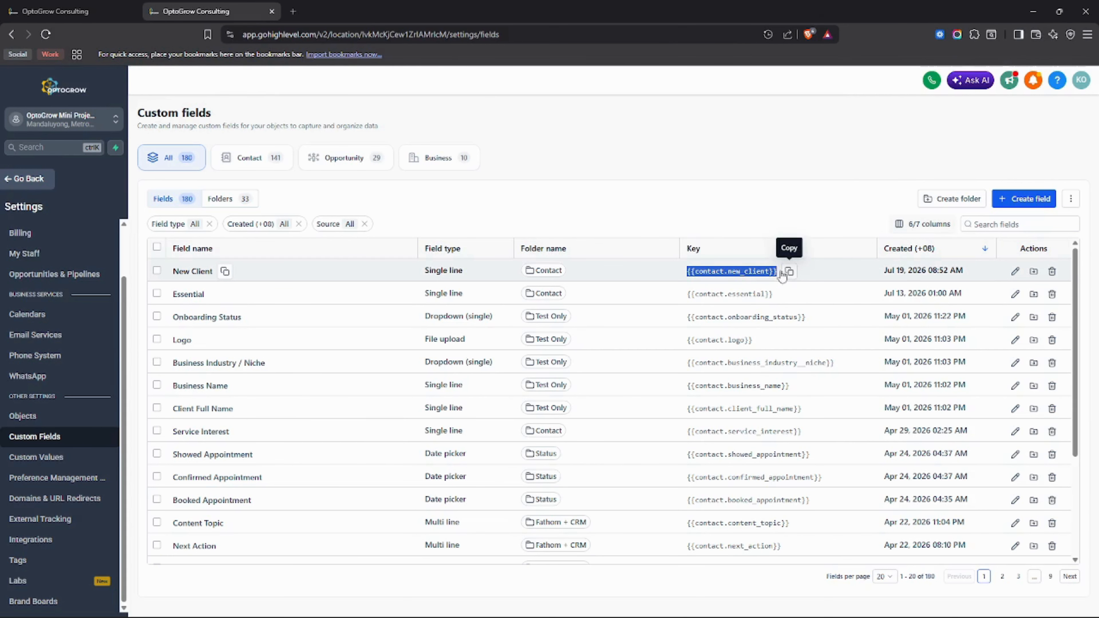
pyautogui.click(99, 4)
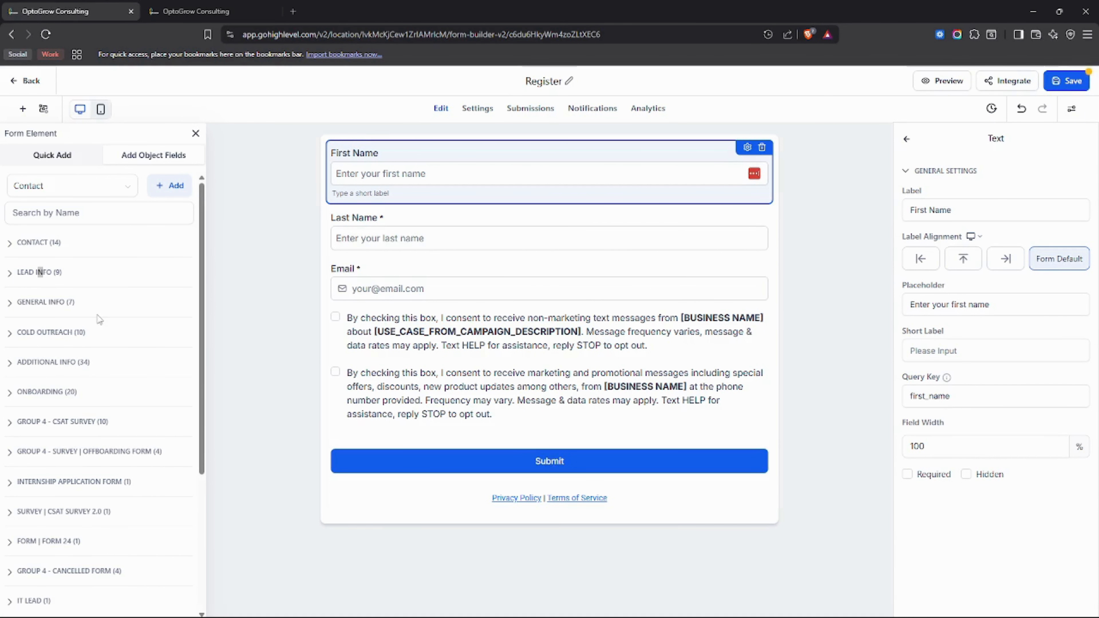
# Step: Expand the CONTACT field group, save the Register form, and reload the builder
pyautogui.click(277, 238)
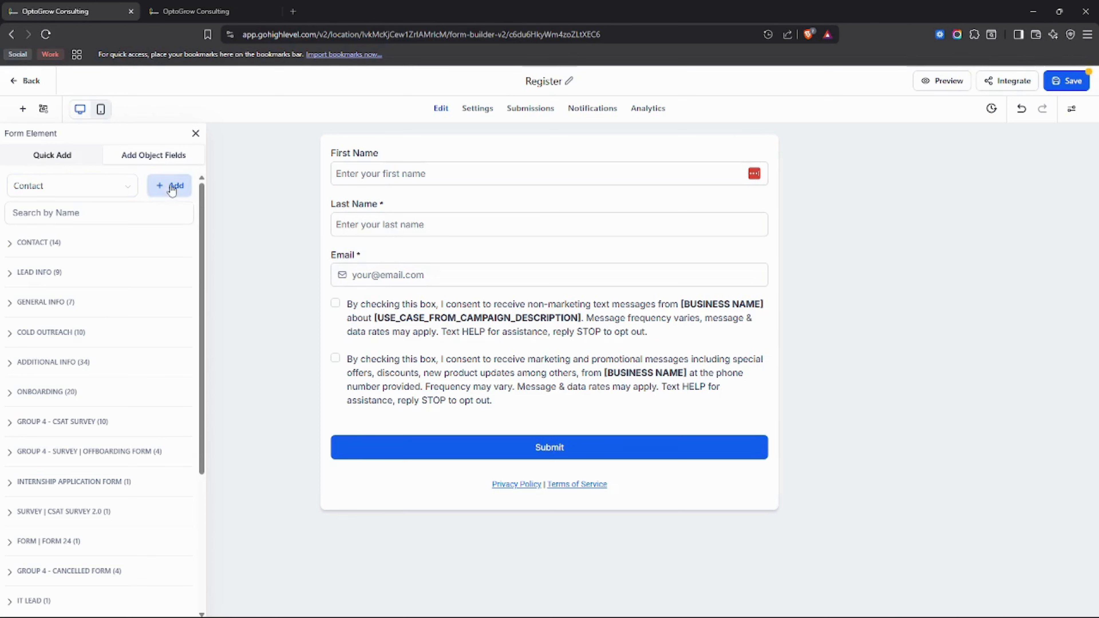
pyautogui.click(72, 248)
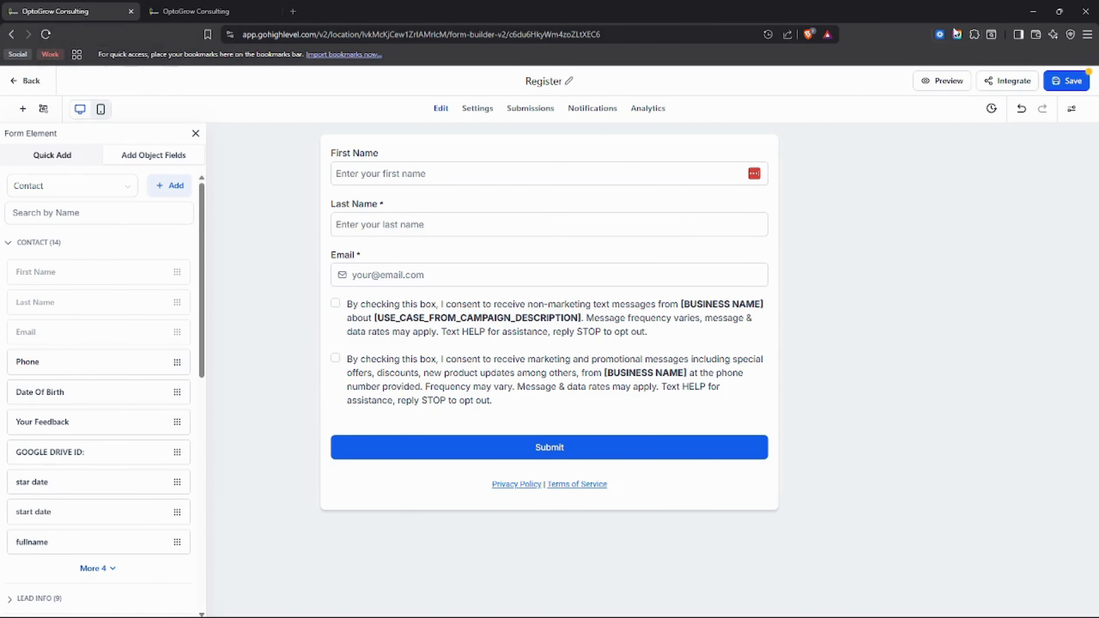
pyautogui.click(1069, 85)
pyautogui.click(441, 157)
pyautogui.click(42, 35)
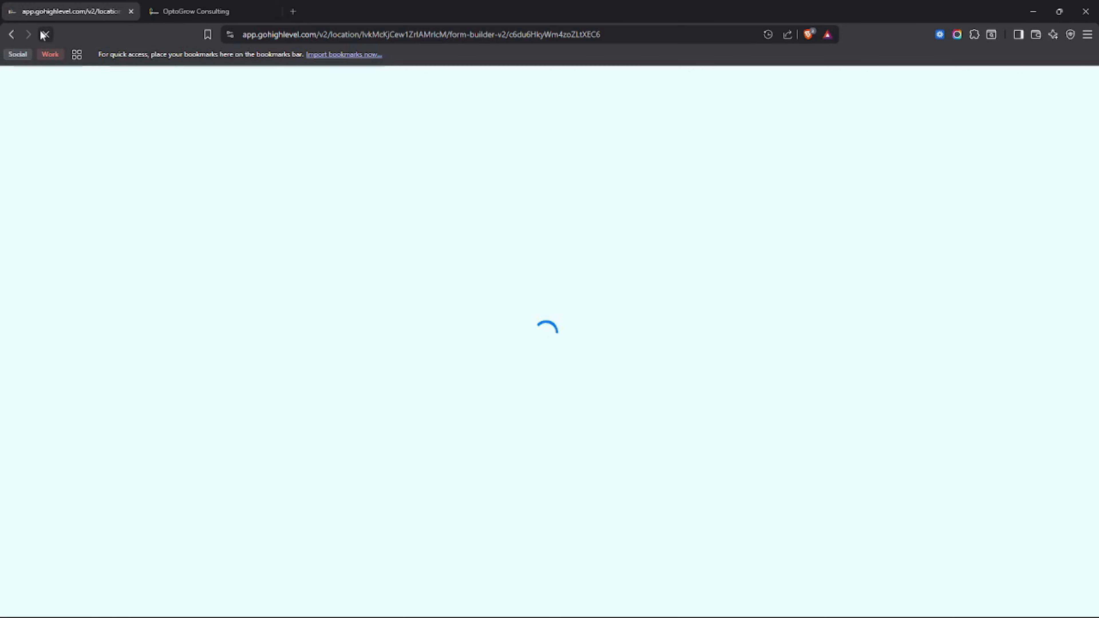